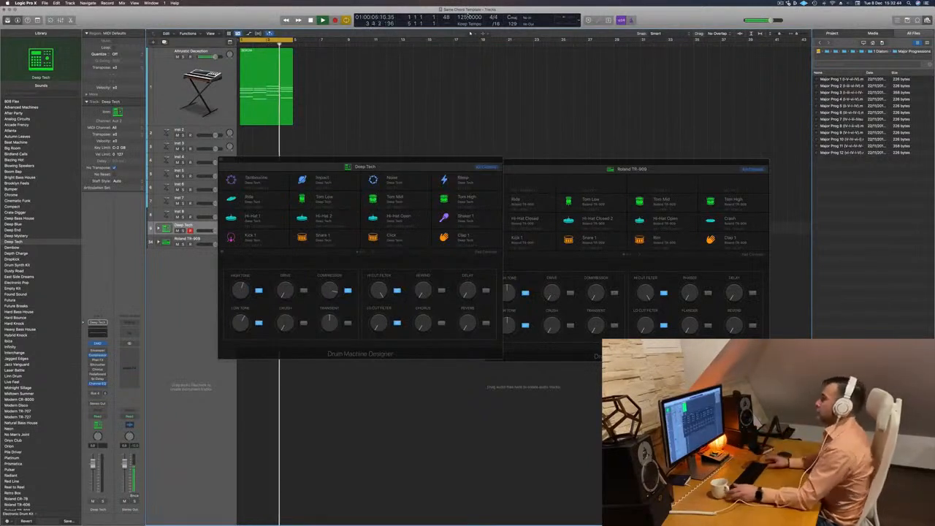
Hide the file browser, then expand and select the Roland TR-909 kit to show its individual drum tracks.
{"action": "key", "text": "space"}
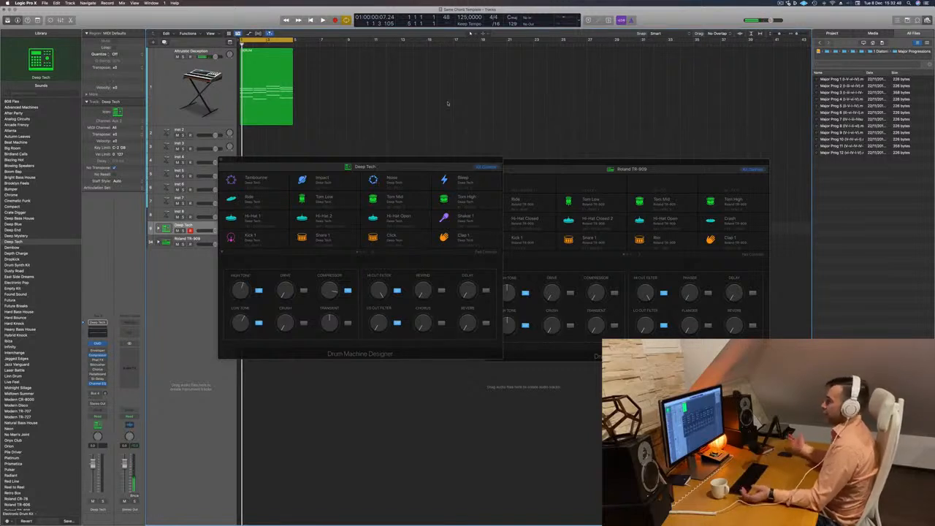
{"action": "key", "text": "f"}
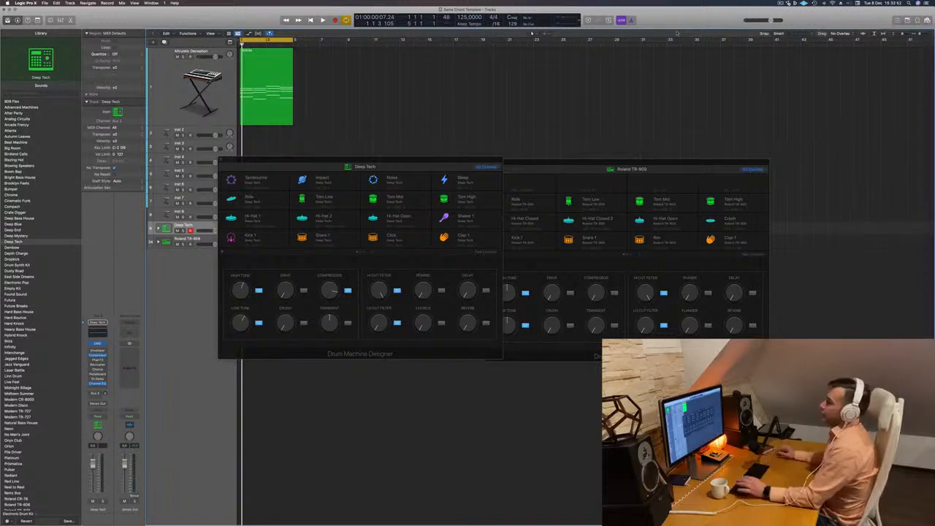
{"action": "left_click_drag", "start_coordinate": [449, 162], "coordinate": [702, 93]}
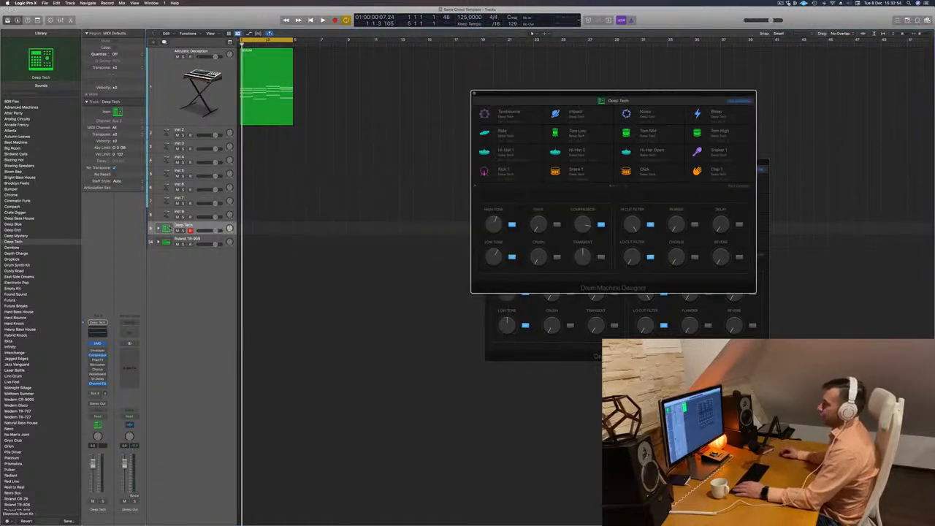
{"action": "left_click", "coordinate": [158, 241]}
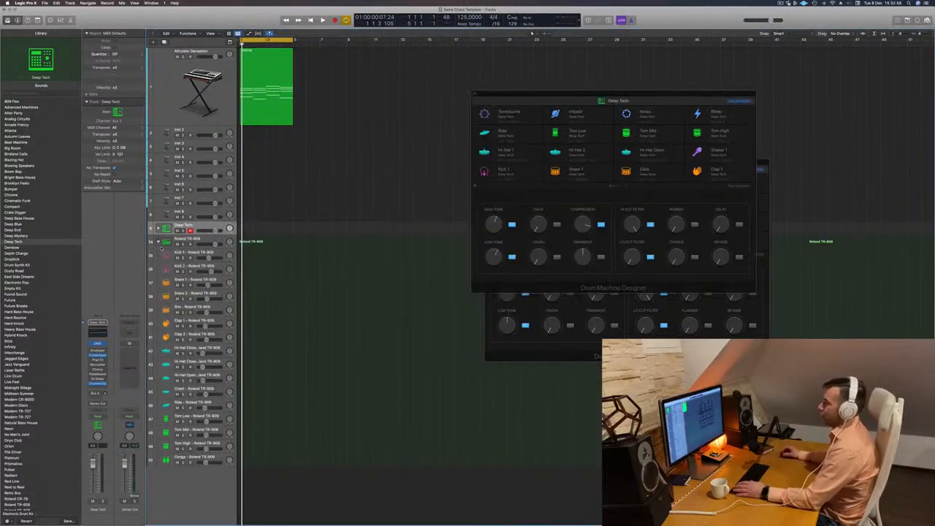
{"action": "left_click", "coordinate": [207, 239]}
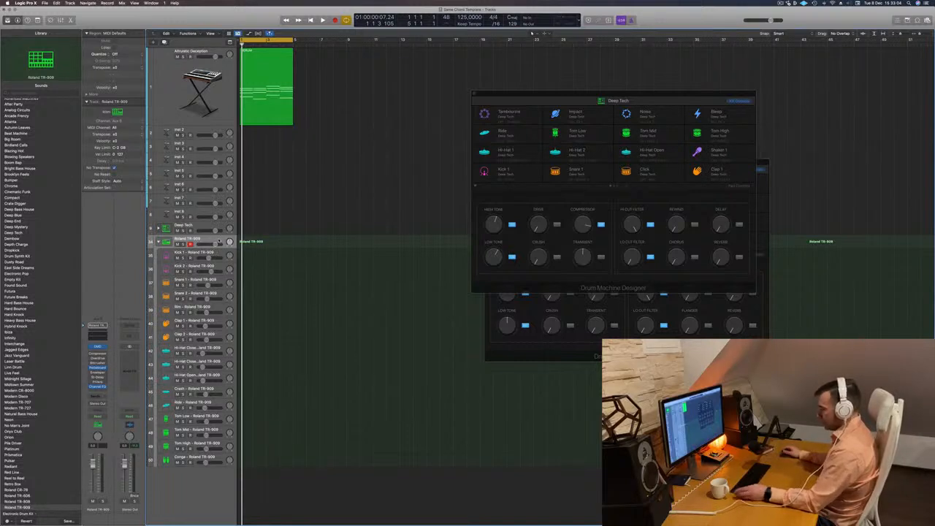
Record a one-bar pattern of four kick notes on the Deep Tech track with Musical Typing.
{"action": "key", "text": "r"}
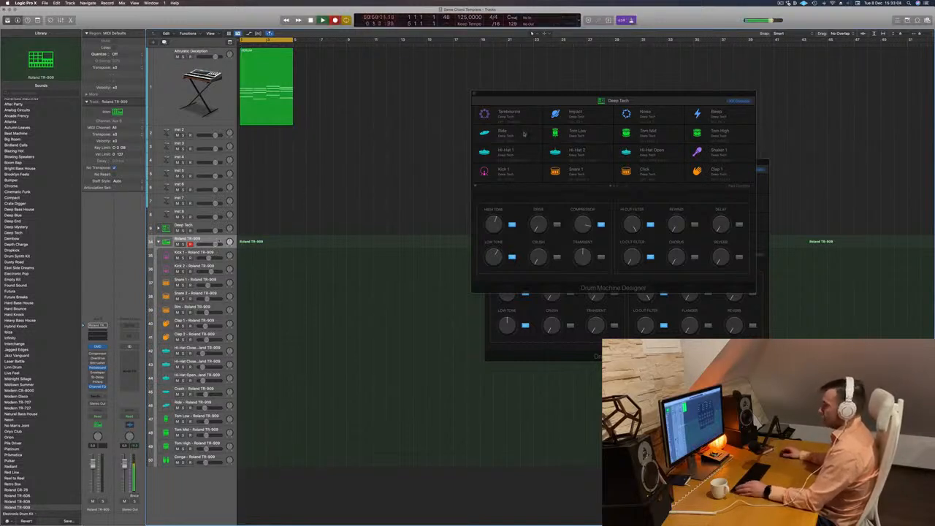
{"action": "left_click_drag", "start_coordinate": [606, 95], "coordinate": [537, 102]}
{"action": "key", "text": "a"}
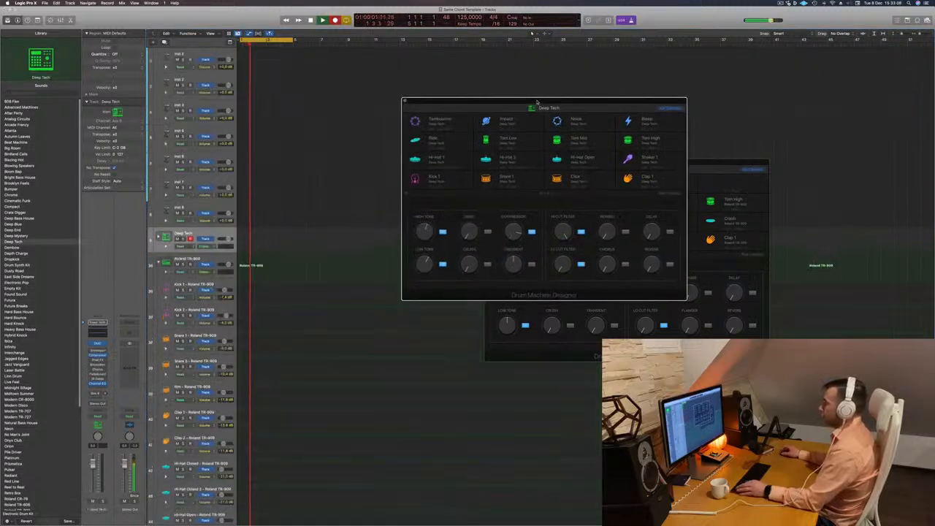
{"action": "key", "text": "a"}
{"action": "key", "text": "super+k"}
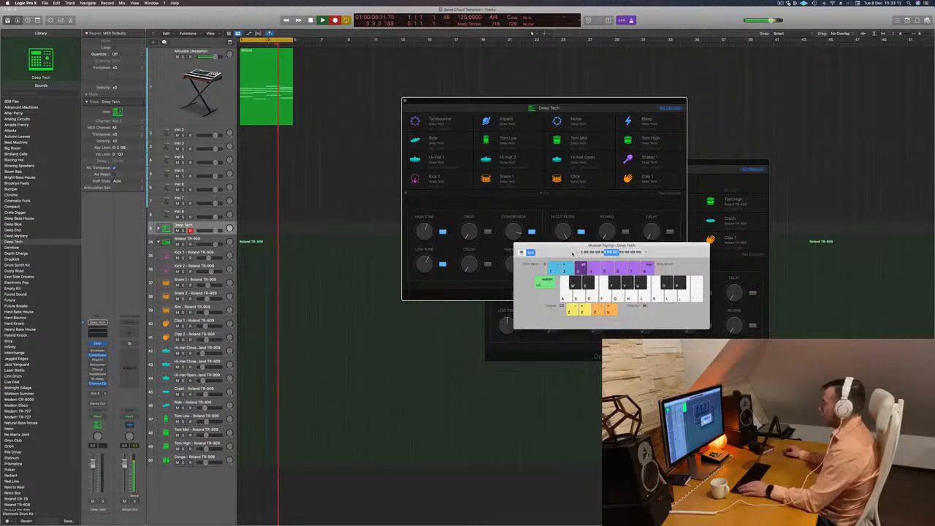
{"action": "key", "text": "a"}
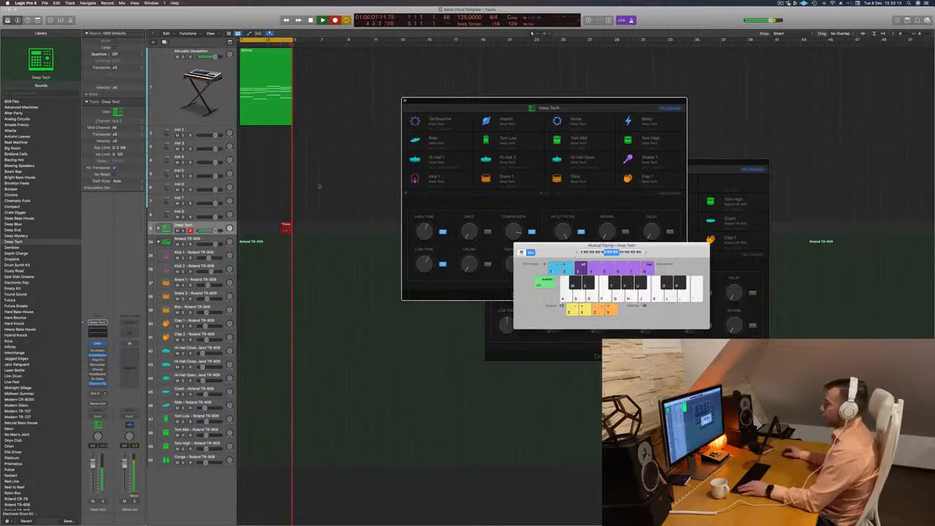
{"action": "key", "text": "space"}
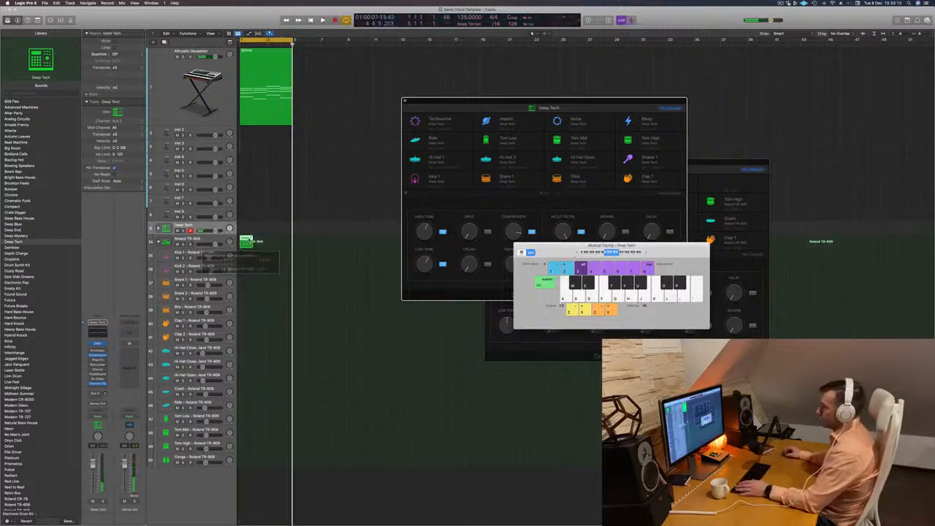
Quantize all notes in the recorded kick region and move the region to the Kick 1 Roland TR-909 track.
{"action": "double_click", "coordinate": [246, 240]}
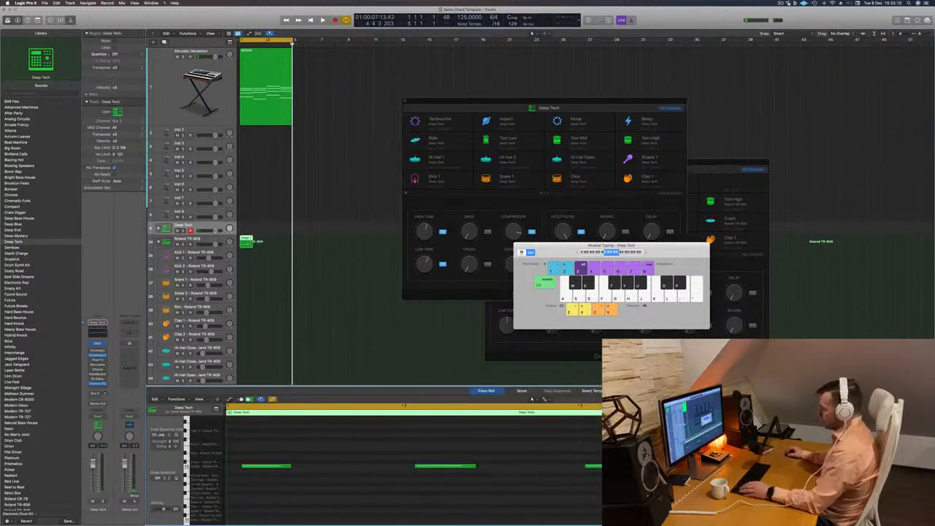
{"action": "key", "text": "super+a"}
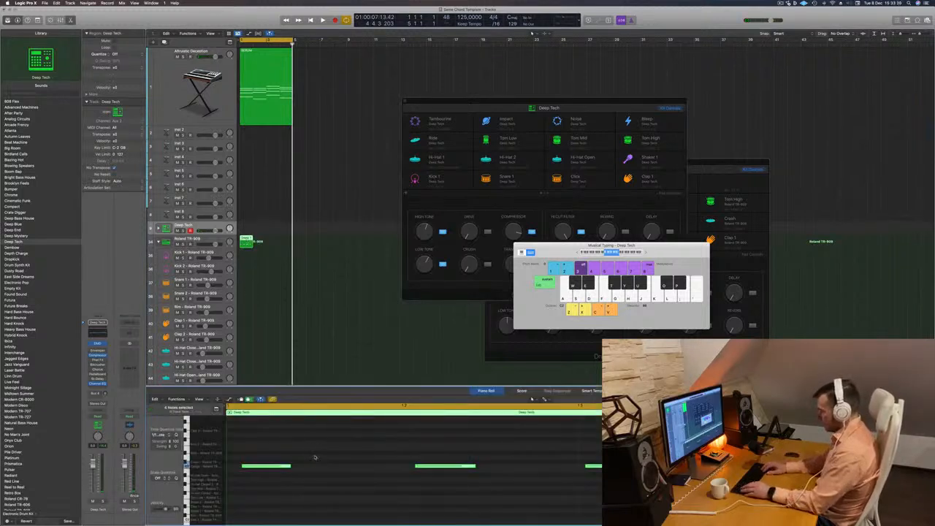
{"action": "key", "text": "q"}
{"action": "key", "text": "super+Left"}
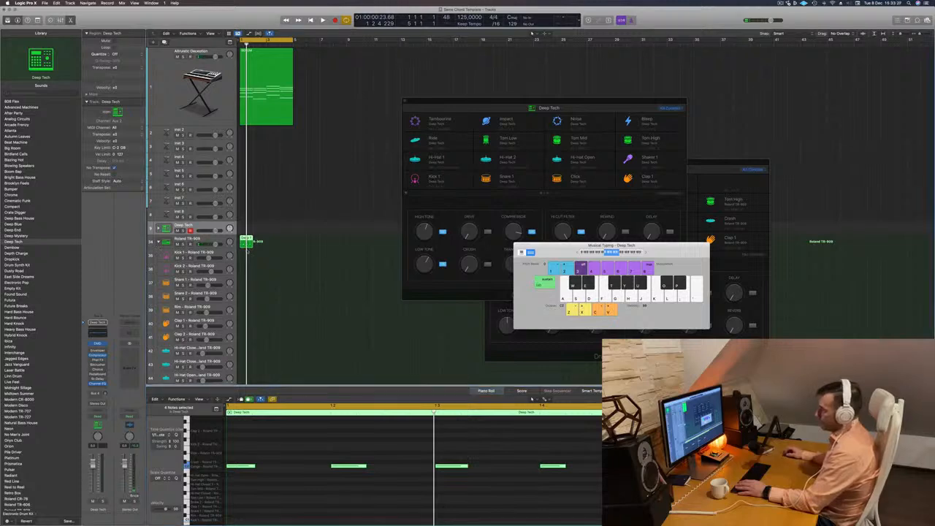
{"action": "key", "text": "space"}
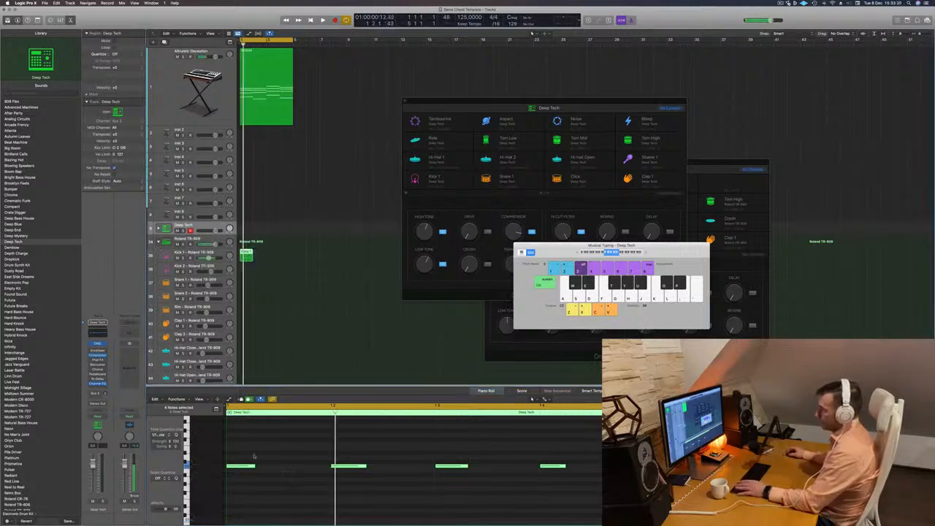
Transpose the kick notes down one octave and play the loop to hear them on Kick 1.
{"action": "scroll", "coordinate": [256, 458], "scroll_direction": "down", "scroll_amount": 2}
{"action": "scroll", "coordinate": [256, 457], "scroll_direction": "up", "scroll_amount": 2}
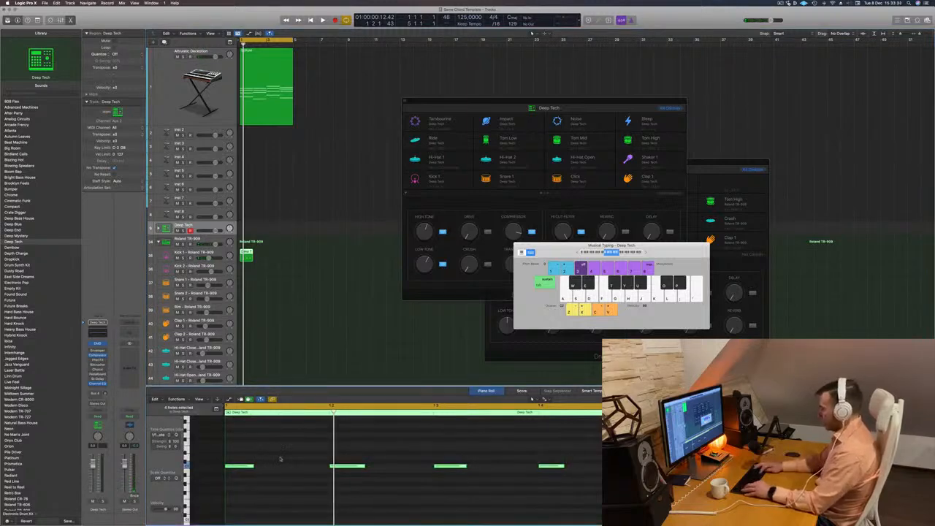
{"action": "scroll", "coordinate": [279, 459], "scroll_direction": "up", "scroll_amount": 3}
{"action": "key", "text": "space"}
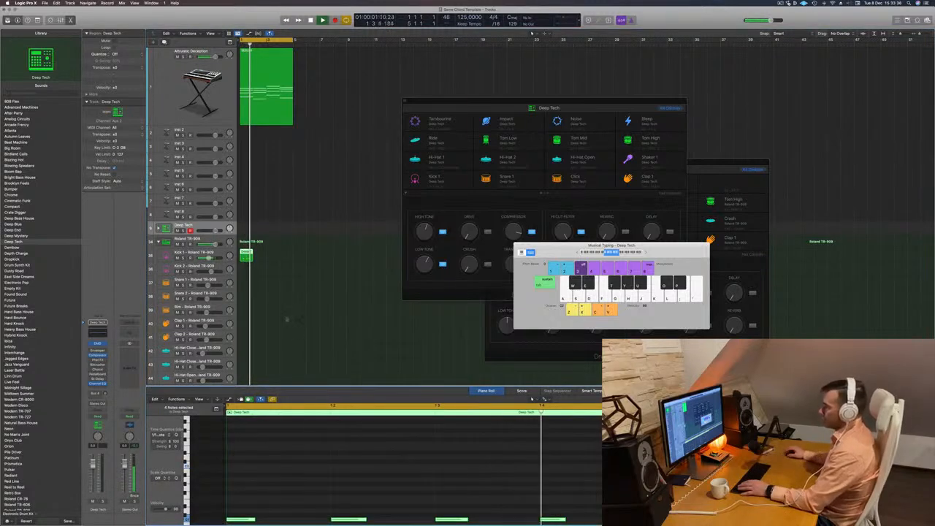
{"action": "scroll", "coordinate": [293, 326], "scroll_direction": "down", "scroll_amount": 3}
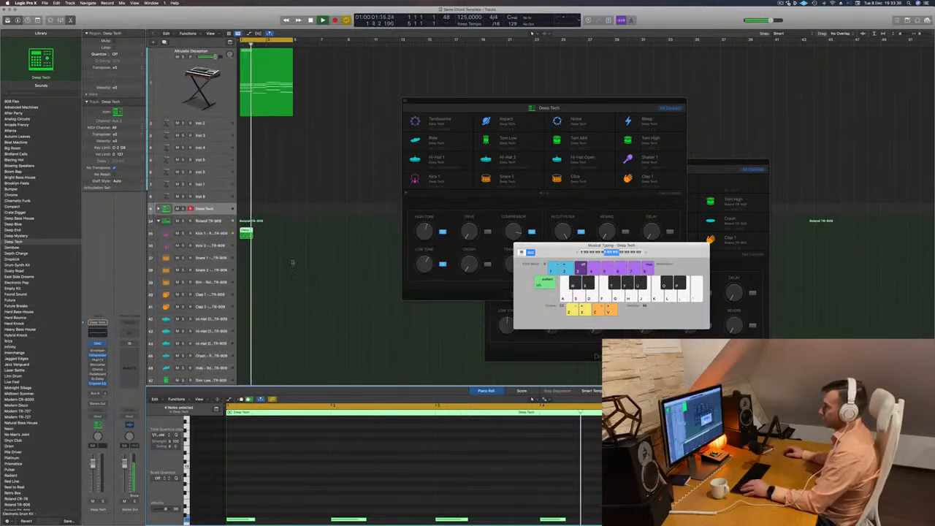
Copy the one-bar kick region along the Kick 1 track until the four-bar loop is filled.
{"action": "key", "text": "space"}
{"action": "left_click_drag", "start_coordinate": [246, 232], "coordinate": [270, 235]}
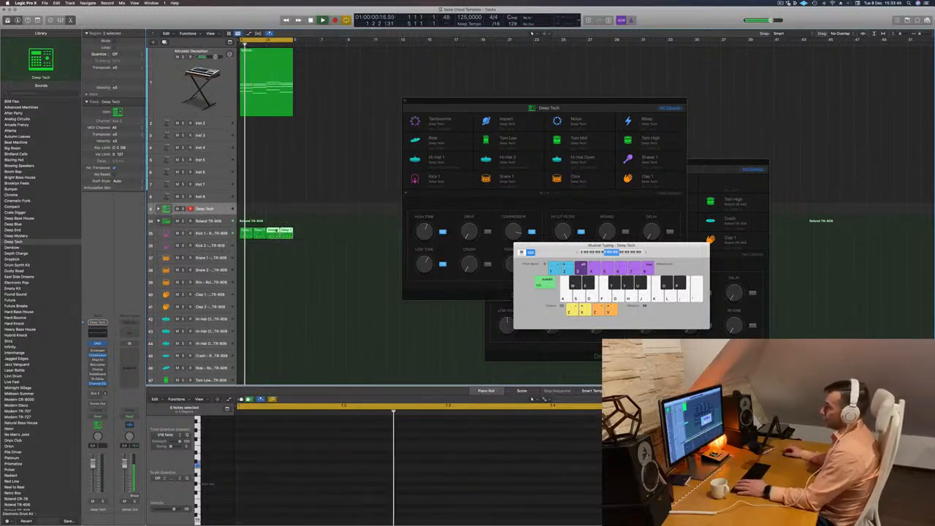
{"action": "left_click", "coordinate": [212, 235]}
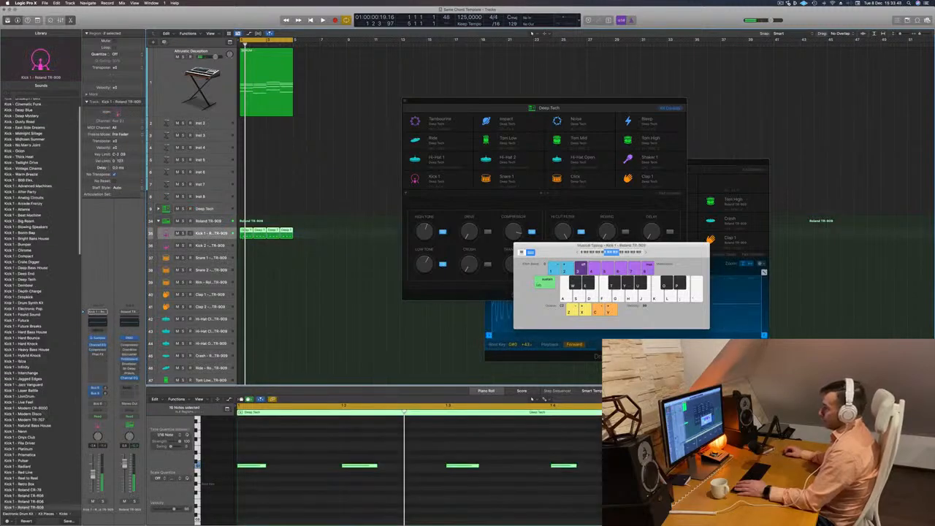
Lower all notes in the kick regions by an octave, raise them a few semitones, and audition the pitch.
{"action": "key", "text": "super+a"}
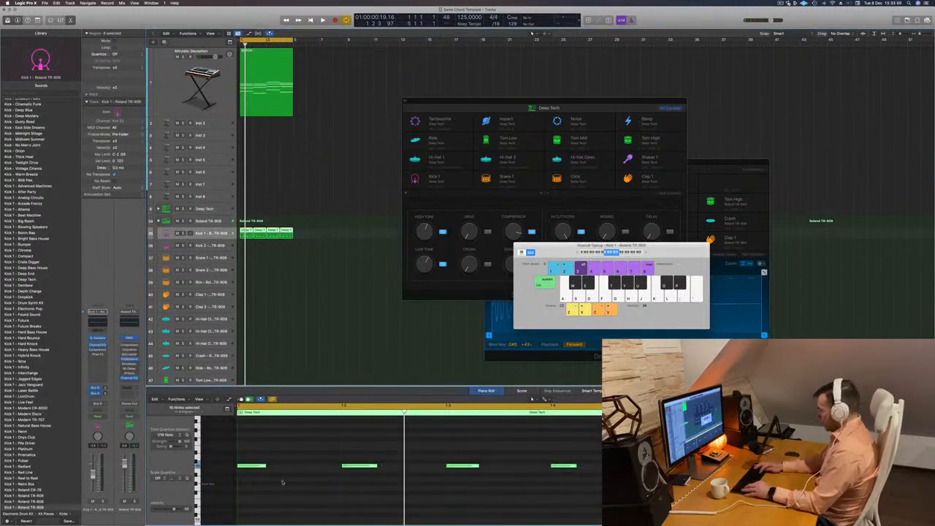
{"action": "key", "text": "alt+shift+Down"}
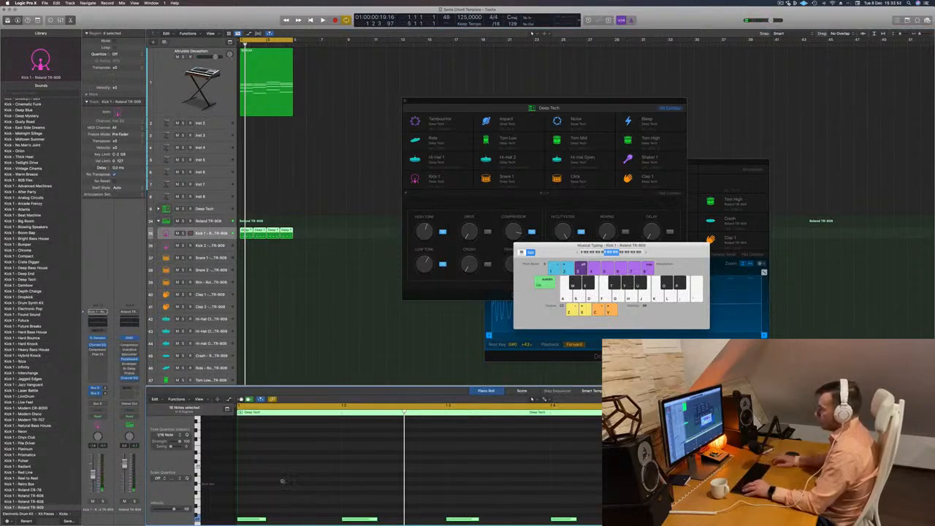
{"action": "key", "text": "alt+Up"}
{"action": "key", "text": "alt+Up"}
{"action": "key", "text": "alt+Up"}
{"action": "key", "text": "alt+Up"}
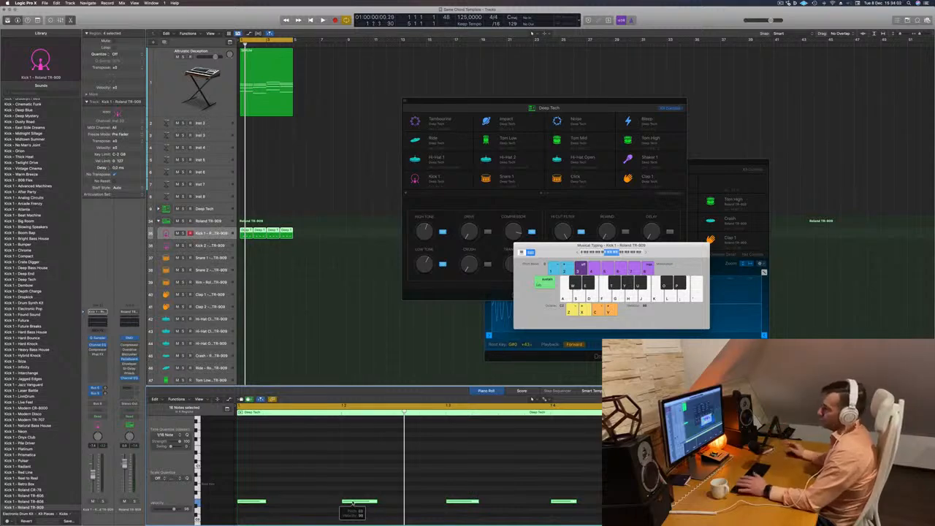
{"action": "key", "text": "space"}
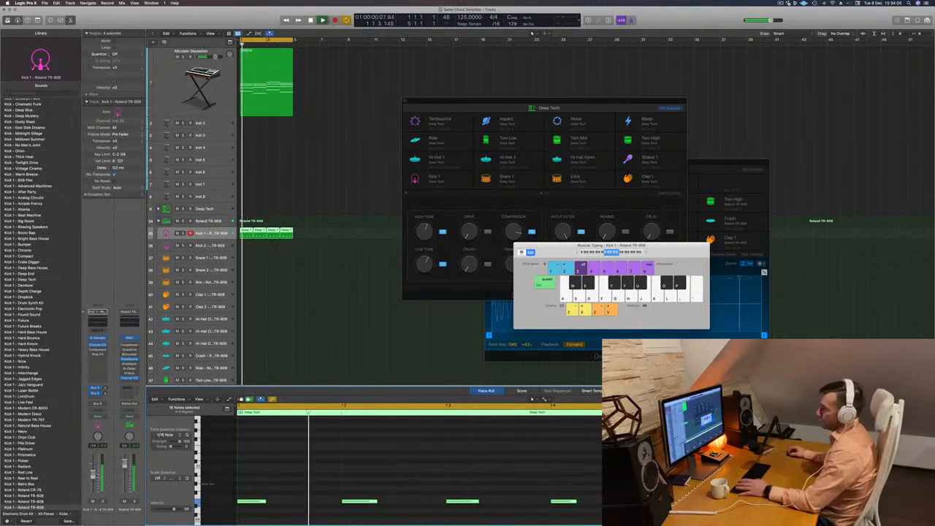
{"action": "key", "text": "space"}
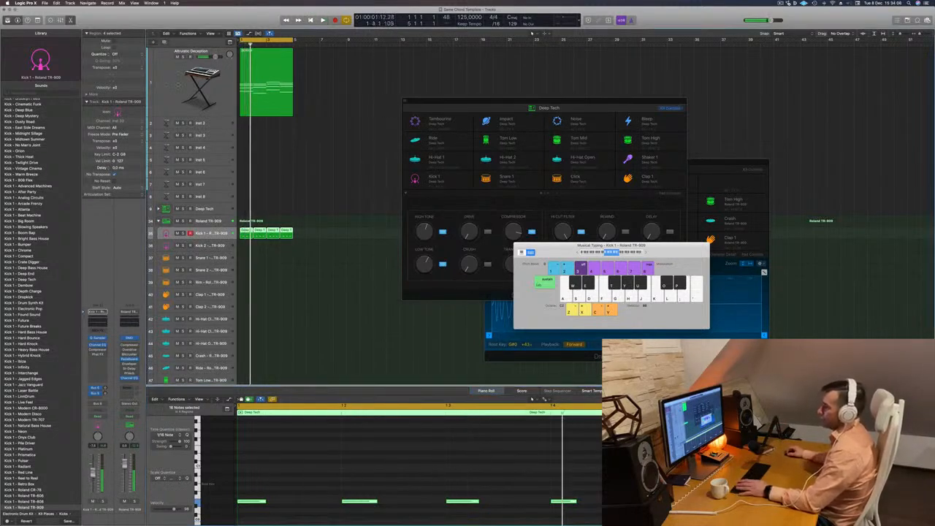
Lower the volume of the synth chord track to balance it against the kick during playback.
{"action": "left_click", "coordinate": [177, 84]}
{"action": "key", "text": "space"}
{"action": "key", "text": "space"}
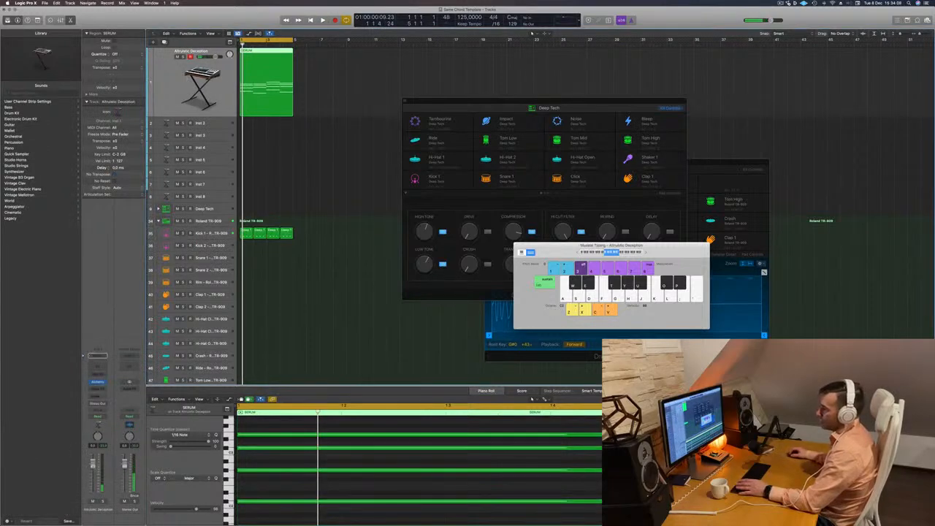
{"action": "key", "text": "space"}
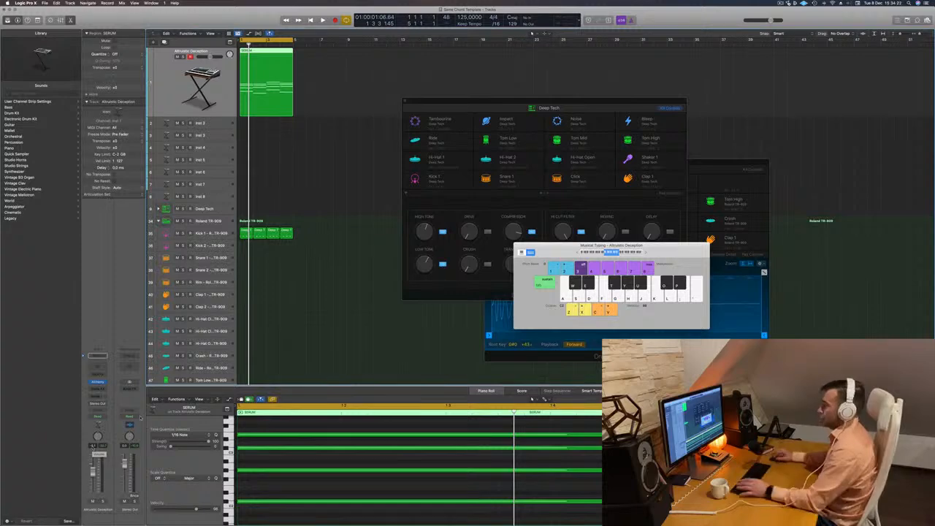
Open the Quick Sampler of Kick 1 and reduce the synth chord track's volume further while the loop plays.
{"action": "left_click", "coordinate": [215, 233]}
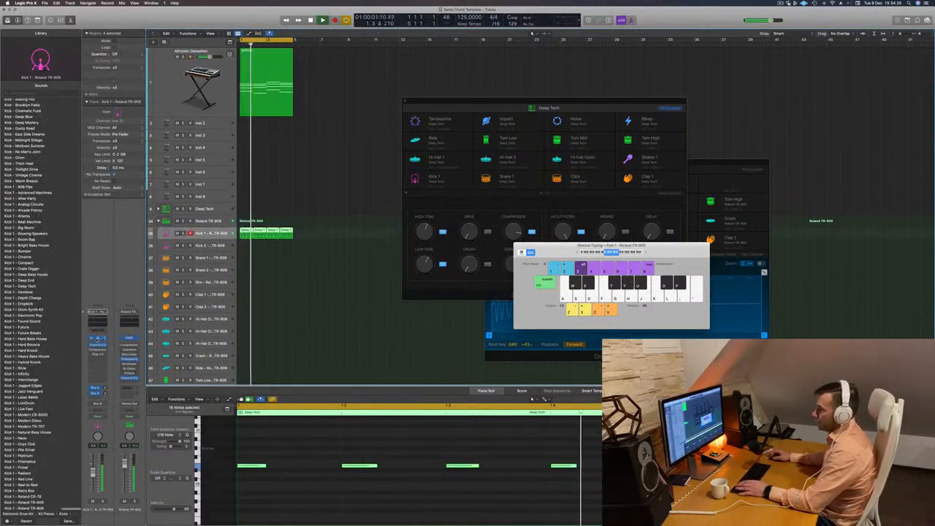
{"action": "left_click", "coordinate": [97, 339]}
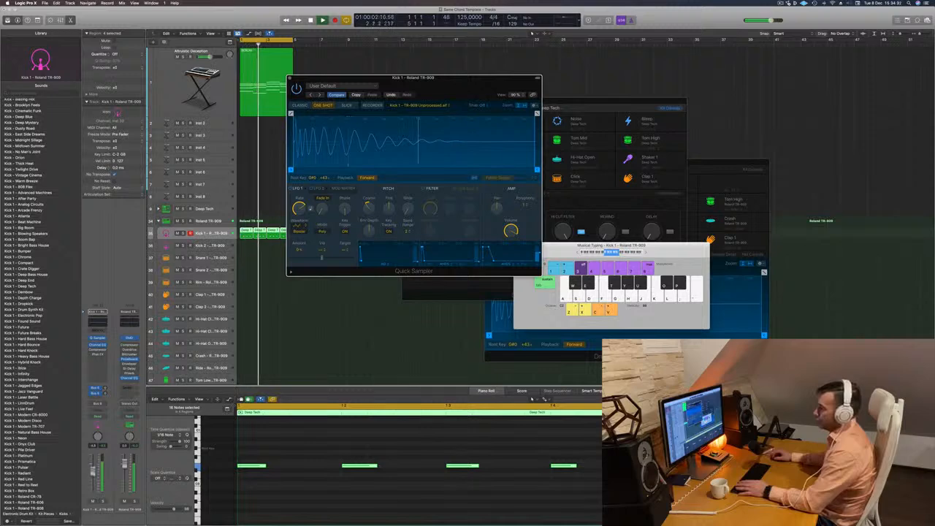
{"action": "left_click", "coordinate": [195, 82]}
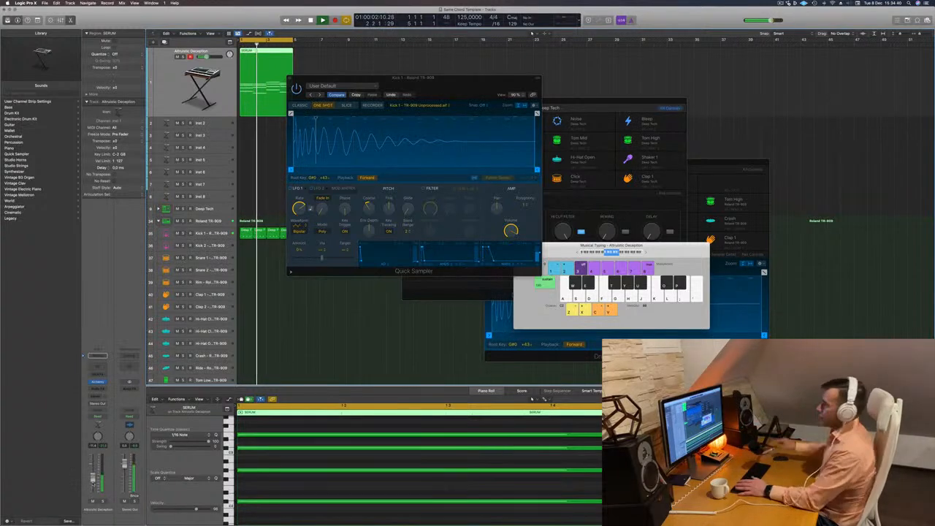
{"action": "left_click_drag", "start_coordinate": [475, 78], "coordinate": [668, 51]}
{"action": "key", "text": "space"}
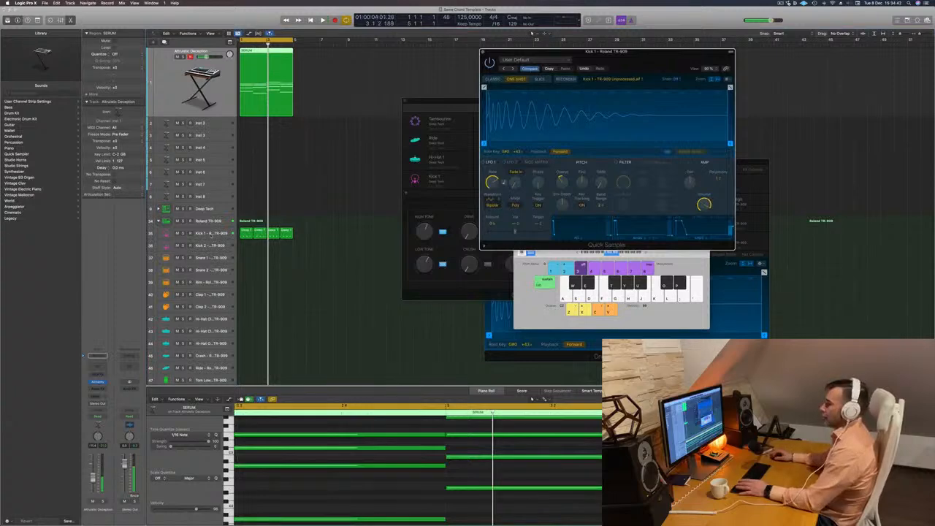
Enable the Compressor on the Kick 1 track and open its settings during playback.
{"action": "left_click", "coordinate": [210, 233]}
{"action": "key", "text": "space"}
{"action": "left_click", "coordinate": [91, 350]}
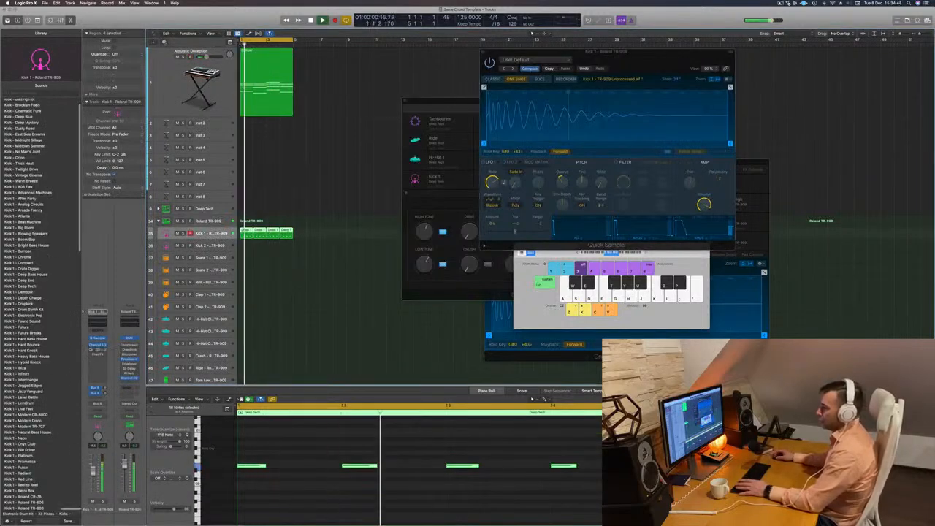
{"action": "left_click", "coordinate": [98, 351]}
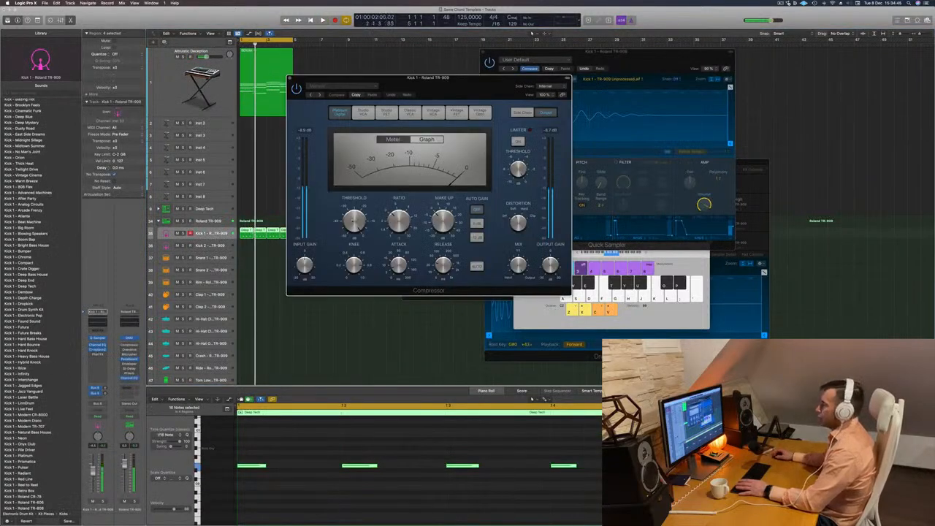
Adjust the kick Compressor's threshold, set its ratio to about 3.1:1, audition the result, and close the plug-in.
{"action": "left_click_drag", "start_coordinate": [356, 222], "coordinate": [355, 216]}
{"action": "key", "text": "space"}
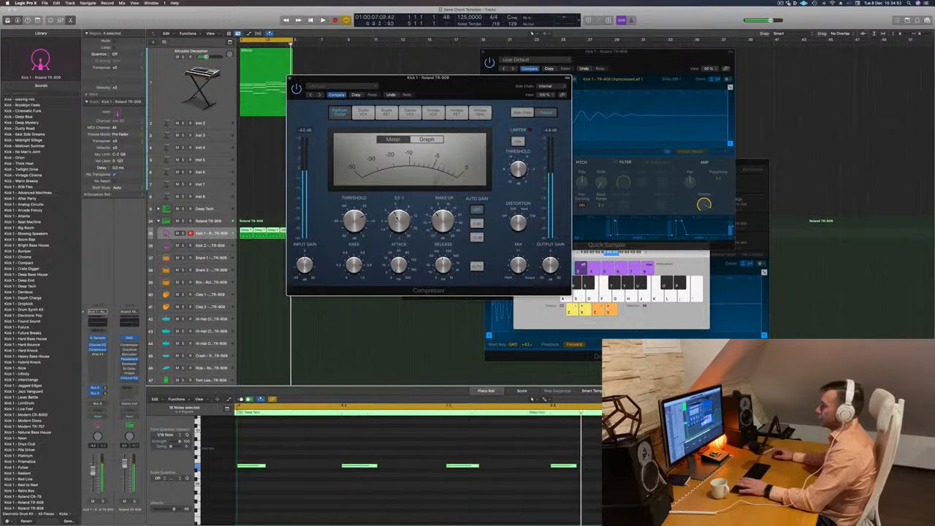
{"action": "key", "text": "space"}
{"action": "left_click_drag", "start_coordinate": [390, 81], "coordinate": [366, 87]}
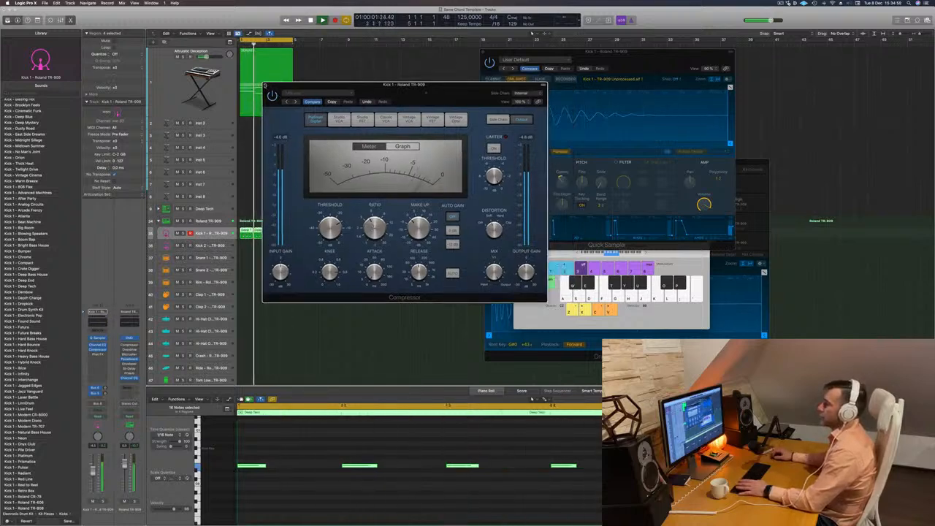
{"action": "left_click", "coordinate": [265, 86]}
{"action": "scroll", "coordinate": [315, 229], "scroll_direction": "down", "scroll_amount": 1}
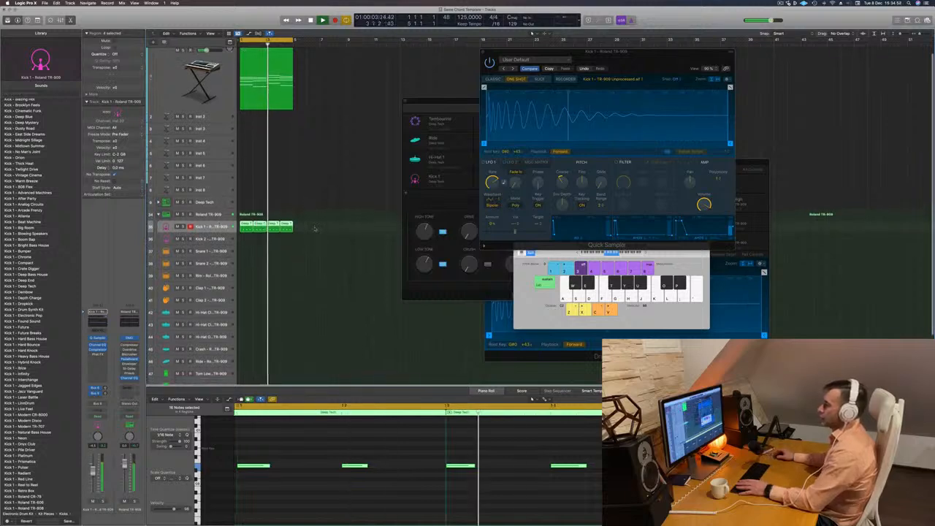
Stop playback, copy the Kick 1 regions to the Snare 1 track, and delete all the copies except the first bar.
{"action": "key", "text": "space"}
{"action": "left_click", "coordinate": [315, 229]}
{"action": "left_click", "coordinate": [255, 230]}
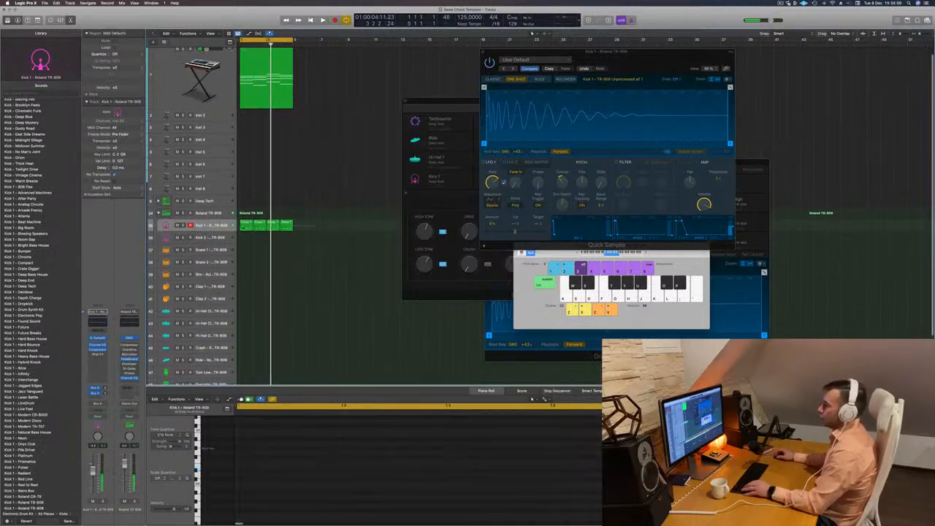
{"action": "left_click", "coordinate": [223, 226]}
{"action": "left_click_drag", "start_coordinate": [246, 228], "coordinate": [243, 264]}
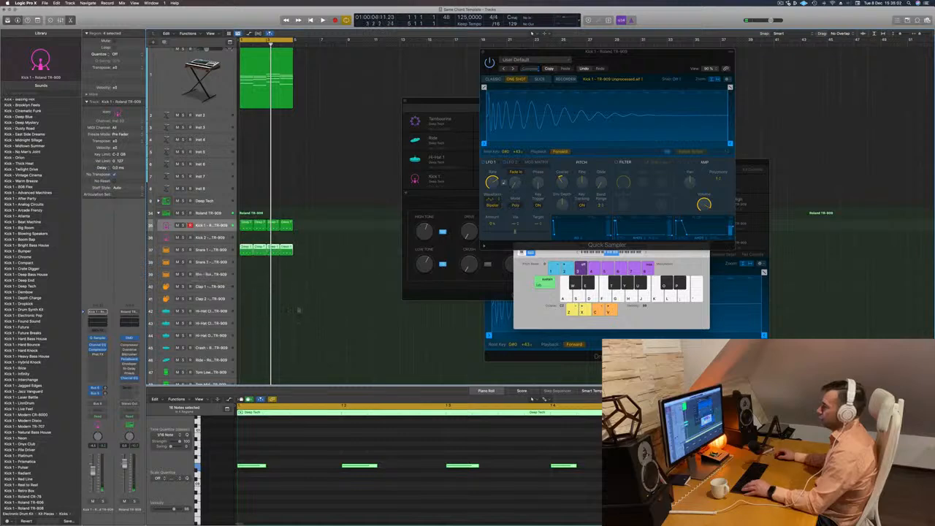
{"action": "left_click_drag", "start_coordinate": [333, 259], "coordinate": [257, 254]}
{"action": "key", "text": "Delete"}
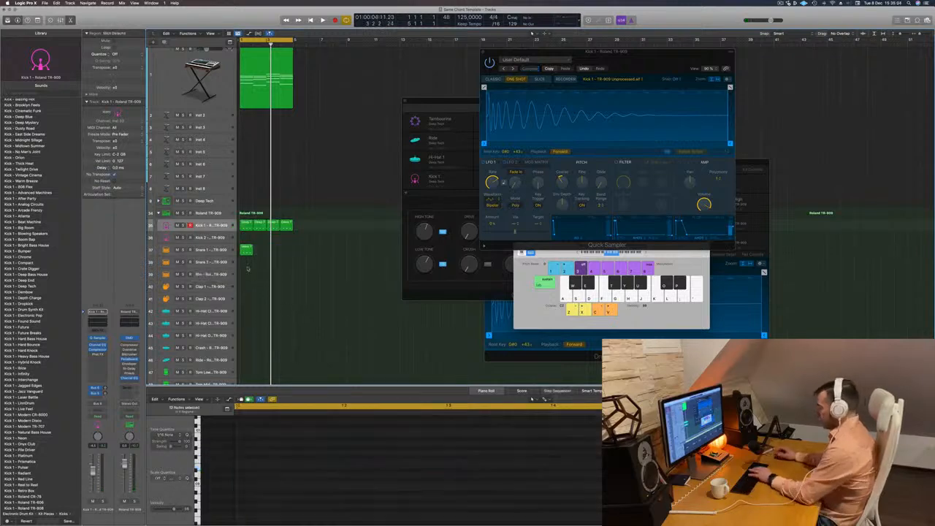
Delete the notes on beats 1 and 3 of the Snare 1 region and transpose the notes on beats 2 and 4 upward.
{"action": "left_click", "coordinate": [247, 252]}
{"action": "left_click", "coordinate": [239, 489]}
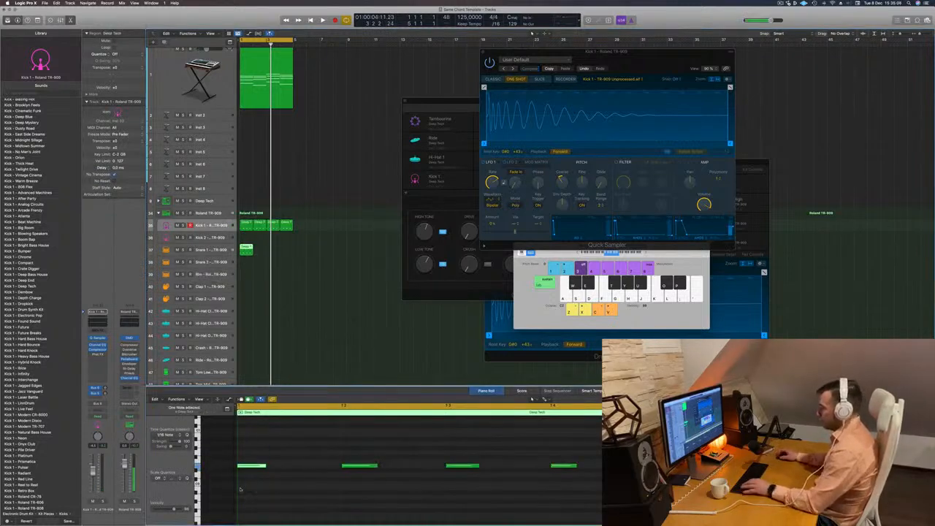
{"action": "left_click_drag", "start_coordinate": [423, 448], "coordinate": [511, 501]}
{"action": "key", "text": "Delete"}
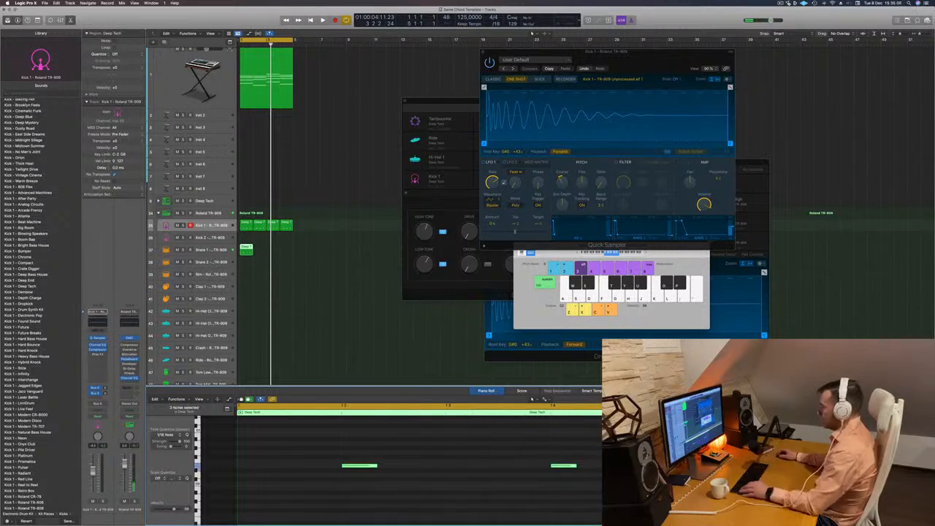
{"action": "key", "text": "Delete"}
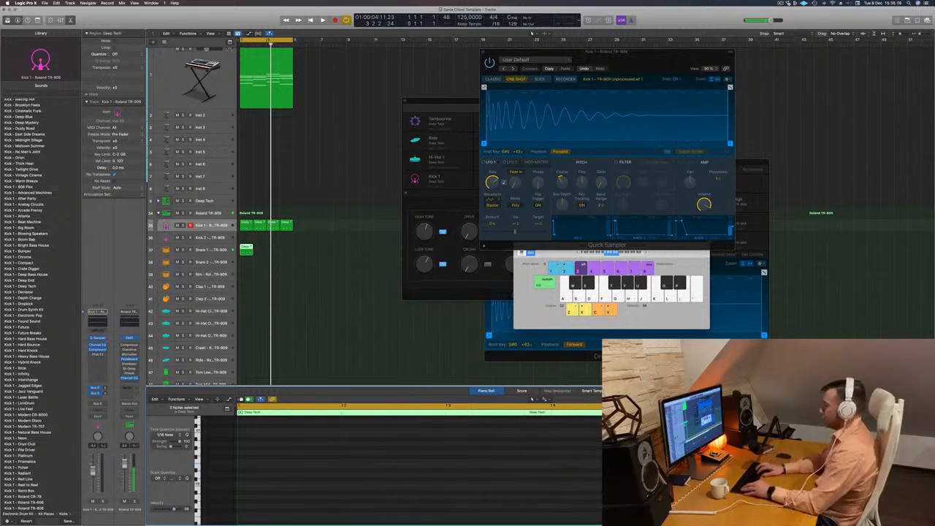
Duplicate the one-bar snare region to fill all four bars and audition it with the Snare 1 track selected.
{"action": "left_click_drag", "start_coordinate": [246, 250], "coordinate": [280, 250]}
{"action": "left_click", "coordinate": [248, 252], "text": "shift"}
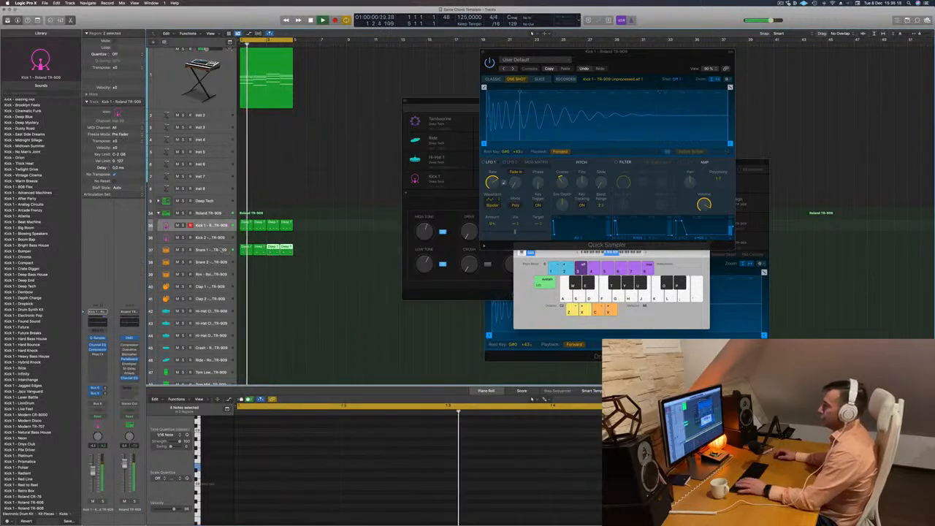
{"action": "left_click", "coordinate": [224, 250]}
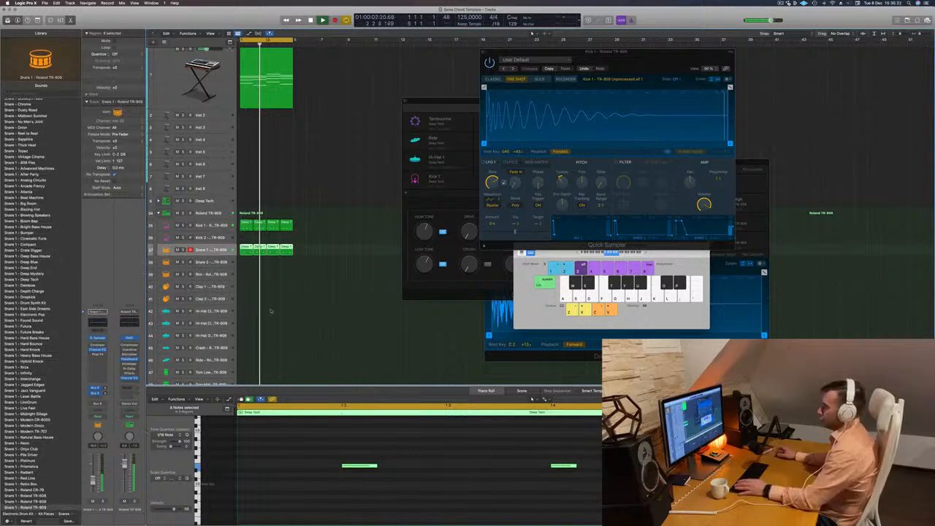
Copy the first-bar Kick 1 region to the first Hi-Hat Closed track.
{"action": "scroll", "coordinate": [311, 308], "scroll_direction": "down", "scroll_amount": 1}
{"action": "scroll", "coordinate": [311, 308], "scroll_direction": "down", "scroll_amount": 1}
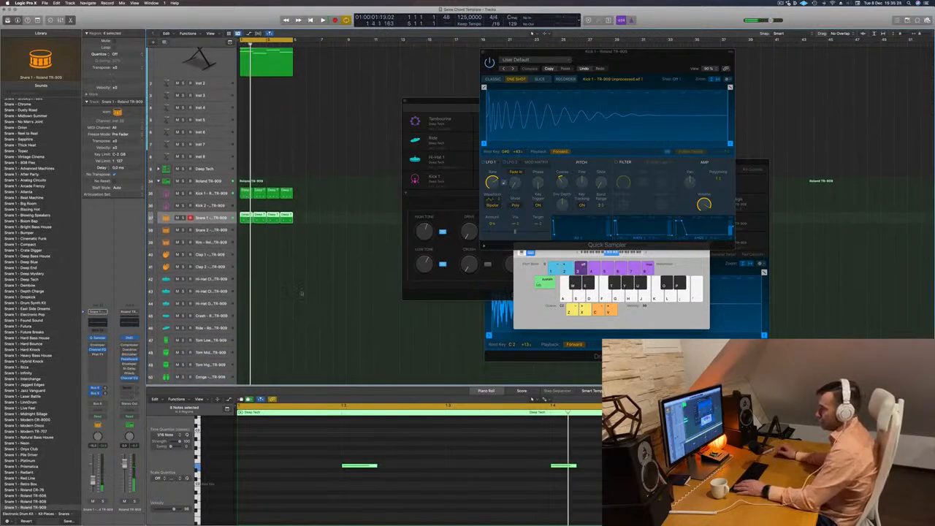
{"action": "left_click", "coordinate": [243, 194]}
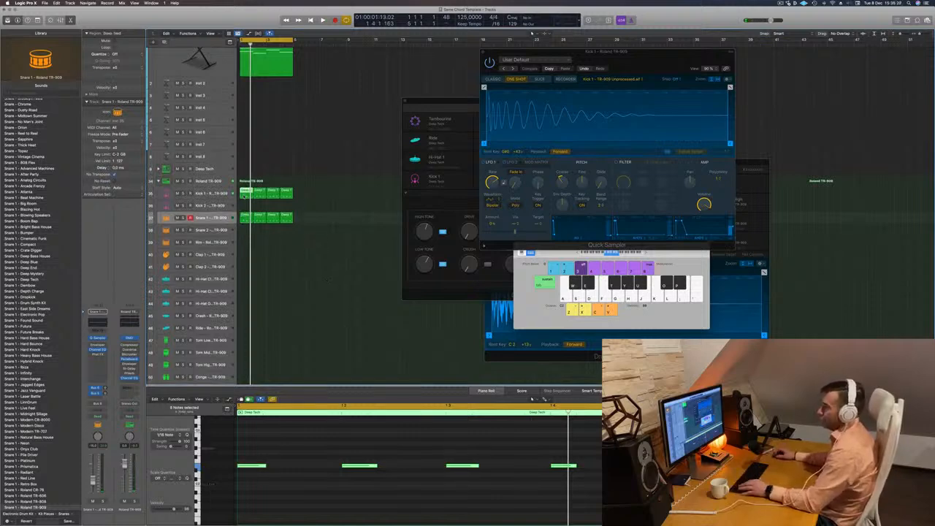
{"action": "left_click_drag", "start_coordinate": [244, 194], "coordinate": [244, 280]}
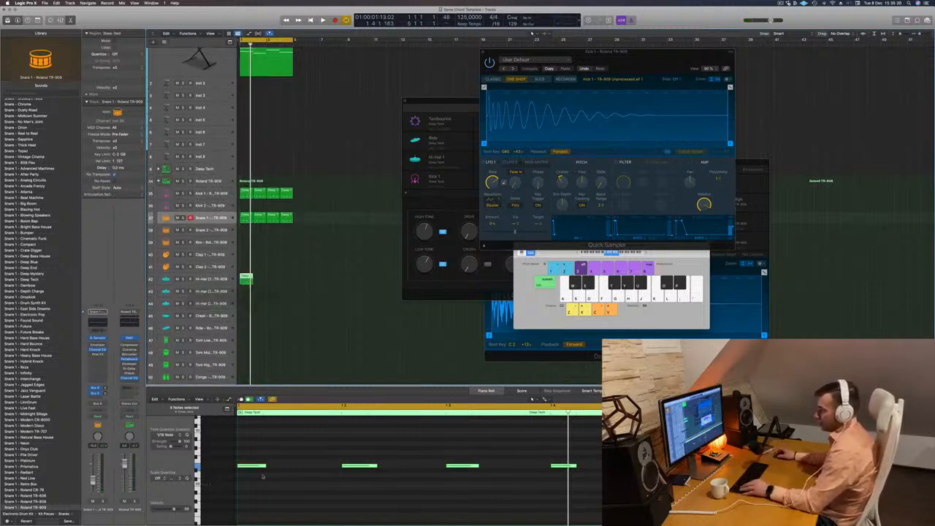
Shift all four notes of the hi-hat region an eighth note later onto the off-beats and transpose them up an octave.
{"action": "left_click_drag", "start_coordinate": [253, 447], "coordinate": [603, 506]}
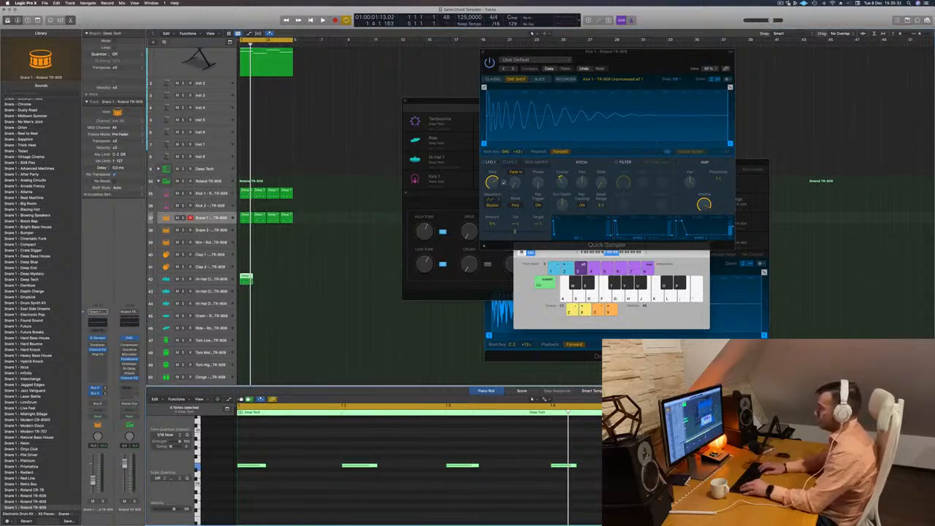
{"action": "key", "text": "alt+Right"}
{"action": "key", "text": "alt+Right"}
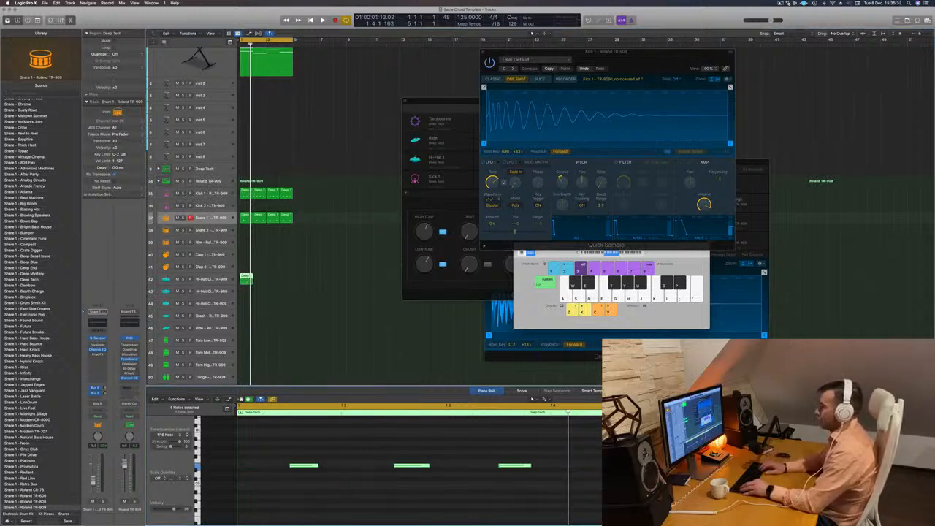
{"action": "key", "text": "alt+Up"}
{"action": "key", "text": "alt+Down"}
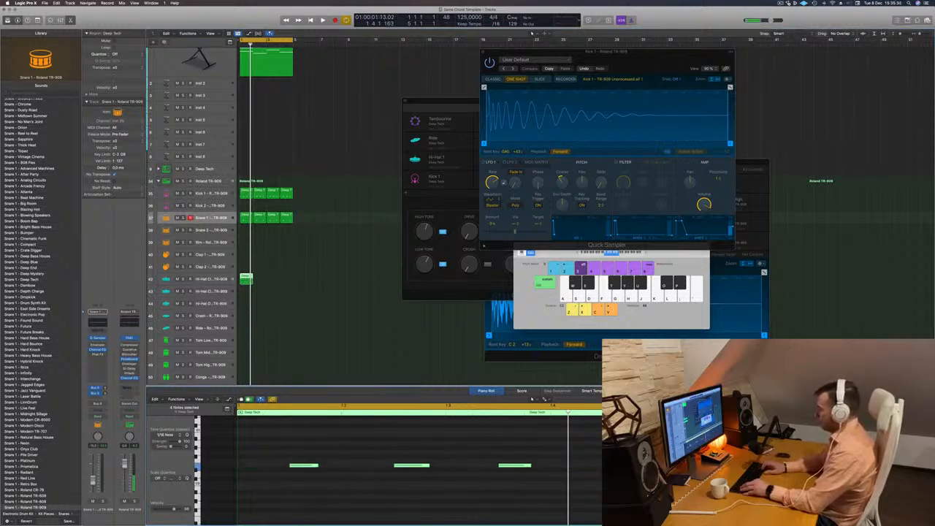
{"action": "key", "text": "alt+shift+Up"}
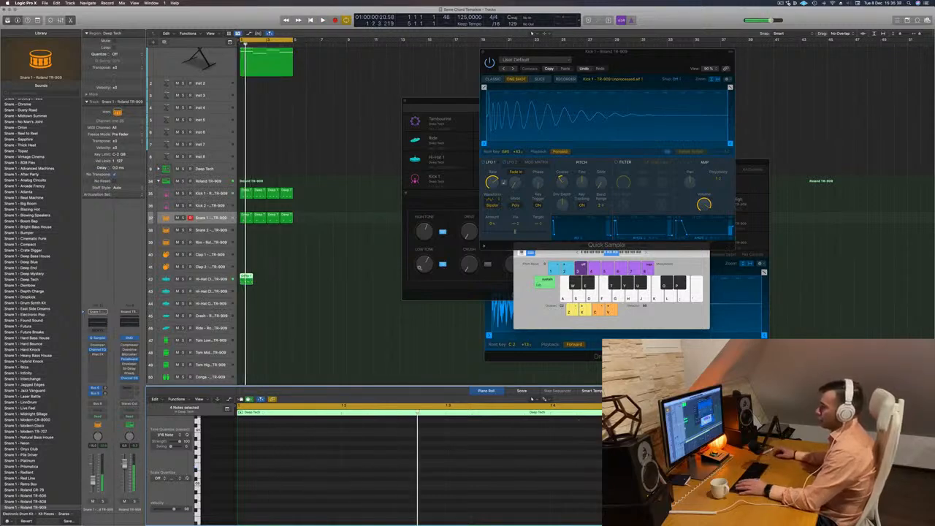
Move the off-beat hi-hat region down to the Hi-Hat Open track and transpose its notes further up.
{"action": "left_click_drag", "start_coordinate": [247, 279], "coordinate": [247, 290]}
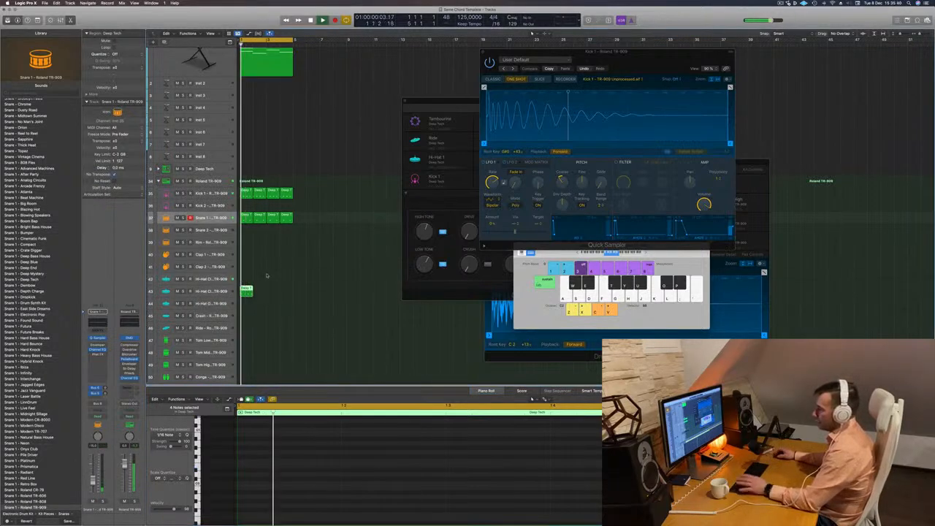
{"action": "key", "text": "space"}
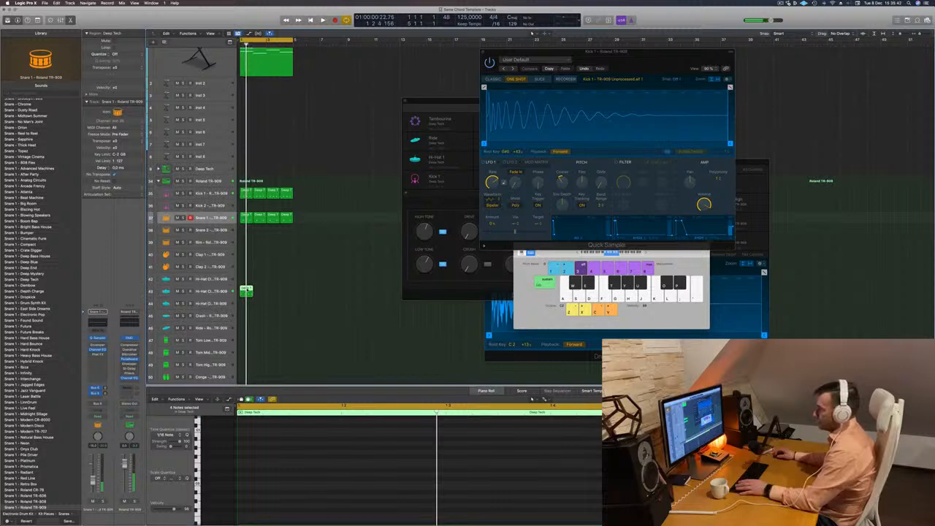
{"action": "left_click", "coordinate": [247, 291]}
{"action": "left_click_drag", "start_coordinate": [247, 290], "coordinate": [246, 303]}
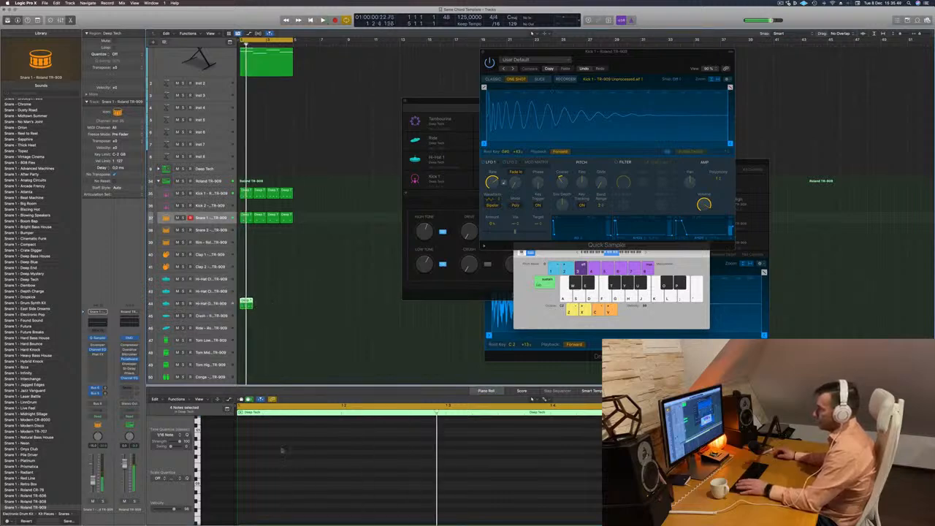
{"action": "left_click", "coordinate": [308, 452]}
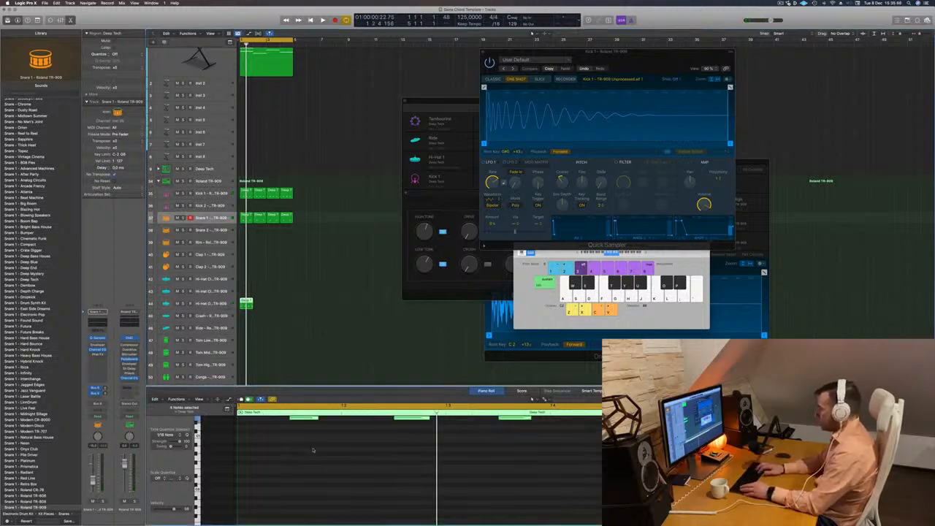
{"action": "key", "text": "Delete"}
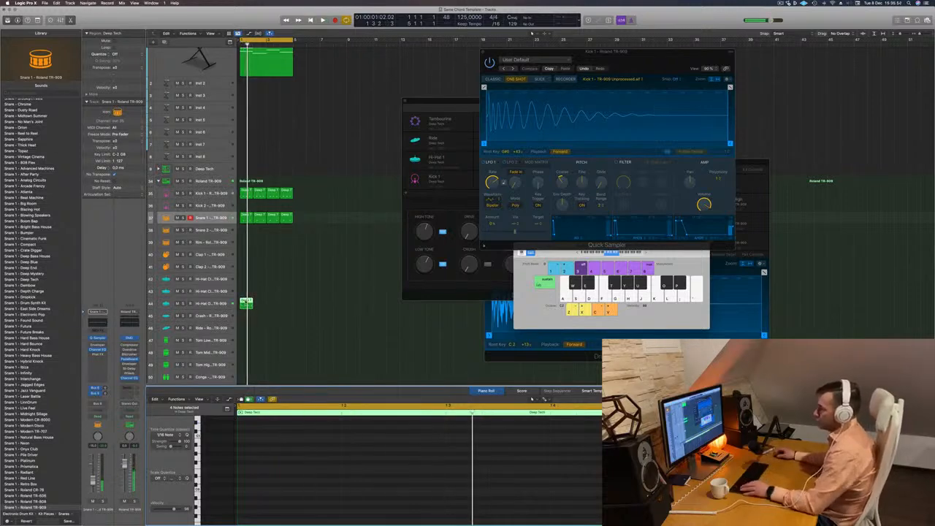
Duplicate the open hi-hat region to fill all four bars and listen to the loop with the Hi-Hat Open track selected.
{"action": "left_click_drag", "start_coordinate": [246, 301], "coordinate": [272, 300]}
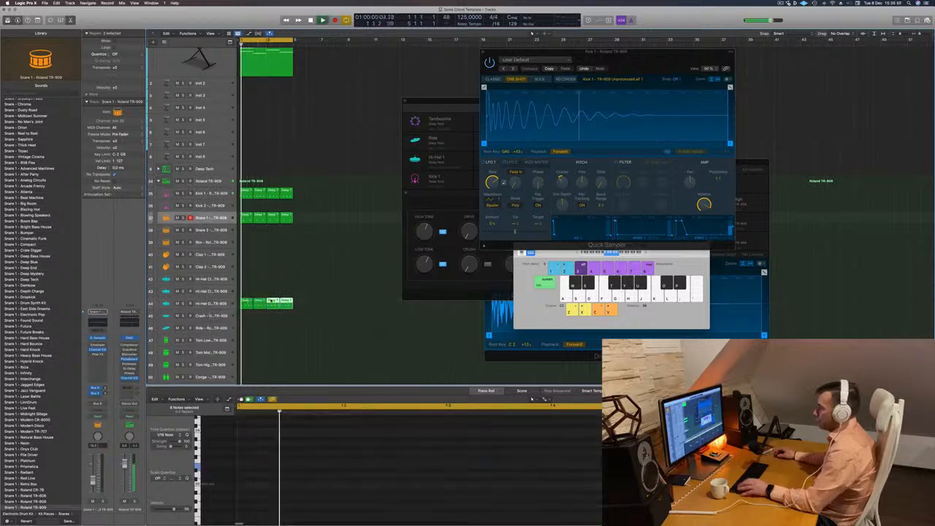
{"action": "left_click", "coordinate": [205, 304]}
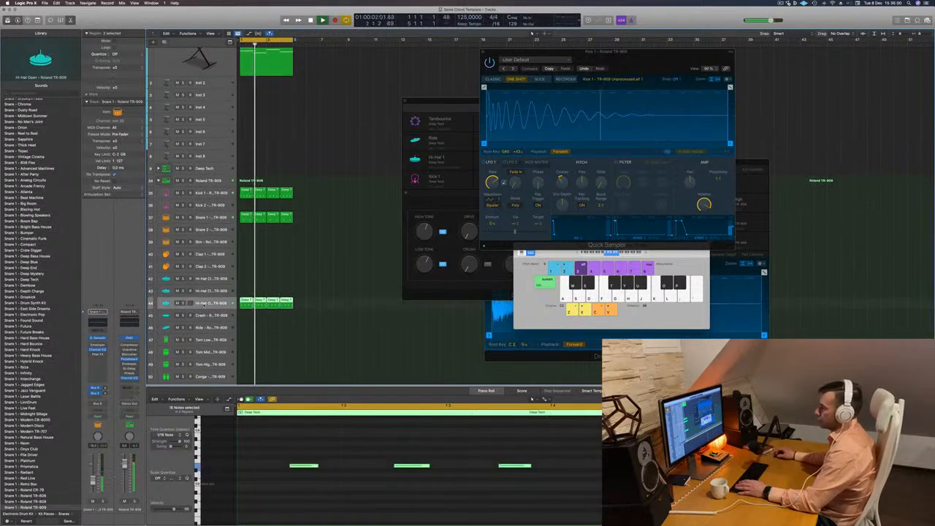
{"action": "scroll", "coordinate": [349, 282], "scroll_direction": "down", "scroll_amount": 2}
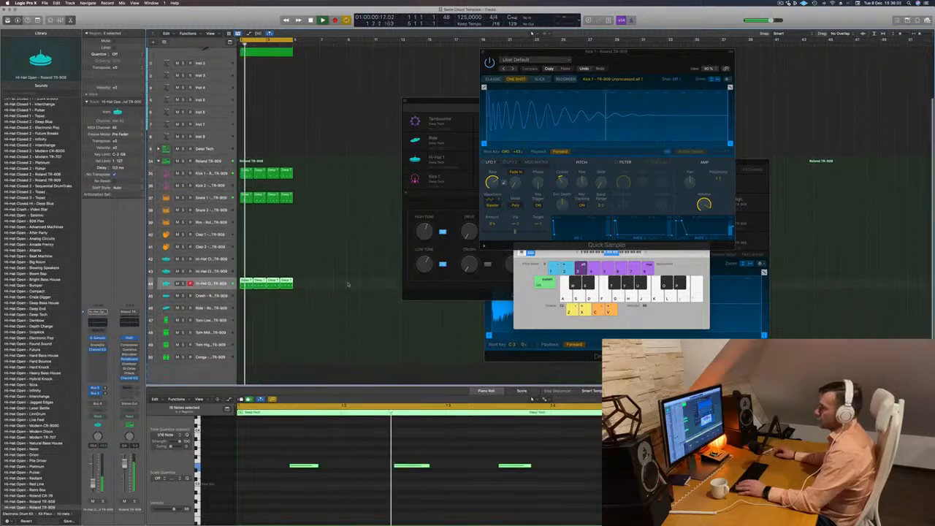
{"action": "left_click", "coordinate": [266, 263]}
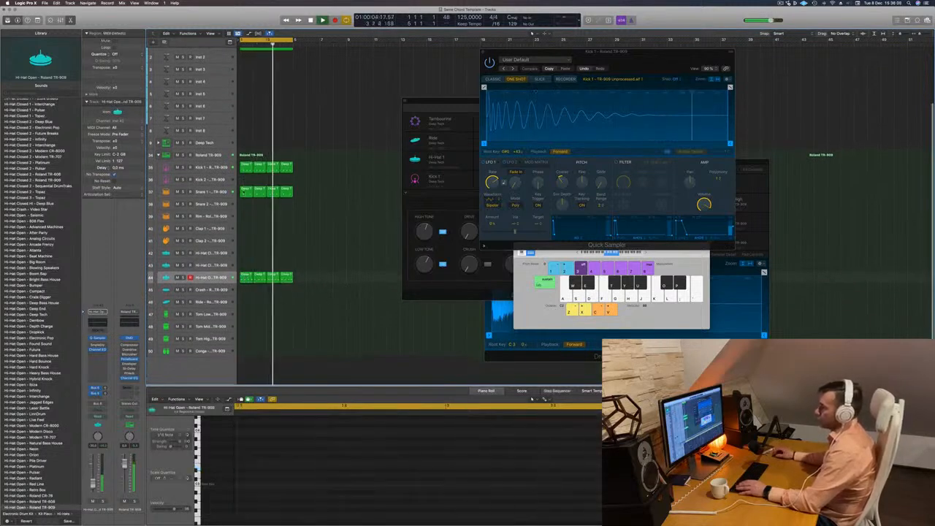
Stop playback and copy the first-bar Snare 1 region to the Tom Low track.
{"action": "left_click", "coordinate": [247, 191]}
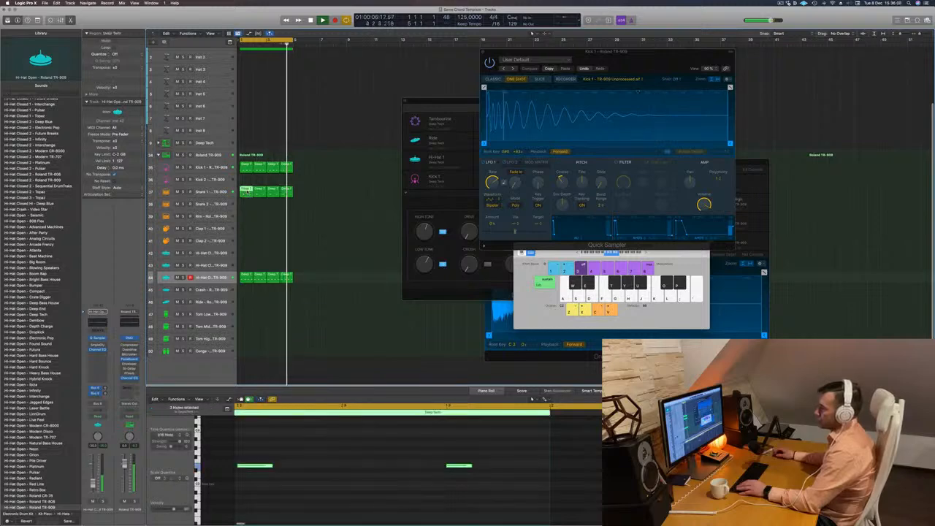
{"action": "key", "text": "space"}
{"action": "left_click_drag", "start_coordinate": [247, 191], "coordinate": [244, 318]}
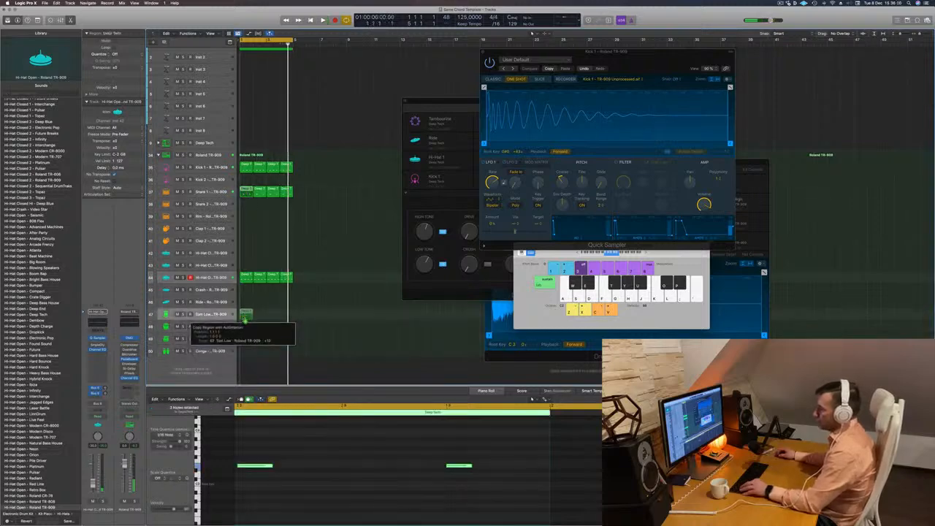
{"action": "scroll", "coordinate": [341, 452], "scroll_direction": "left", "scroll_amount": 3}
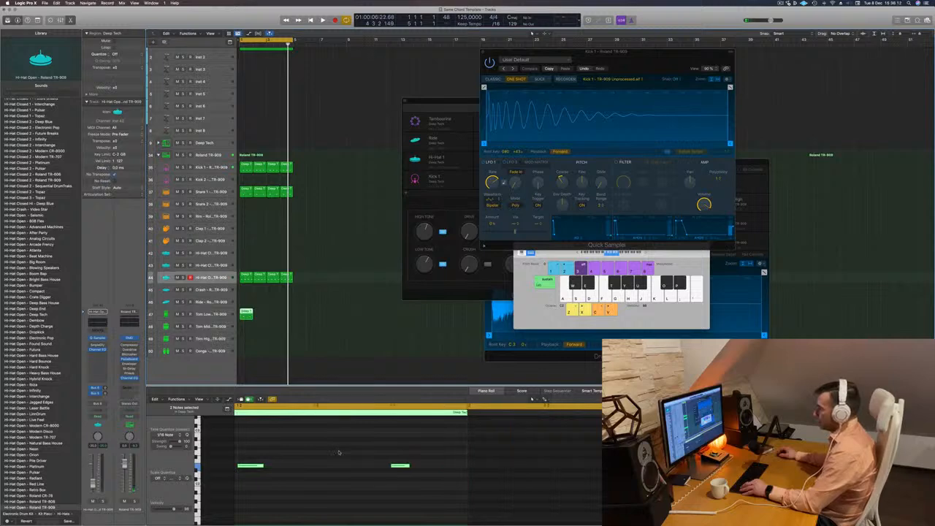
Move the first tom note a sixteenth earlier and the second an eighth later, transpose both up, and audition them.
{"action": "scroll", "coordinate": [339, 452], "scroll_direction": "up", "scroll_amount": 3}
{"action": "scroll", "coordinate": [339, 452], "scroll_direction": "left", "scroll_amount": 3}
{"action": "scroll", "coordinate": [338, 453], "scroll_direction": "down", "scroll_amount": 3}
{"action": "scroll", "coordinate": [339, 453], "scroll_direction": "down", "scroll_amount": 2}
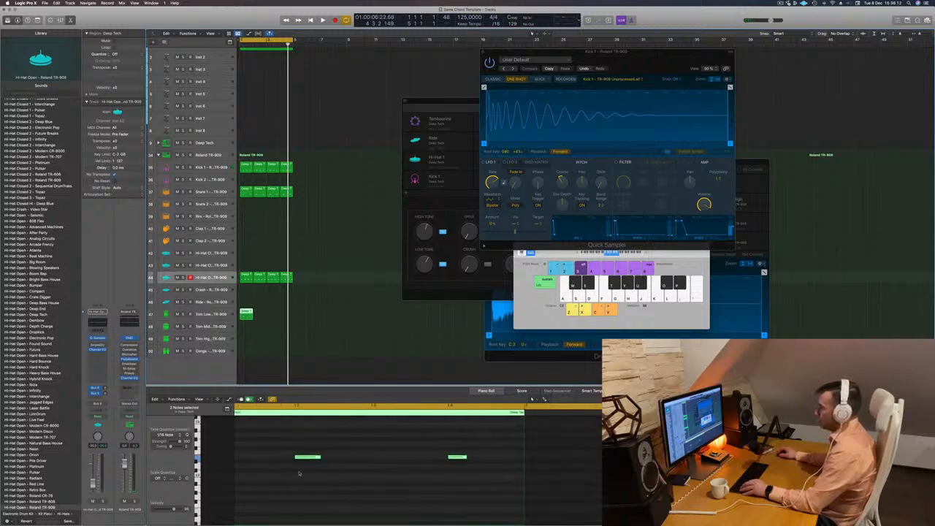
{"action": "left_click", "coordinate": [299, 457]}
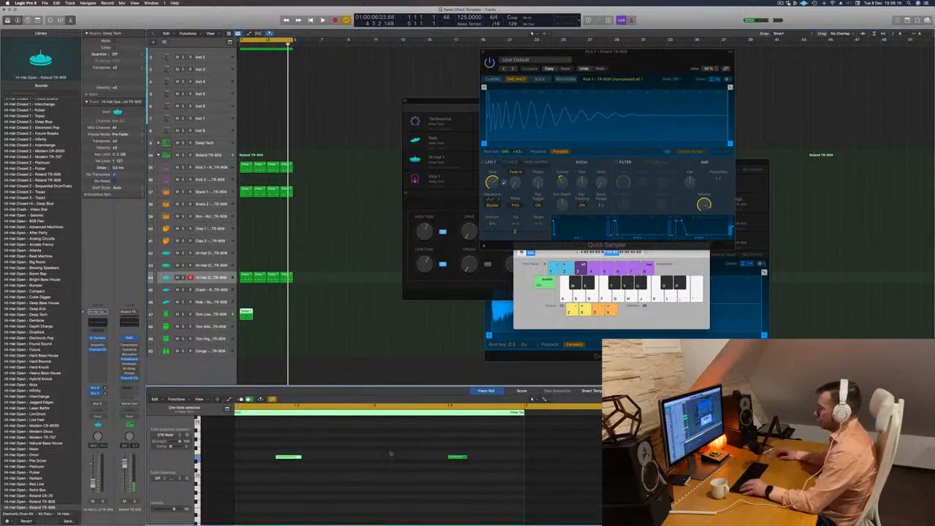
{"action": "left_click_drag", "start_coordinate": [398, 444], "coordinate": [485, 464]}
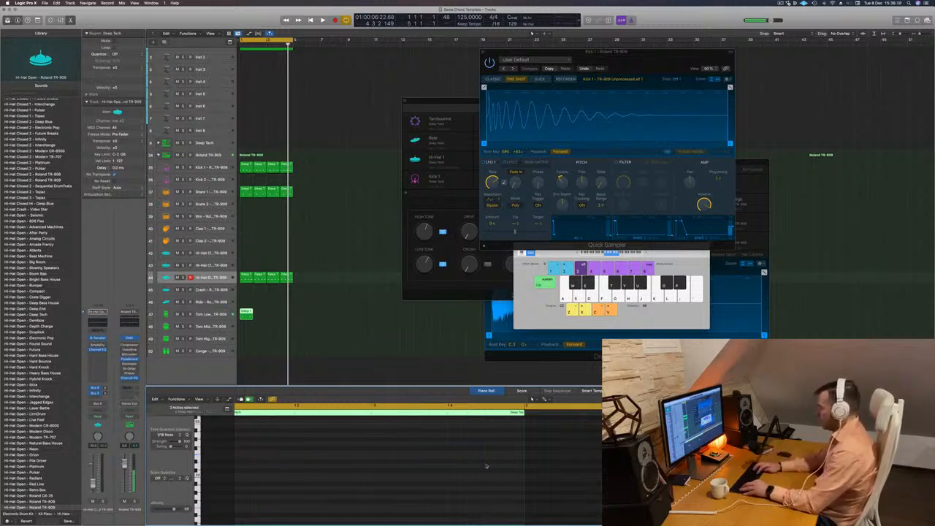
{"action": "key", "text": "space"}
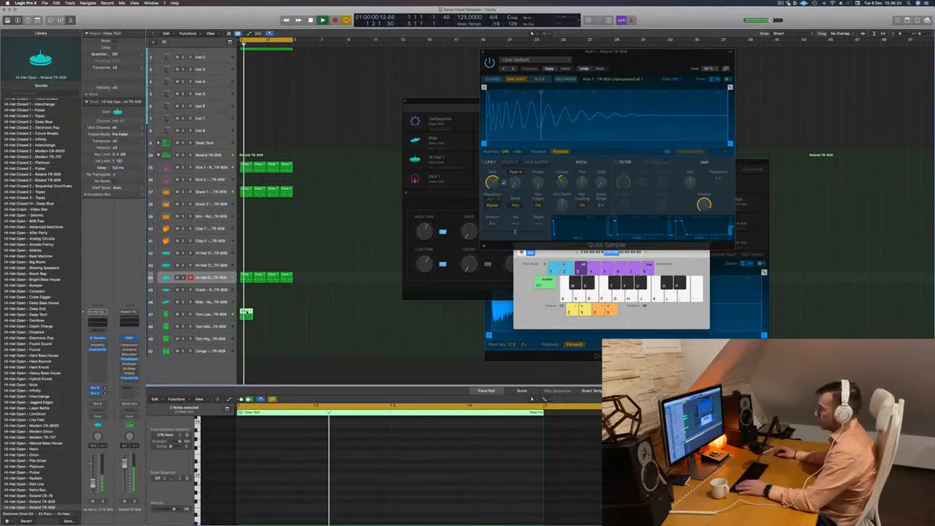
{"action": "key", "text": "space"}
Move the first tom note two more sixteenths earlier while auditioning, and duplicate the Tom Low region to fill all four bars.
{"action": "scroll", "coordinate": [301, 466], "scroll_direction": "up", "scroll_amount": 4}
{"action": "key", "text": "space"}
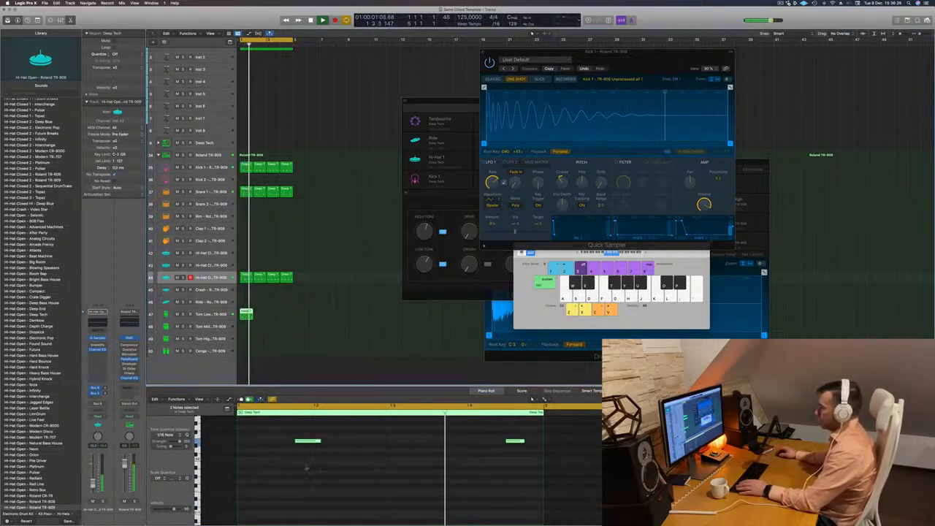
{"action": "key", "text": "space"}
{"action": "scroll", "coordinate": [300, 467], "scroll_direction": "up", "scroll_amount": 1}
{"action": "left_click", "coordinate": [305, 450]}
{"action": "key", "text": "space"}
{"action": "key", "text": "space"}
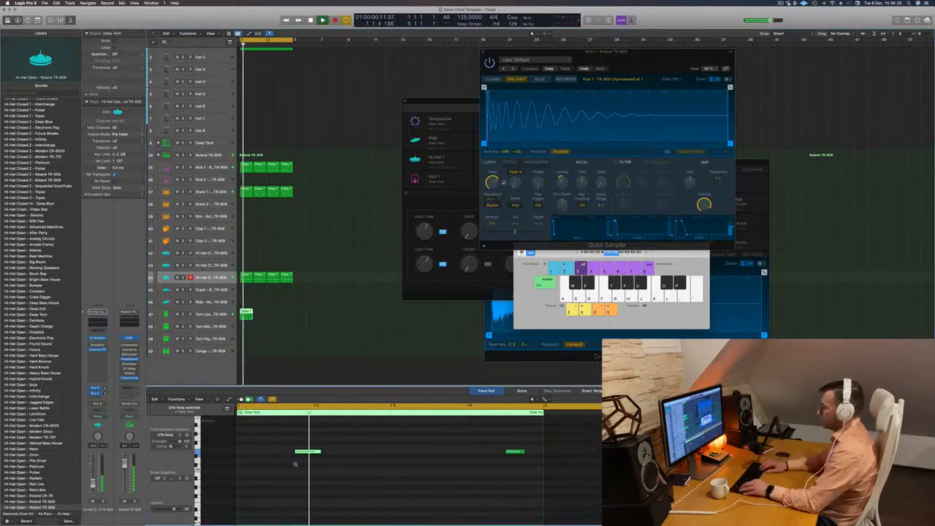
{"action": "key", "text": "alt+Left"}
{"action": "key", "text": "alt+Left"}
{"action": "key", "text": "space"}
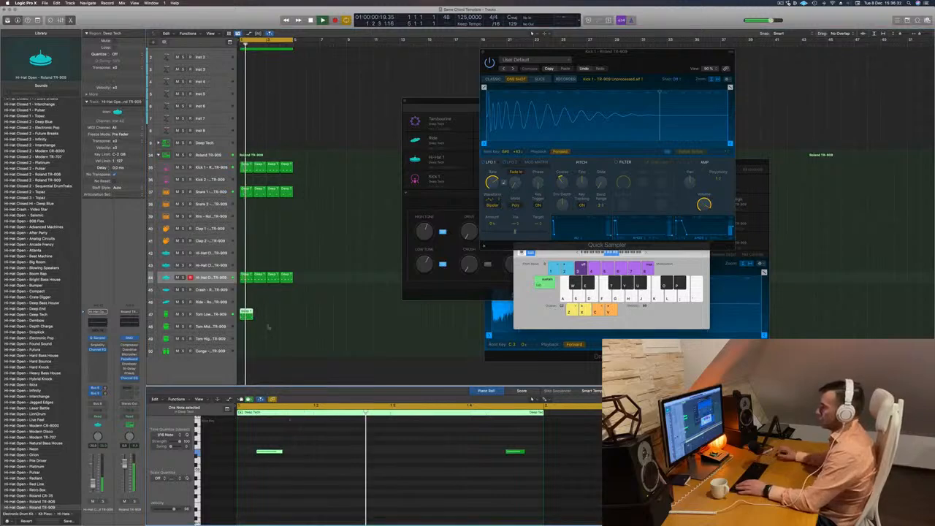
{"action": "left_click_drag", "start_coordinate": [248, 314], "coordinate": [277, 319]}
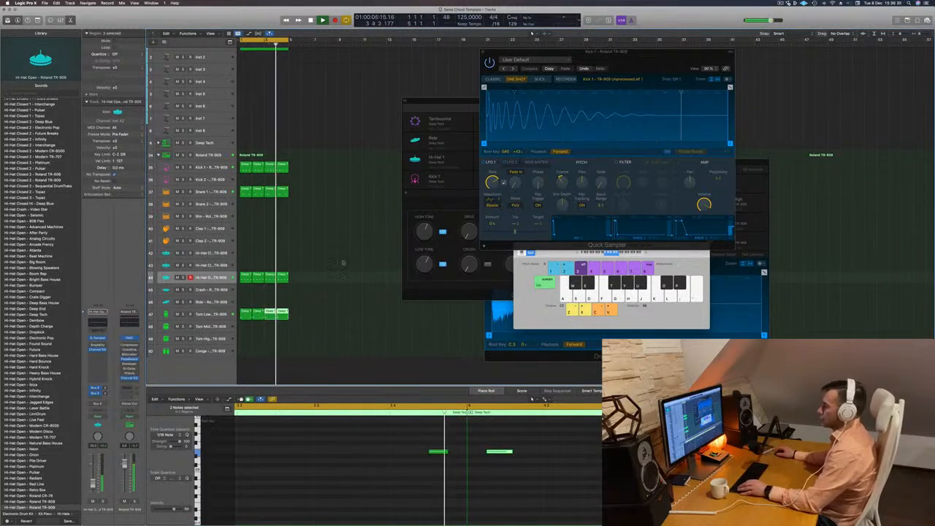
Open the Alchemy synth on the Altruistic Deception chord track and lower its Cutoff.
{"action": "key", "text": "super+Up"}
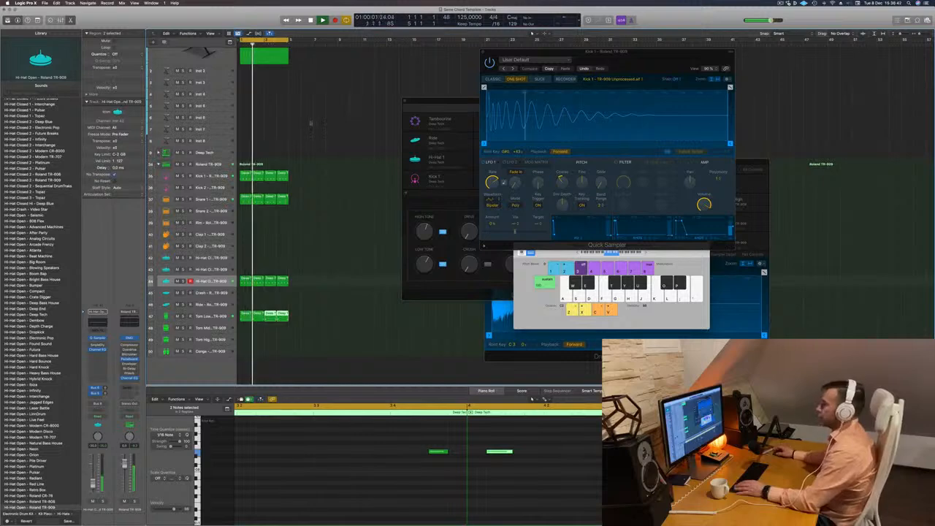
{"action": "key", "text": "space"}
{"action": "key", "text": "space"}
{"action": "scroll", "coordinate": [298, 117], "scroll_direction": "up", "scroll_amount": 5}
{"action": "left_click", "coordinate": [272, 89]}
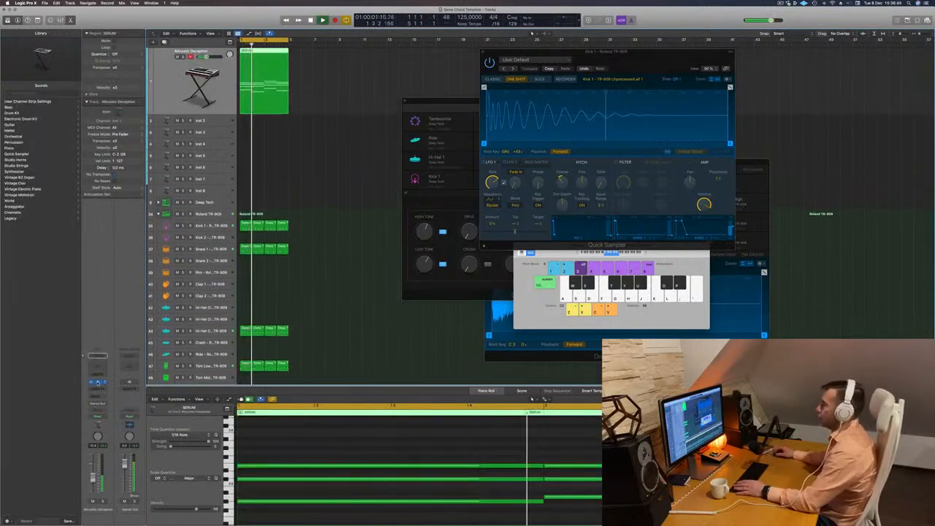
{"action": "left_click_drag", "start_coordinate": [651, 76], "coordinate": [558, 80]}
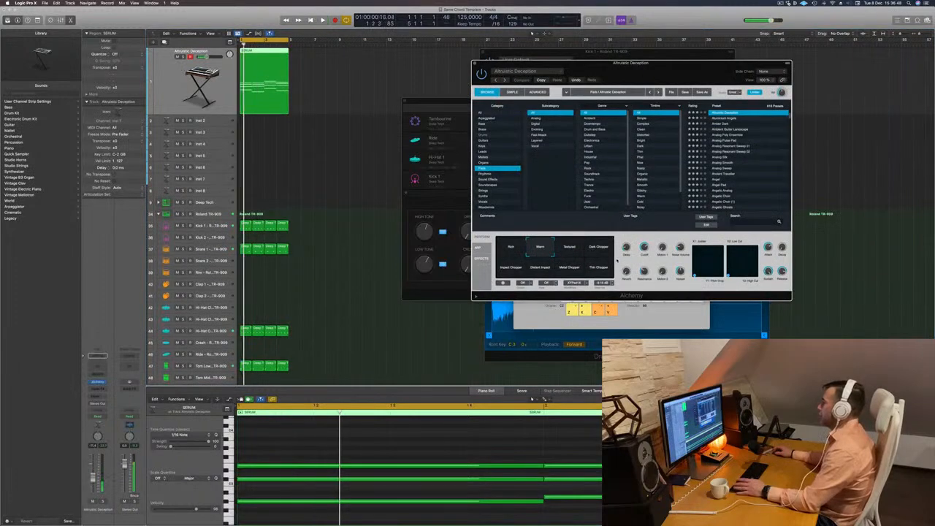
{"action": "left_click_drag", "start_coordinate": [644, 248], "coordinate": [642, 264]}
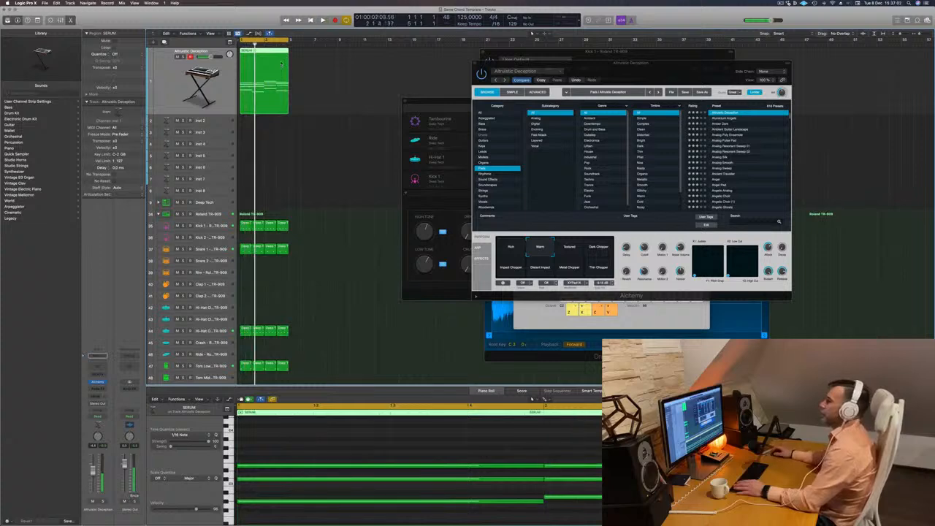
Copy the four-bar chord region to the Inst 2 track and delete its upper chord notes, keeping only the lowest line.
{"action": "left_click_drag", "start_coordinate": [282, 63], "coordinate": [282, 123]}
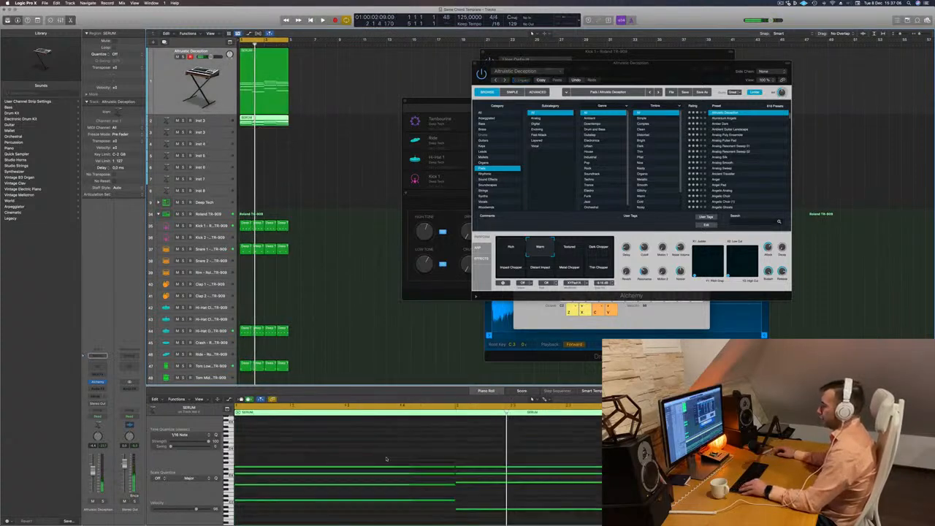
{"action": "scroll", "coordinate": [444, 470], "scroll_direction": "down", "scroll_amount": 5}
{"action": "left_click_drag", "start_coordinate": [332, 444], "coordinate": [628, 471]}
{"action": "key", "text": "Delete"}
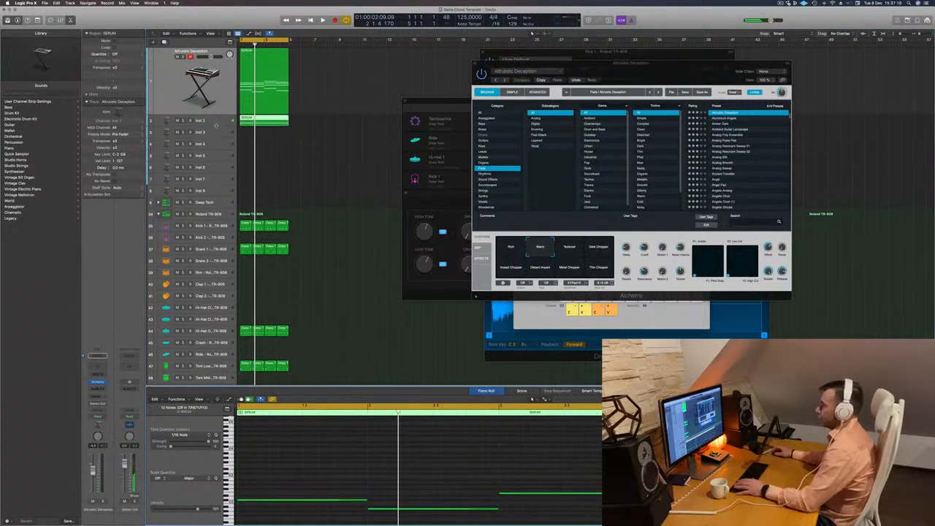
Open Alchemy on the Inst 2 track and audition the Epic Synth snapshot over the loop.
{"action": "left_click", "coordinate": [214, 122]}
{"action": "key", "text": "space"}
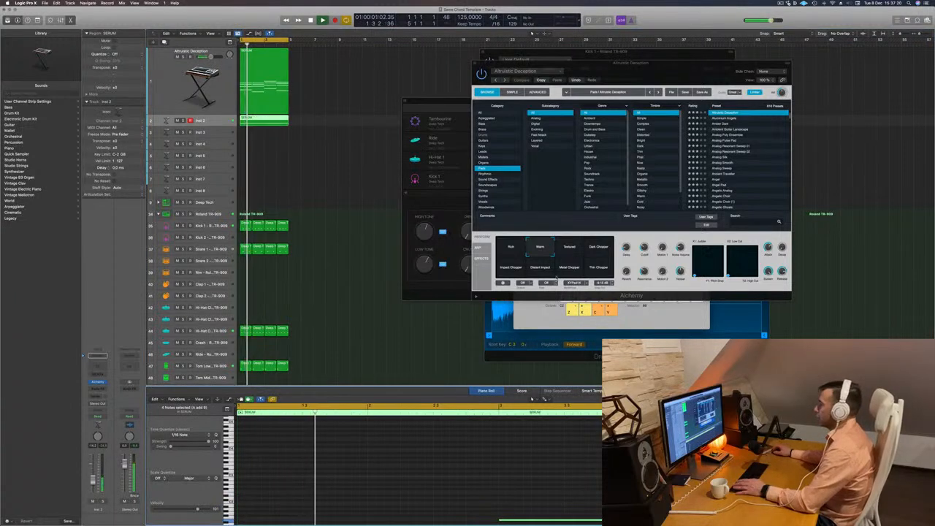
{"action": "left_click", "coordinate": [98, 383]}
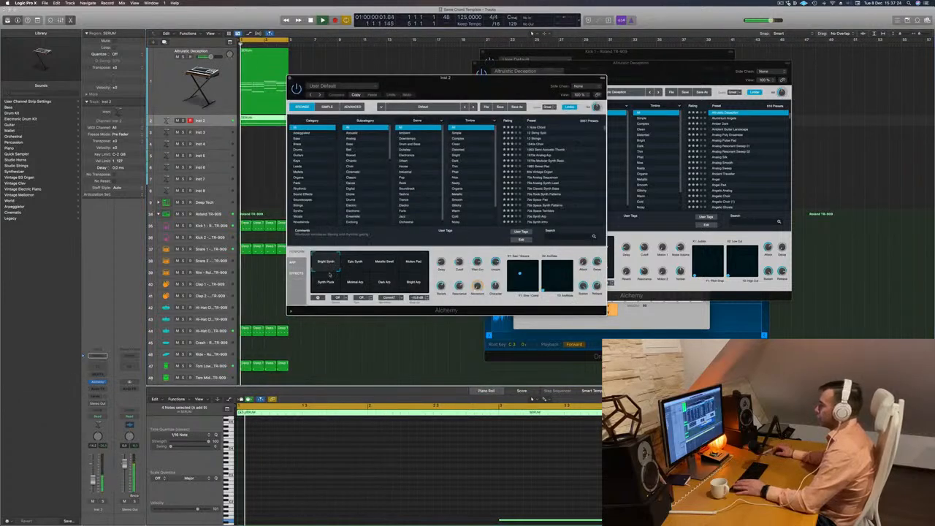
{"action": "left_click", "coordinate": [355, 266]}
{"action": "key", "text": "space"}
{"action": "key", "text": "space"}
{"action": "left_click_drag", "start_coordinate": [523, 78], "coordinate": [663, 60]}
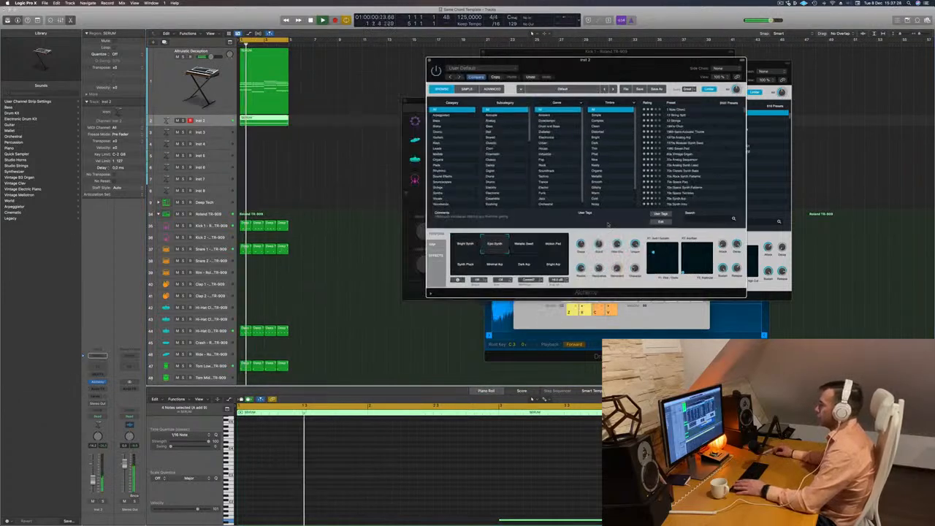
{"action": "key", "text": "space"}
{"action": "key", "text": "space"}
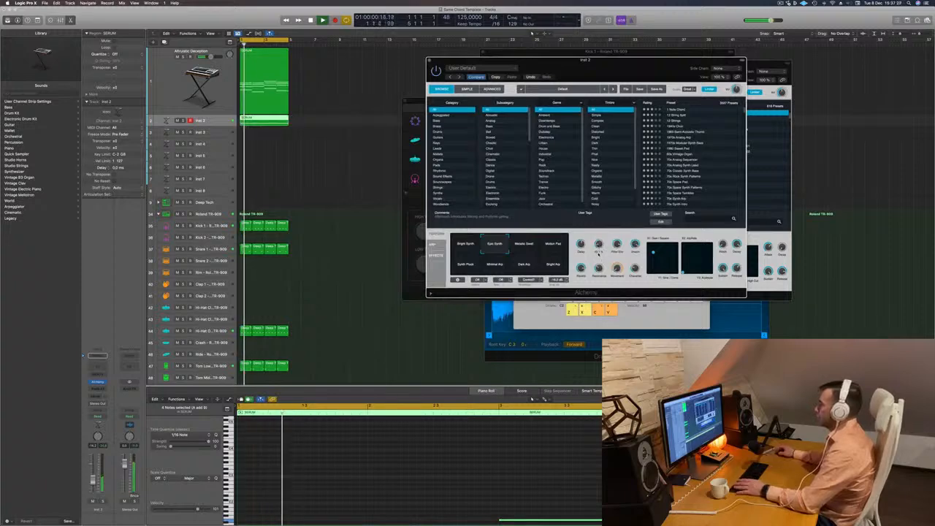
Audition the Bright Arp, Dark Arp and Minimal Arp snapshots, returning to Dark Arp.
{"action": "left_click", "coordinate": [555, 267]}
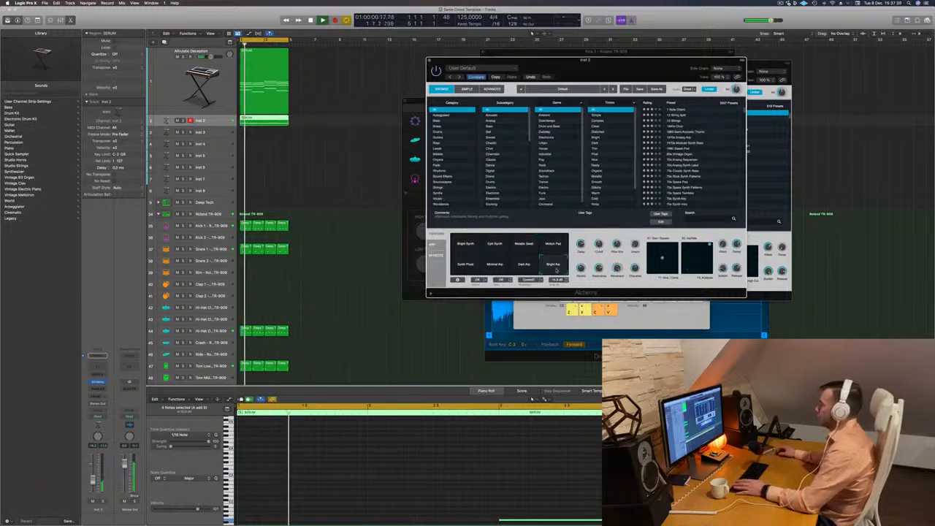
{"action": "left_click", "coordinate": [525, 266]}
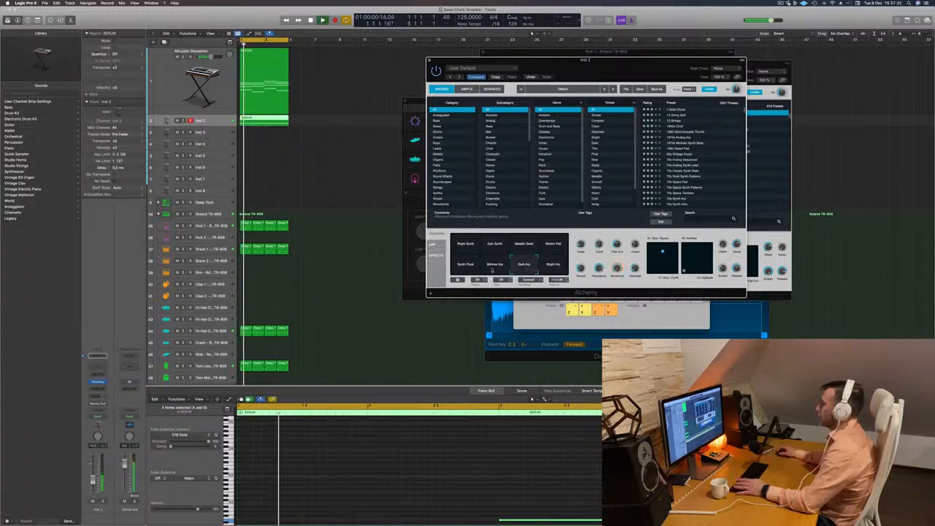
{"action": "left_click", "coordinate": [493, 266]}
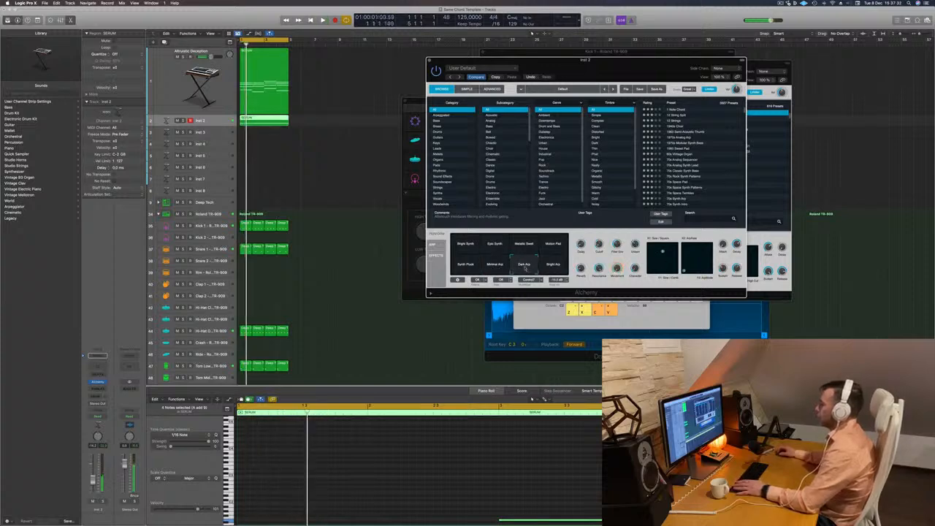
{"action": "left_click", "coordinate": [525, 266]}
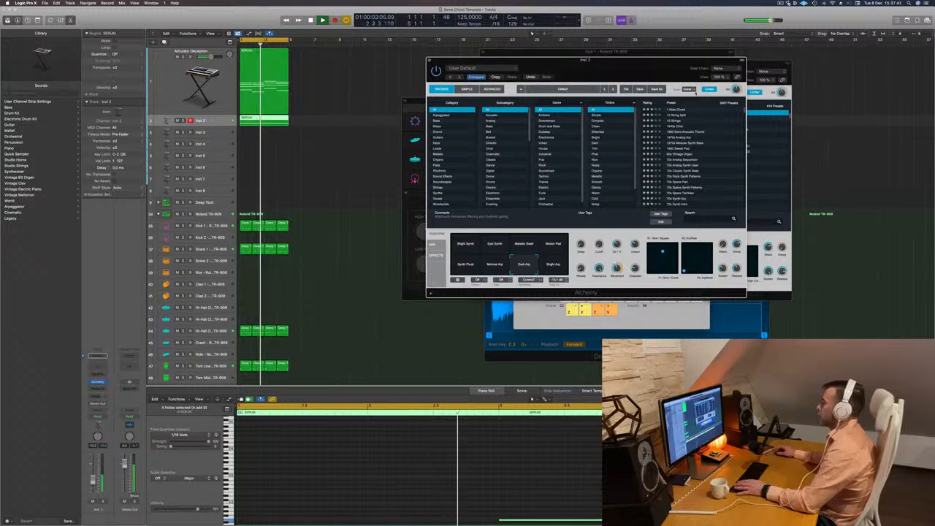
Filter the Alchemy presets to the arpeggiated category and load 70s Analog Sequencer.
{"action": "left_click_drag", "start_coordinate": [577, 61], "coordinate": [531, 56]}
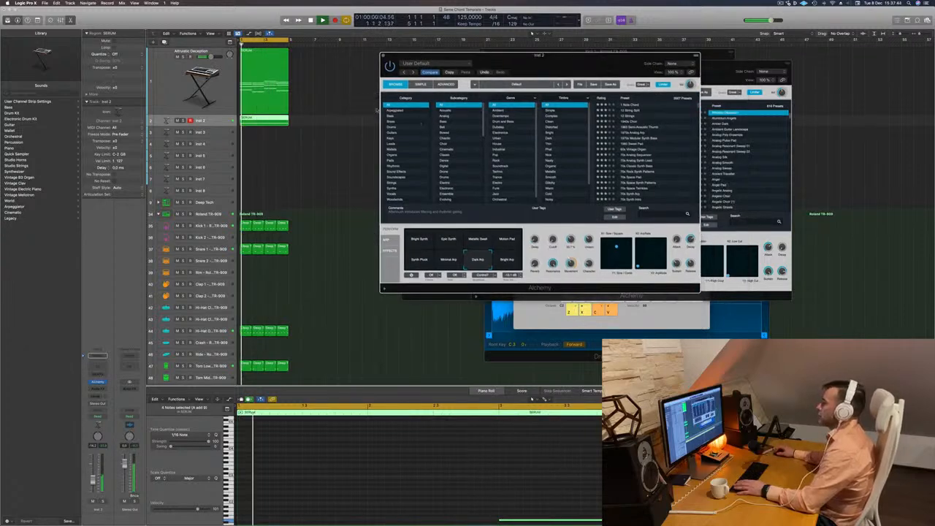
{"action": "left_click", "coordinate": [395, 115]}
{"action": "key", "text": "space"}
{"action": "left_click", "coordinate": [396, 110]}
{"action": "key", "text": "space"}
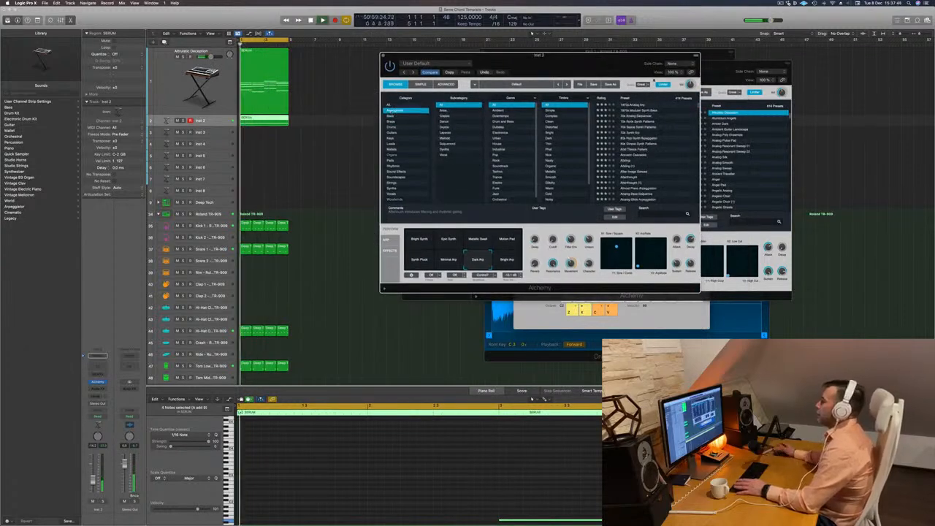
{"action": "left_click", "coordinate": [640, 116]}
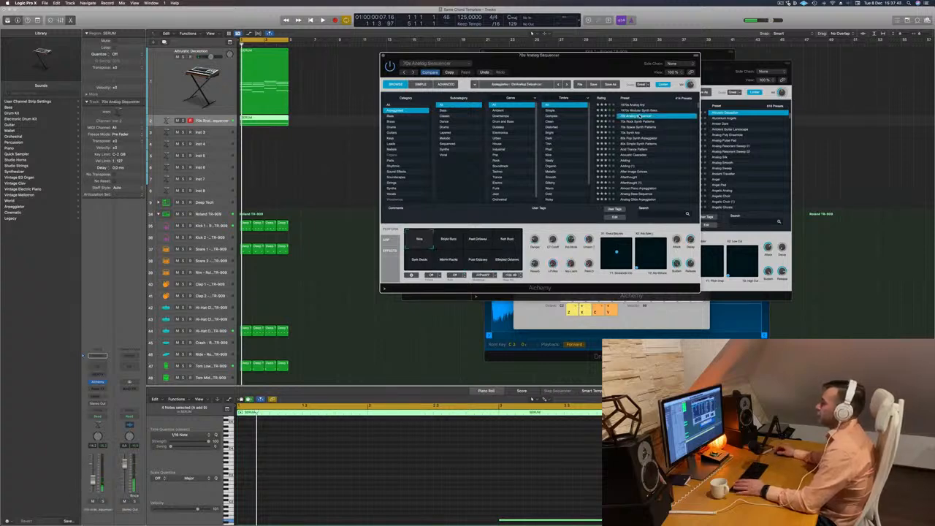
Restart the loop to hear the 70s Analog Sequencer sound and raise its track volume slightly.
{"action": "left_click_drag", "start_coordinate": [559, 56], "coordinate": [596, 53]}
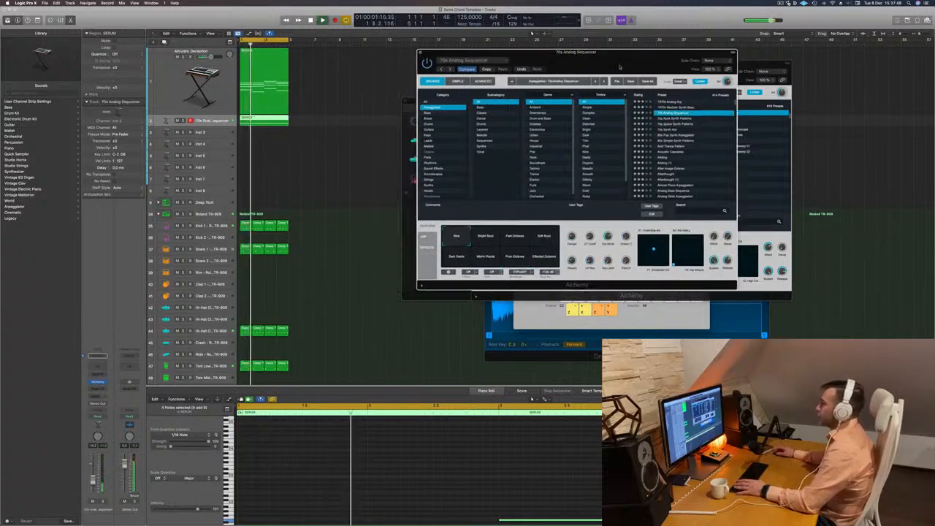
{"action": "key", "text": "space"}
{"action": "key", "text": "space"}
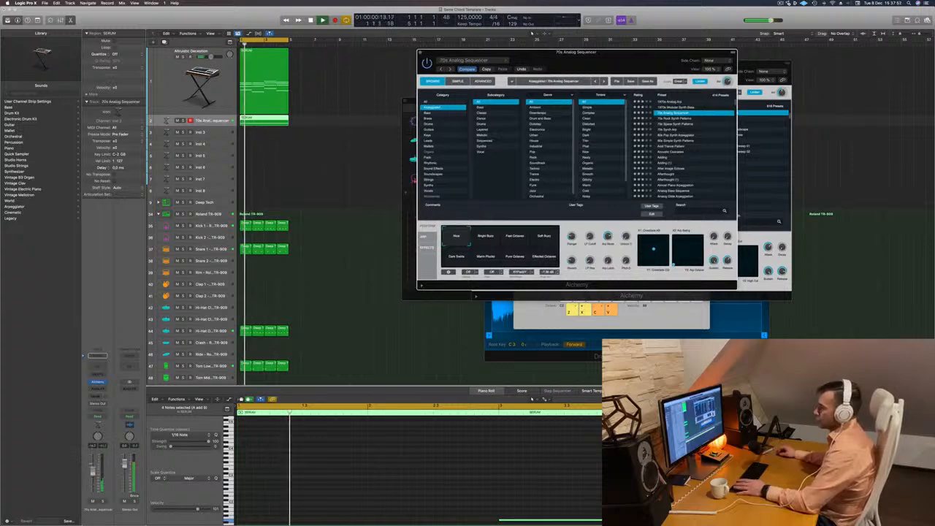
{"action": "left_click_drag", "start_coordinate": [93, 472], "coordinate": [93, 467]}
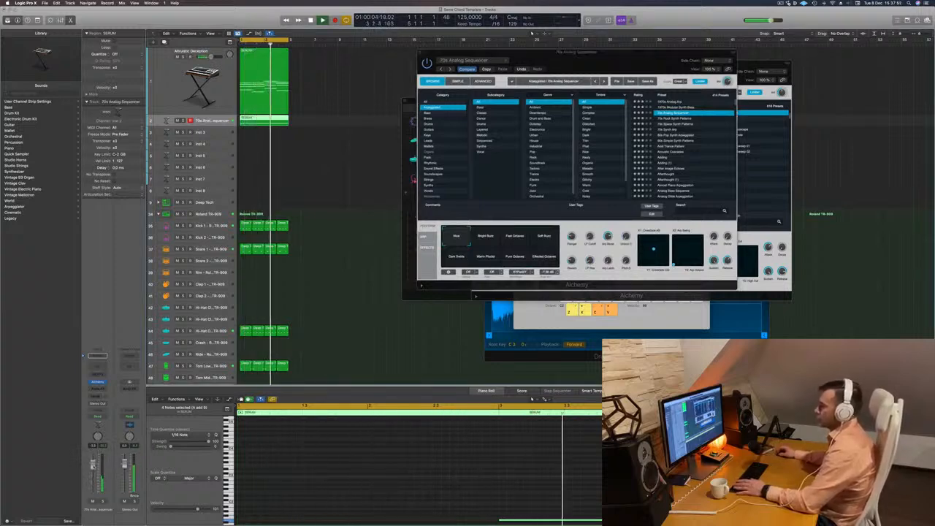
Compare the 70s Analog Sequencer snapshots over the loop, including Effected Octaves, and settle on Warm Plucks.
{"action": "left_click_drag", "start_coordinate": [637, 58], "coordinate": [689, 50]}
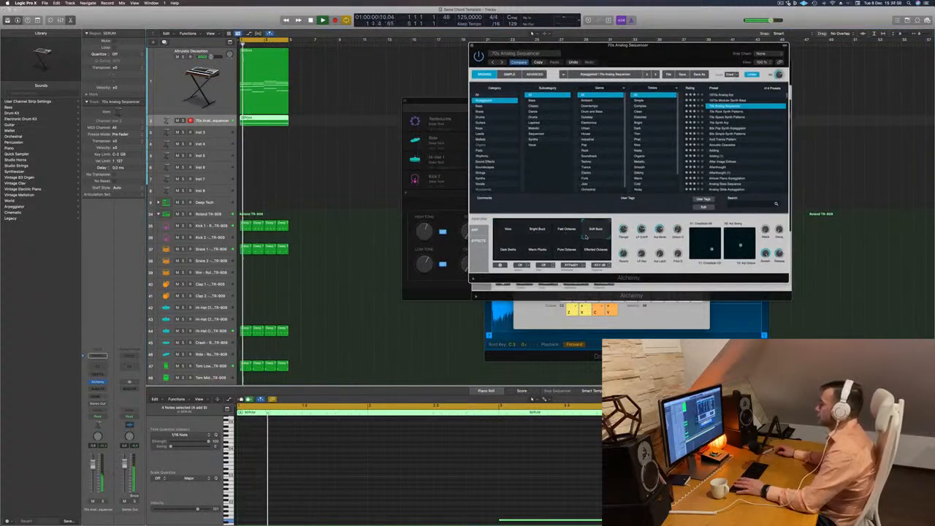
{"action": "left_click", "coordinate": [502, 251]}
{"action": "key", "text": "Return"}
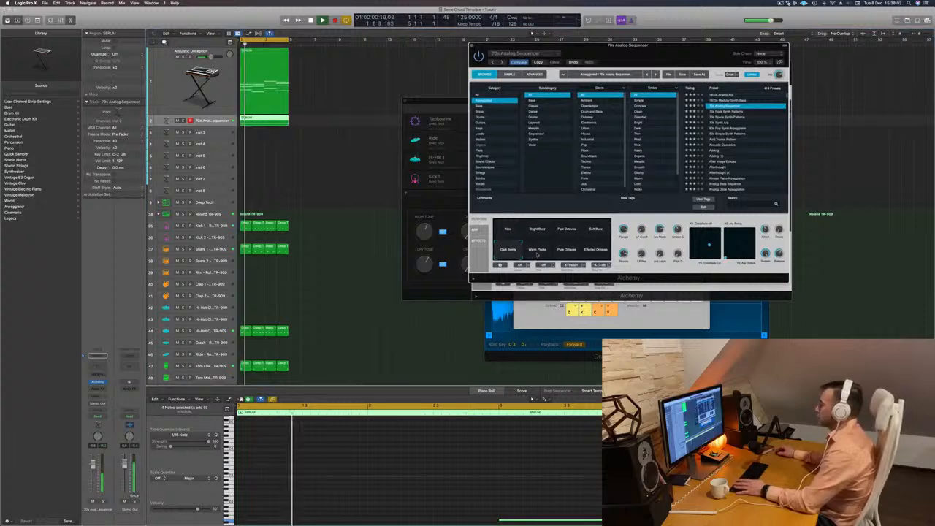
{"action": "left_click", "coordinate": [537, 254]}
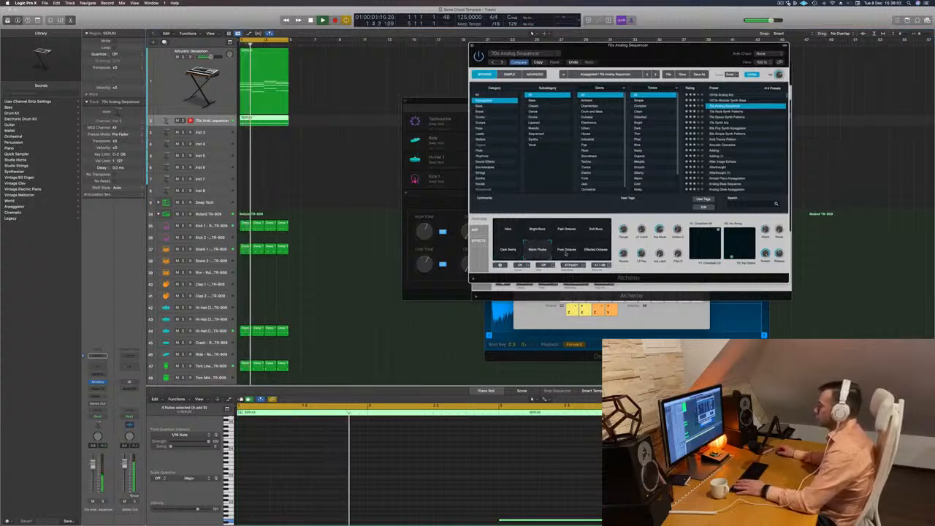
{"action": "left_click", "coordinate": [567, 252]}
{"action": "left_click", "coordinate": [600, 252]}
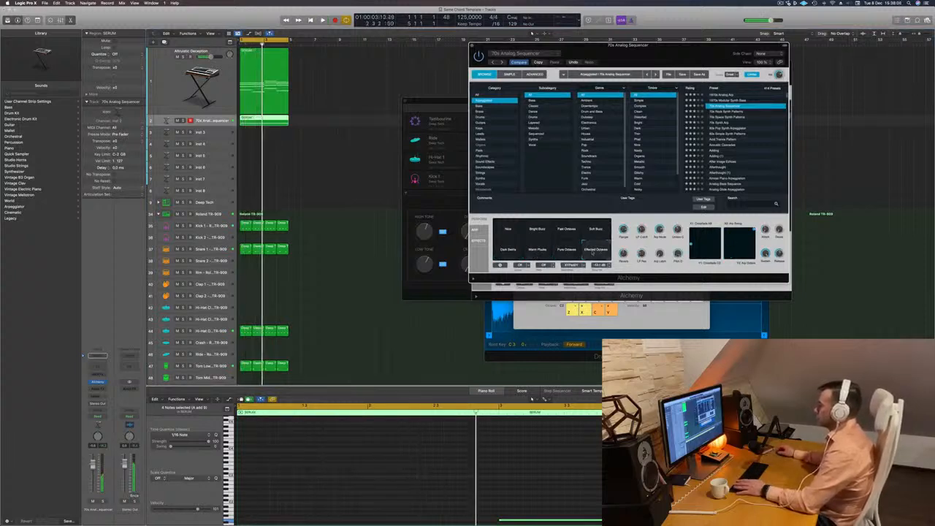
{"action": "key", "text": "Return"}
{"action": "left_click", "coordinate": [536, 253]}
{"action": "left_click", "coordinate": [596, 252]}
{"action": "key", "text": "Return"}
{"action": "left_click", "coordinate": [536, 253]}
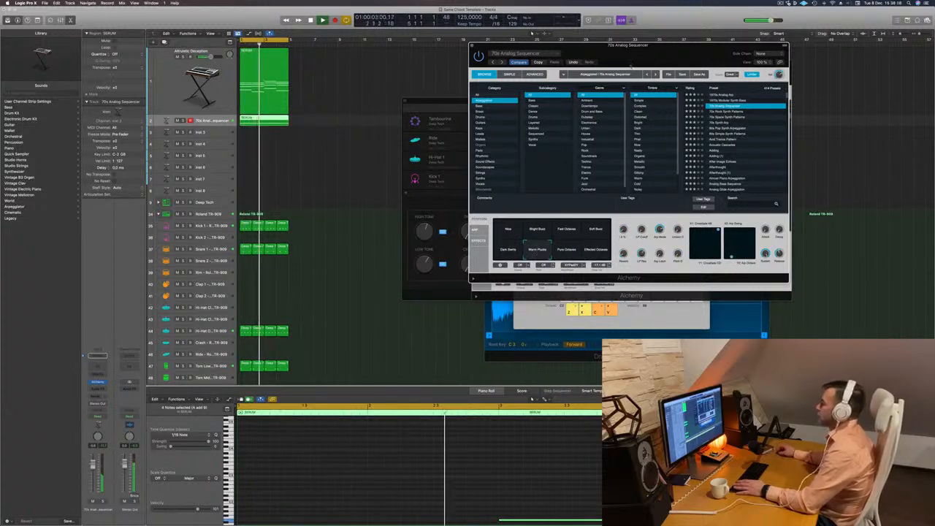
Load the 70s Synth Arp preset on the second synth track and lower the track's volume.
{"action": "left_click_drag", "start_coordinate": [490, 52], "coordinate": [394, 116]}
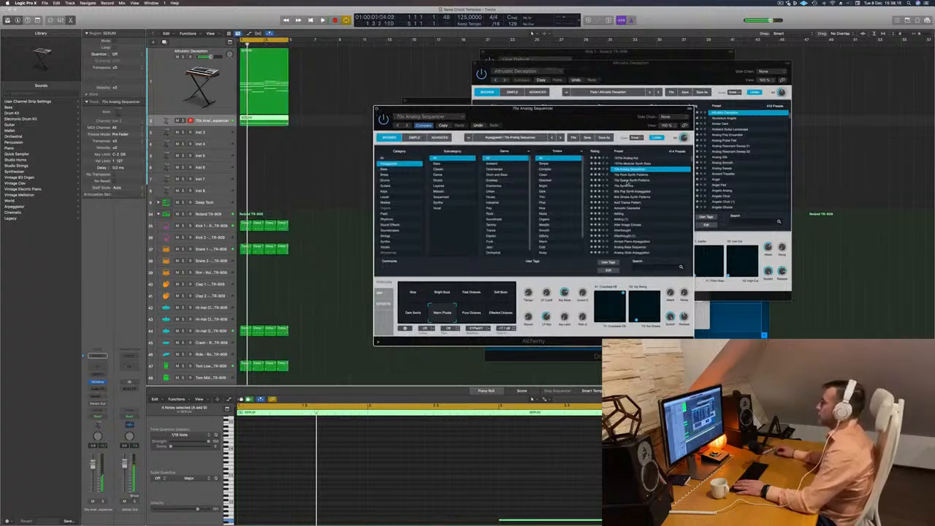
{"action": "left_click", "coordinate": [628, 187]}
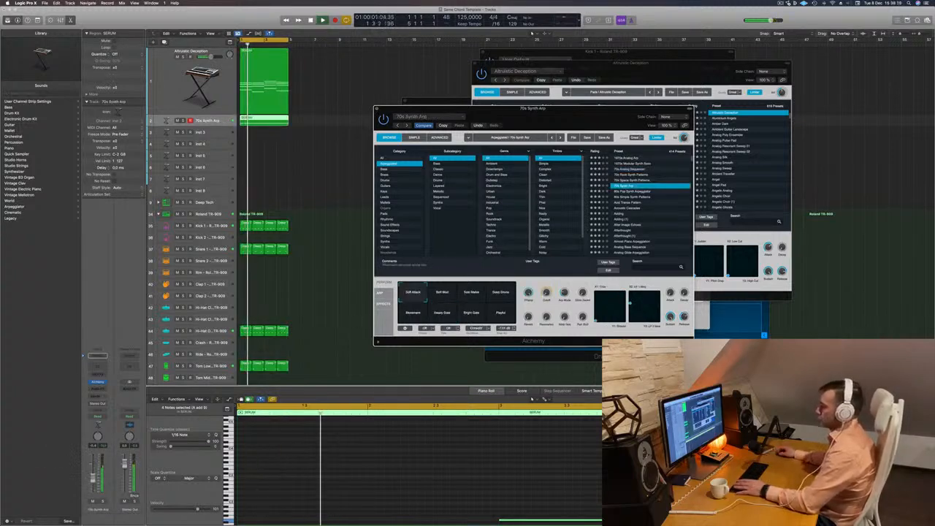
{"action": "left_click_drag", "start_coordinate": [93, 469], "coordinate": [93, 481]}
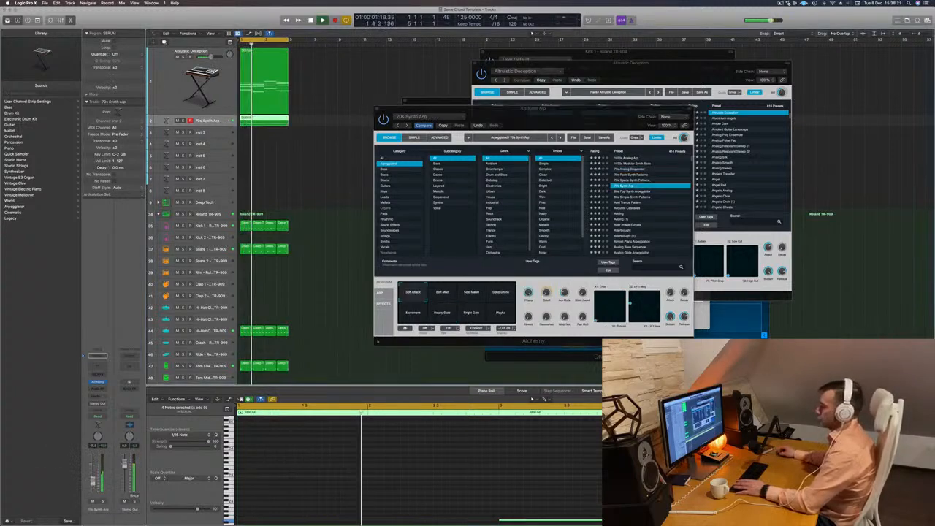
Audition the Soft Mod, Solo Mallet, Deep Drone and Playful snapshots of 70s Synth Arp while adjusting the track's volume.
{"action": "left_click", "coordinate": [443, 293]}
{"action": "left_click", "coordinate": [471, 293]}
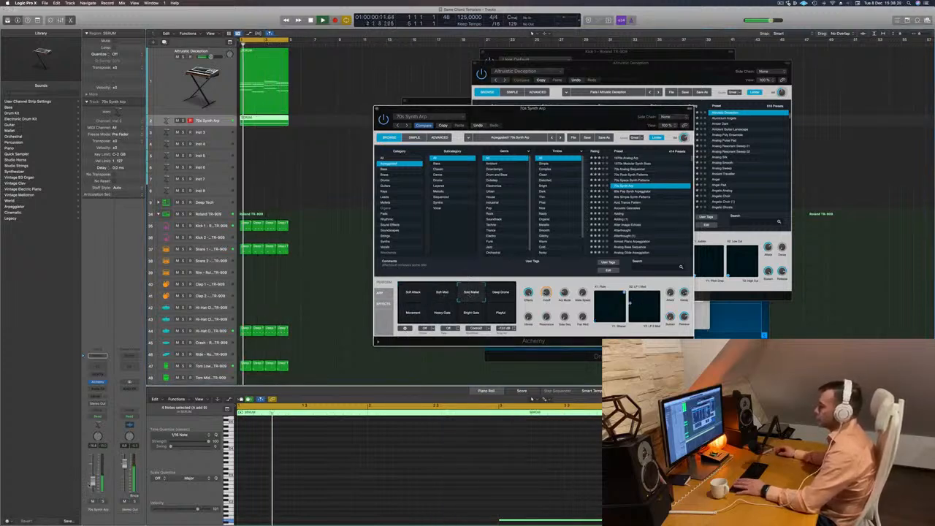
{"action": "left_click_drag", "start_coordinate": [93, 481], "coordinate": [92, 479]}
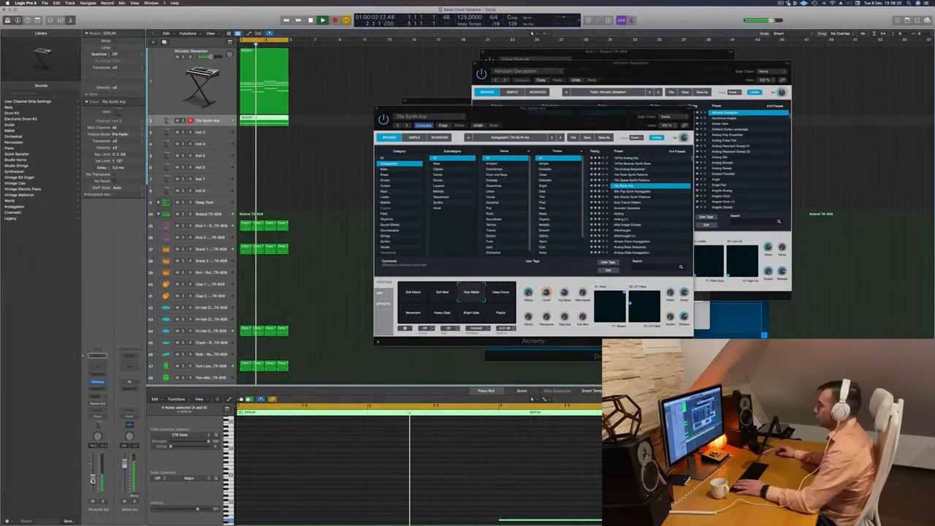
{"action": "left_click", "coordinate": [485, 294]}
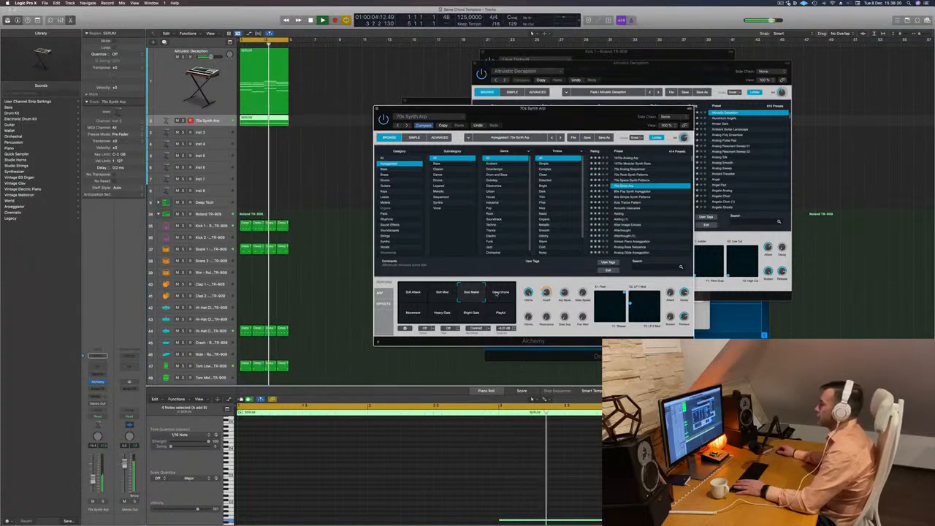
{"action": "left_click", "coordinate": [500, 294]}
{"action": "left_click", "coordinate": [496, 317]}
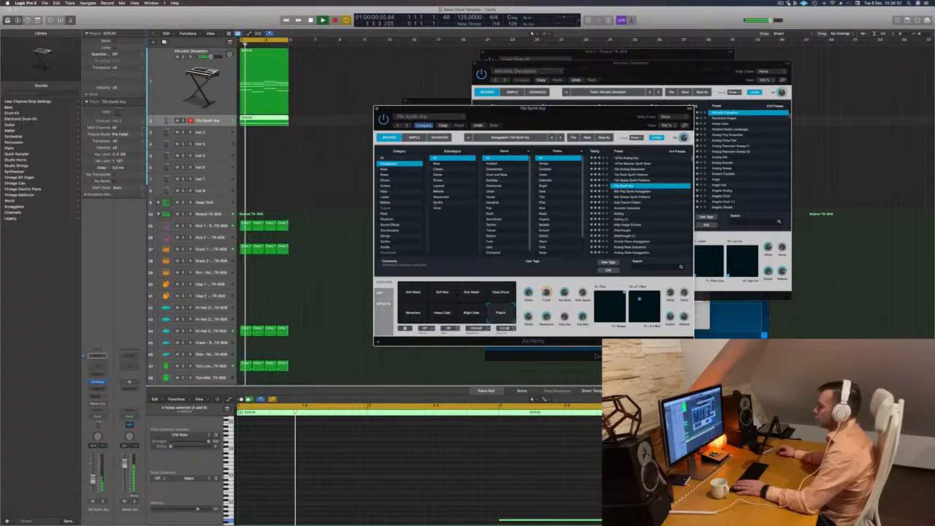
{"action": "left_click_drag", "start_coordinate": [92, 480], "coordinate": [91, 476]}
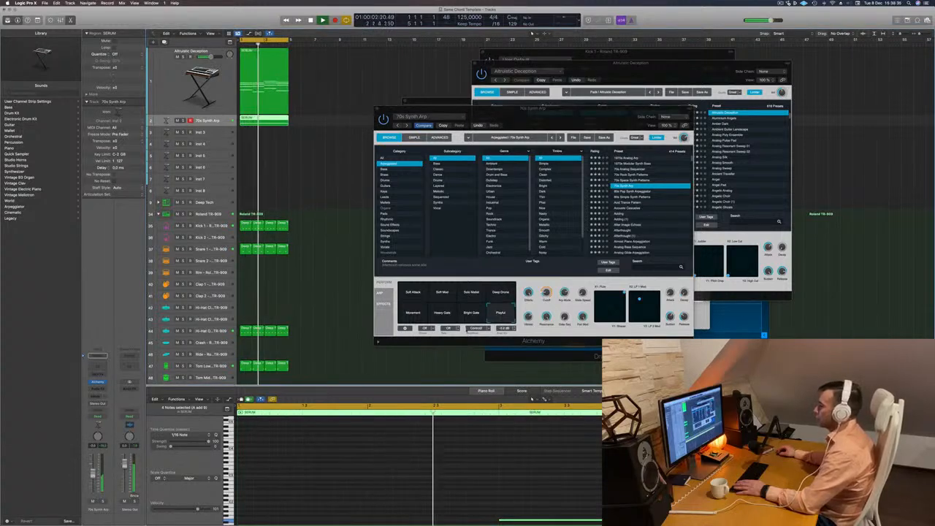
Switch the 70s Synth Arp through Bright Gate to the Movement snapshot and lower the track's volume slightly.
{"action": "left_click", "coordinate": [472, 313]}
{"action": "left_click", "coordinate": [412, 313]}
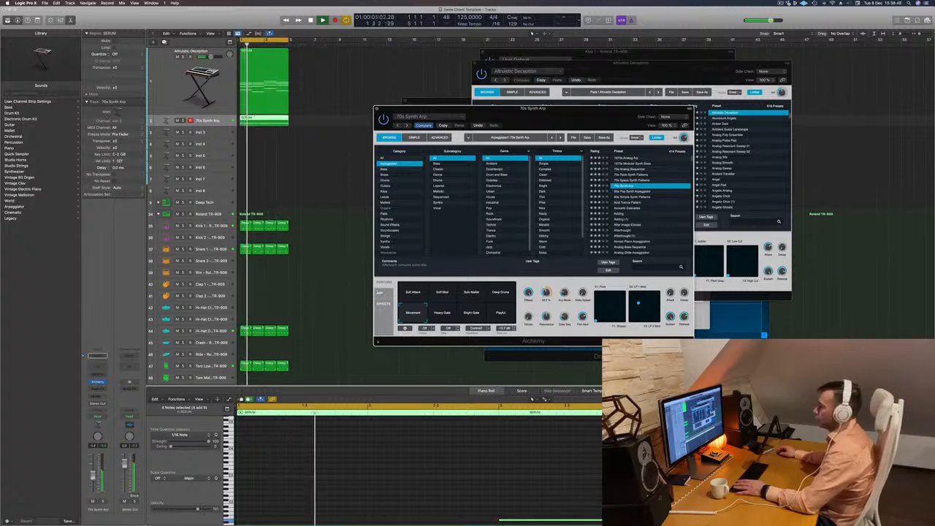
{"action": "left_click_drag", "start_coordinate": [93, 474], "coordinate": [92, 478]}
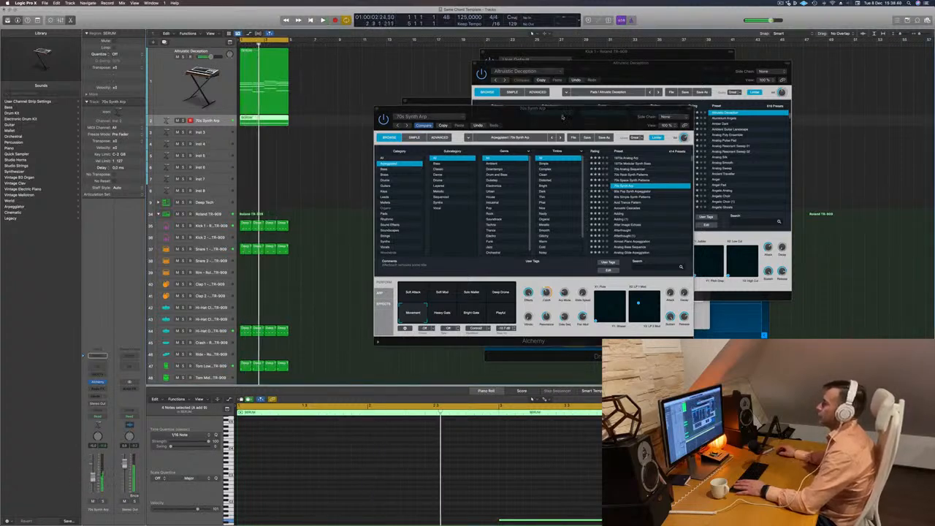
Repeat all regions three more times and extend the cycle range to bar 17.
{"action": "left_click_drag", "start_coordinate": [562, 117], "coordinate": [507, 138]}
{"action": "left_click", "coordinate": [323, 131]}
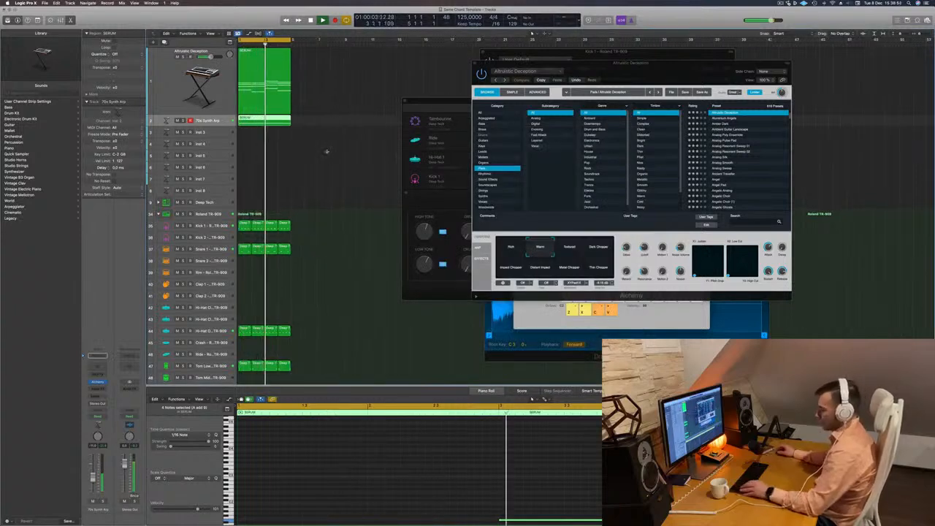
{"action": "key", "text": "super+r"}
{"action": "key", "text": "super+r"}
{"action": "key", "text": "super+r"}
{"action": "key", "text": "space"}
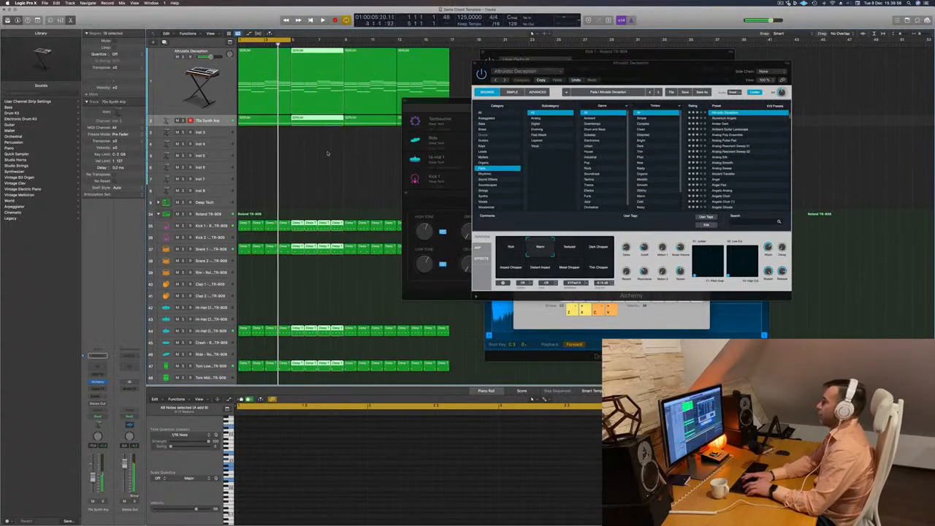
{"action": "left_click_drag", "start_coordinate": [290, 41], "coordinate": [449, 48]}
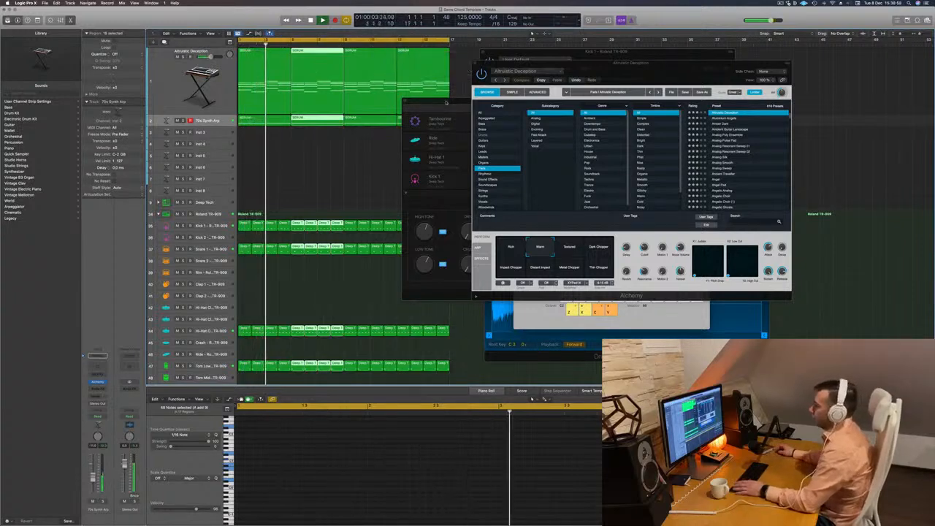
Compare the 70s Synth Arp in solo and in the full mix over the extended loop.
{"action": "left_click_drag", "start_coordinate": [448, 100], "coordinate": [664, 97]}
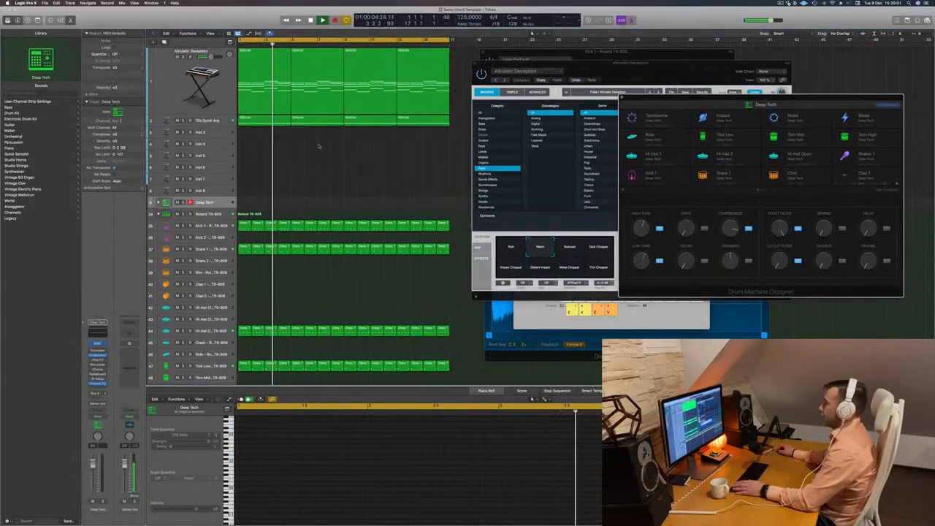
{"action": "left_click", "coordinate": [222, 122]}
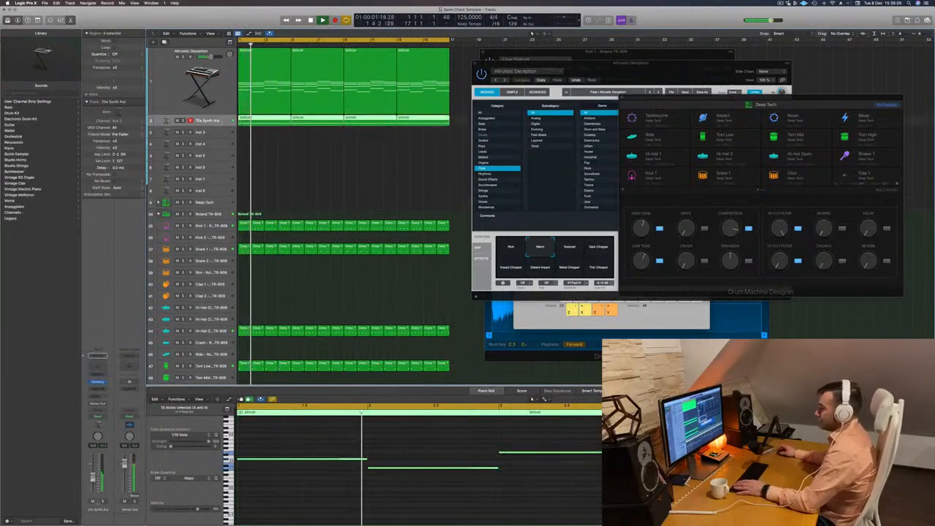
{"action": "left_click", "coordinate": [102, 501]}
{"action": "left_click", "coordinate": [103, 501]}
{"action": "key", "text": "Return"}
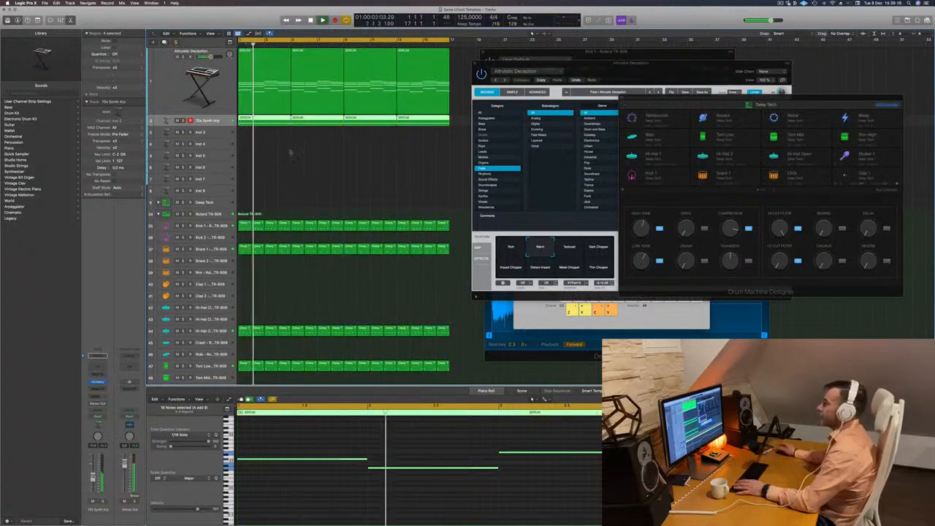
{"action": "scroll", "coordinate": [290, 153], "scroll_direction": "down", "scroll_amount": 3}
{"action": "left_click", "coordinate": [284, 154]}
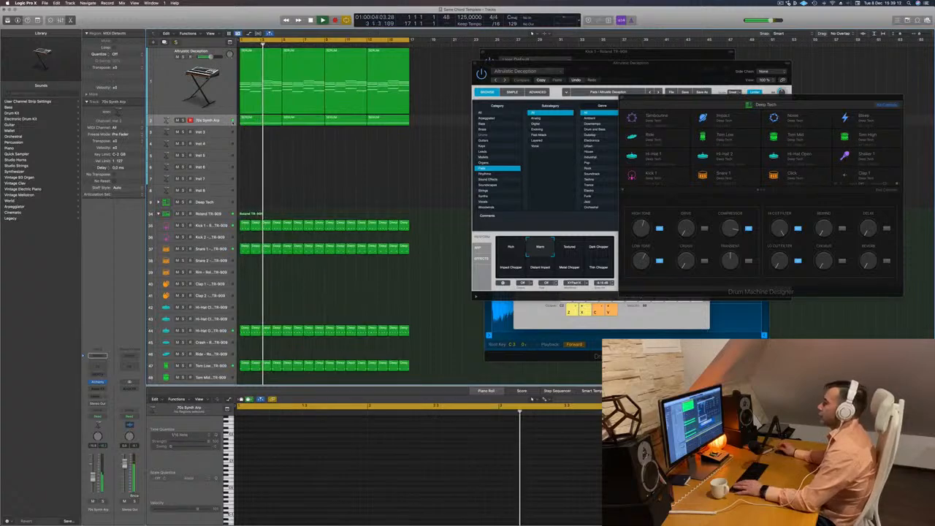
Raise the Cutoff of the 70s Synth Arp patch in Alchemy.
{"action": "left_click", "coordinate": [98, 382]}
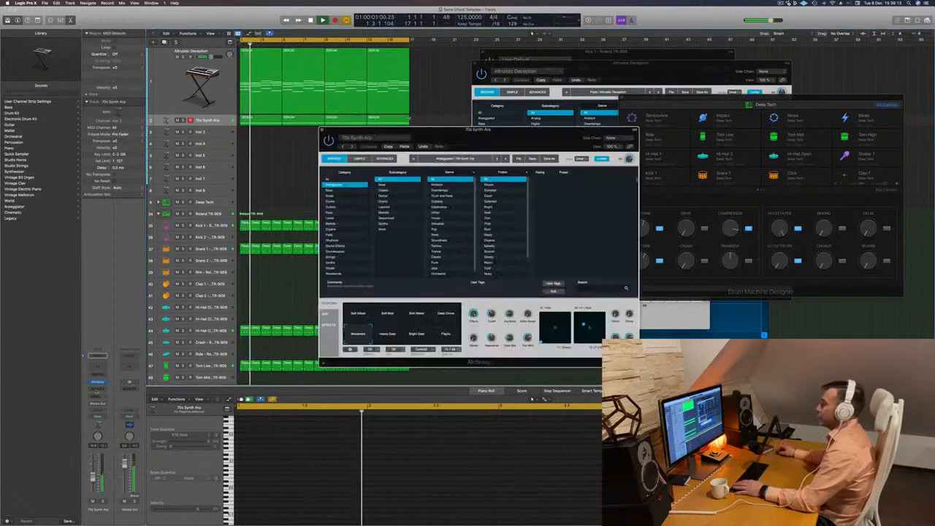
{"action": "key", "text": "space"}
{"action": "left_click_drag", "start_coordinate": [492, 314], "coordinate": [490, 294]}
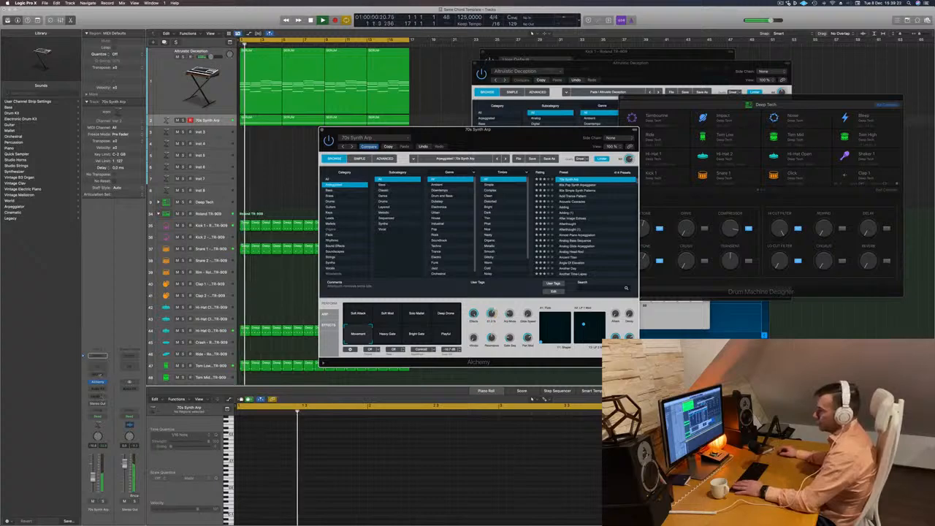
Insert a Compressor on the 70s Synth Arp track with Kick 1 - Roland TR-909 as its side chain source.
{"action": "left_click", "coordinate": [103, 389]}
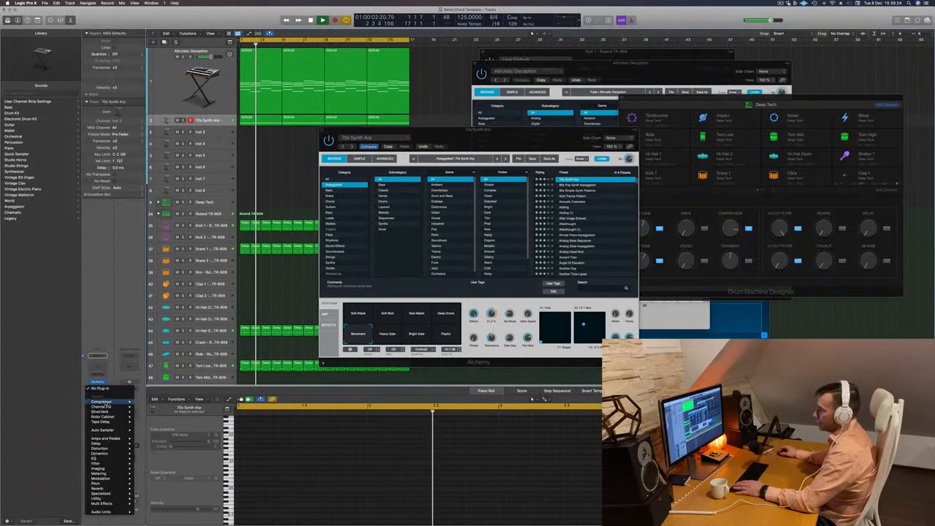
{"action": "left_click", "coordinate": [149, 404]}
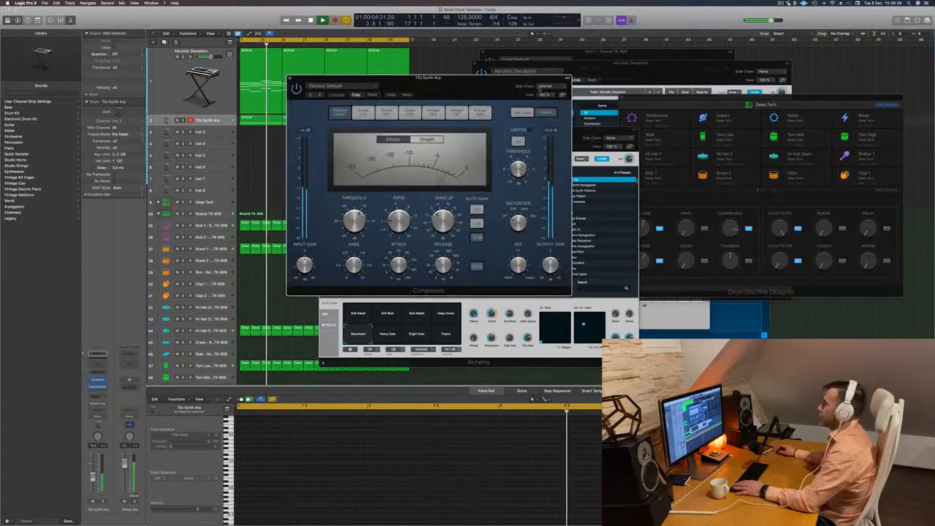
{"action": "left_click", "coordinate": [545, 86]}
{"action": "mouse_move", "coordinate": [546, 105]}
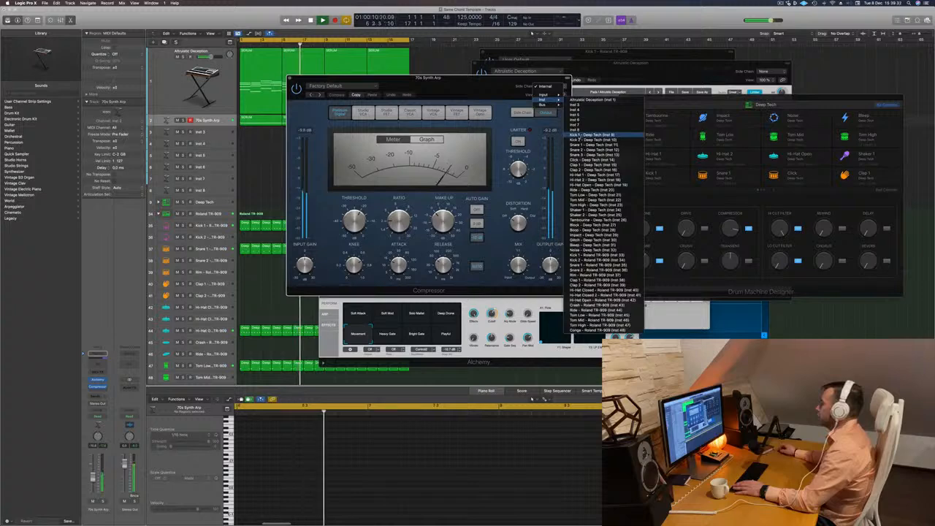
{"action": "left_click", "coordinate": [593, 135]}
{"action": "left_click", "coordinate": [554, 86]}
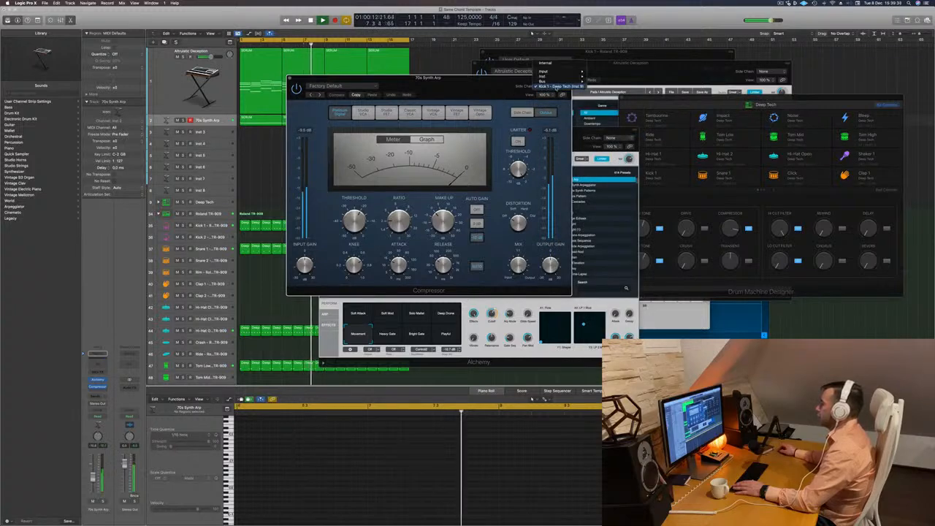
{"action": "mouse_move", "coordinate": [578, 76]}
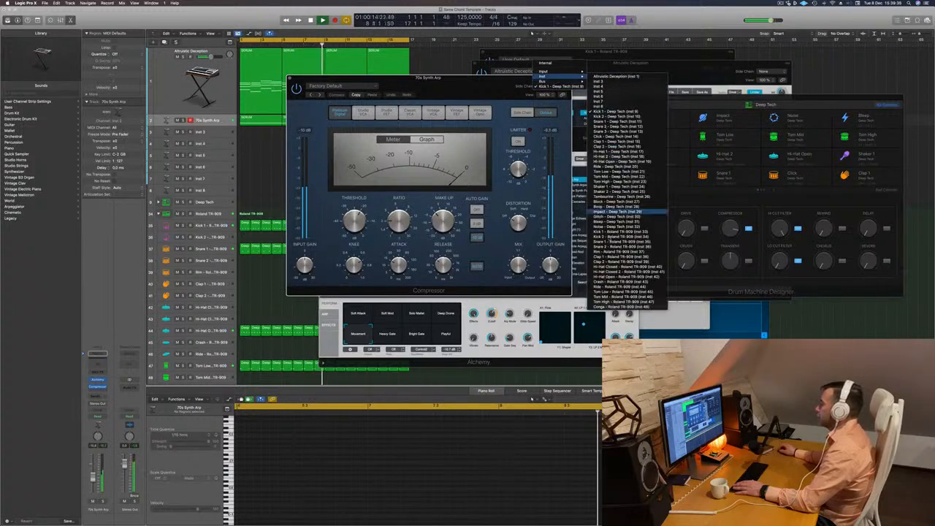
{"action": "left_click", "coordinate": [486, 103]}
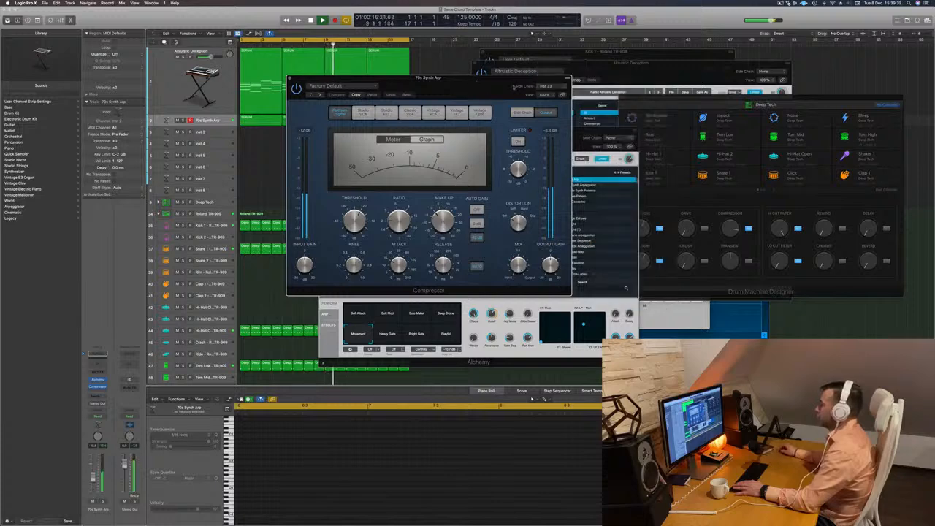
Lower the threshold of the 70s Synth Arp's Compressor to about -23.5 dB.
{"action": "left_click_drag", "start_coordinate": [514, 86], "coordinate": [565, 90]}
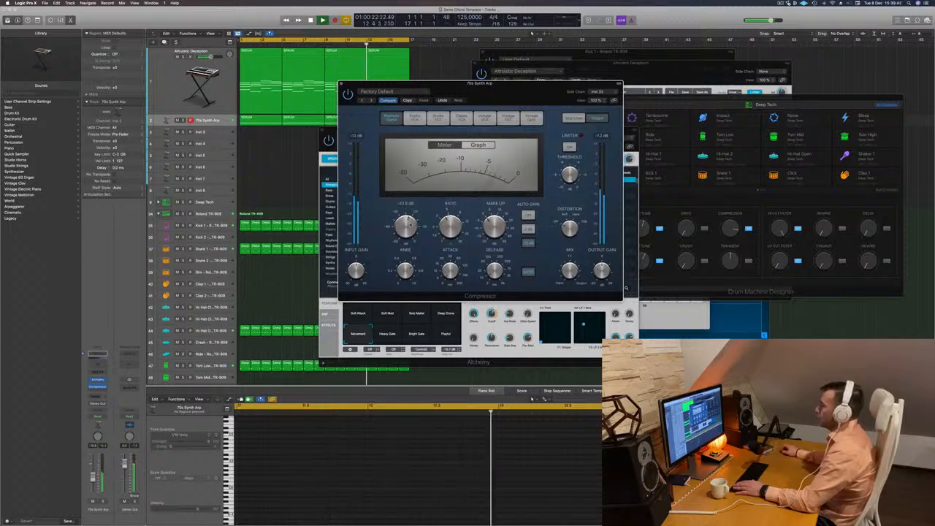
{"action": "left_click_drag", "start_coordinate": [411, 222], "coordinate": [412, 225]}
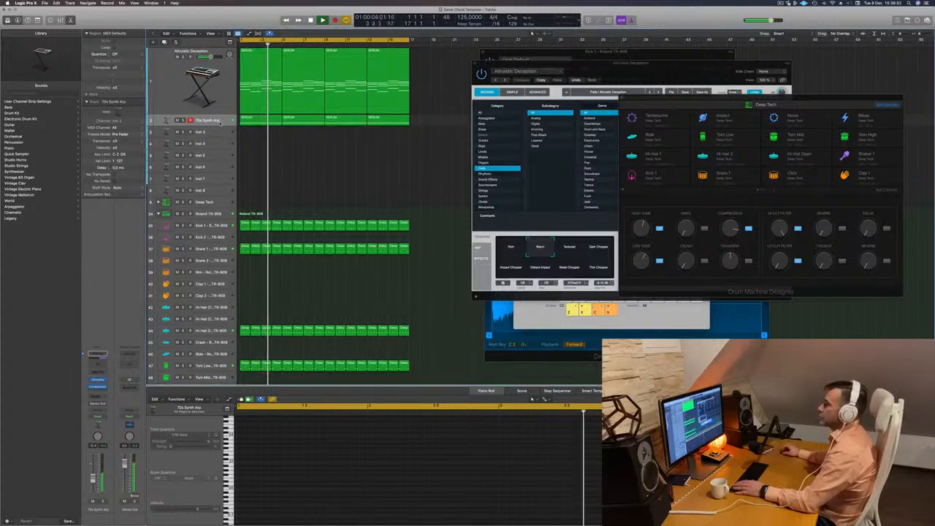
Duplicate the Altruistic Deception track and copy its first four-bar chord region onto the new track.
{"action": "left_click", "coordinate": [201, 96]}
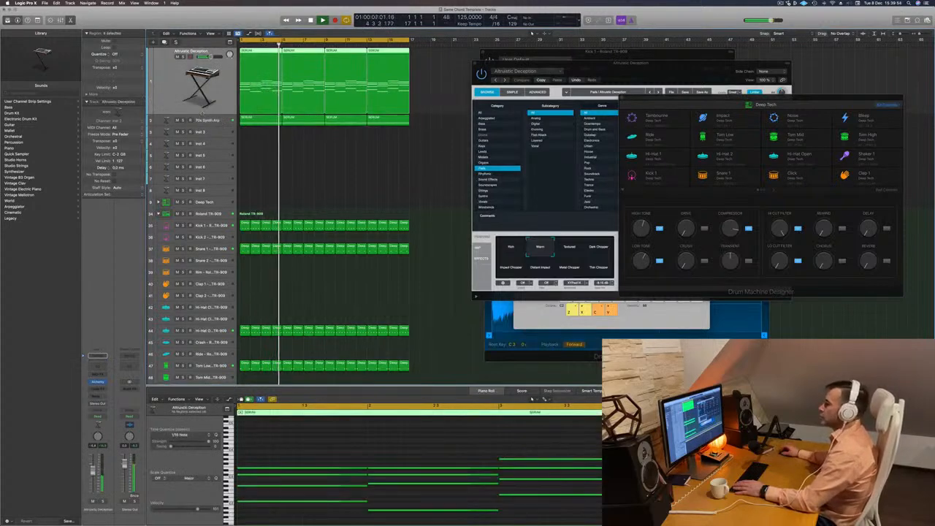
{"action": "key", "text": "space"}
{"action": "key", "text": "space"}
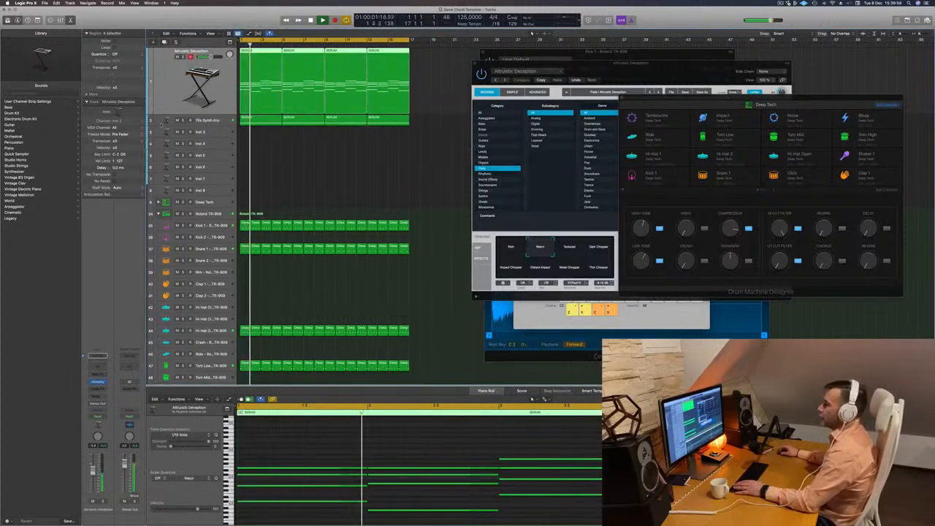
{"action": "key", "text": "space"}
{"action": "key", "text": "super+d"}
{"action": "left_click_drag", "start_coordinate": [257, 83], "coordinate": [257, 150]}
{"action": "key", "text": "space"}
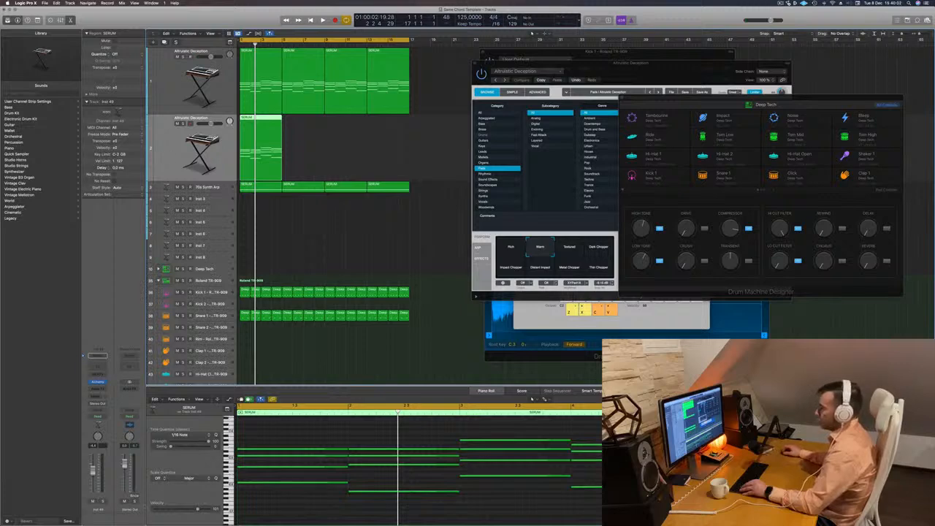
Delete the lower chord notes in the copied region, keeping only the top note of each chord.
{"action": "key", "text": "space"}
{"action": "key", "text": "space"}
{"action": "left_click_drag", "start_coordinate": [307, 513], "coordinate": [696, 454]}
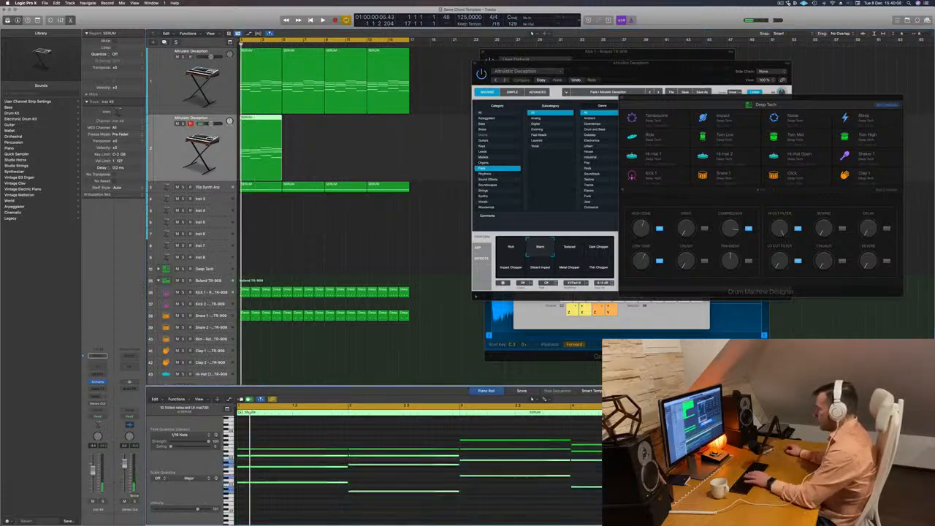
{"action": "key", "text": "BackSpace"}
{"action": "left_click_drag", "start_coordinate": [529, 469], "coordinate": [598, 451]}
{"action": "key", "text": "BackSpace"}
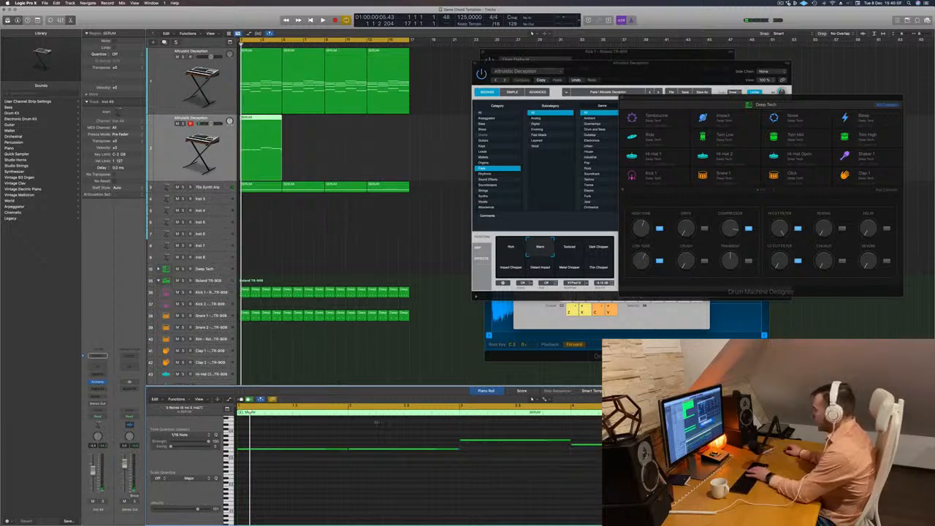
Shorten the four remaining notes to a quarter note each and line them up back to back in the first bar.
{"action": "left_click_drag", "start_coordinate": [300, 425], "coordinate": [637, 455]}
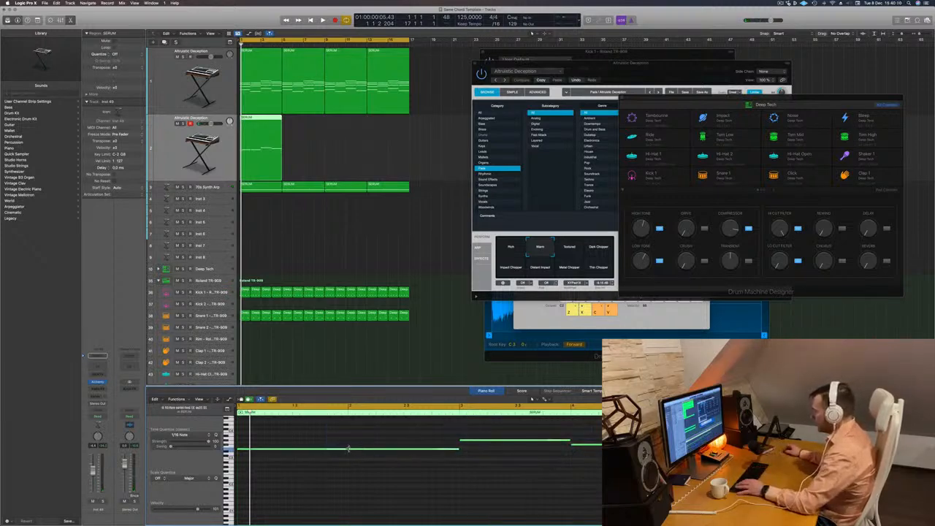
{"action": "left_click_drag", "start_coordinate": [348, 448], "coordinate": [264, 456]}
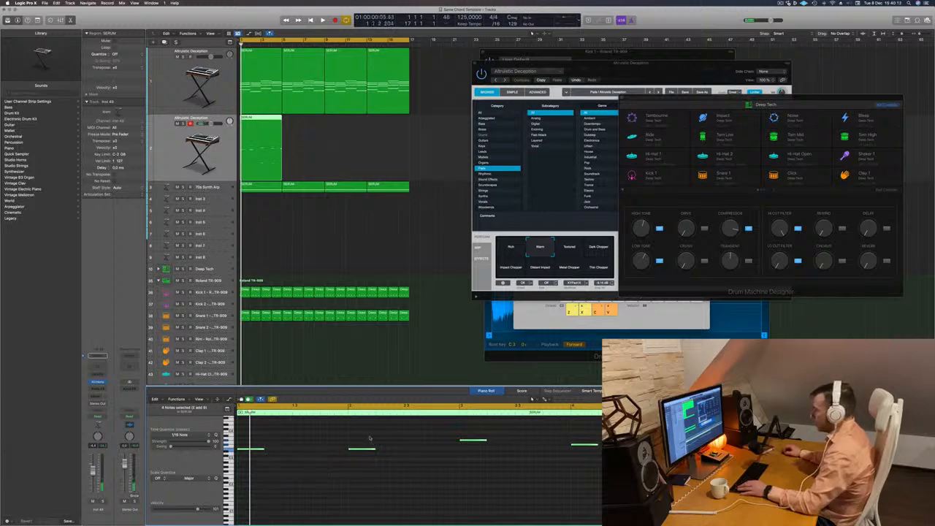
{"action": "left_click_drag", "start_coordinate": [363, 434], "coordinate": [604, 477]}
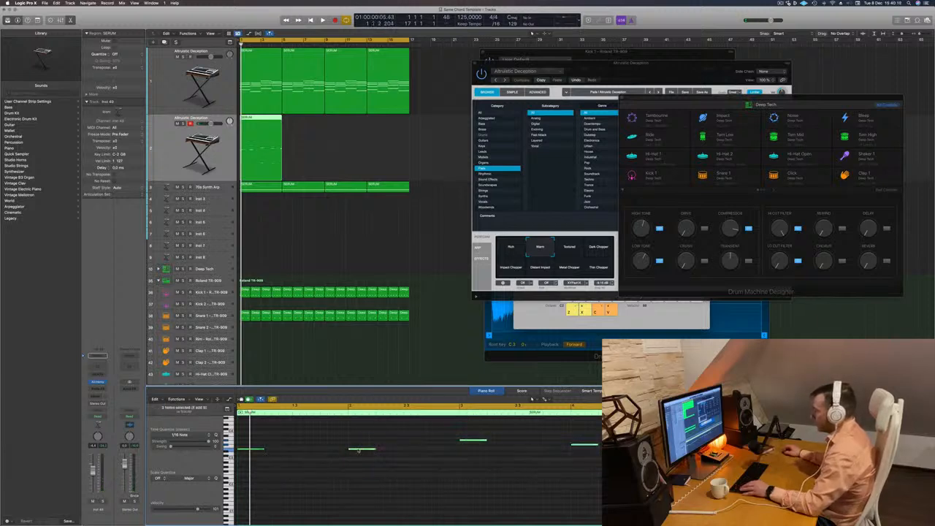
{"action": "left_click_drag", "start_coordinate": [358, 450], "coordinate": [275, 451]}
{"action": "left_click_drag", "start_coordinate": [395, 441], "coordinate": [310, 443]}
{"action": "left_click_drag", "start_coordinate": [418, 447], "coordinate": [336, 447]}
{"action": "key", "text": "space"}
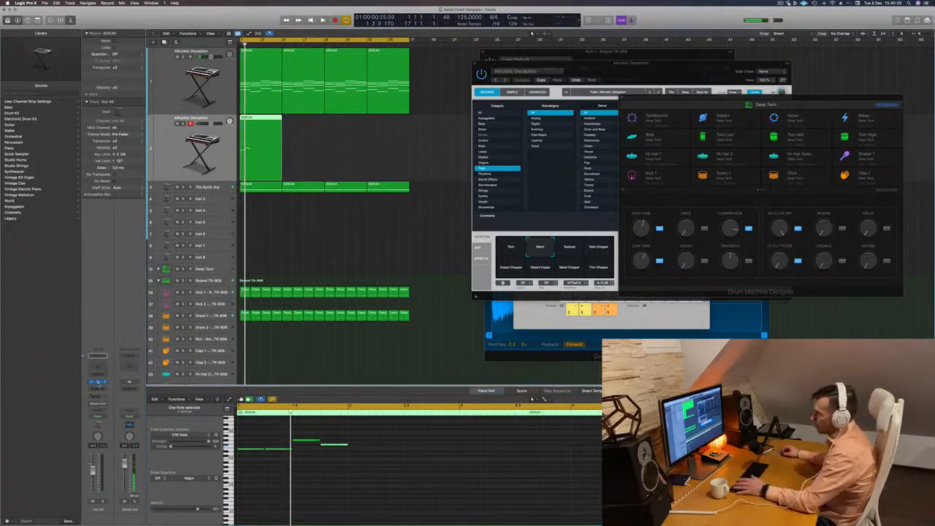
Show Alchemy's Brass presets for the duplicated track and transpose its four notes down two octaves.
{"action": "left_click", "coordinate": [98, 383]}
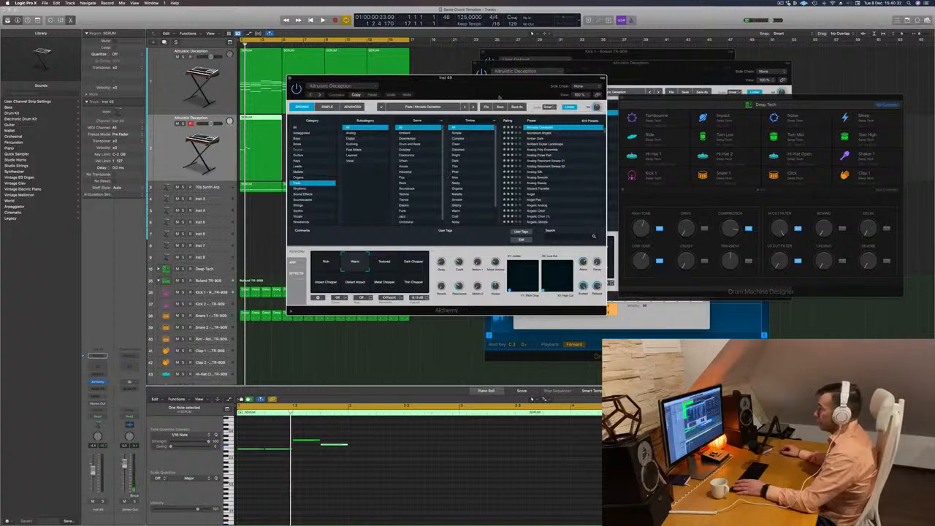
{"action": "left_click_drag", "start_coordinate": [500, 98], "coordinate": [662, 97]}
{"action": "left_click", "coordinate": [460, 143]}
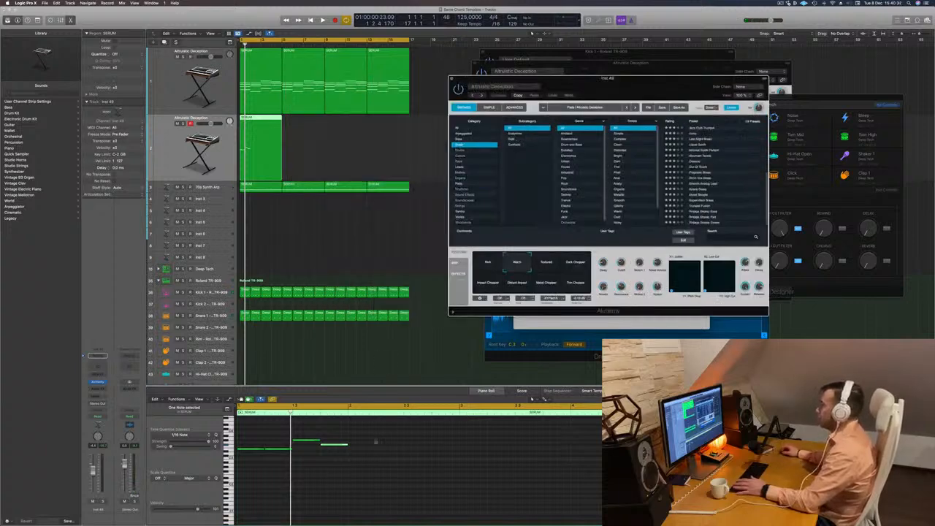
{"action": "left_click_drag", "start_coordinate": [371, 468], "coordinate": [236, 436]}
{"action": "key", "text": "shift+alt+Down"}
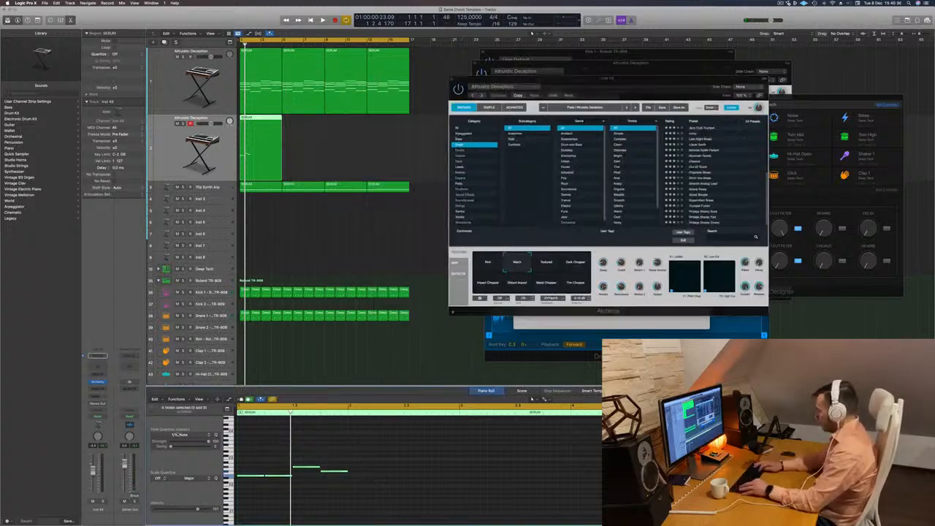
{"action": "key", "text": "shift+alt+Down"}
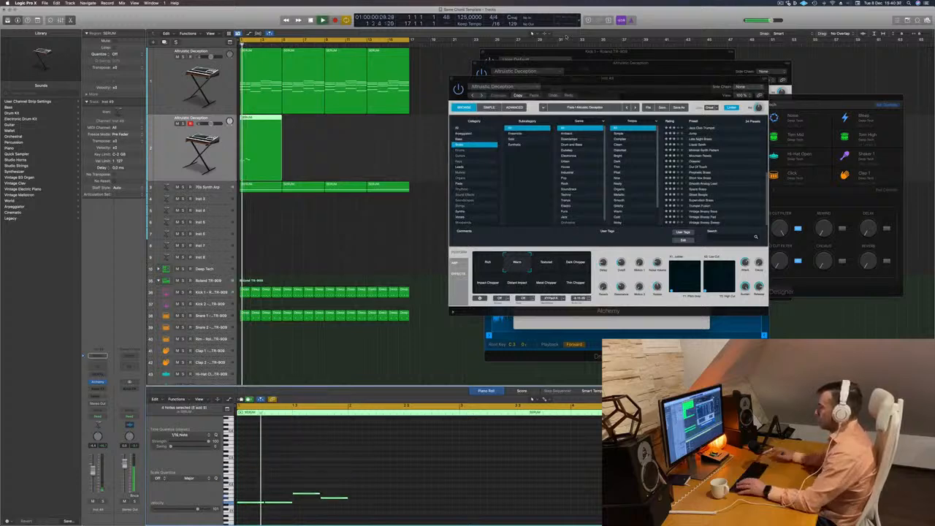
Load the 80s Fantasy brass preset on the duplicated track and play it against the loop.
{"action": "left_click", "coordinate": [707, 129]}
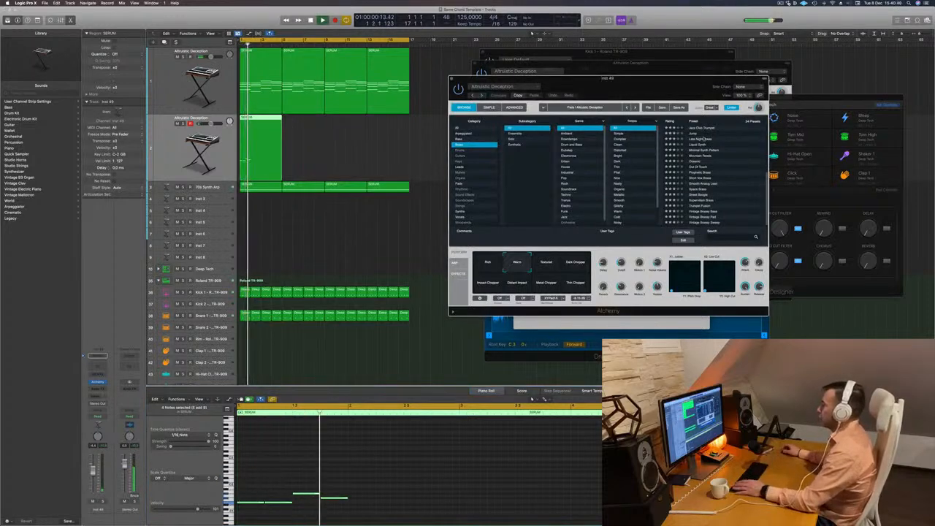
{"action": "left_click", "coordinate": [706, 129]}
{"action": "scroll", "coordinate": [704, 130], "scroll_direction": "up", "scroll_amount": 5}
{"action": "left_click", "coordinate": [700, 129]}
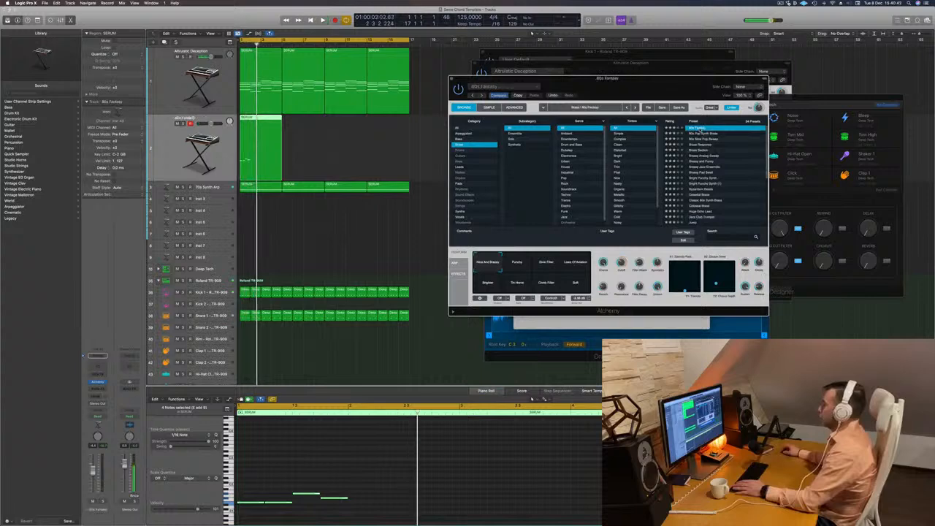
{"action": "left_click_drag", "start_coordinate": [706, 77], "coordinate": [757, 56]}
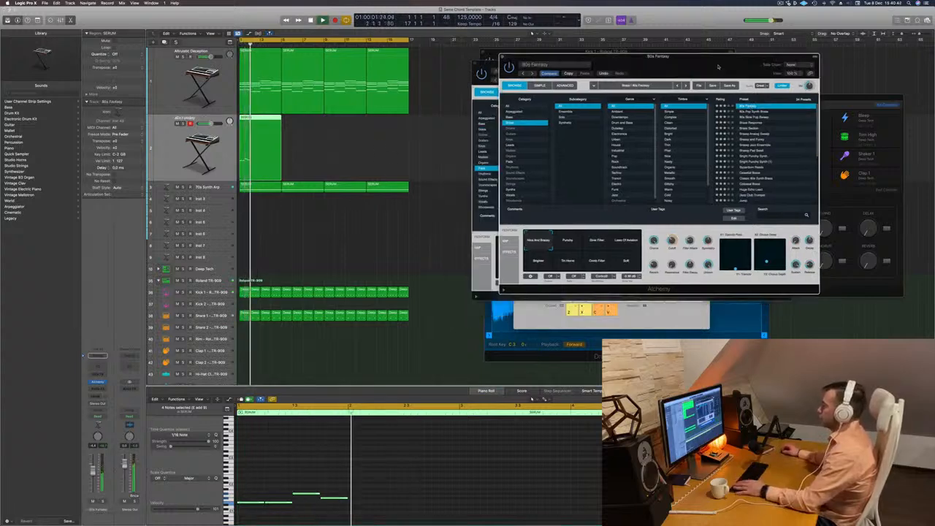
{"action": "key", "text": "Return"}
{"action": "key", "text": "Return"}
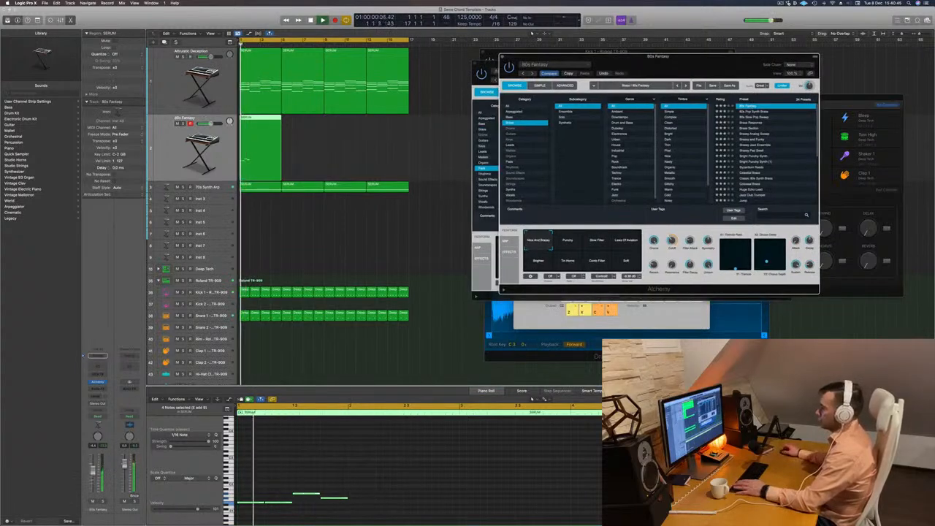
{"action": "left_click", "coordinate": [98, 395]}
{"action": "key", "text": "Return"}
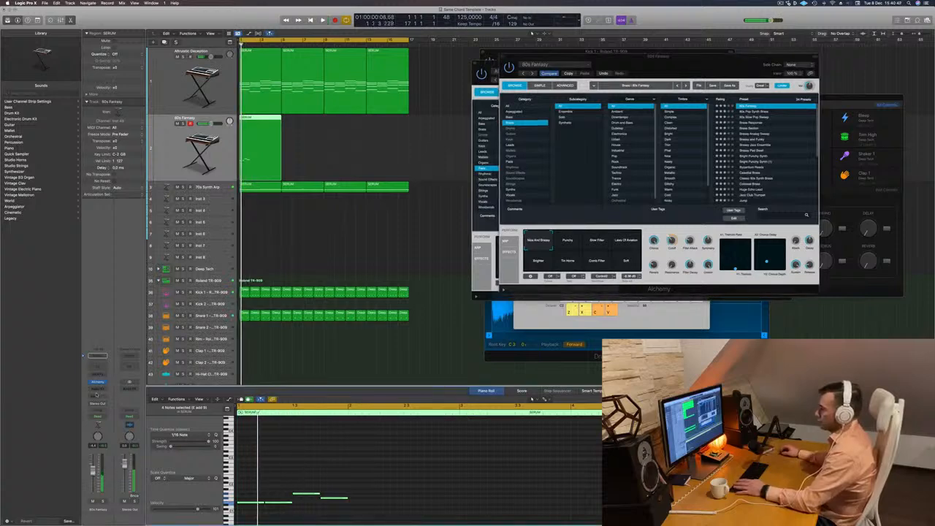
Send the 80s Fantasy track to Bus 7 and load a stereo ChromaVerb on the resulting aux channel.
{"action": "left_click", "coordinate": [98, 395]}
{"action": "mouse_move", "coordinate": [101, 406]}
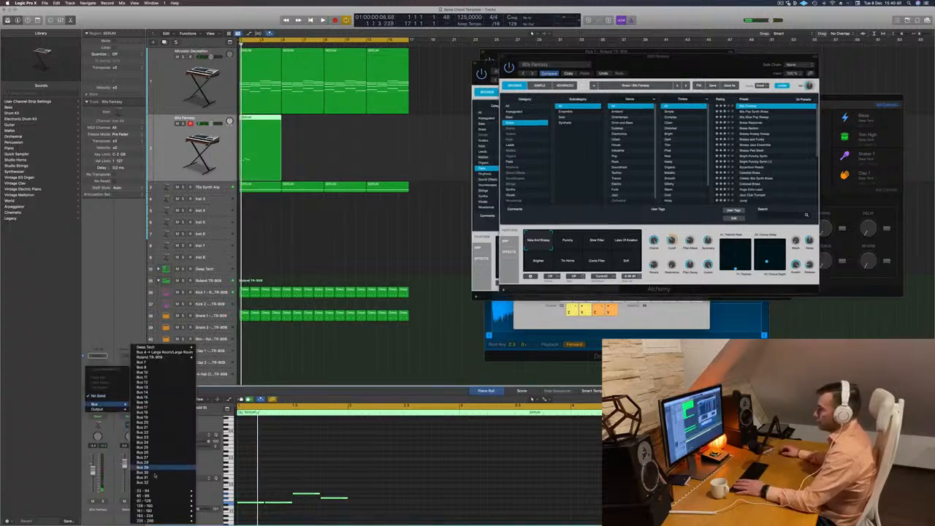
{"action": "left_click", "coordinate": [158, 364]}
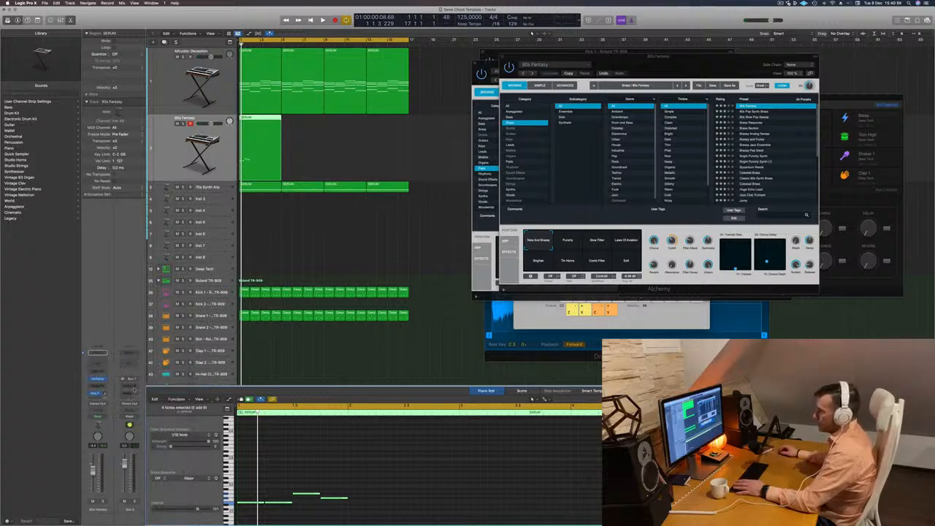
{"action": "left_click", "coordinate": [134, 389]}
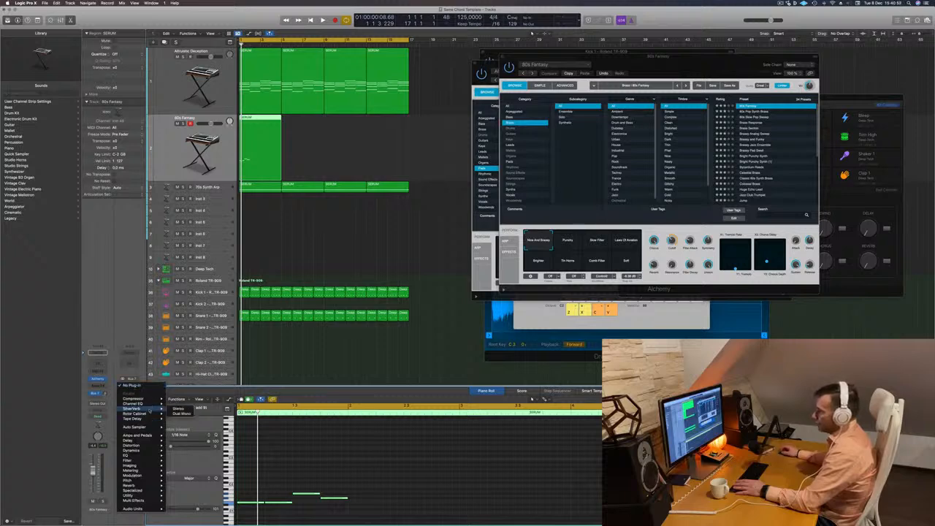
{"action": "mouse_move", "coordinate": [146, 446]}
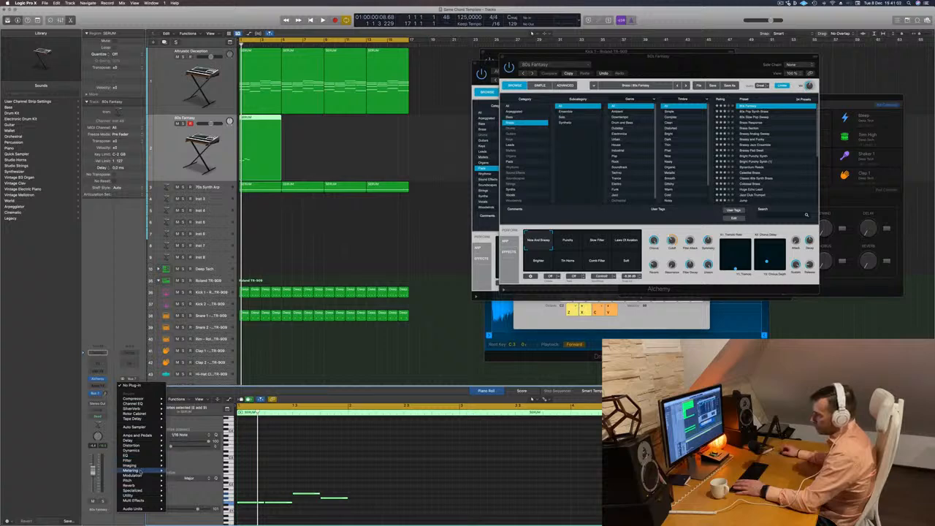
{"action": "mouse_move", "coordinate": [140, 485]}
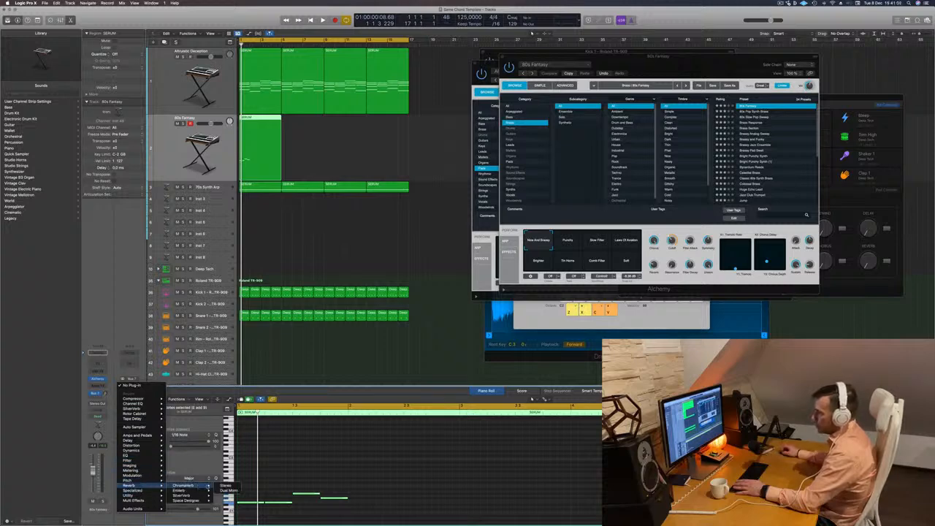
{"action": "left_click", "coordinate": [225, 487]}
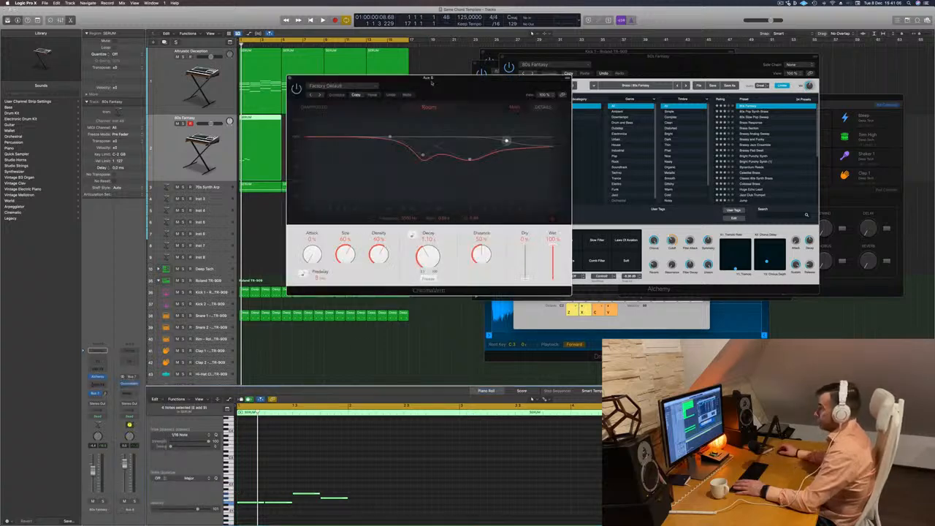
Play the loop through the reverb and move the ChromaVerb and 80s Fantasy plug-in windows apart so the preset list is accessible.
{"action": "left_click_drag", "start_coordinate": [350, 89], "coordinate": [613, 96]}
{"action": "key", "text": "space"}
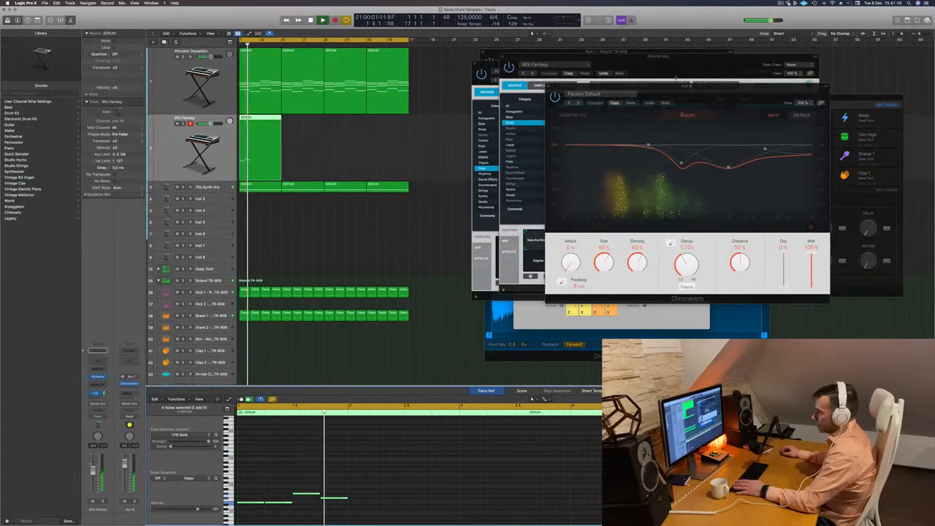
{"action": "left_click_drag", "start_coordinate": [709, 90], "coordinate": [928, 93]}
{"action": "left_click_drag", "start_coordinate": [615, 73], "coordinate": [507, 139]}
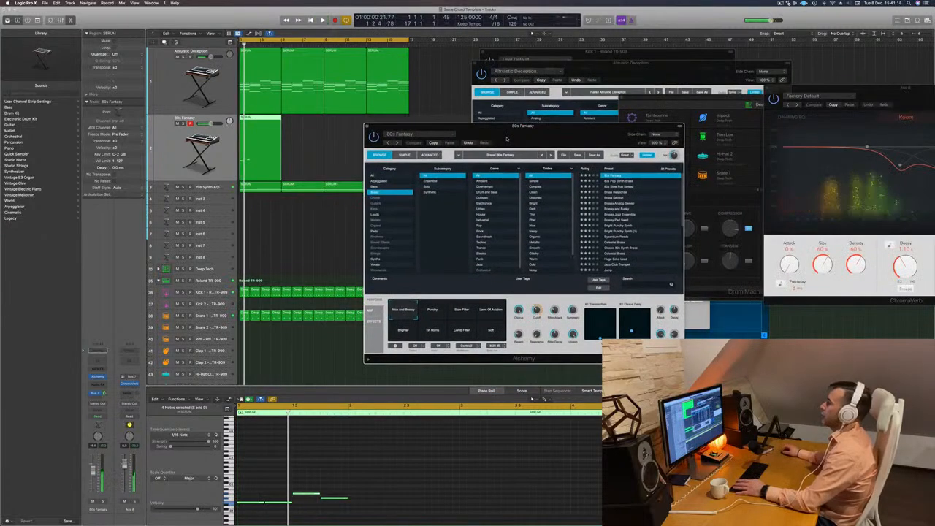
Audition Alchemy's brass presets one by one during playback, from 80s Pop Synth Brass to Bright Punchy Synth.
{"action": "left_click", "coordinate": [618, 181]}
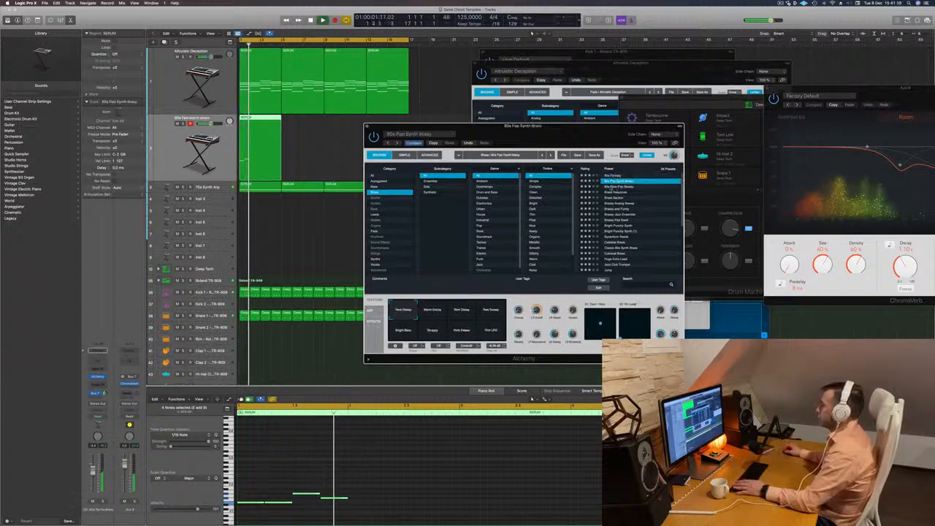
{"action": "left_click", "coordinate": [620, 187]}
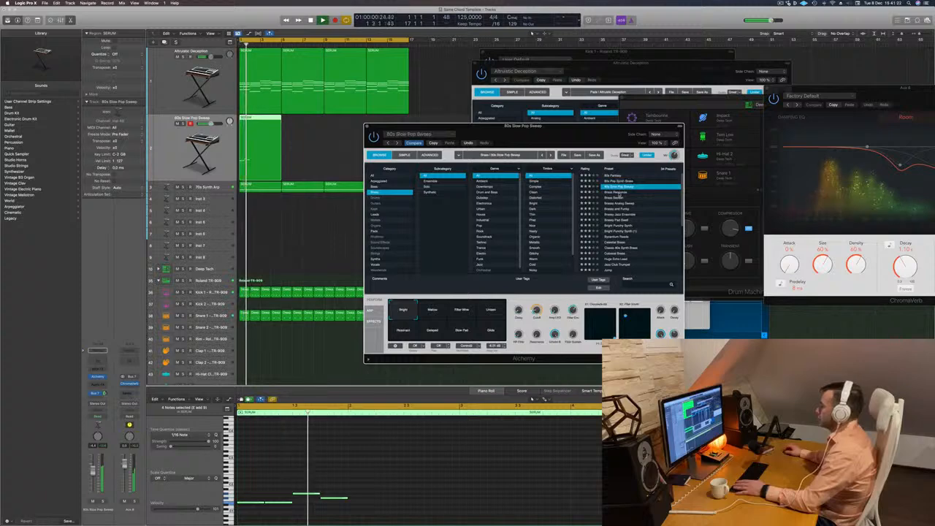
{"action": "left_click", "coordinate": [620, 193]}
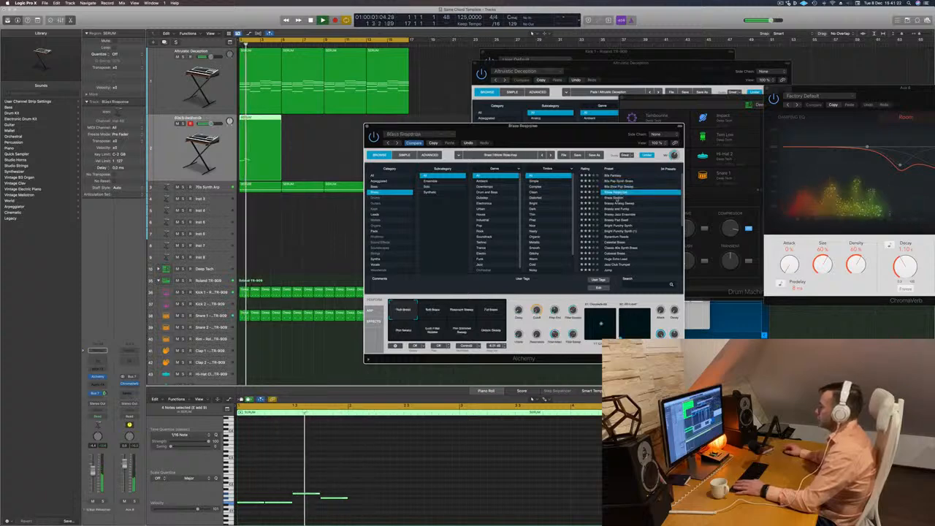
{"action": "left_click", "coordinate": [620, 198]}
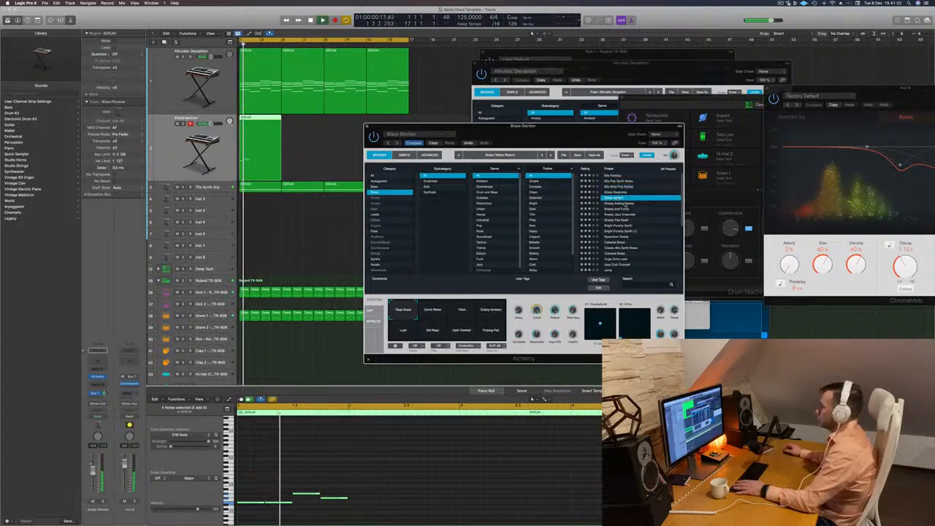
{"action": "left_click", "coordinate": [623, 203]}
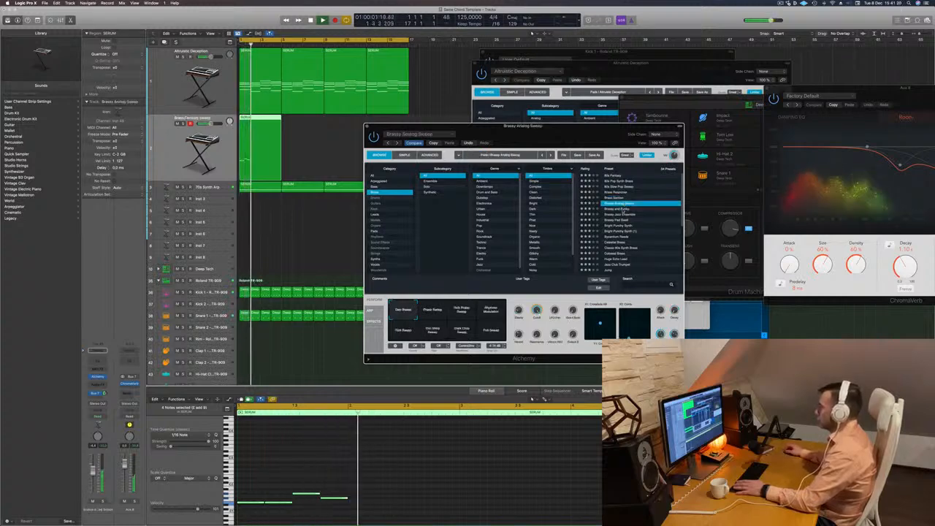
{"action": "left_click", "coordinate": [622, 210]}
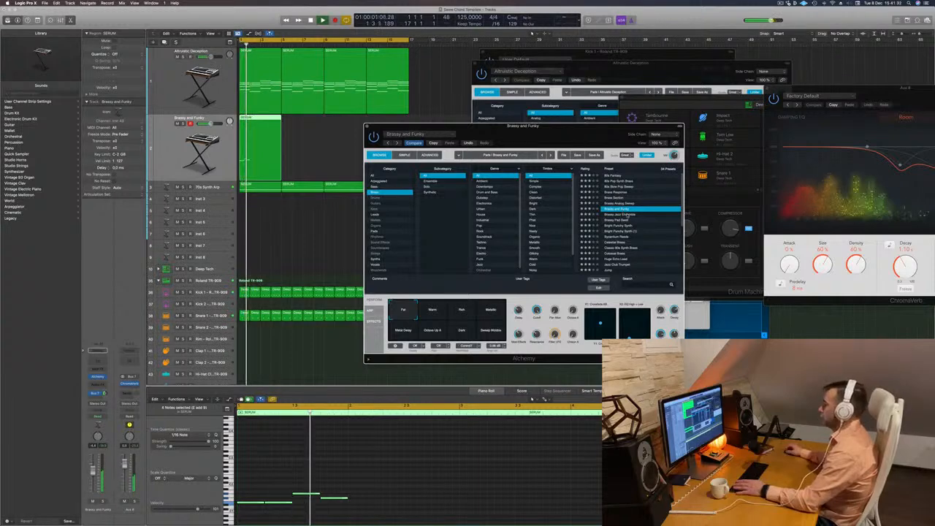
{"action": "left_click", "coordinate": [626, 215]}
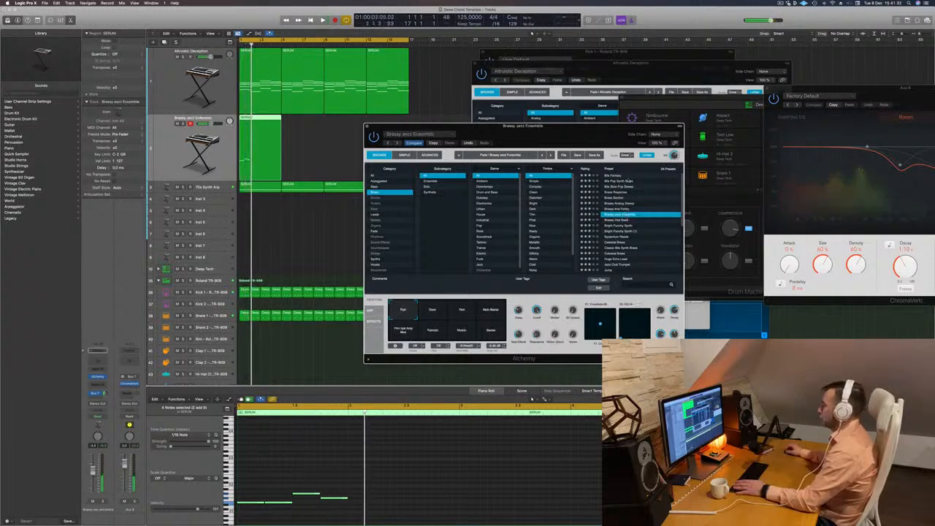
{"action": "left_click", "coordinate": [631, 225]}
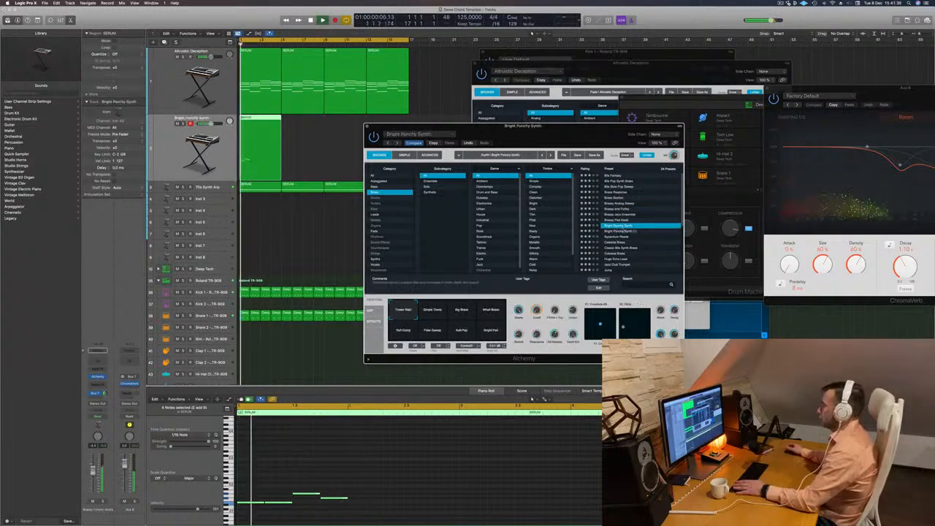
Continue auditioning the brass presets against the loop, from Bright Punchy Synth (1) to Colossal Brass.
{"action": "left_click_drag", "start_coordinate": [593, 134], "coordinate": [669, 119]}
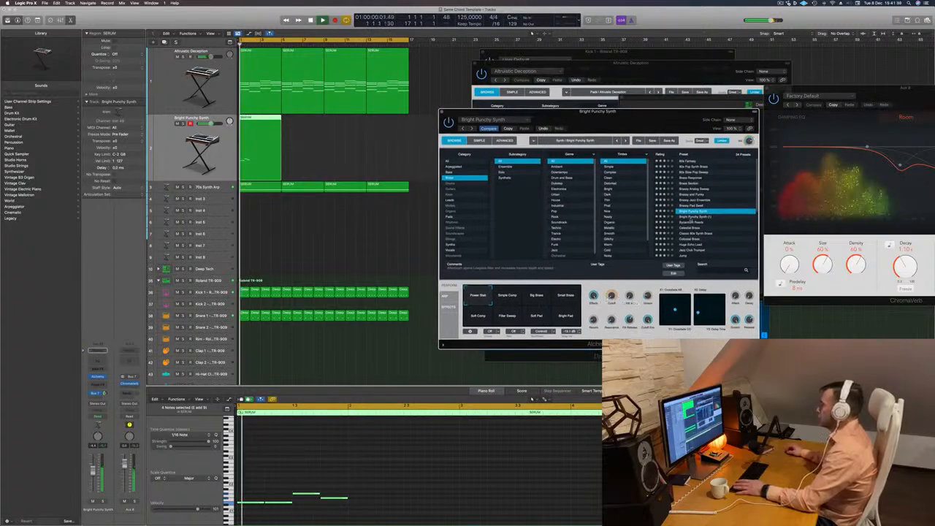
{"action": "left_click", "coordinate": [692, 216]}
{"action": "left_click", "coordinate": [694, 223]}
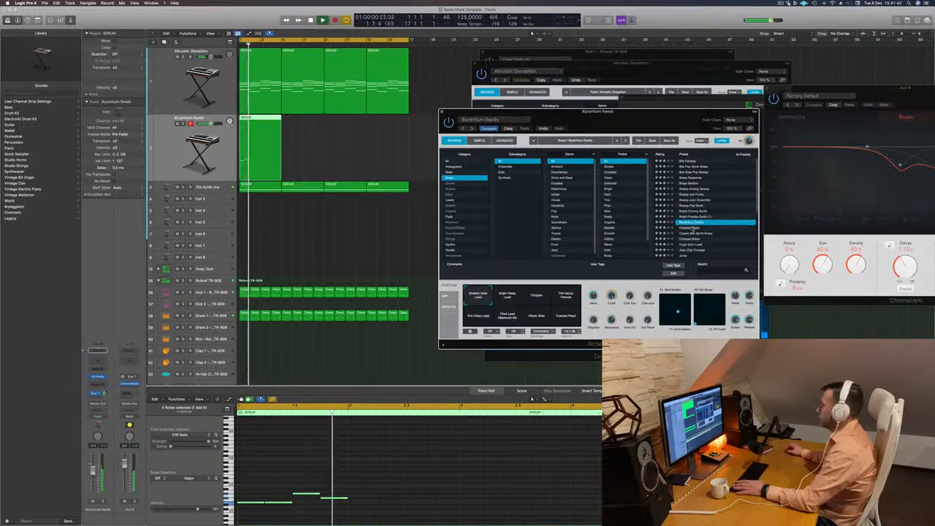
{"action": "left_click", "coordinate": [692, 228]}
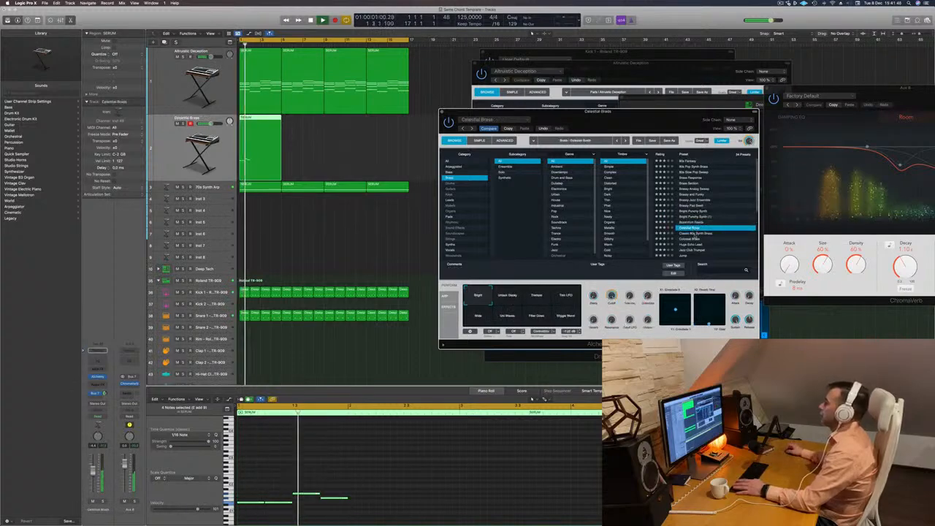
{"action": "key", "text": "Down"}
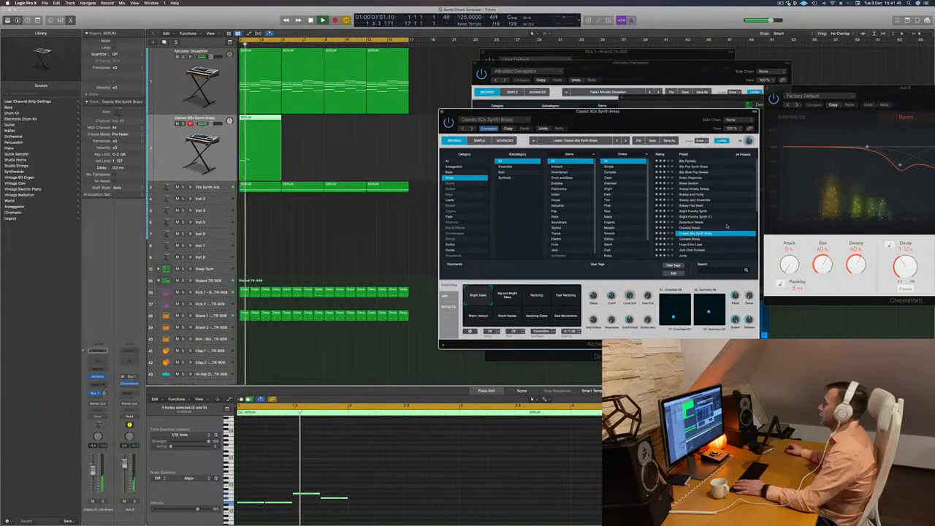
{"action": "scroll", "coordinate": [716, 223], "scroll_direction": "down", "scroll_amount": 2}
{"action": "key", "text": "Down"}
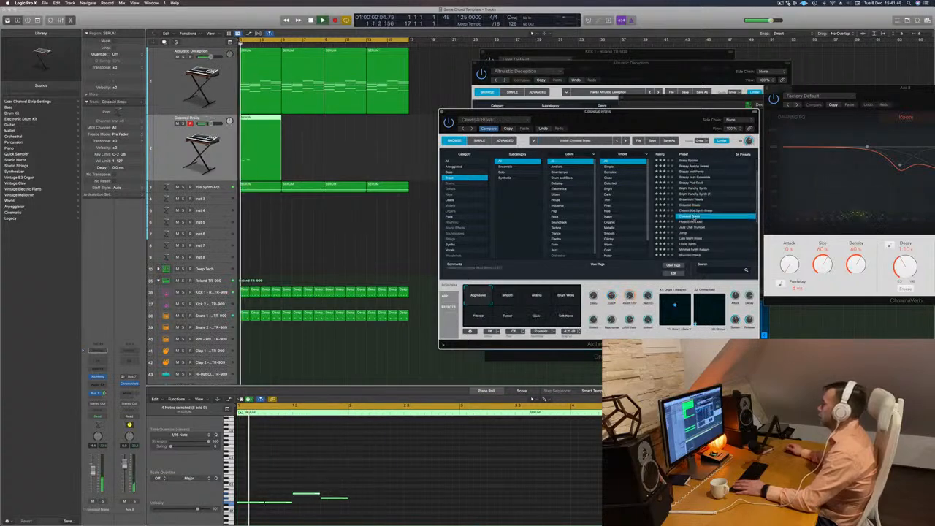
Try Colossal Brass's performance variations, from Smooth, Analog and Bright Wave through Filtered, Tunnel, Dark and Soft Wave.
{"action": "left_click_drag", "start_coordinate": [661, 112], "coordinate": [594, 109]}
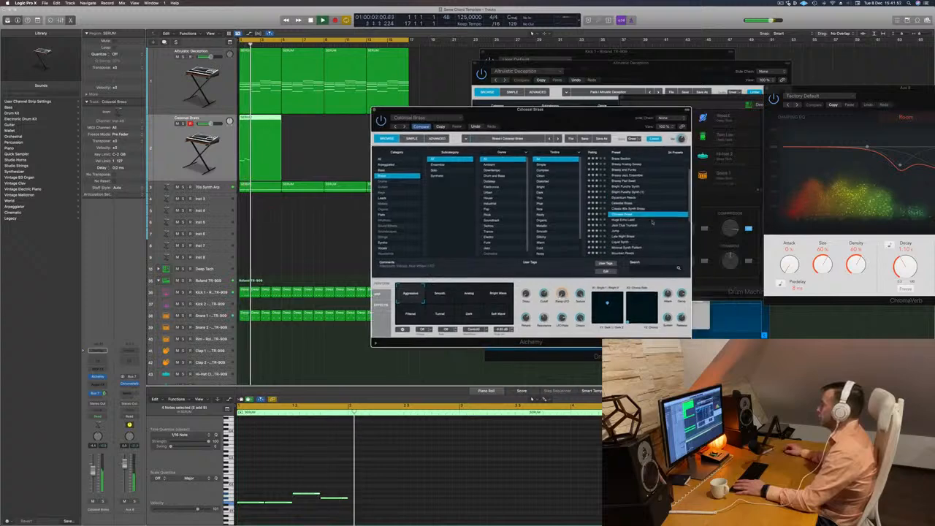
{"action": "left_click", "coordinate": [441, 295]}
{"action": "key", "text": "space"}
{"action": "left_click", "coordinate": [478, 297]}
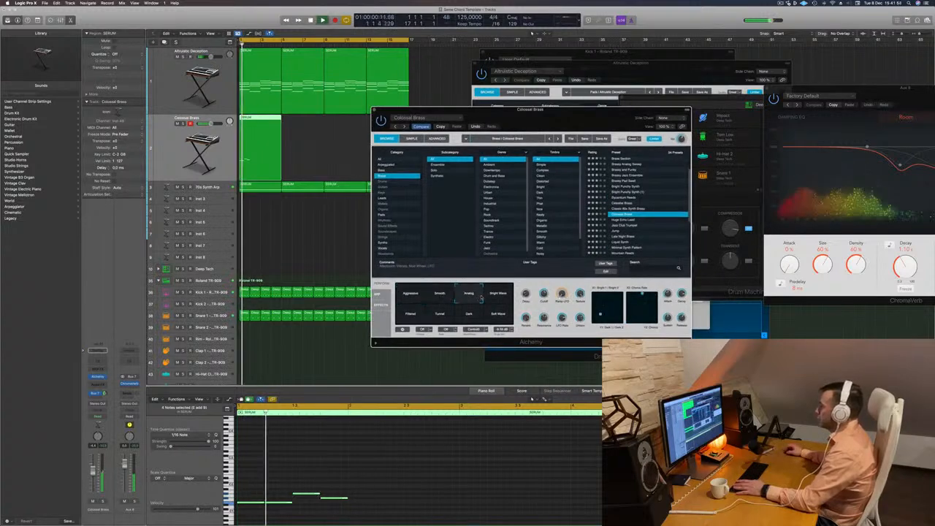
{"action": "left_click", "coordinate": [497, 294]}
{"action": "left_click", "coordinate": [407, 315]}
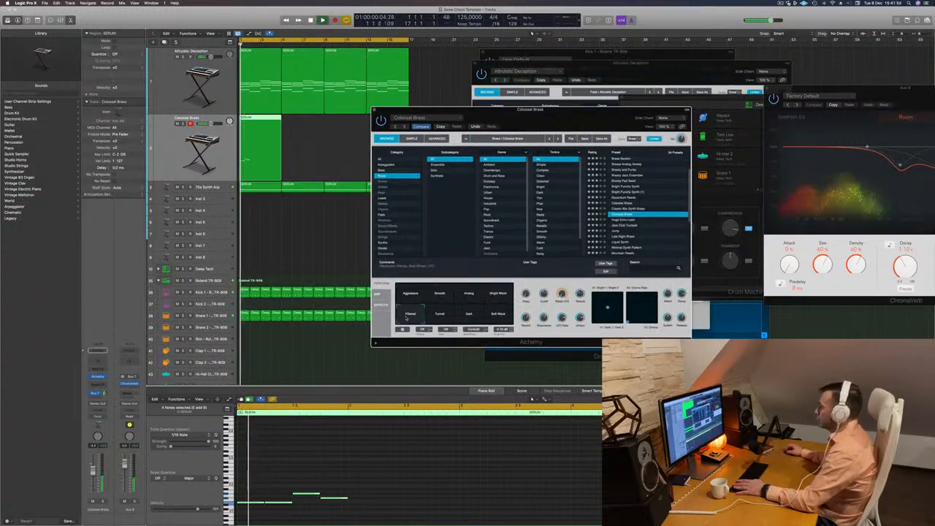
{"action": "left_click", "coordinate": [440, 315]}
{"action": "left_click", "coordinate": [469, 315]}
{"action": "left_click", "coordinate": [497, 316]}
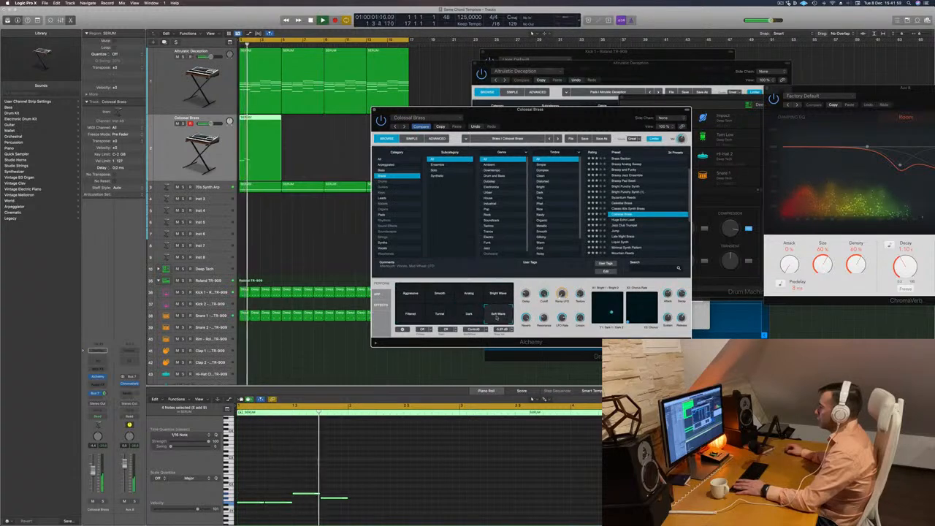
Audition the Huge Echo Lead, Jazz Club Trumpet and Jump presets on the brass track against the loop.
{"action": "left_click", "coordinate": [619, 219]}
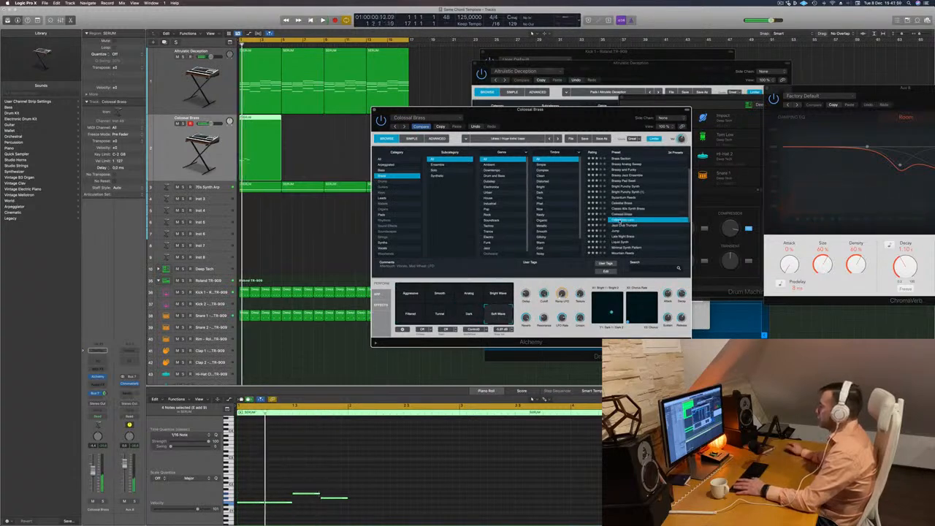
{"action": "key", "text": "space"}
{"action": "left_click", "coordinate": [621, 225]}
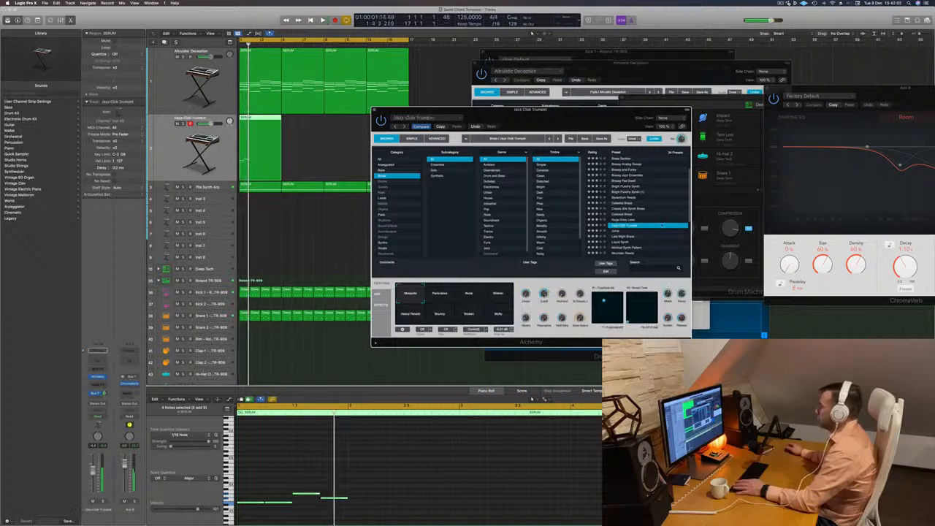
{"action": "scroll", "coordinate": [643, 223], "scroll_direction": "down", "scroll_amount": 2}
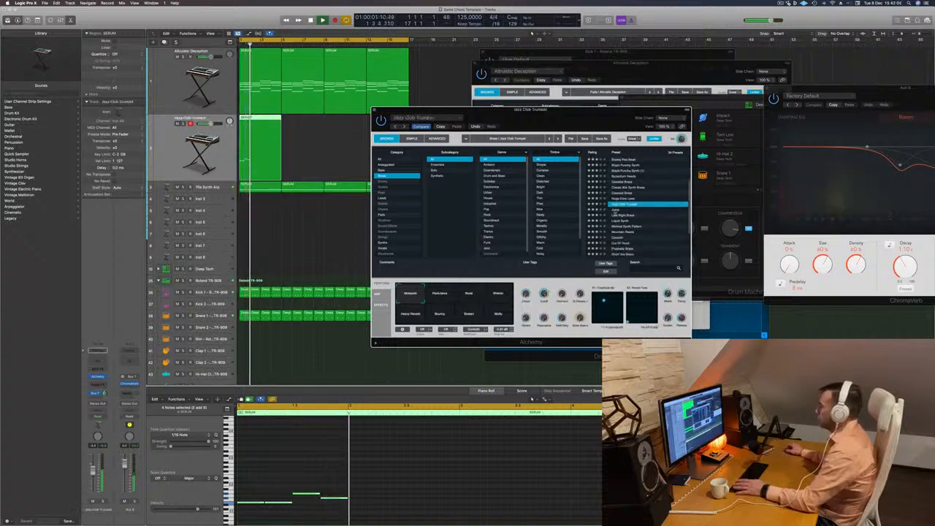
{"action": "left_click", "coordinate": [617, 210]}
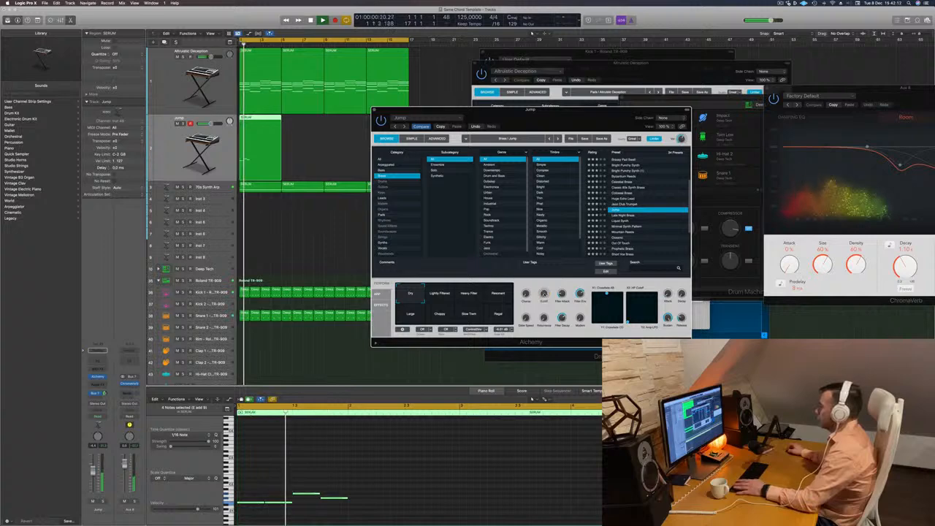
Try the Lightly Filtered, Heavy Filter, Resonant and Large variations of the Jump preset during playback.
{"action": "left_click_drag", "start_coordinate": [554, 124], "coordinate": [635, 96]}
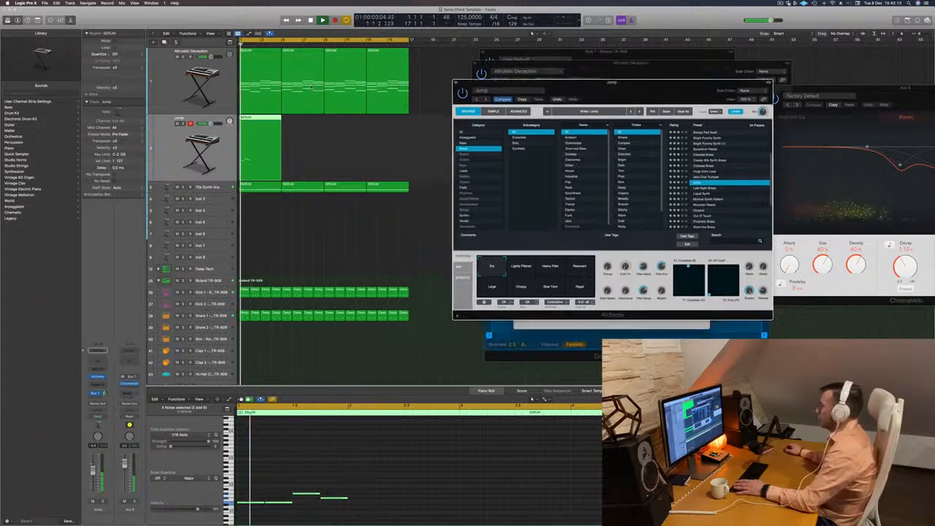
{"action": "left_click", "coordinate": [514, 269]}
{"action": "left_click", "coordinate": [554, 271]}
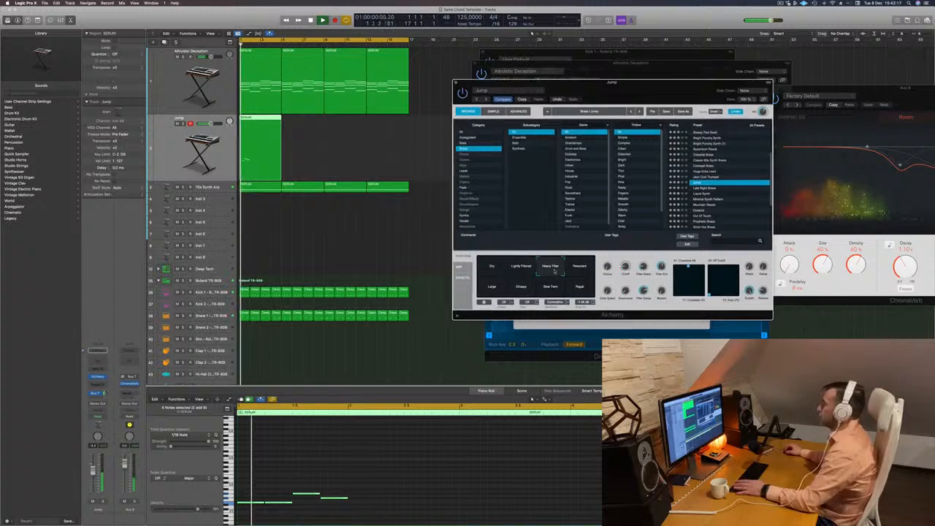
{"action": "left_click", "coordinate": [581, 269]}
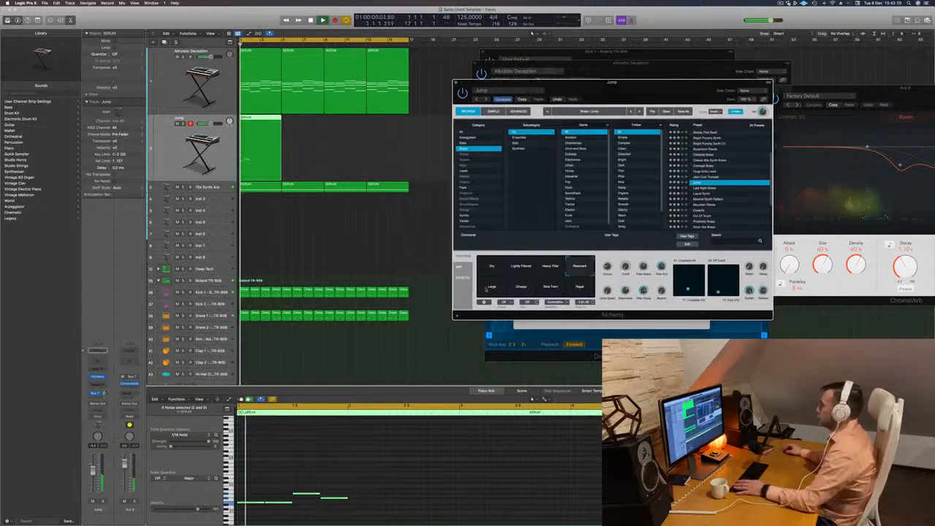
{"action": "left_click", "coordinate": [488, 288]}
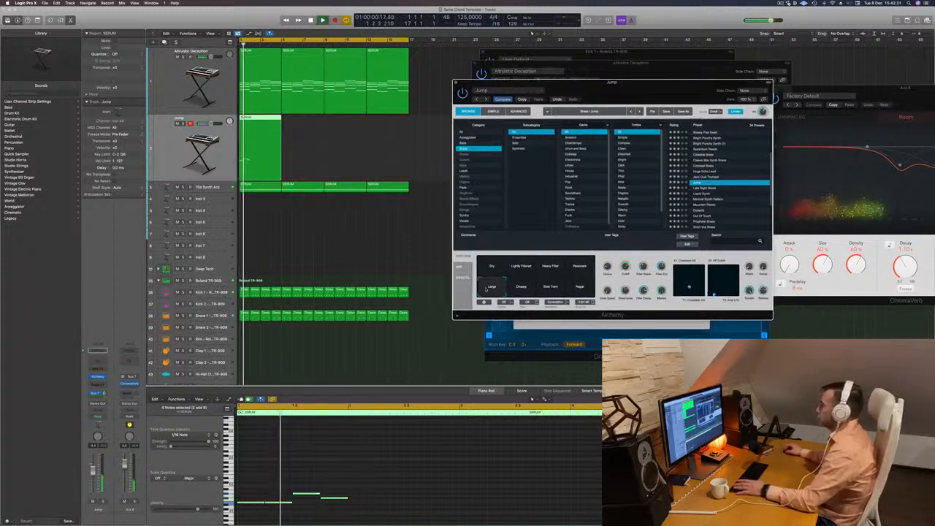
Load the Late Night Brass preset on the track and close its Alchemy window.
{"action": "left_click", "coordinate": [706, 189]}
{"action": "scroll", "coordinate": [725, 181], "scroll_direction": "down", "scroll_amount": 2}
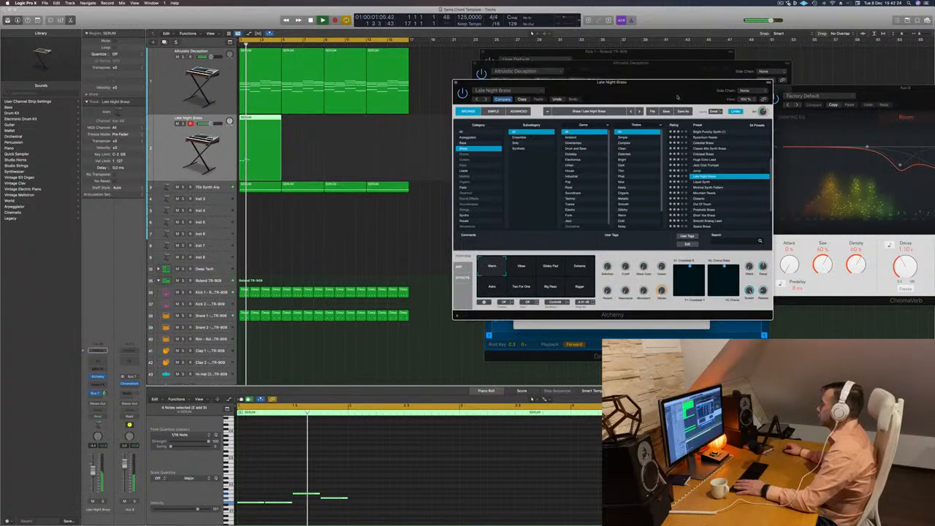
{"action": "left_click_drag", "start_coordinate": [677, 97], "coordinate": [662, 96]}
{"action": "key", "text": "super+w"}
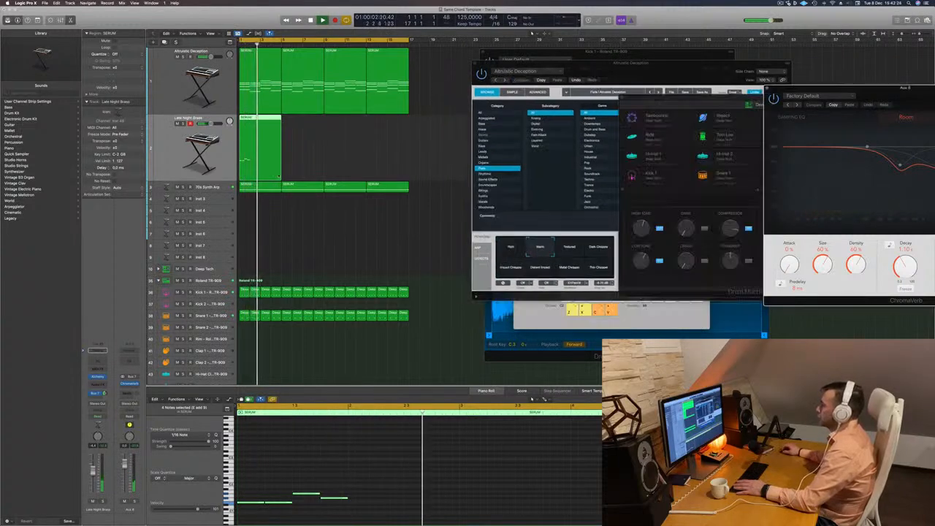
Copy the four-note brass phrase to start at bar 2 and raise the first copied note to the phrase's highest pitch.
{"action": "scroll", "coordinate": [341, 413], "scroll_direction": "down", "scroll_amount": 3}
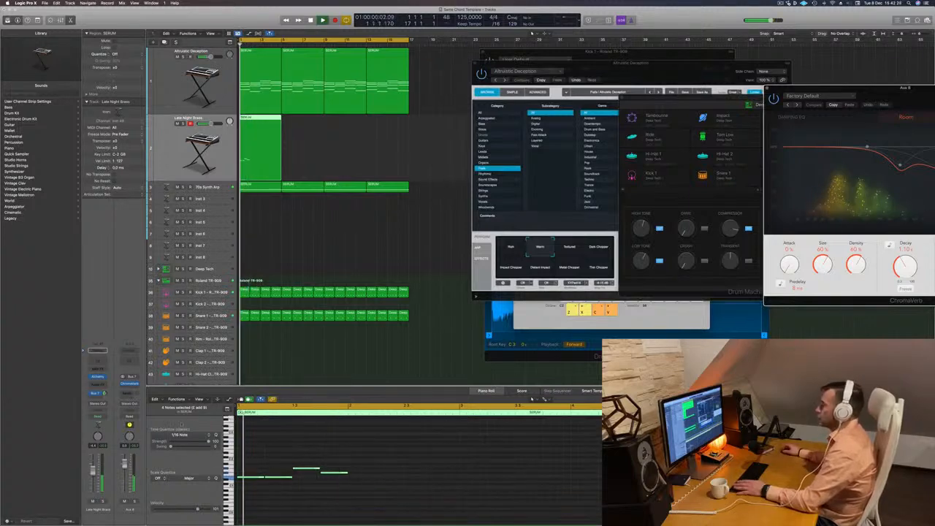
{"action": "key", "text": "Return"}
{"action": "left_click_drag", "start_coordinate": [104, 393], "coordinate": [103, 394]}
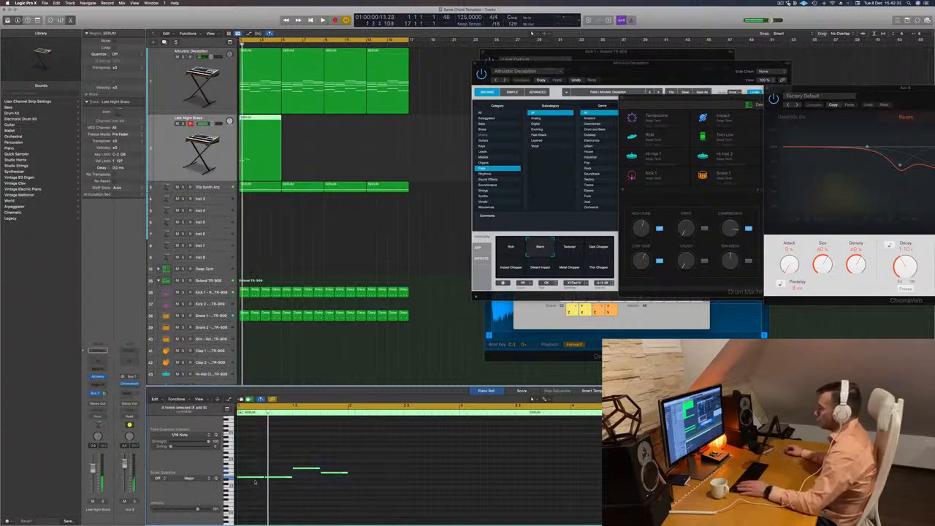
{"action": "left_click_drag", "start_coordinate": [253, 479], "coordinate": [366, 479]}
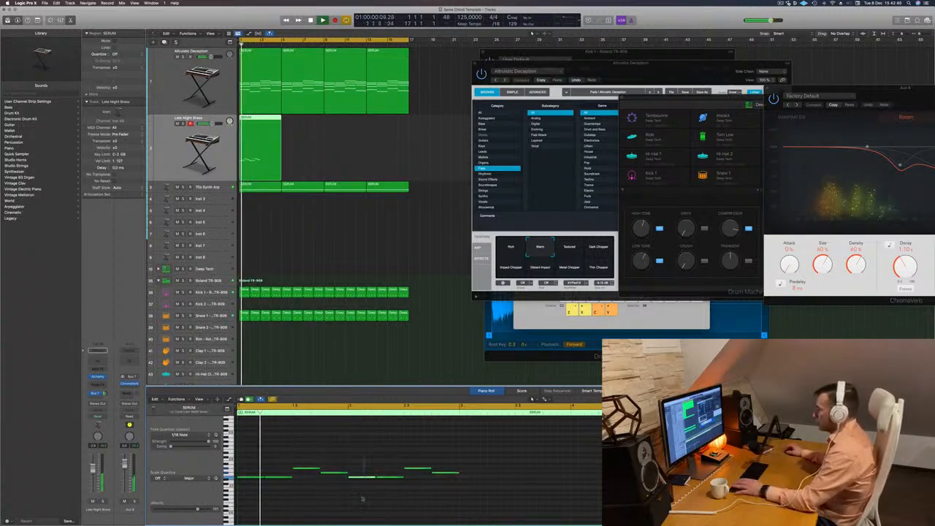
{"action": "left_click", "coordinate": [363, 477]}
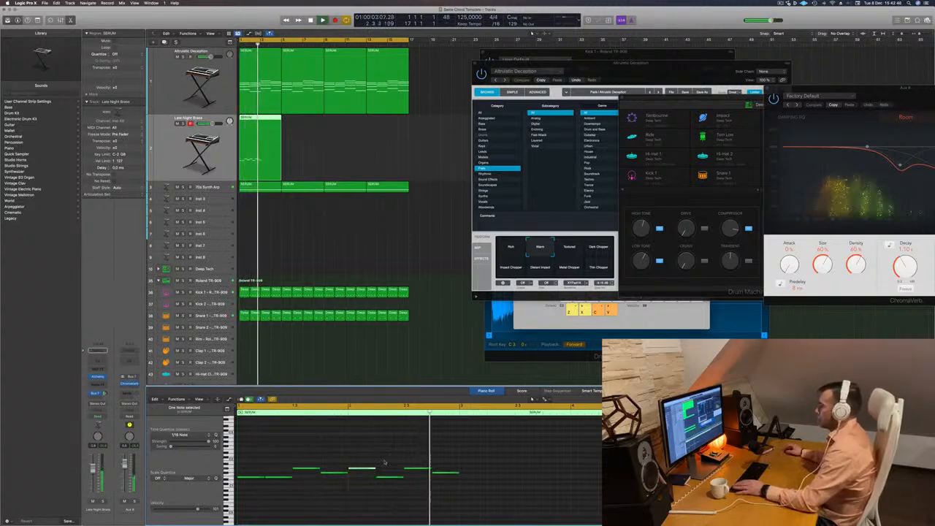
Split the brass region at bar 3, delete its empty second half and select the remaining two-bar region.
{"action": "left_click", "coordinate": [265, 138]}
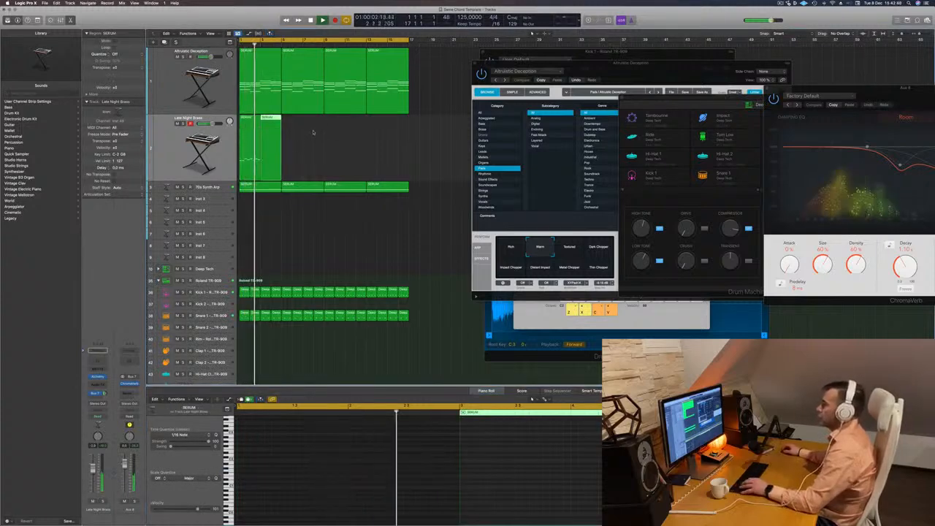
{"action": "key", "text": "Delete"}
{"action": "key", "text": "Return"}
{"action": "left_click", "coordinate": [251, 163]}
{"action": "key", "text": "space"}
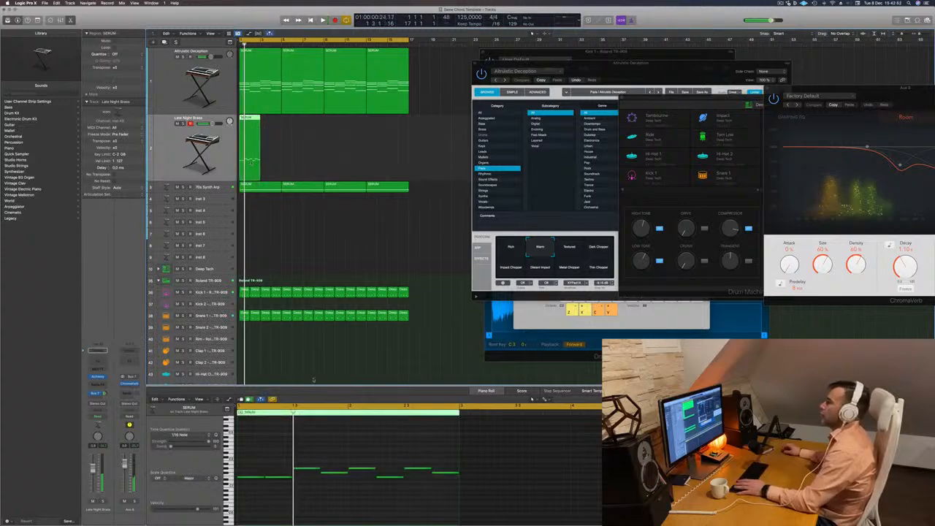
Delete the second note of the brass phrase and lengthen the first note to fill its place.
{"action": "left_click", "coordinate": [280, 478]}
{"action": "key", "text": "Delete"}
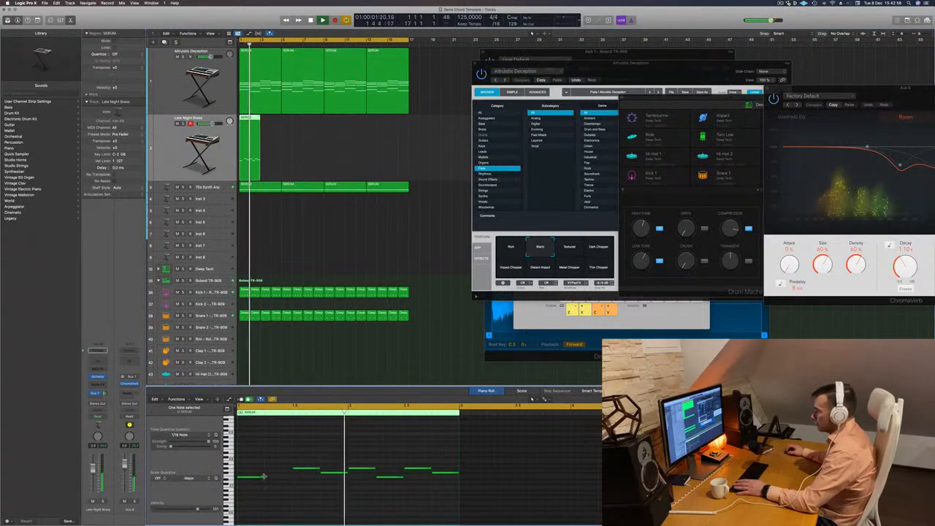
{"action": "left_click_drag", "start_coordinate": [265, 477], "coordinate": [290, 477]}
{"action": "key", "text": "Return"}
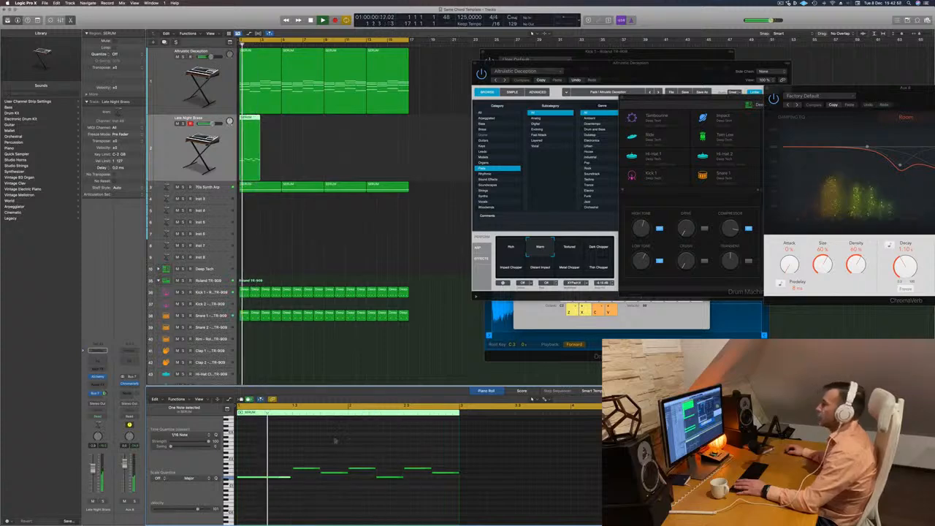
Delete the high note at bar 2 and stretch the note before it across the gap.
{"action": "key", "text": "Return"}
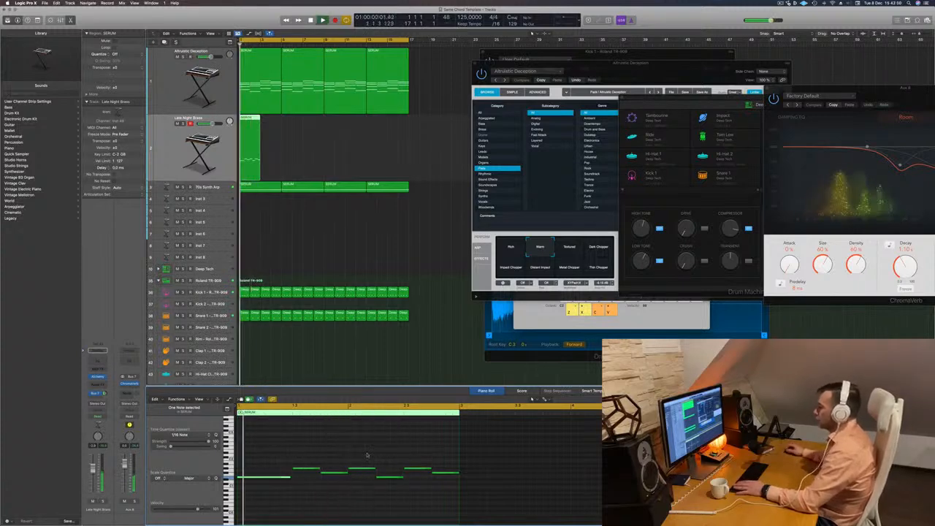
{"action": "left_click", "coordinate": [363, 469]}
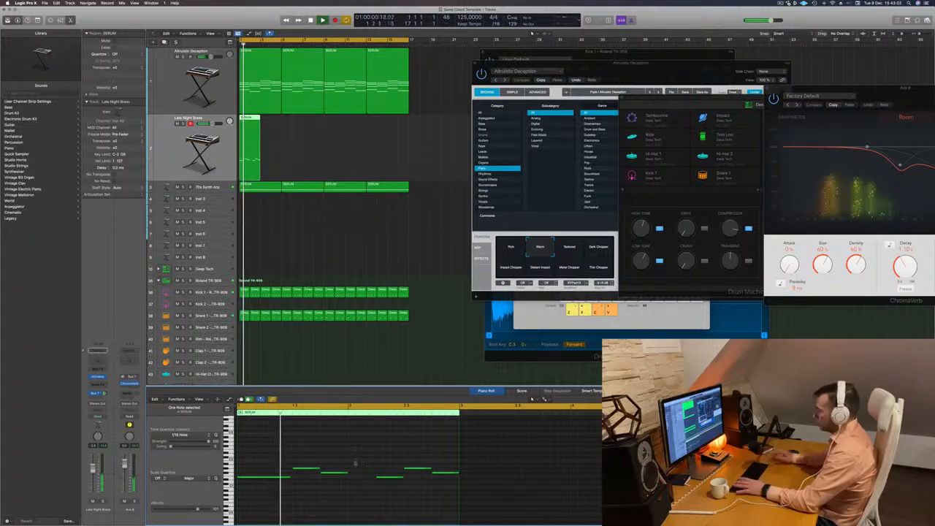
{"action": "left_click_drag", "start_coordinate": [349, 475], "coordinate": [375, 475]}
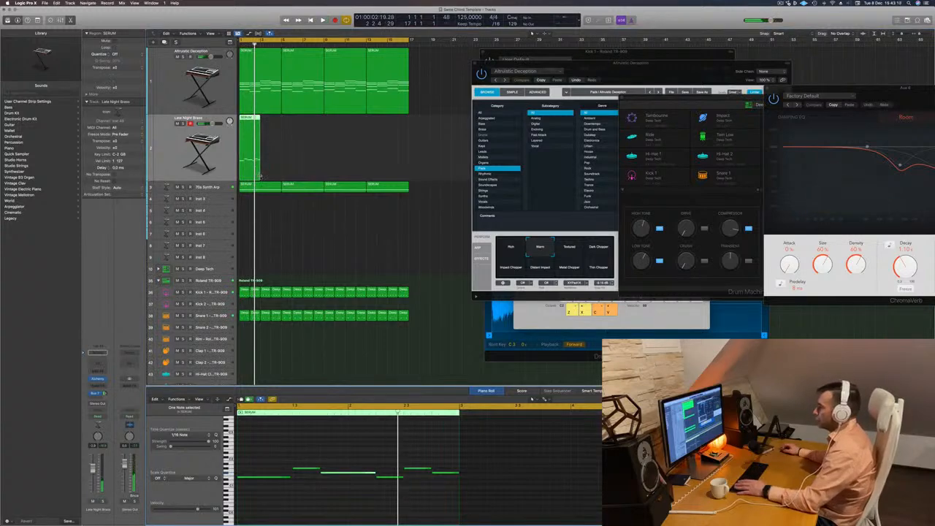
Extend the brass region to four bars, lengthen its last note to about bar 4 and play the result.
{"action": "left_click_drag", "start_coordinate": [260, 175], "coordinate": [280, 179]}
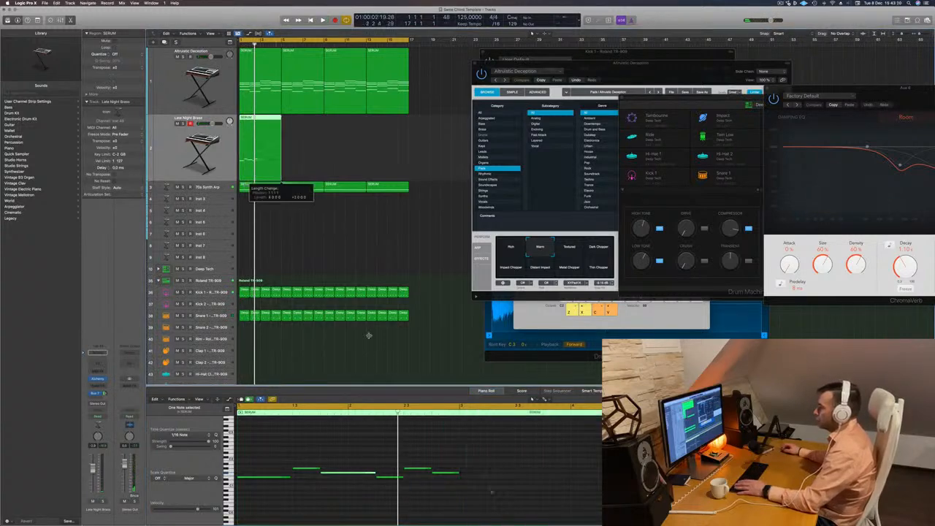
{"action": "key", "text": "space"}
{"action": "left_click_drag", "start_coordinate": [484, 463], "coordinate": [570, 475]}
{"action": "key", "text": "space"}
{"action": "key", "text": "space"}
{"action": "key", "text": "space"}
{"action": "key", "text": "space"}
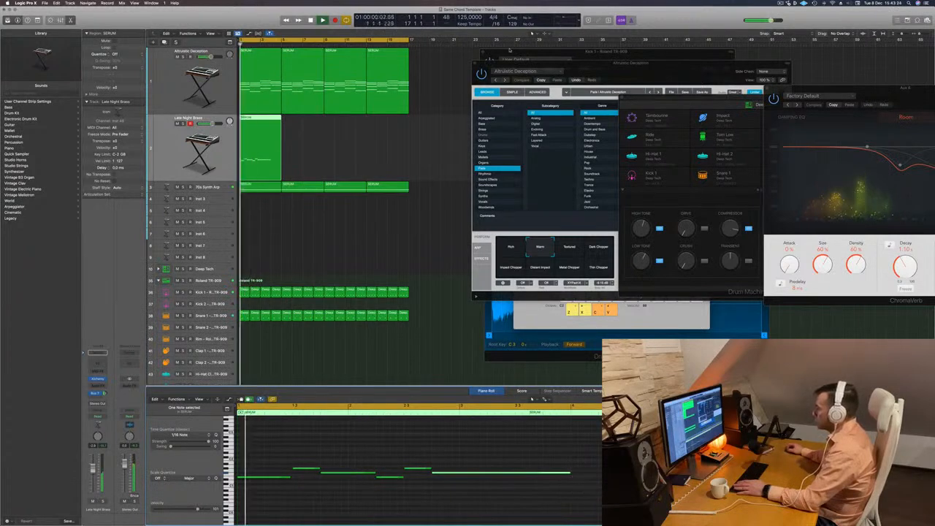
Move the pad's Alchemy window into full view and raise the Late Night Brass fader slightly.
{"action": "left_click_drag", "start_coordinate": [628, 65], "coordinate": [505, 118]}
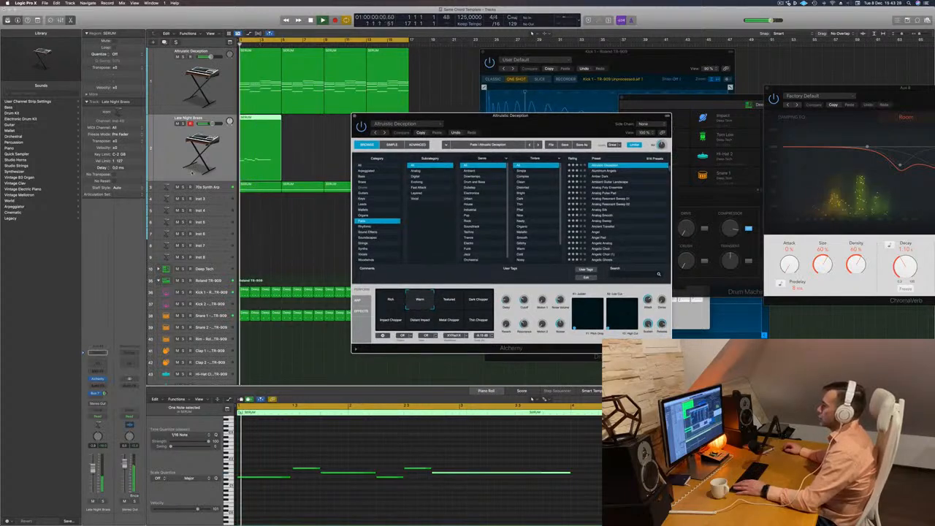
{"action": "left_click_drag", "start_coordinate": [92, 471], "coordinate": [93, 468]}
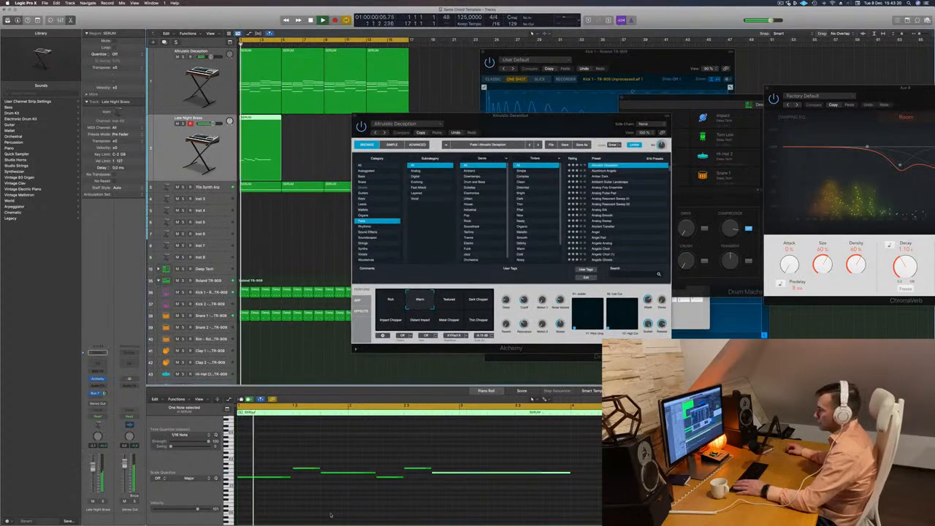
{"action": "left_click", "coordinate": [330, 513]}
Try the pad's Textured, Thin Chopper, Metal Chopper and Distant Impact variations and return to Warm.
{"action": "left_click", "coordinate": [454, 300]}
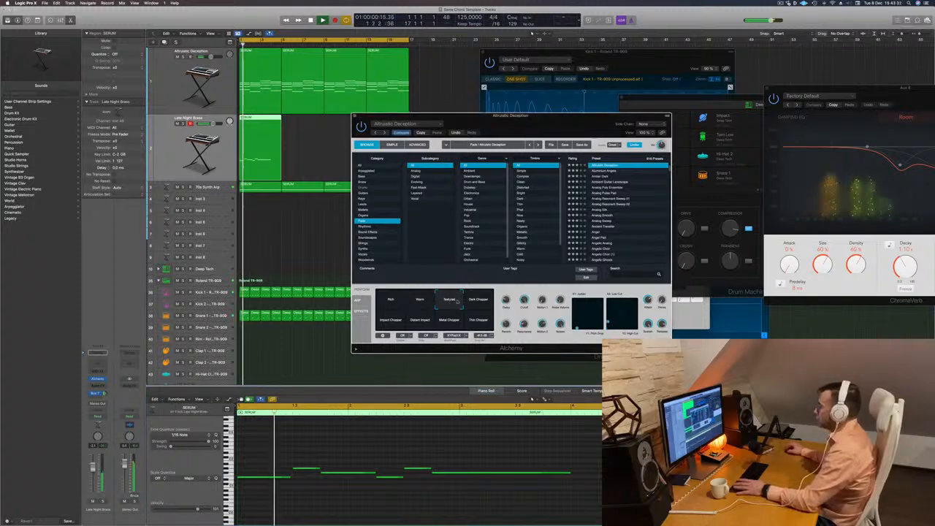
{"action": "left_click", "coordinate": [478, 301]}
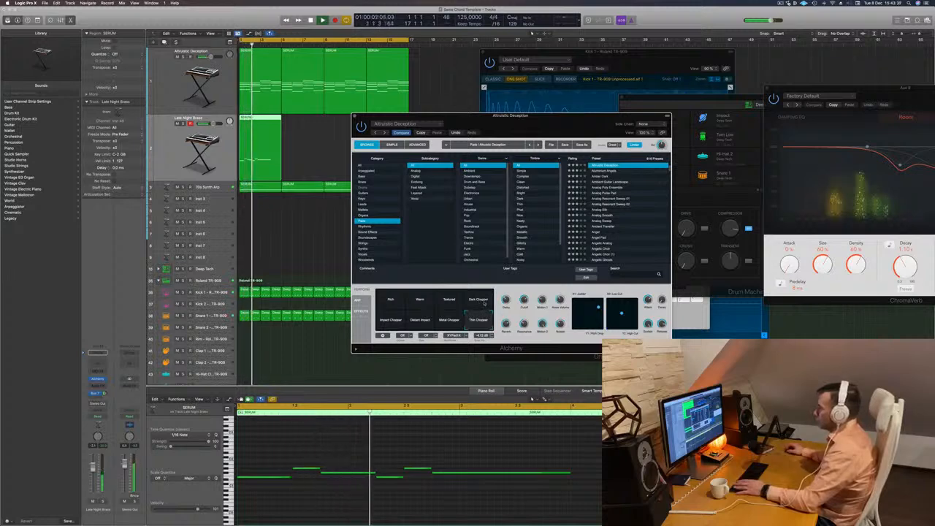
{"action": "left_click", "coordinate": [449, 319]}
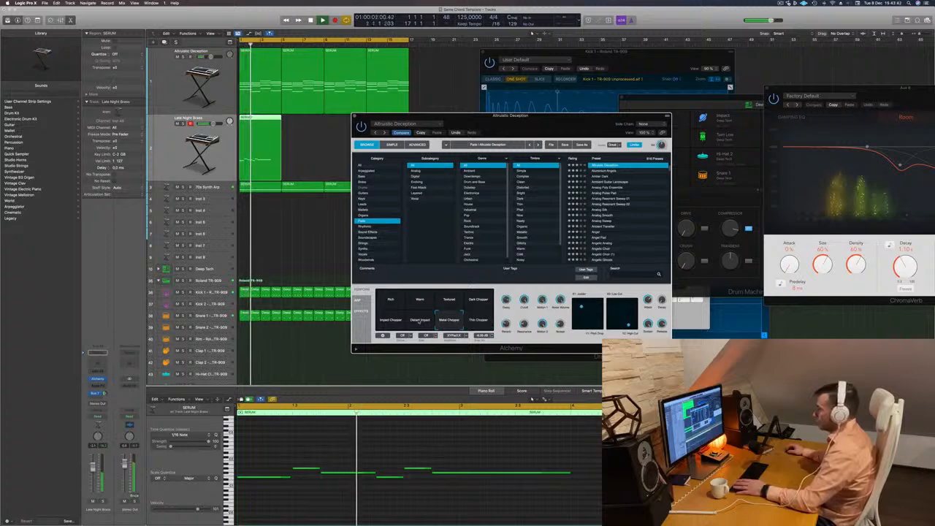
{"action": "left_click", "coordinate": [419, 322]}
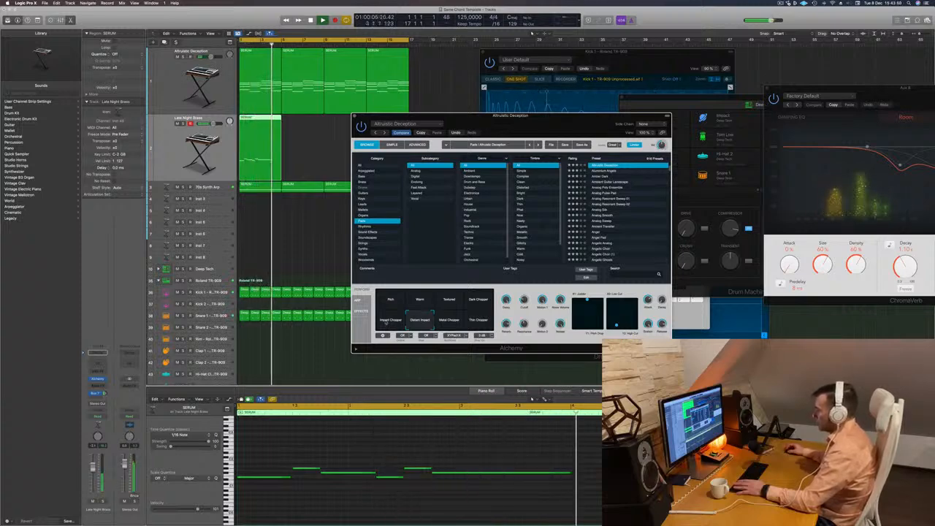
{"action": "left_click", "coordinate": [448, 300]}
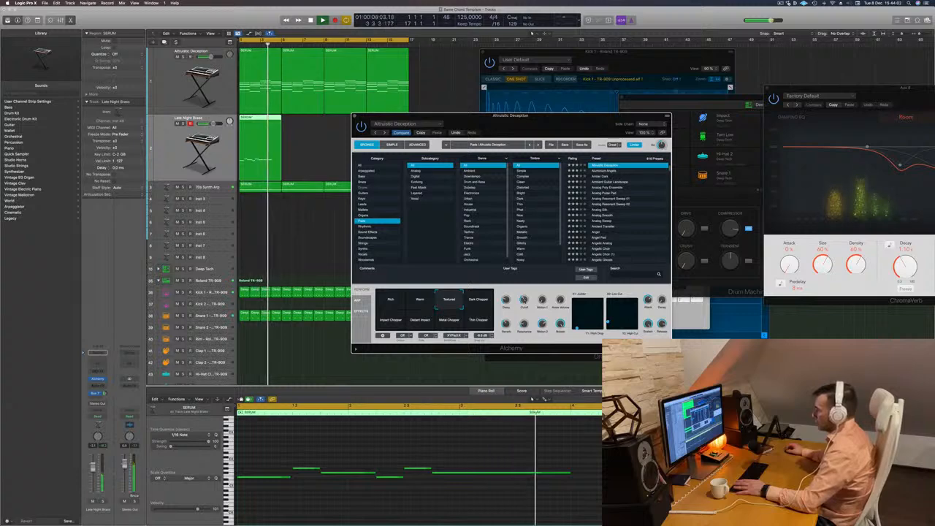
{"action": "left_click", "coordinate": [416, 302]}
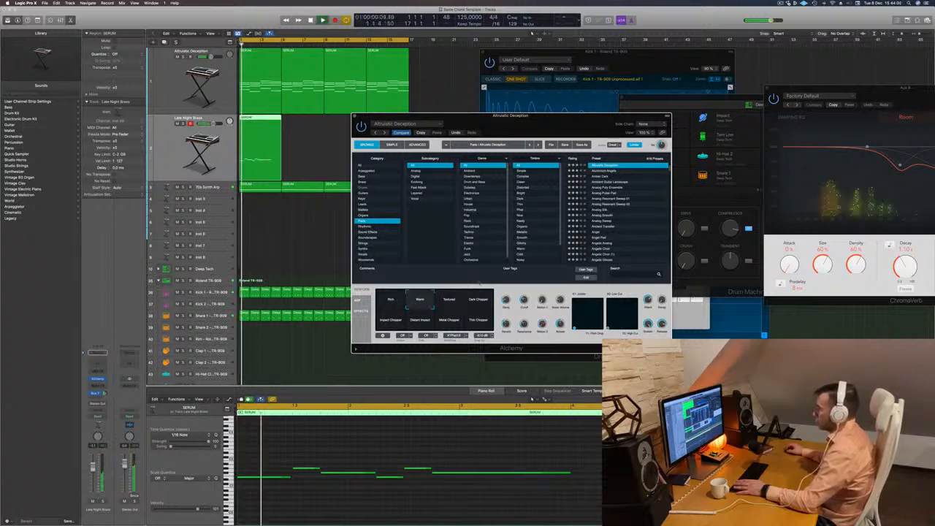
Audition the Aluminium Angels preset on the pad against the loop and go back to Altruistic Deception.
{"action": "key", "text": "Return"}
{"action": "left_click", "coordinate": [612, 172]}
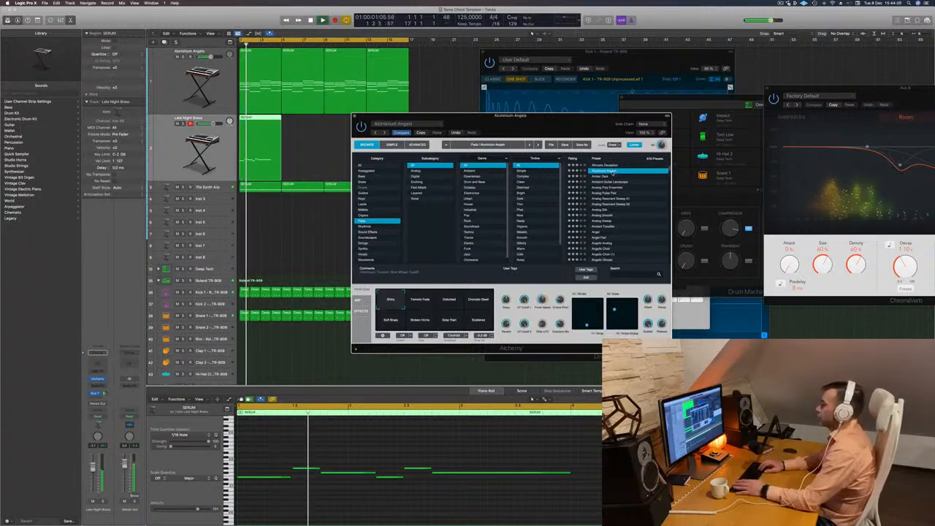
{"action": "key", "text": "space"}
{"action": "key", "text": "space"}
{"action": "key", "text": "space"}
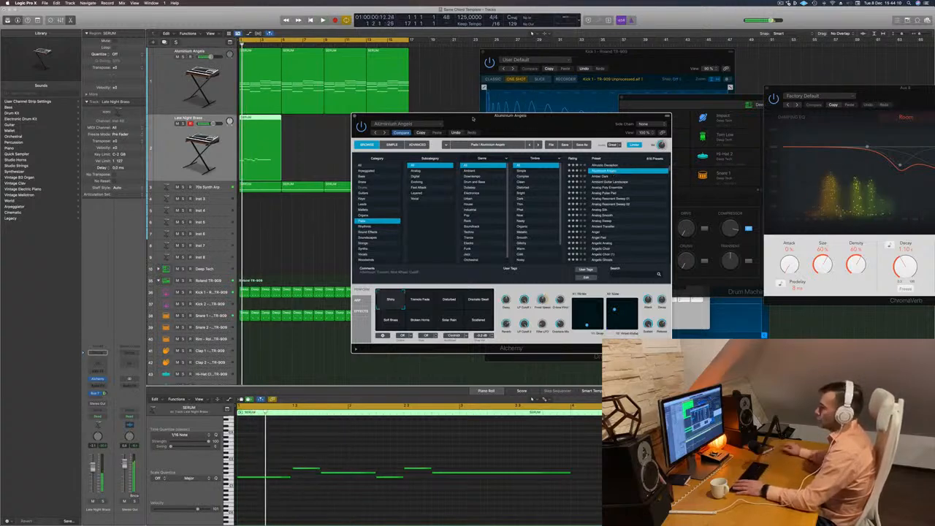
{"action": "left_click_drag", "start_coordinate": [506, 117], "coordinate": [510, 117]}
{"action": "key", "text": "space"}
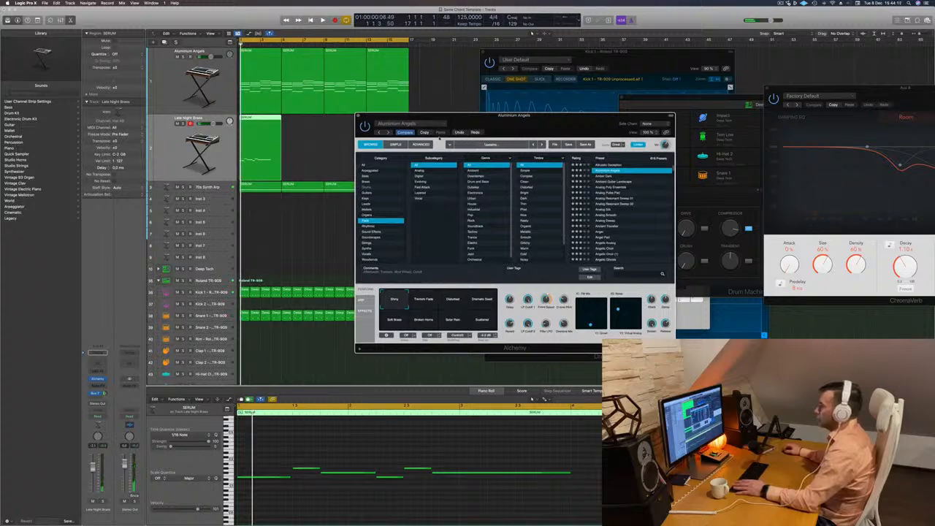
{"action": "key", "text": "space"}
{"action": "left_click_drag", "start_coordinate": [455, 116], "coordinate": [461, 66]}
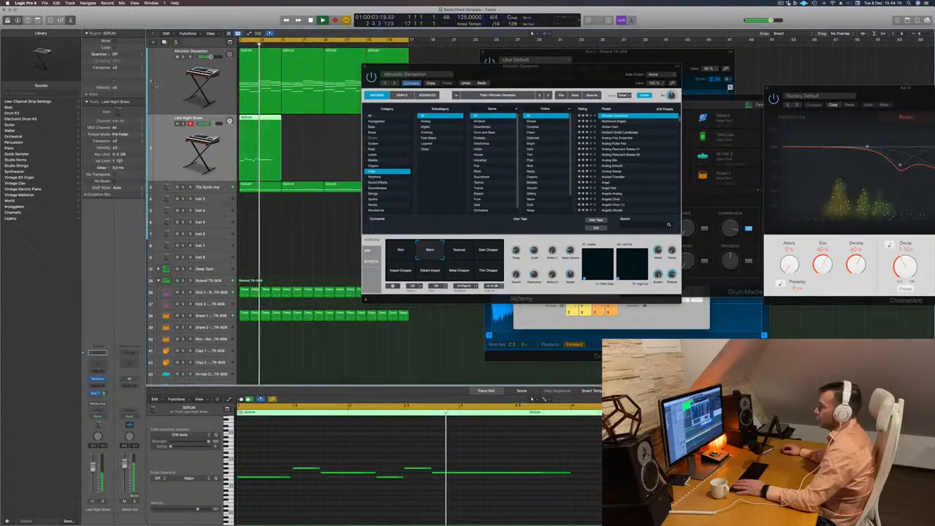
Mute the Altruistic Deception pad track and briefly solo the 70s Synth Arp track.
{"action": "left_click", "coordinate": [177, 56]}
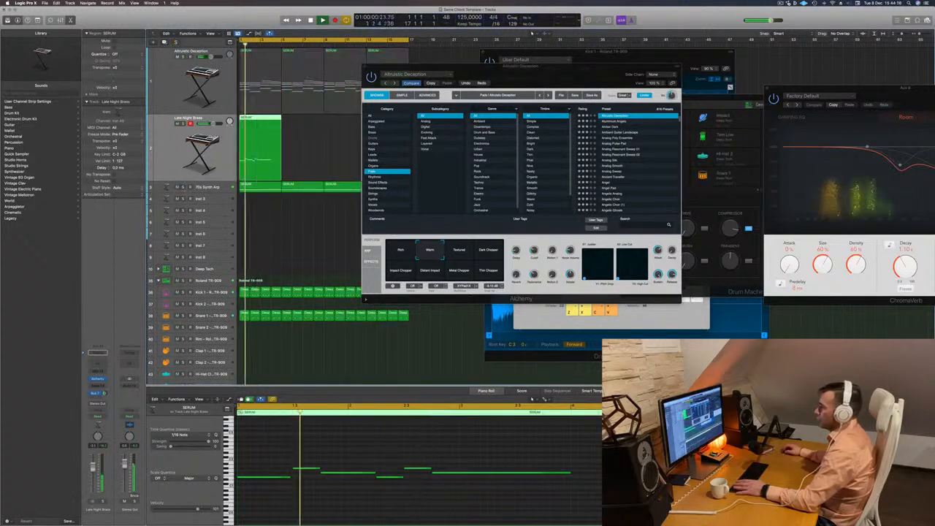
{"action": "left_click", "coordinate": [183, 187]}
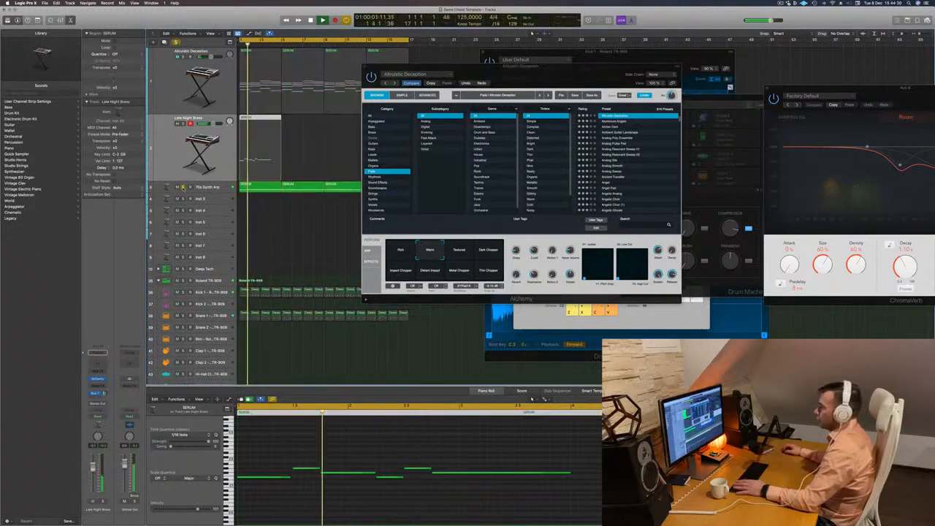
{"action": "left_click", "coordinate": [182, 187]}
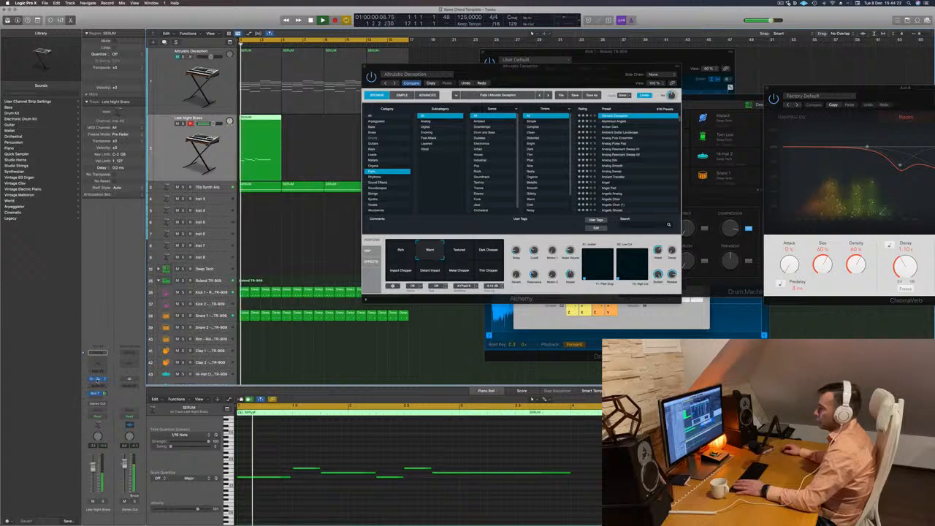
Open the Late Night Brass Alchemy instrument and arrange its window clear of the pad's Alchemy window.
{"action": "left_click", "coordinate": [97, 379]}
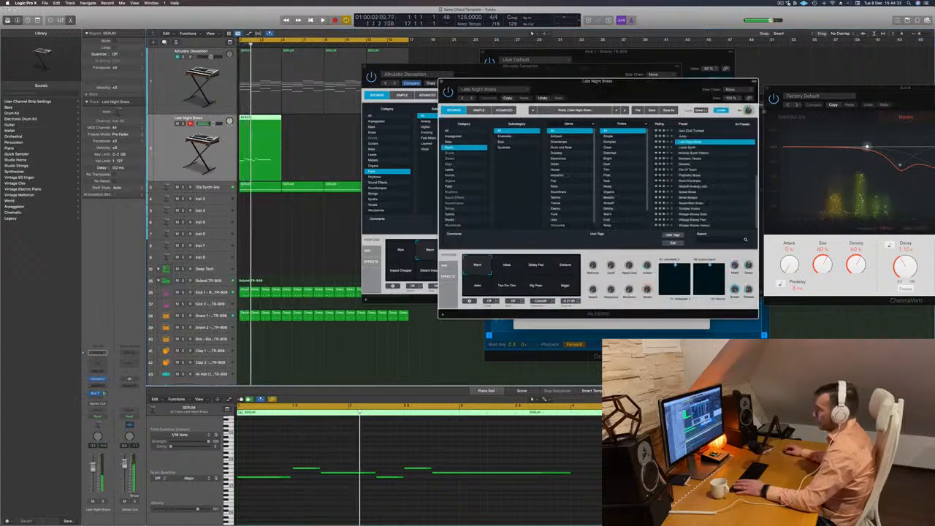
{"action": "left_click_drag", "start_coordinate": [621, 82], "coordinate": [498, 155]}
{"action": "key", "text": "space"}
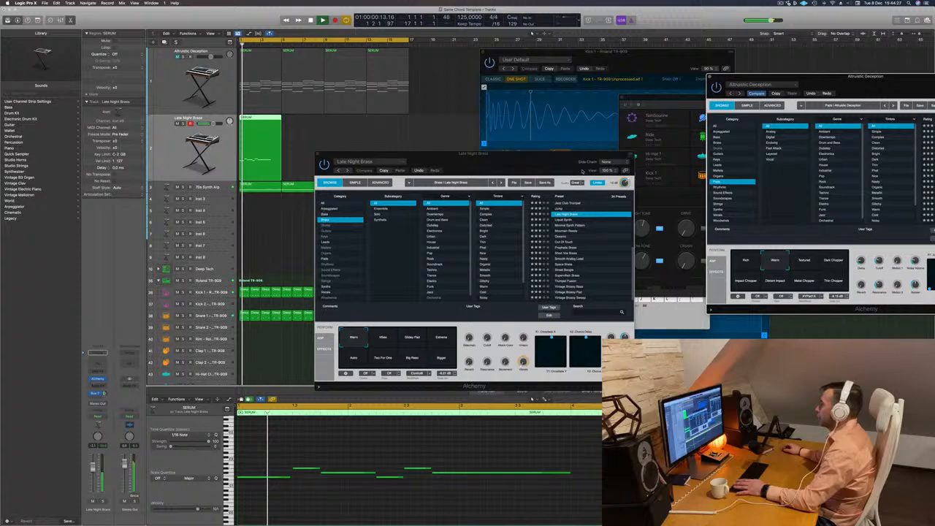
{"action": "left_click_drag", "start_coordinate": [435, 153], "coordinate": [520, 99]}
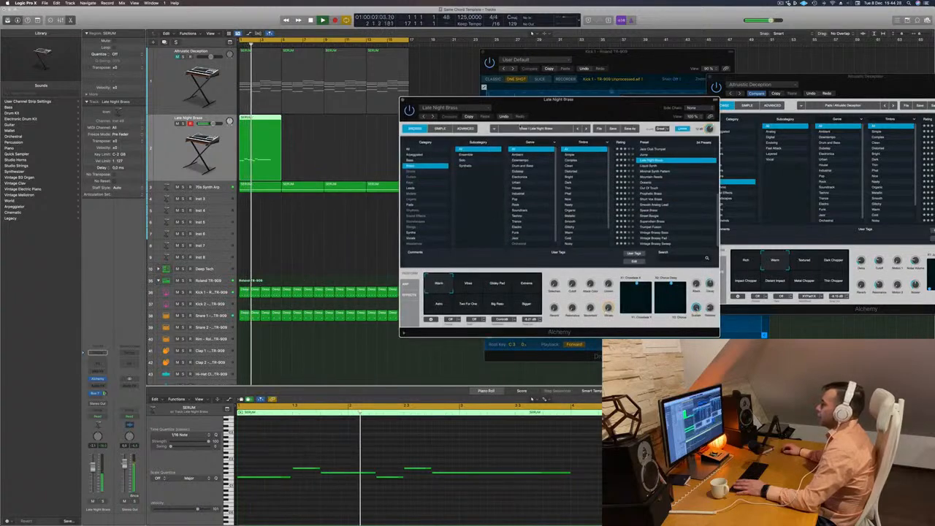
Audition the brass presets after Late Night Brass, including Liquid Synth, Mountain Reeds, Oceanic and Out Of Touch, and load Prophetic Brass.
{"action": "left_click", "coordinate": [648, 166]}
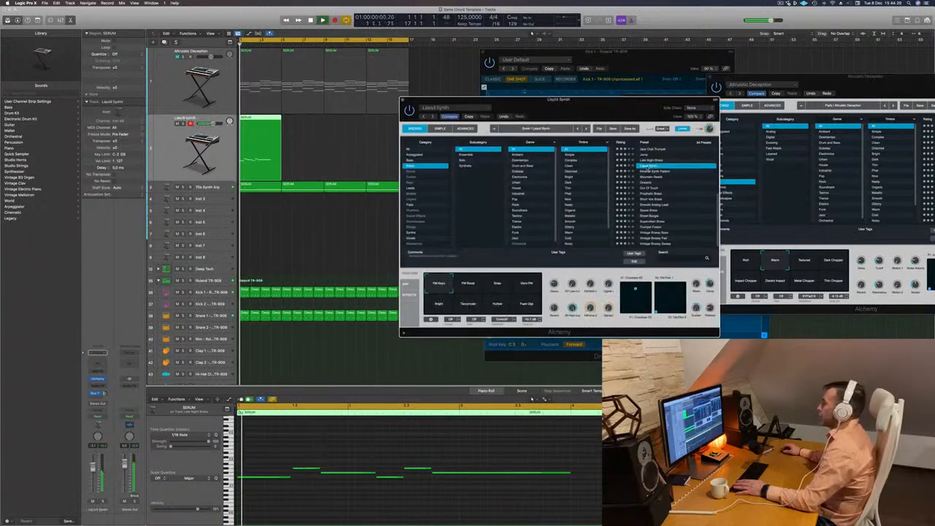
{"action": "key", "text": "Down"}
{"action": "key", "text": "Down"}
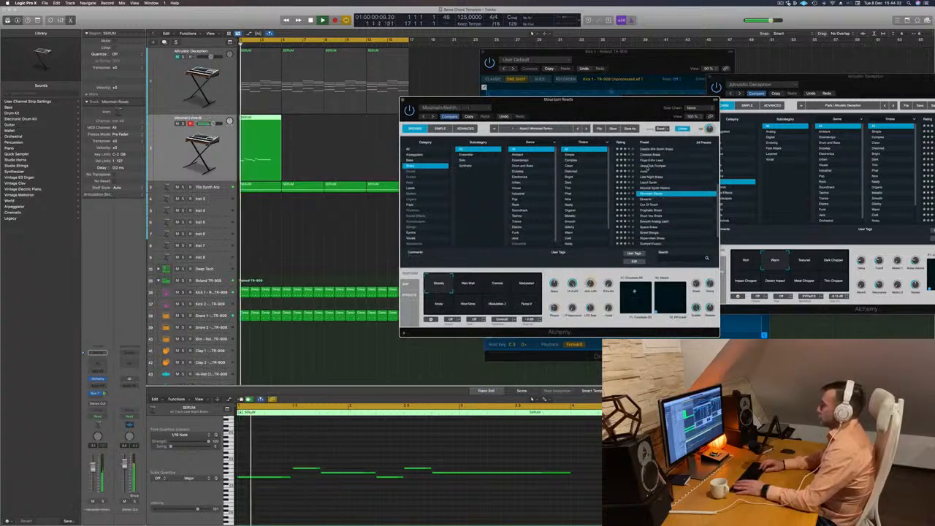
{"action": "key", "text": "Down"}
{"action": "key", "text": "Down"}
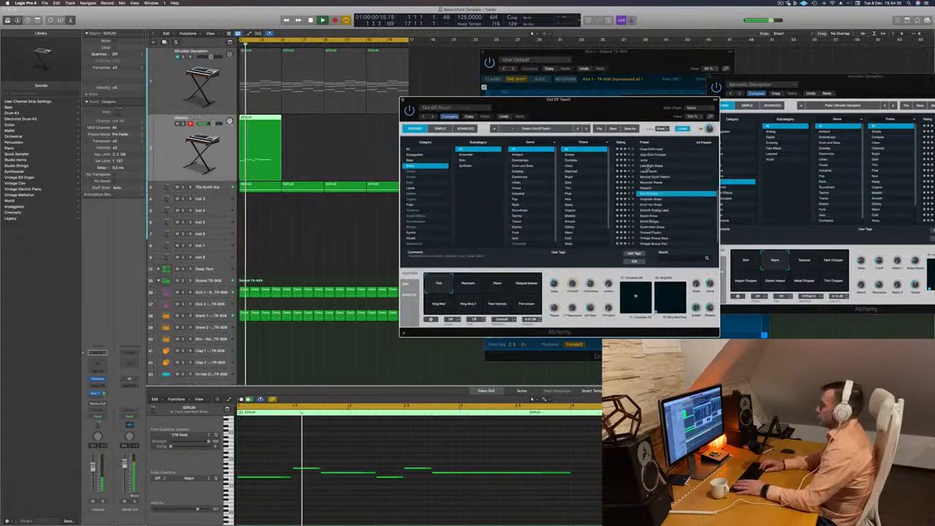
{"action": "key", "text": "Down"}
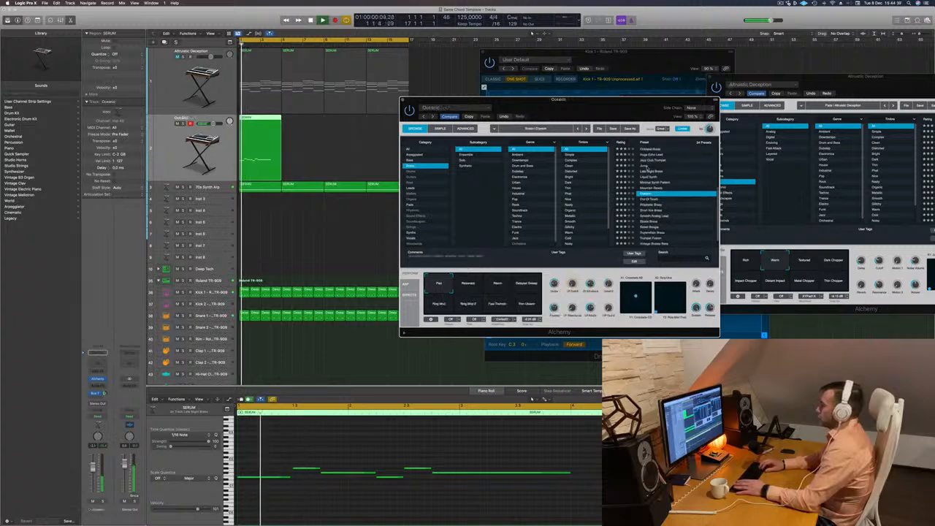
{"action": "key", "text": "Down"}
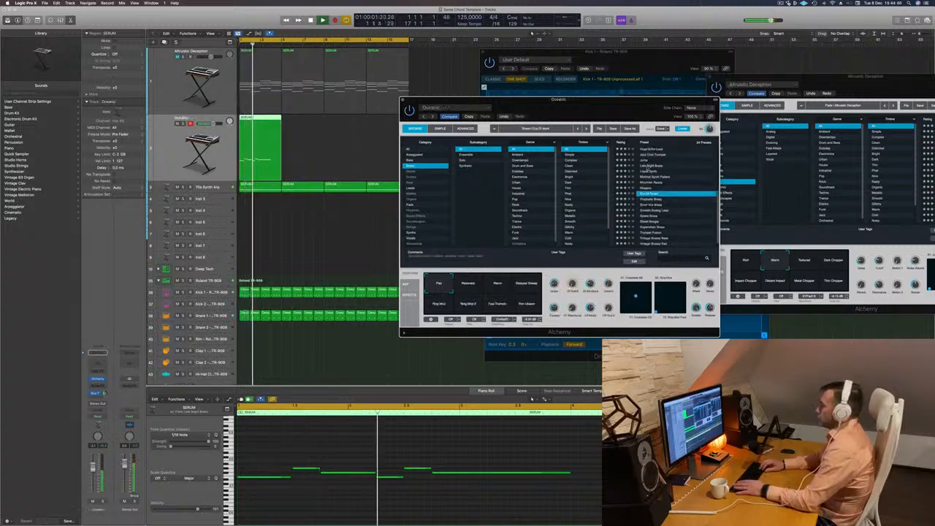
{"action": "key", "text": "Down"}
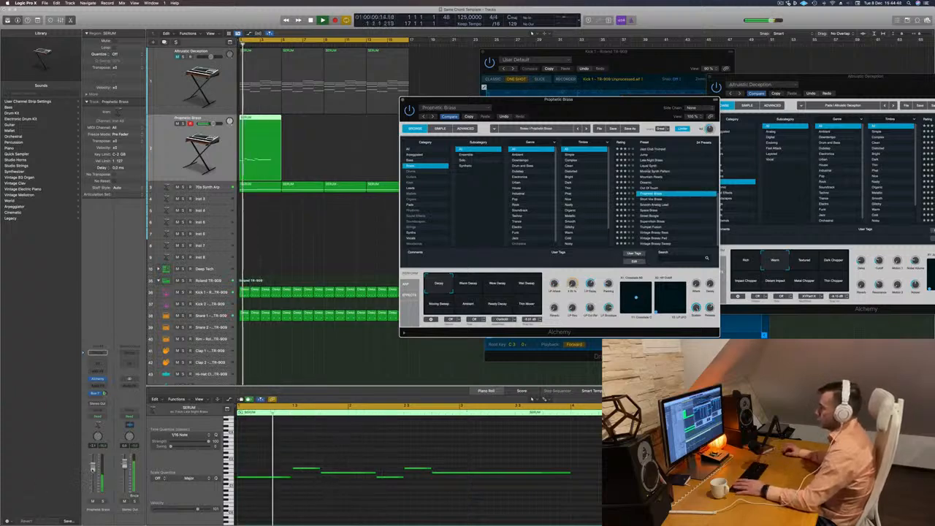
Try the Warm Decay variation of Prophetic Brass and the decay variation beside it, restarting the loop from the beginning.
{"action": "left_click", "coordinate": [368, 283]}
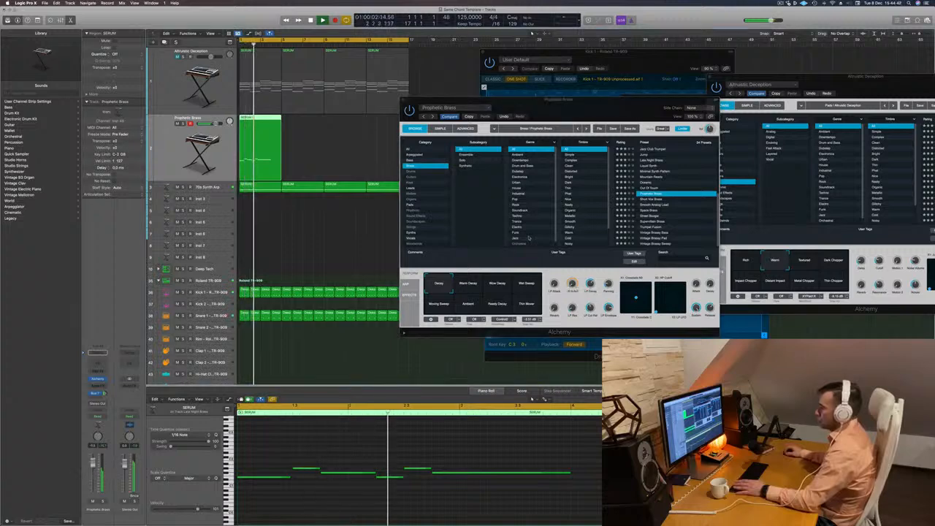
{"action": "left_click", "coordinate": [468, 283]}
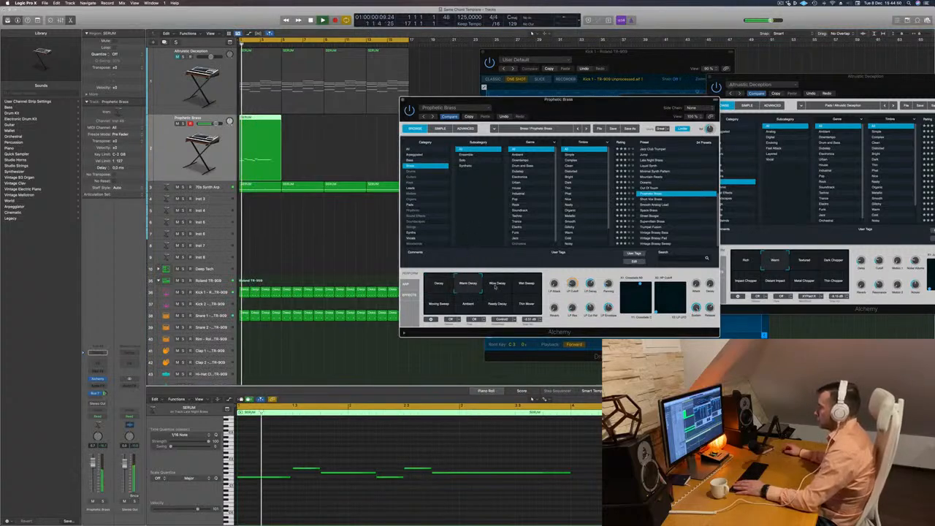
{"action": "left_click", "coordinate": [498, 283]}
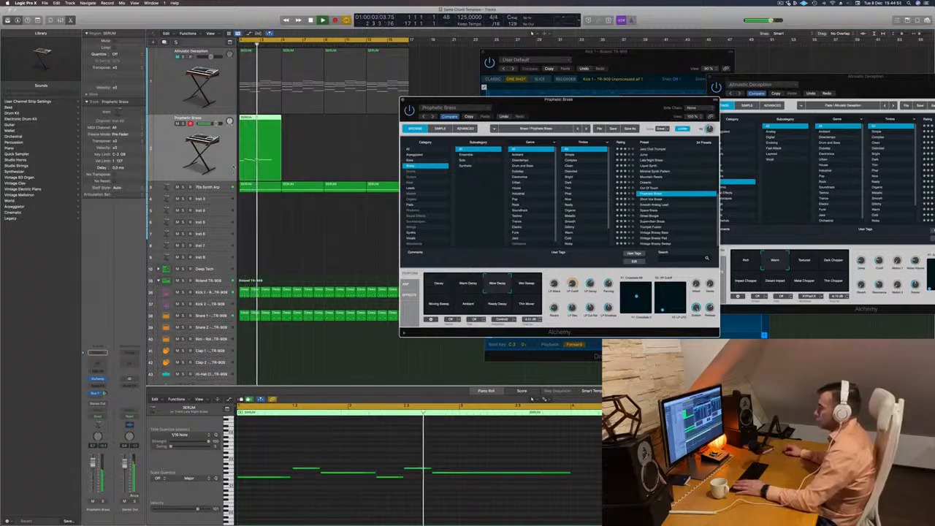
{"action": "left_click", "coordinate": [175, 149]}
{"action": "key", "text": "Return"}
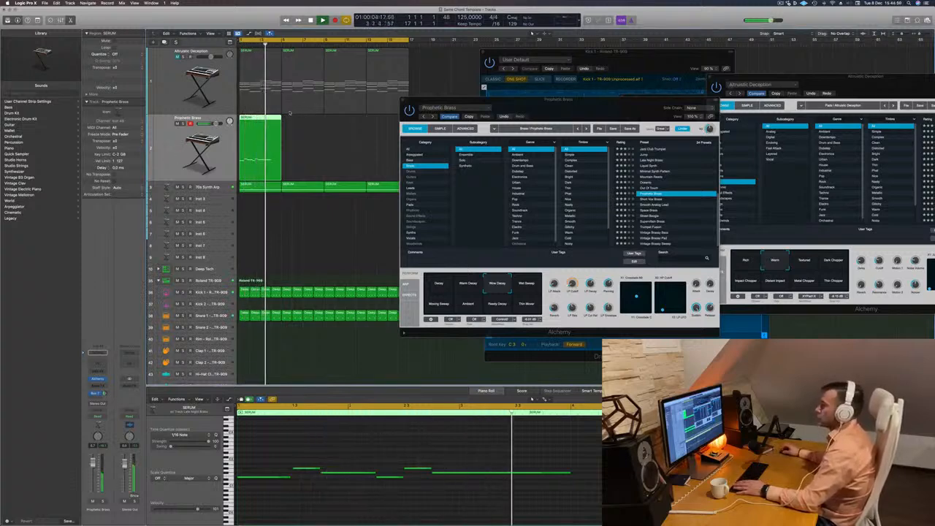
{"action": "key", "text": "Return"}
Copy the brass region to bar 5 and lower the copy's second note to the pitch of its first.
{"action": "left_click_drag", "start_coordinate": [258, 120], "coordinate": [303, 125]}
{"action": "key", "text": "space"}
{"action": "key", "text": "space"}
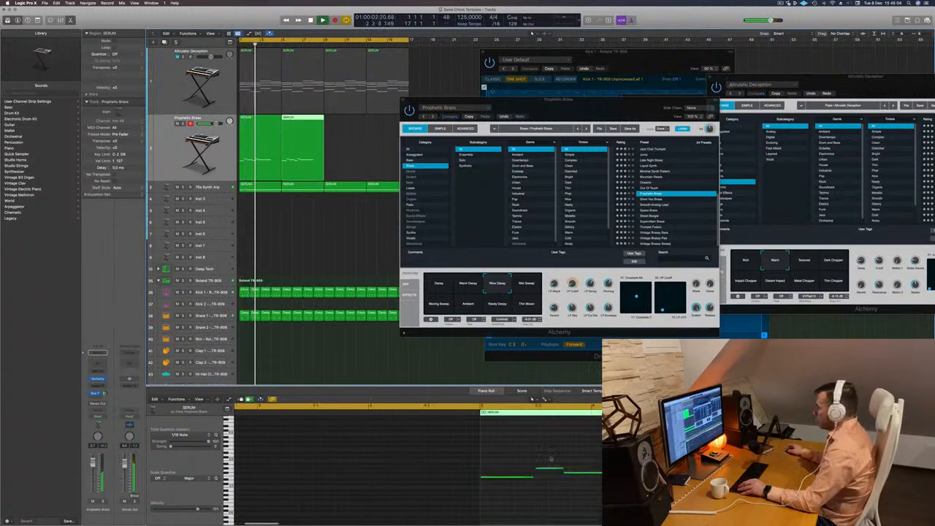
{"action": "left_click_drag", "start_coordinate": [547, 455], "coordinate": [611, 464]}
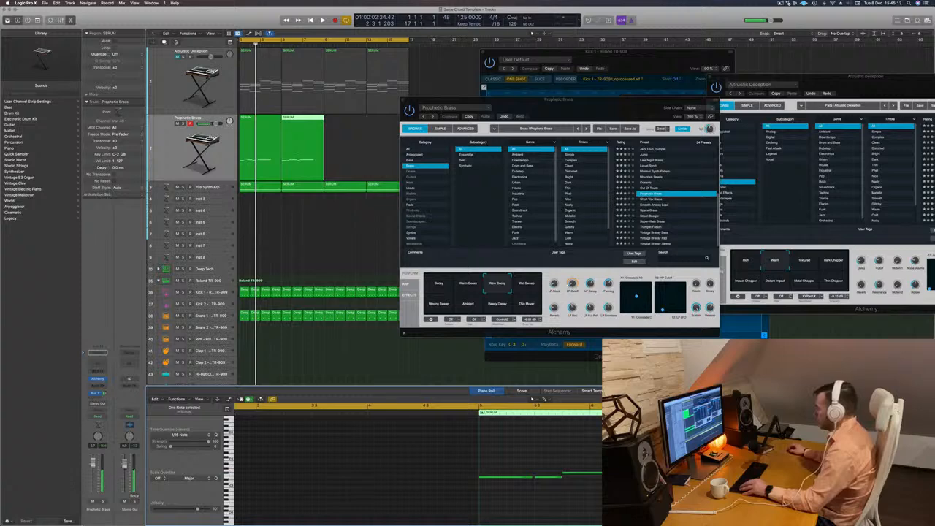
{"action": "key", "text": "space"}
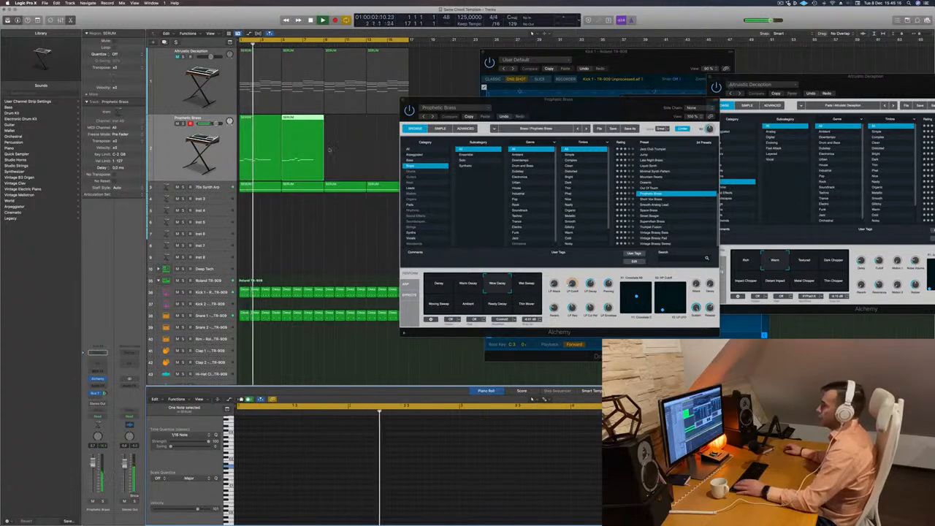
Show both brass regions together in the Piano Roll and try different pitches for the copy's second and third notes.
{"action": "left_click_drag", "start_coordinate": [346, 152], "coordinate": [270, 144]}
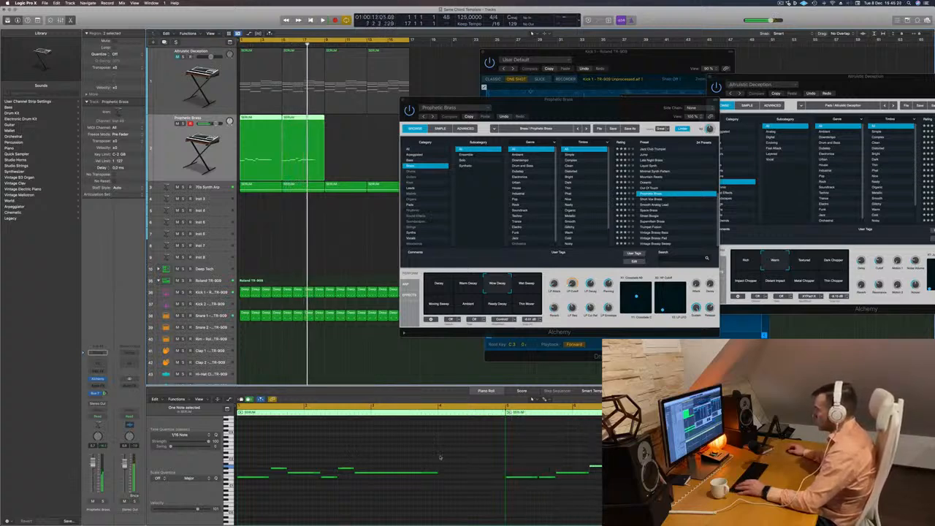
{"action": "key", "text": "Return"}
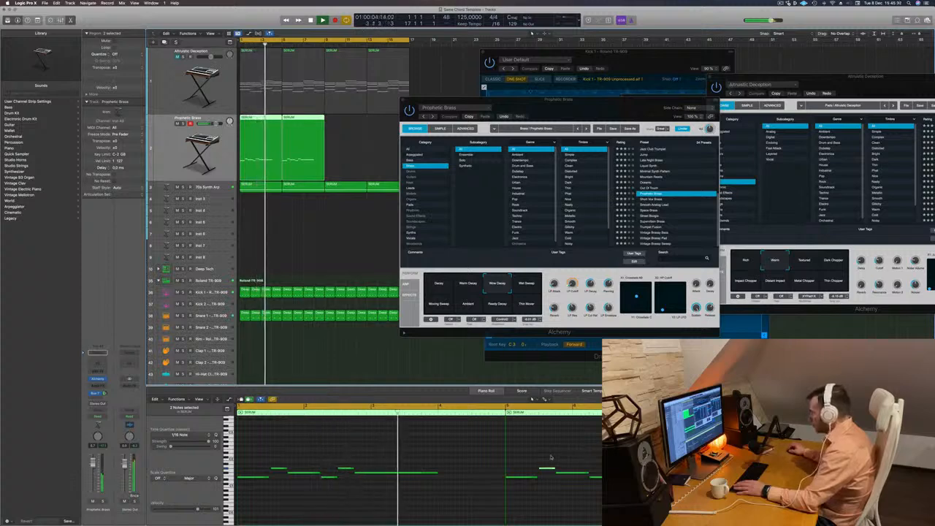
{"action": "left_click", "coordinate": [572, 475]}
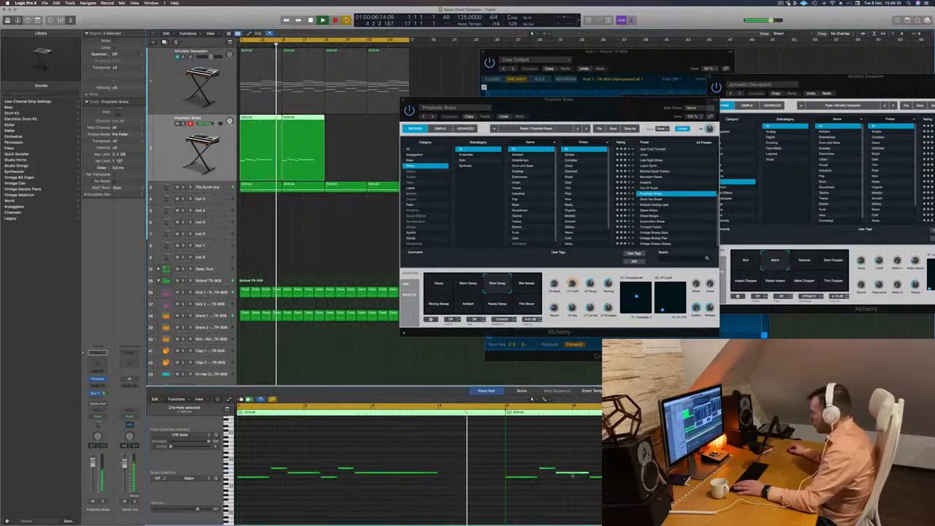
{"action": "key", "text": "alt+Up"}
{"action": "key", "text": "alt+Up"}
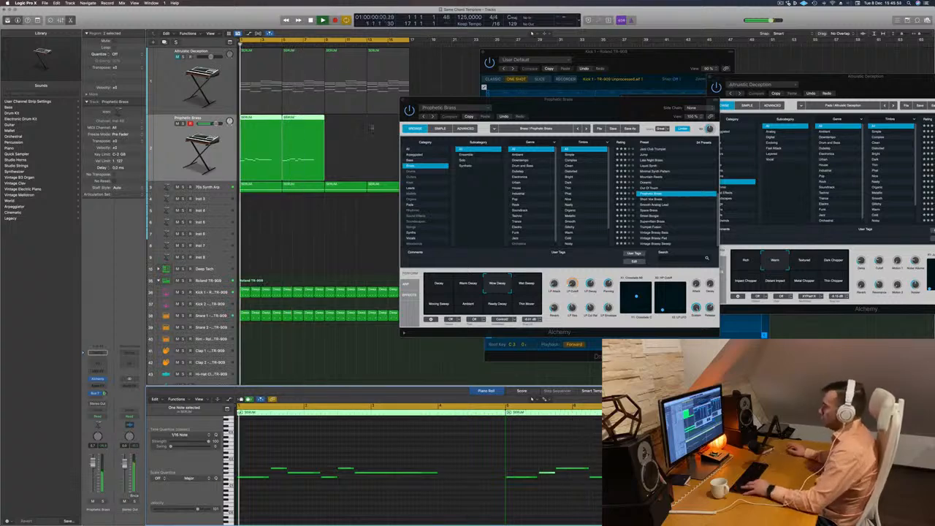
Delete the copied brass region at bar 5 and reselect the original one.
{"action": "left_click_drag", "start_coordinate": [368, 126], "coordinate": [317, 148]}
{"action": "key", "text": "BackSpace"}
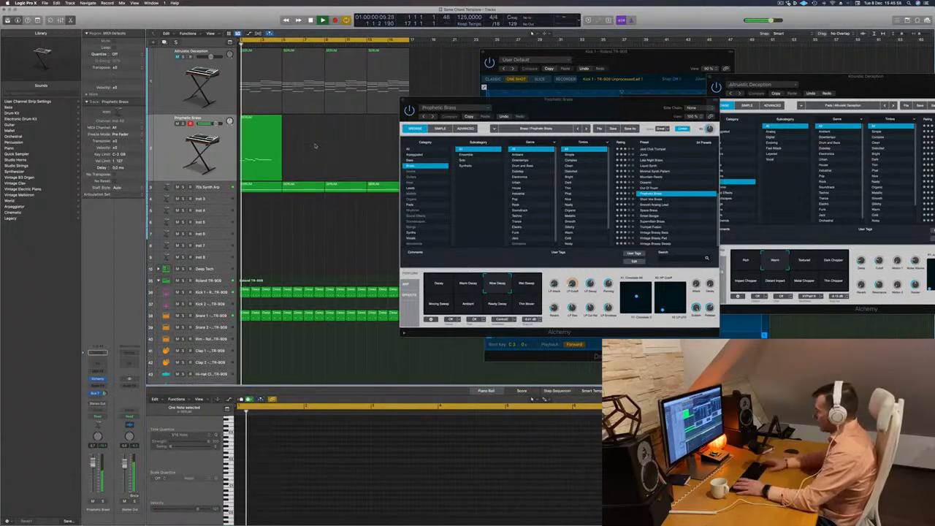
{"action": "left_click", "coordinate": [265, 150]}
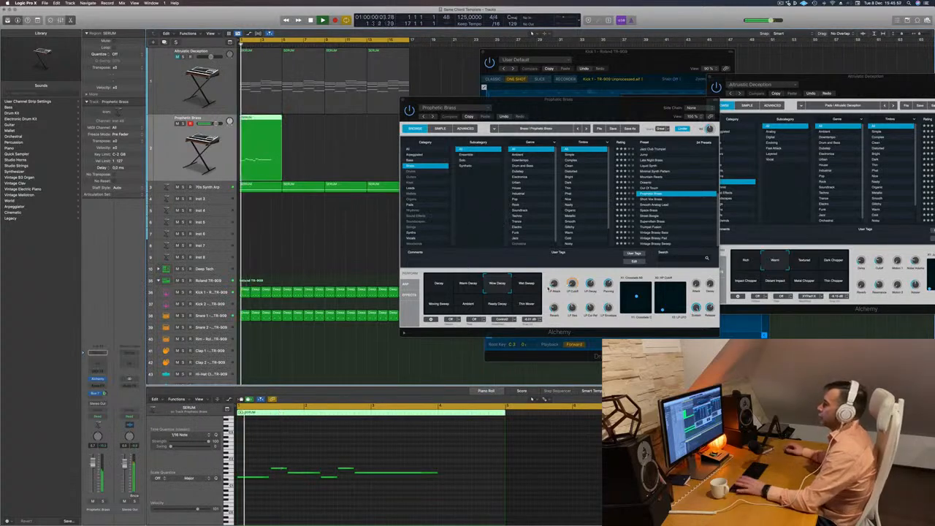
Adjust the LP Cutoff of Prophetic Brass and audition its Moving Sweep, Ambient and Decay variations against the loop.
{"action": "left_click_drag", "start_coordinate": [572, 283], "coordinate": [574, 270]}
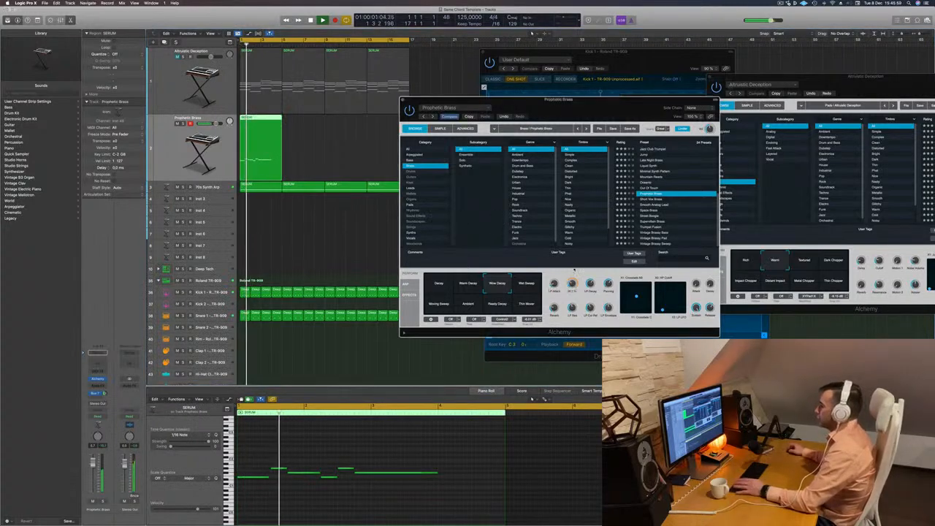
{"action": "left_click", "coordinate": [521, 283]}
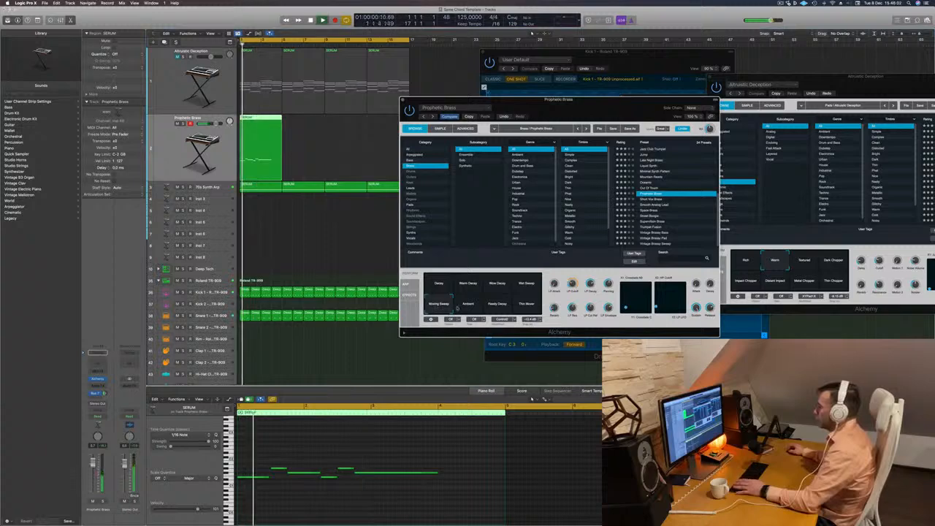
{"action": "left_click", "coordinate": [472, 307]}
{"action": "key", "text": "space"}
{"action": "key", "text": "space"}
{"action": "left_click", "coordinate": [505, 307]}
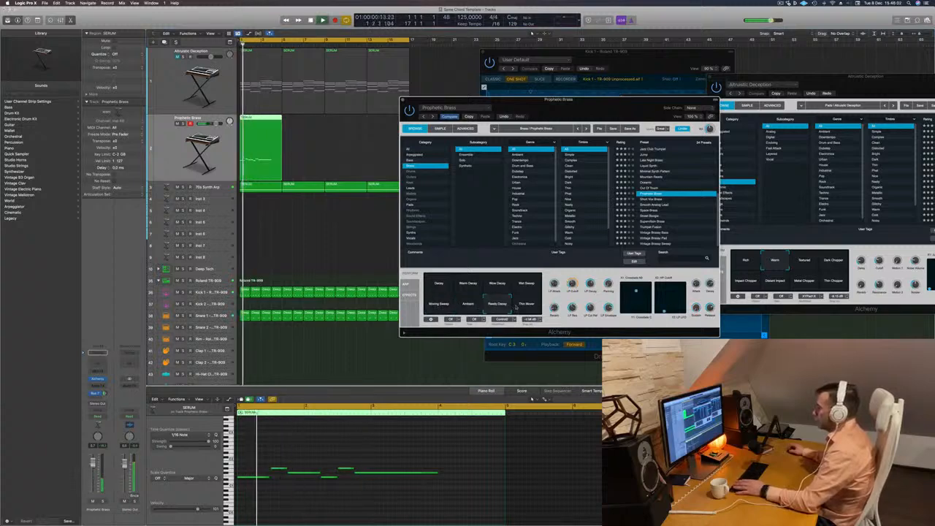
{"action": "left_click", "coordinate": [441, 286]}
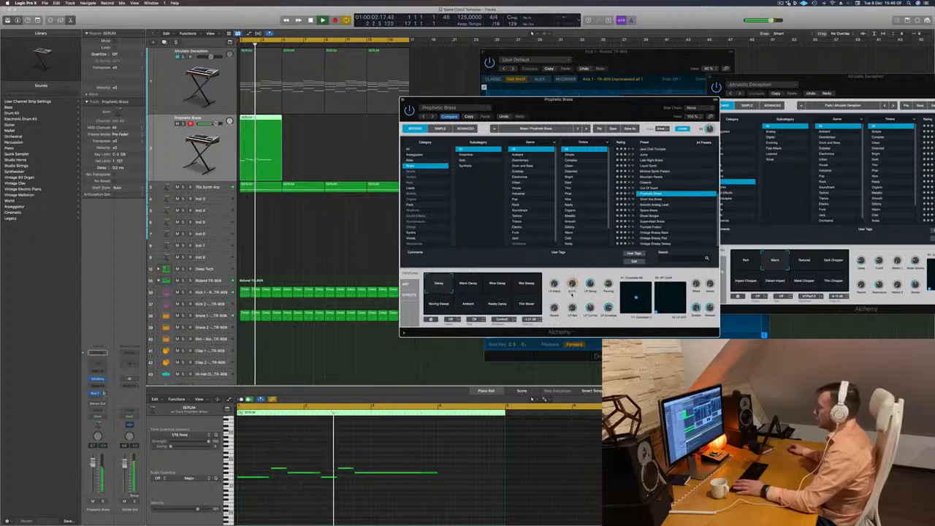
Move the Prophetic Brass instrument window off the arrangement and set its variation to Warm Decay.
{"action": "left_click_drag", "start_coordinate": [511, 99], "coordinate": [542, 87]}
{"action": "key", "text": "space"}
{"action": "key", "text": "space"}
{"action": "left_click", "coordinate": [500, 273]}
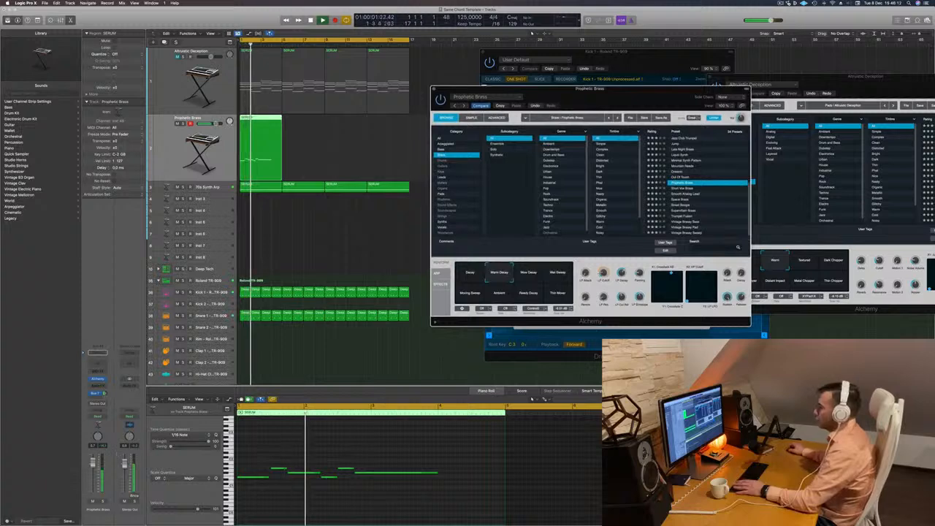
Stop playback, move the Prophetic Brass window further clear of the tracks, and briefly toggle Musical Typing on and off.
{"action": "key", "text": "Return"}
{"action": "left_click", "coordinate": [310, 248]}
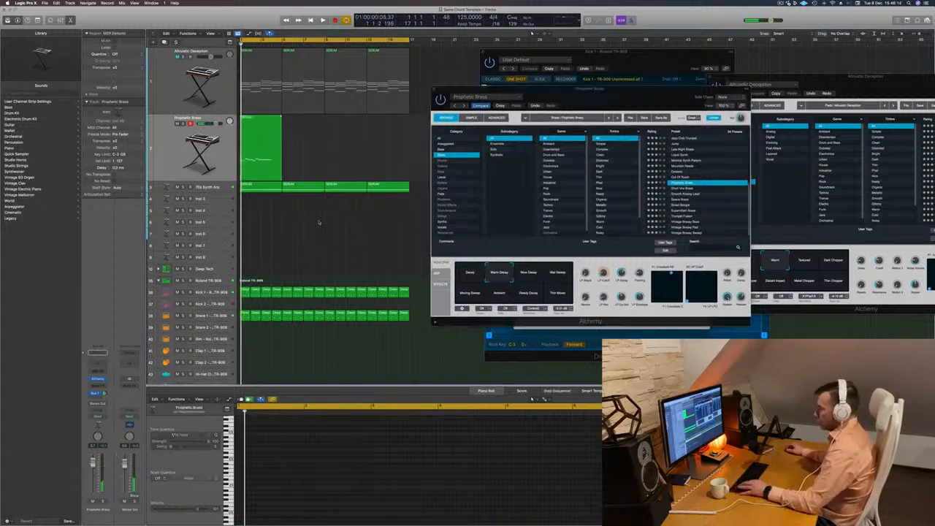
{"action": "key", "text": "super+k"}
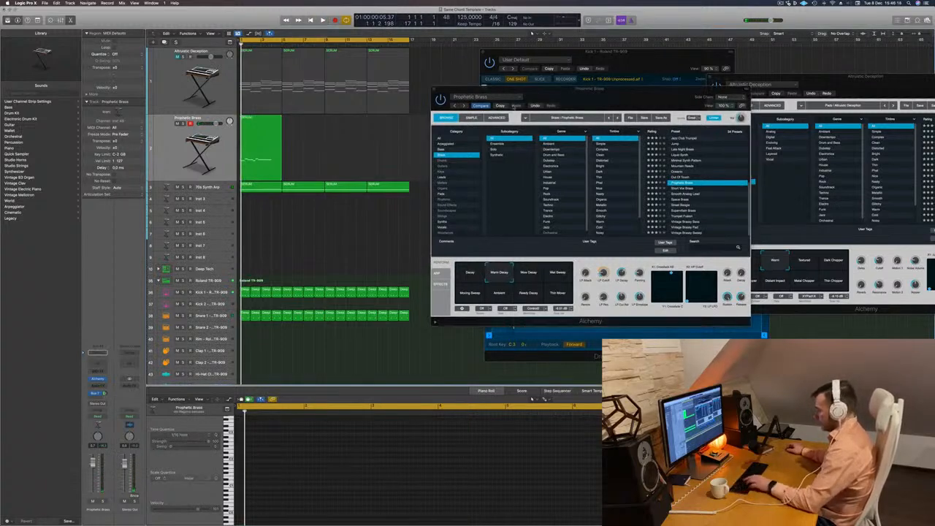
{"action": "left_click_drag", "start_coordinate": [614, 98], "coordinate": [722, 135]}
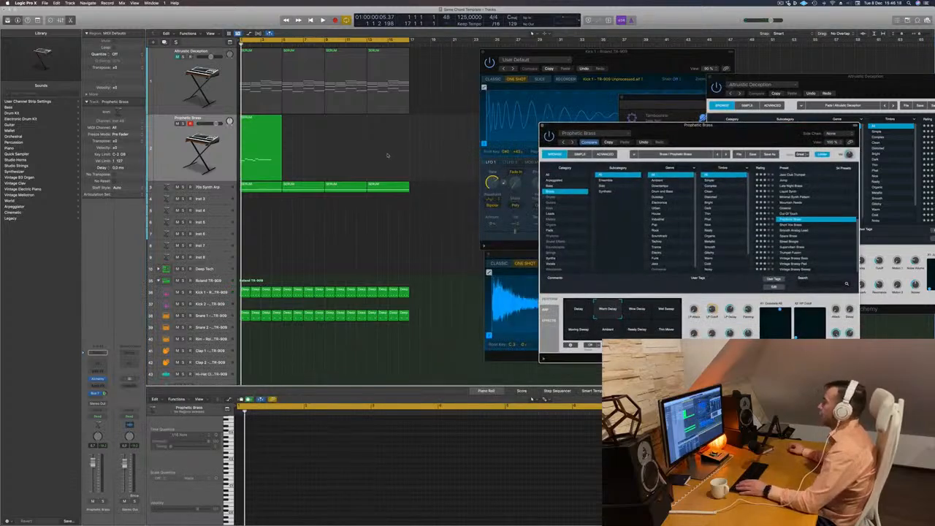
{"action": "left_click", "coordinate": [309, 168]}
{"action": "key", "text": "super+k"}
{"action": "key", "text": "super+k"}
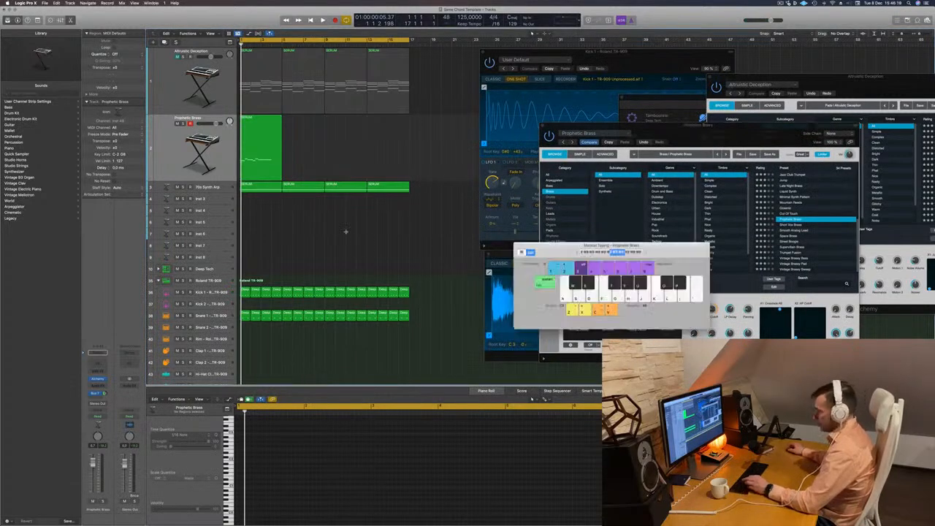
Show the mixer, copy the 70s Synth Arp's Compressor onto the Prophetic Brass channel and play the loop.
{"action": "key", "text": "x"}
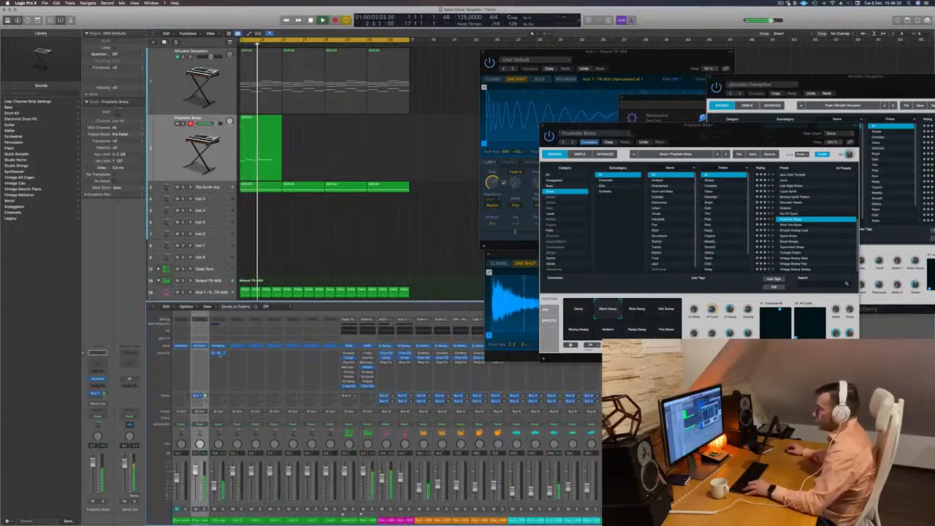
{"action": "left_click_drag", "start_coordinate": [200, 355], "coordinate": [200, 354]}
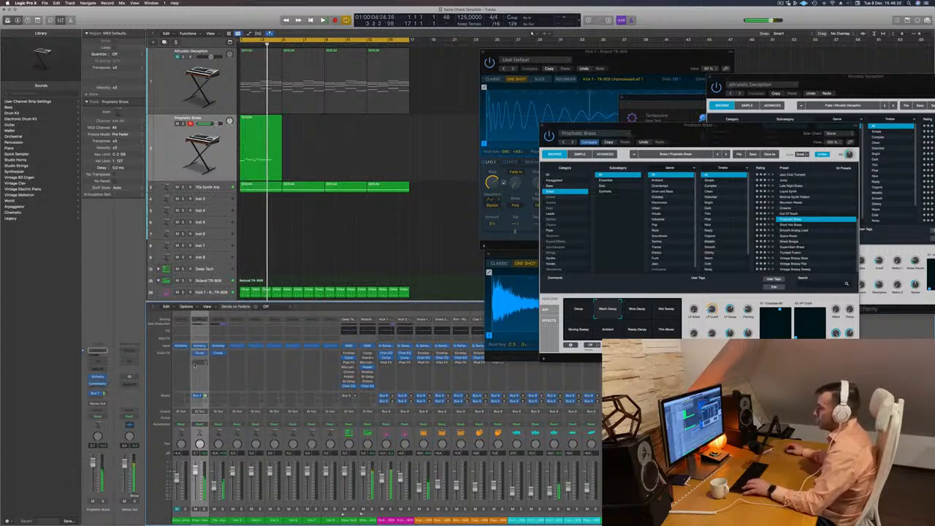
{"action": "key", "text": "space"}
{"action": "key", "text": "space"}
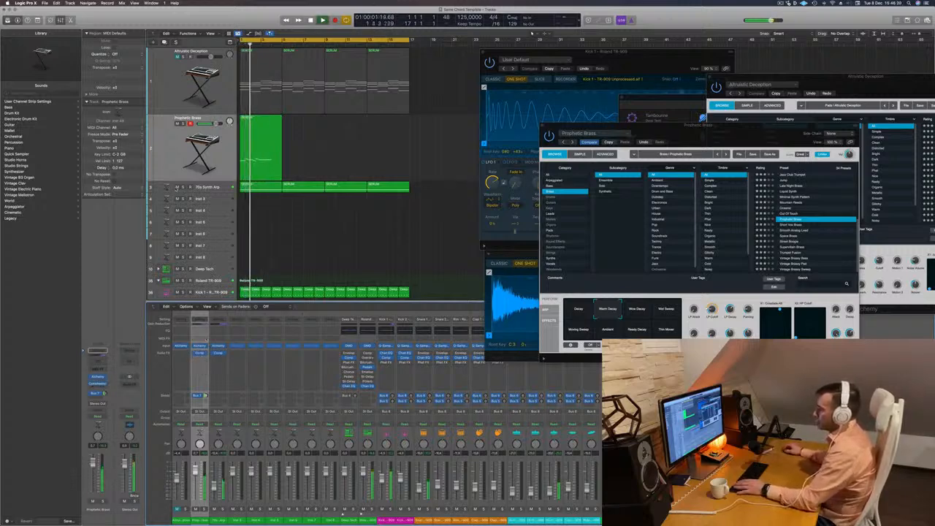
Mute the 70s Synth Arp track and repeat the Prophetic Brass region three more times to fill the loop.
{"action": "left_click", "coordinate": [176, 187]}
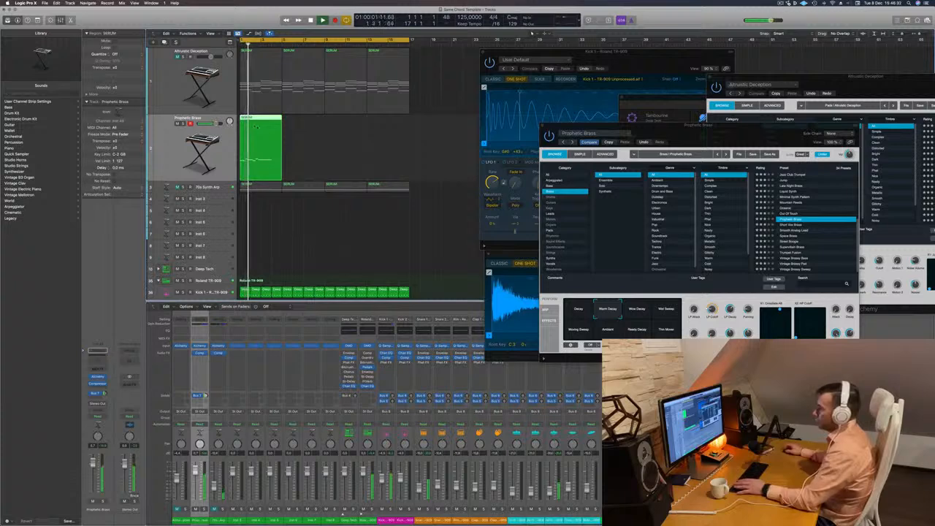
{"action": "left_click_drag", "start_coordinate": [255, 126], "coordinate": [354, 122]}
{"action": "key", "text": "space"}
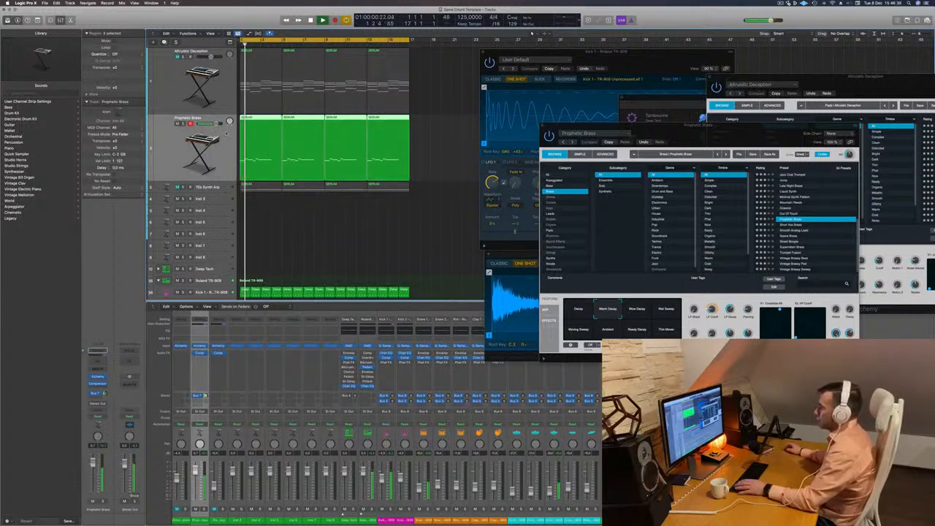
Show the four Prophetic Brass regions in the Piano Roll and replay the loop from the beginning.
{"action": "key", "text": "p"}
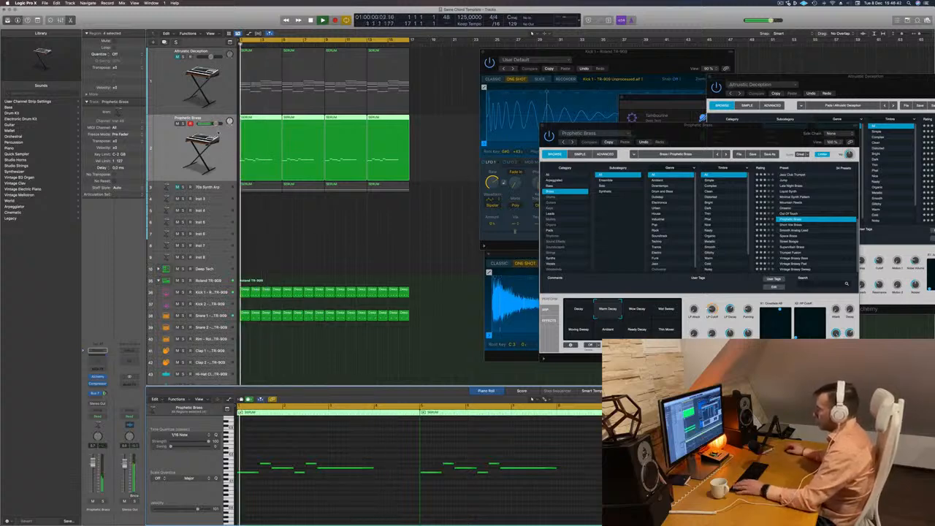
{"action": "key", "text": "Return"}
Duplicate the Prophetic Brass track with its instrument settings and copy the first Prophetic Brass region onto it.
{"action": "key", "text": "Return"}
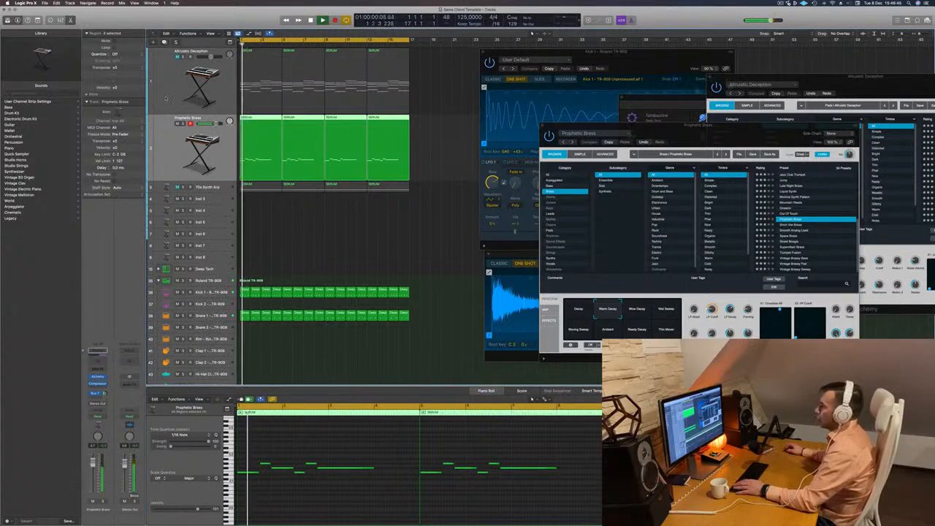
{"action": "key", "text": "Return"}
{"action": "key", "text": "super+d"}
{"action": "key", "text": "space"}
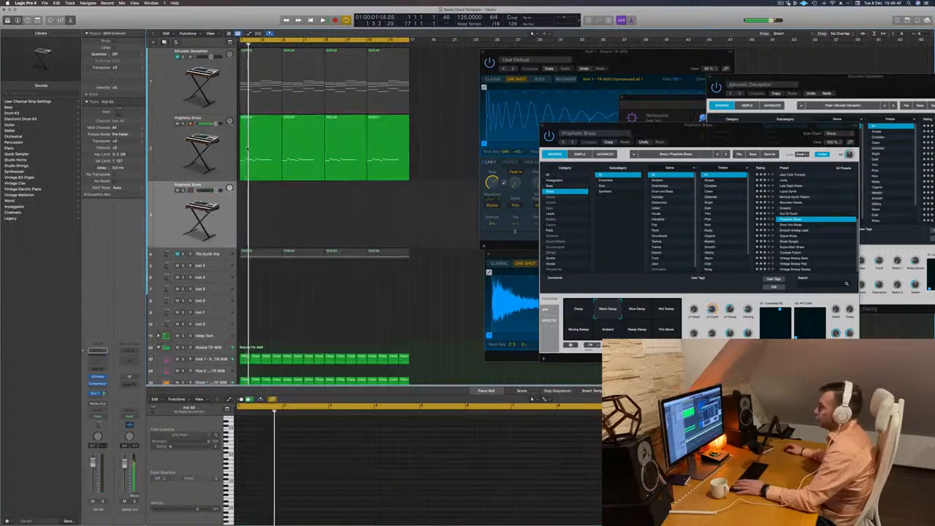
{"action": "left_click_drag", "start_coordinate": [255, 151], "coordinate": [256, 207]}
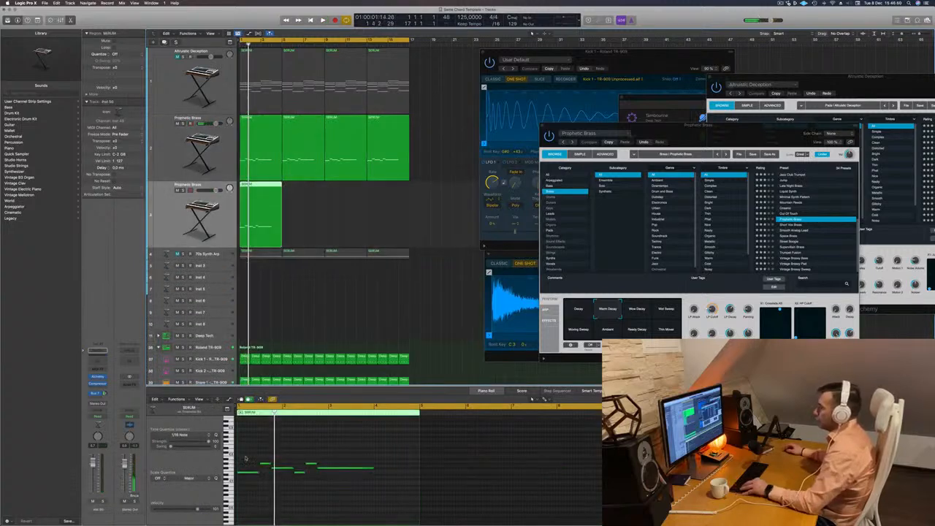
Keep only the long last note in the copied region, move it to bar 4, and repeat the region three more times across the loop.
{"action": "left_click_drag", "start_coordinate": [246, 459], "coordinate": [311, 503]}
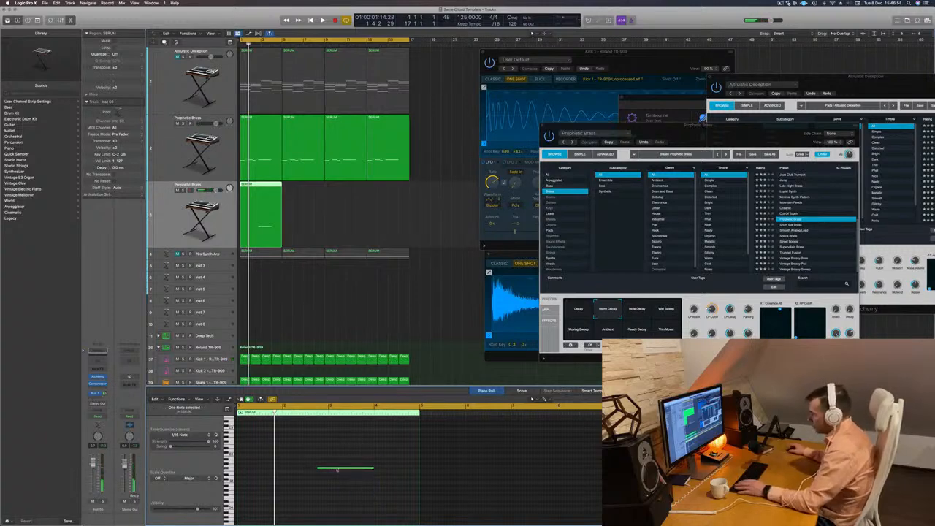
{"action": "left_click_drag", "start_coordinate": [337, 470], "coordinate": [415, 474]}
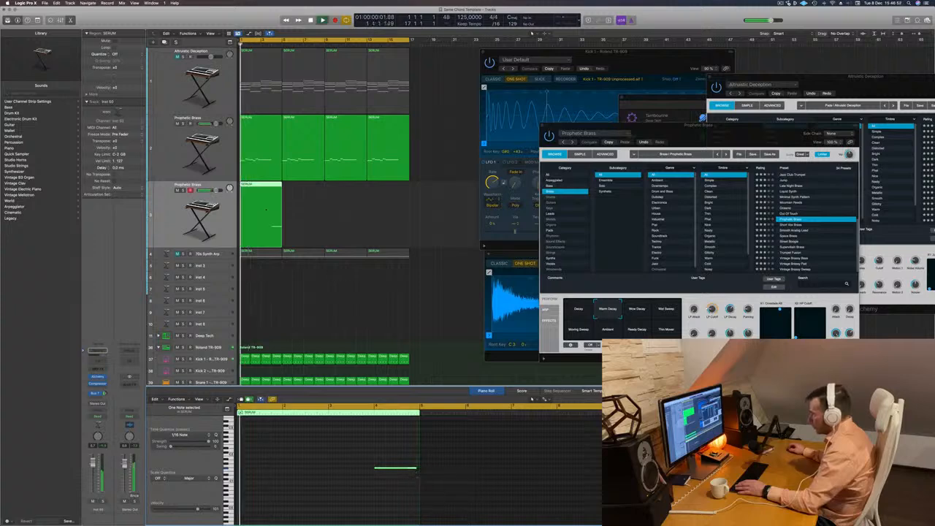
{"action": "left_click_drag", "start_coordinate": [265, 191], "coordinate": [337, 193]}
{"action": "key", "text": "space"}
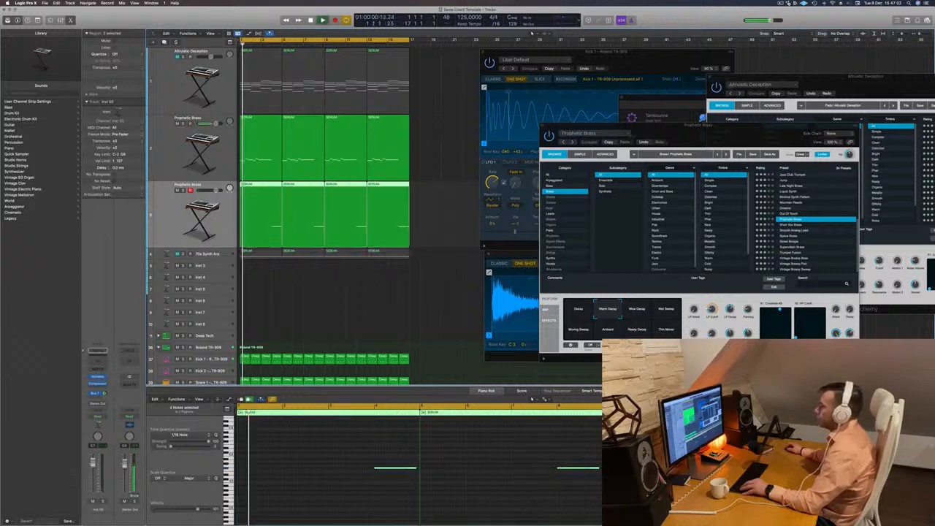
Open the duplicated brass track's Alchemy, audition Space Brass and Street Boogie over the loop, and load Supervillain Brass.
{"action": "left_click", "coordinate": [96, 377]}
{"action": "left_click_drag", "start_coordinate": [483, 93], "coordinate": [597, 127]}
{"action": "key", "text": "space"}
{"action": "key", "text": "space"}
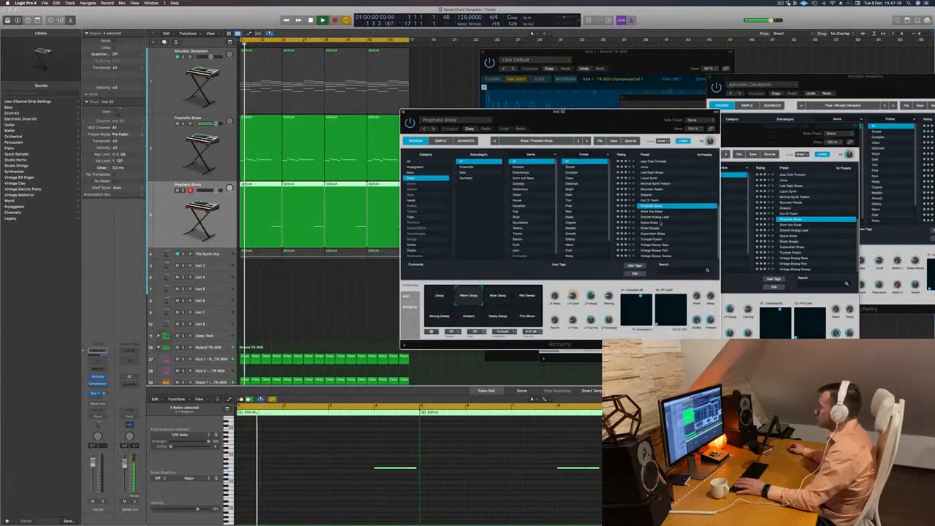
{"action": "left_click", "coordinate": [658, 222]}
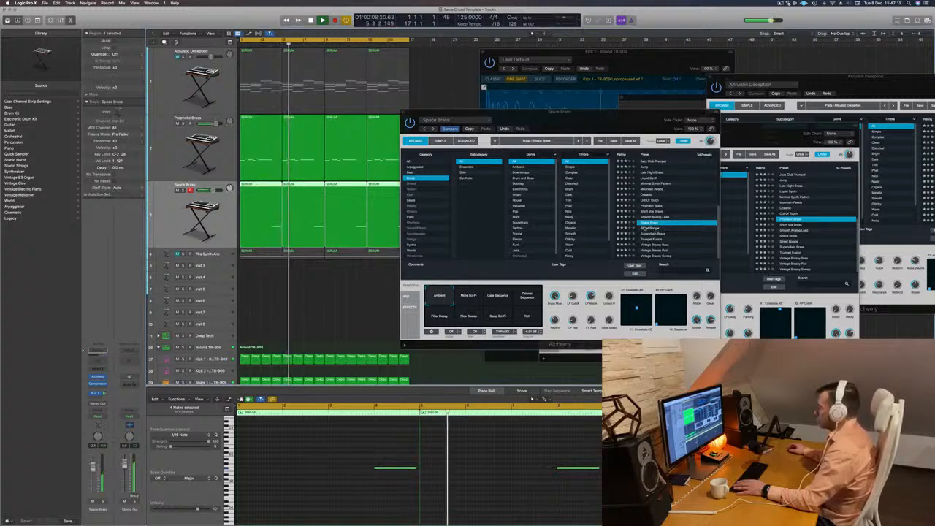
{"action": "key", "text": "Down"}
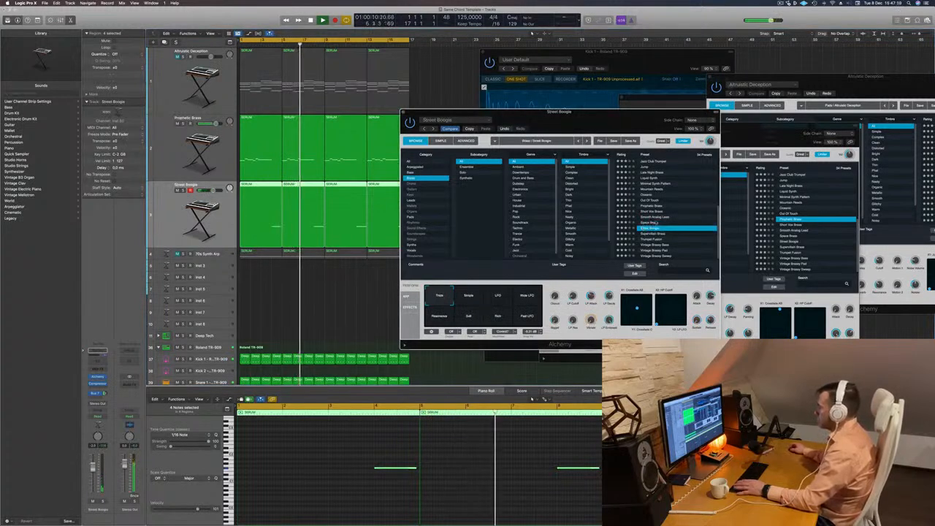
{"action": "key", "text": "Down"}
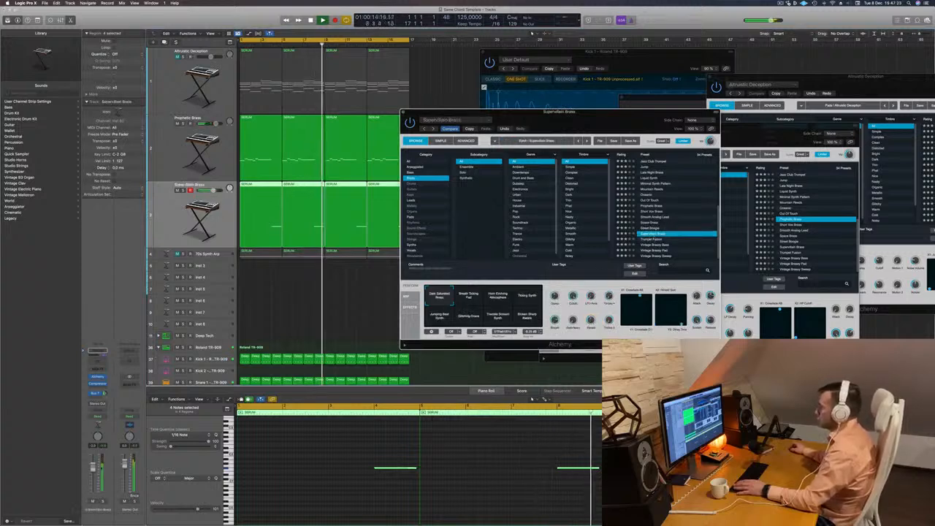
Replay the loop, lower the Supervillain Brass track's volume and close its instrument window.
{"action": "left_click_drag", "start_coordinate": [557, 112], "coordinate": [640, 95]}
{"action": "key", "text": "space"}
{"action": "key", "text": "space"}
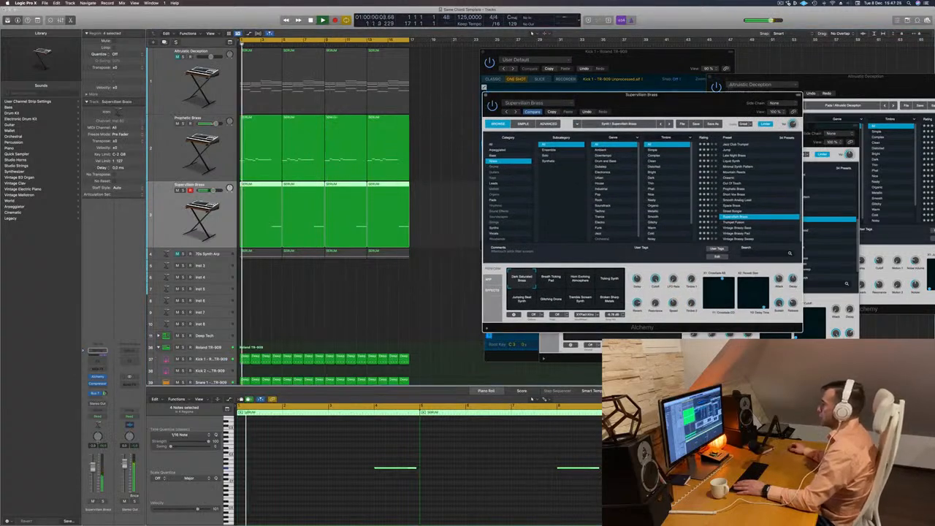
{"action": "left_click_drag", "start_coordinate": [93, 469], "coordinate": [94, 478]}
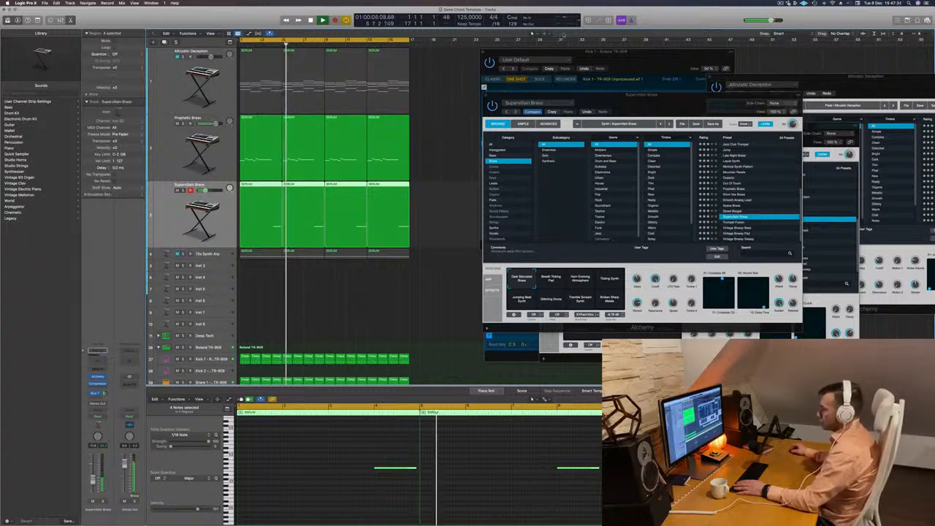
{"action": "left_click_drag", "start_coordinate": [485, 96], "coordinate": [444, 93]}
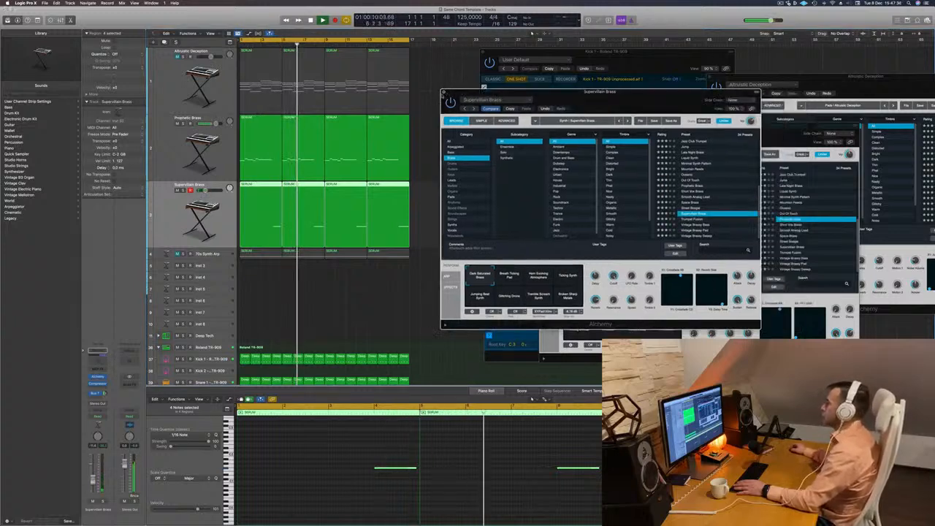
{"action": "key", "text": "super+w"}
Duplicate the Altruistic Deception track and copy its first chord region onto the new track.
{"action": "left_click", "coordinate": [181, 80]}
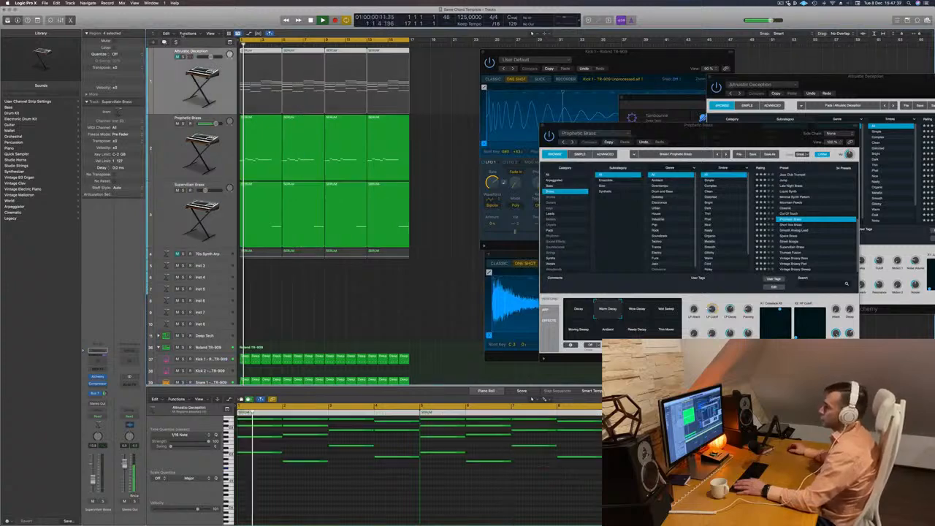
{"action": "key", "text": "super+d"}
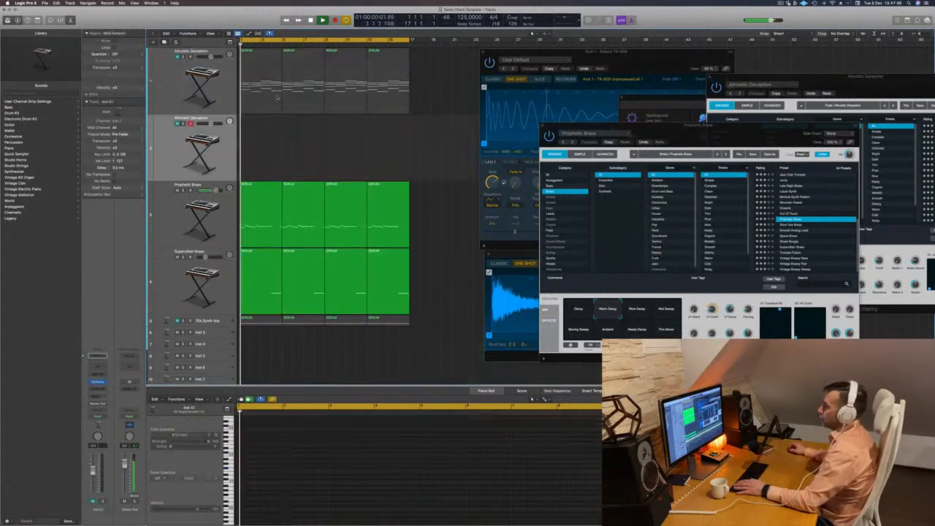
{"action": "left_click_drag", "start_coordinate": [266, 86], "coordinate": [265, 154]}
{"action": "scroll", "coordinate": [297, 451], "scroll_direction": "up", "scroll_amount": 4}
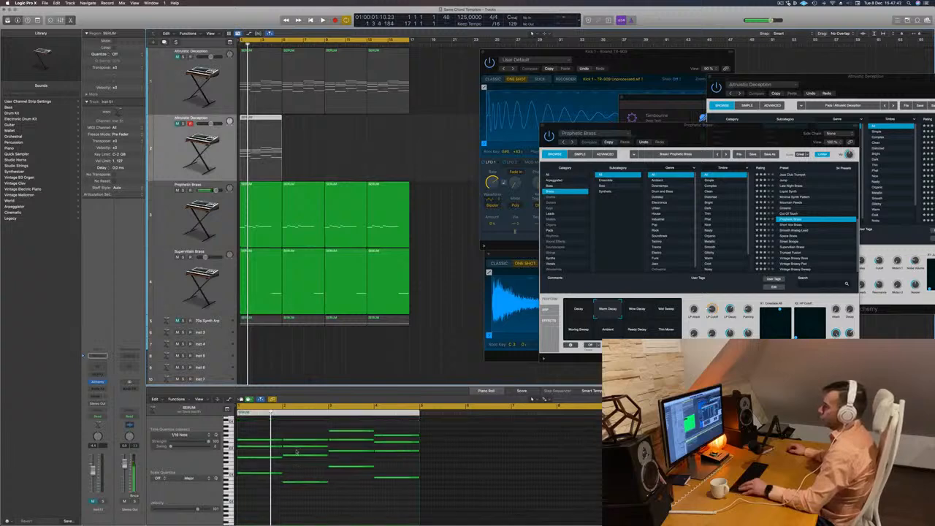
Delete the upper chord notes in the copied region, leaving only the lowest note of each chord.
{"action": "left_click_drag", "start_coordinate": [253, 433], "coordinate": [375, 473]}
{"action": "key", "text": "Delete"}
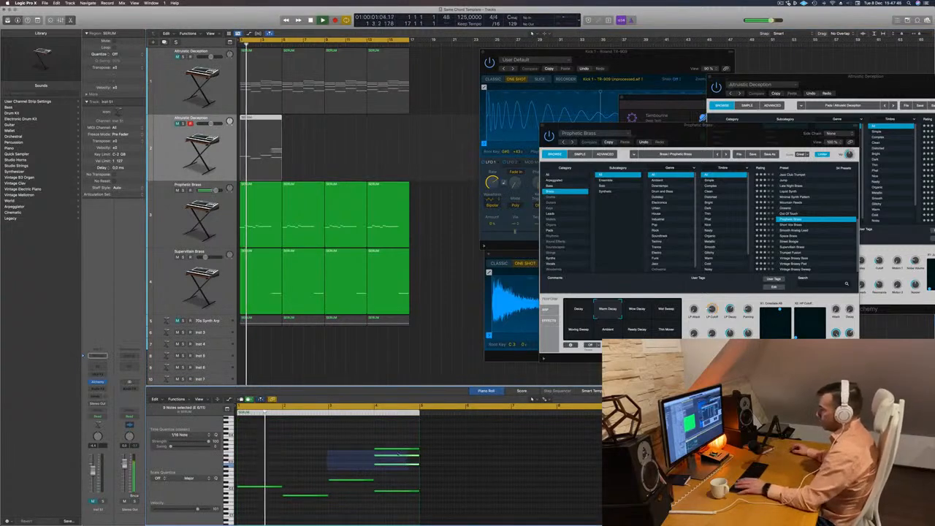
{"action": "key", "text": "Delete"}
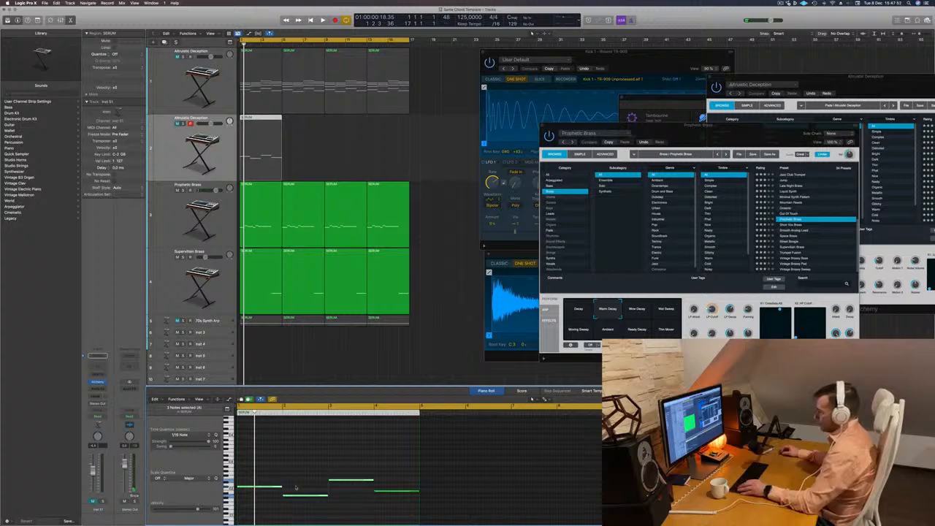
Shorten the four remaining bass notes, shift them away from the start of their bars, and copy each once within its bar.
{"action": "left_click_drag", "start_coordinate": [281, 471], "coordinate": [387, 509]}
{"action": "scroll", "coordinate": [387, 510], "scroll_direction": "up", "scroll_amount": 3}
{"action": "scroll", "coordinate": [314, 483], "scroll_direction": "left", "scroll_amount": 2}
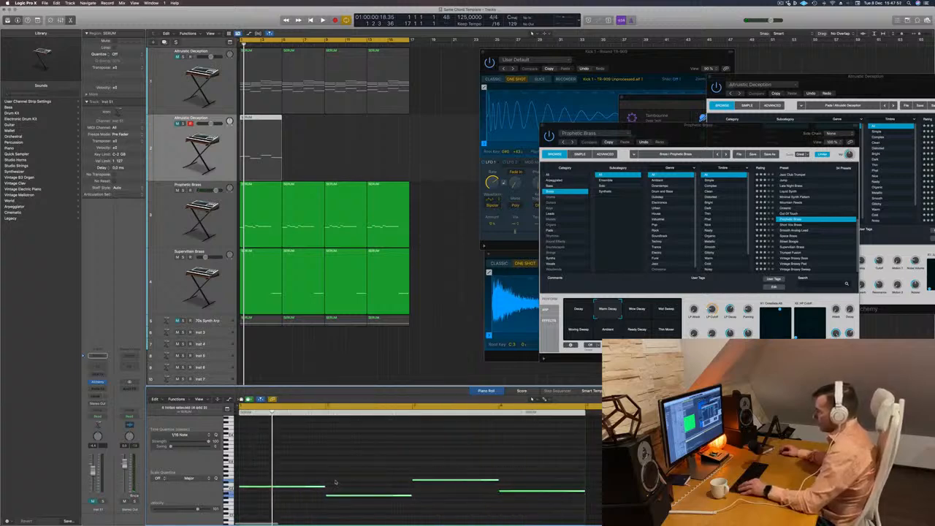
{"action": "scroll", "coordinate": [254, 491], "scroll_direction": "down", "scroll_amount": 5}
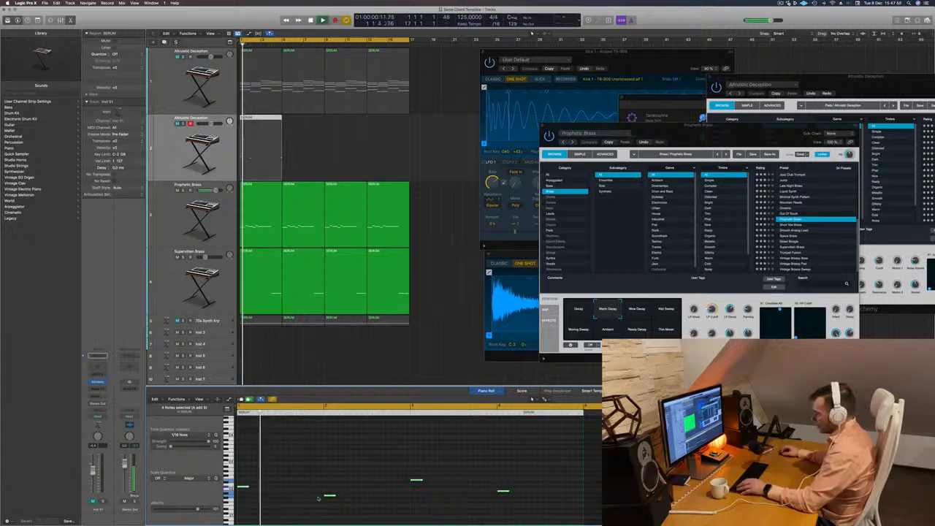
{"action": "left_click_drag", "start_coordinate": [246, 486], "coordinate": [278, 489]}
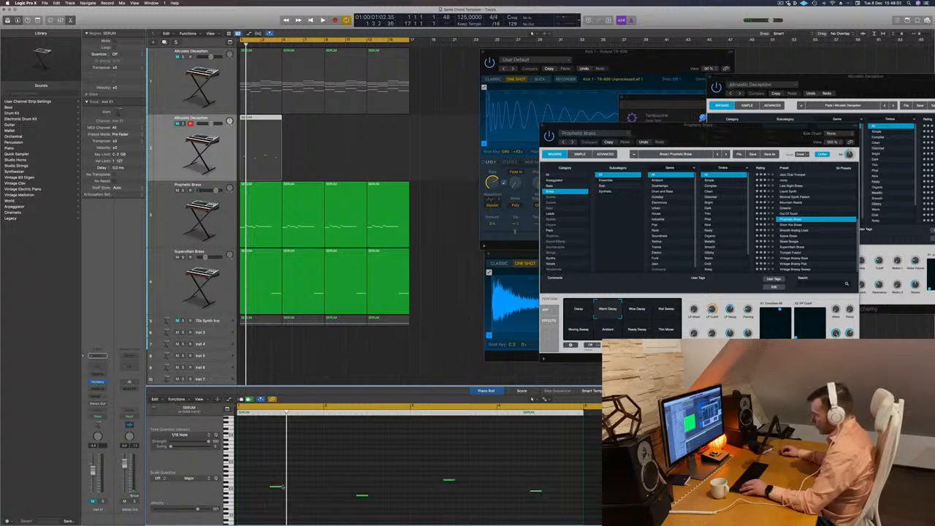
{"action": "left_click_drag", "start_coordinate": [281, 487], "coordinate": [334, 494]}
{"action": "key", "text": "space"}
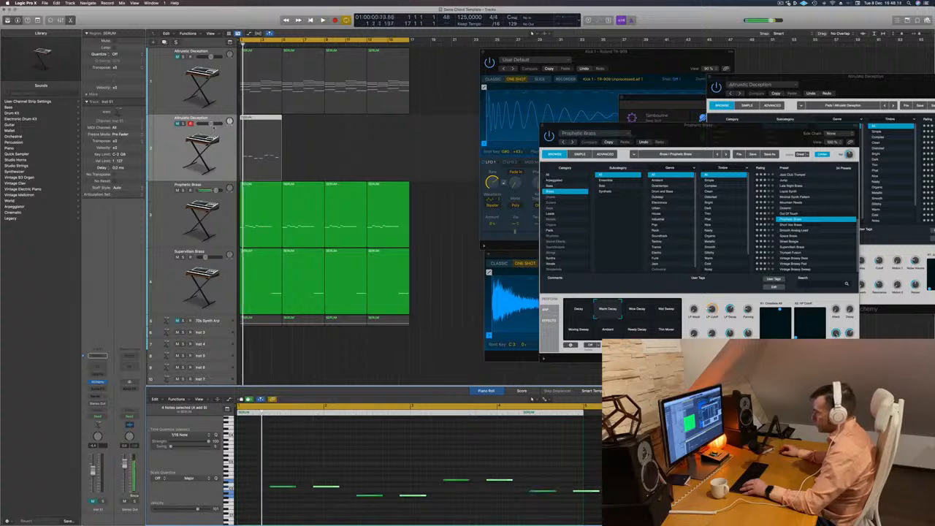
Unmute the duplicated track, open its Alchemy and load the Europa Bass preset from the Bass category.
{"action": "left_click", "coordinate": [177, 123]}
{"action": "key", "text": "space"}
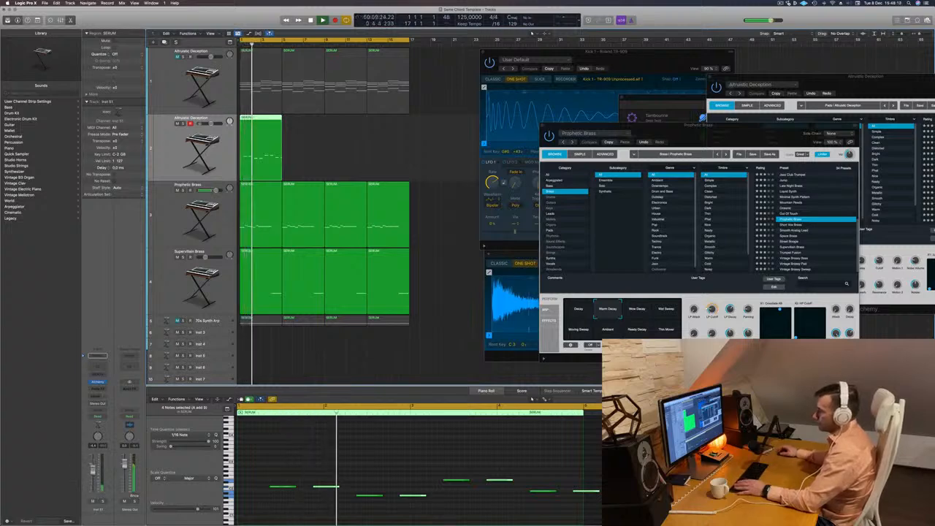
{"action": "left_click", "coordinate": [97, 381]}
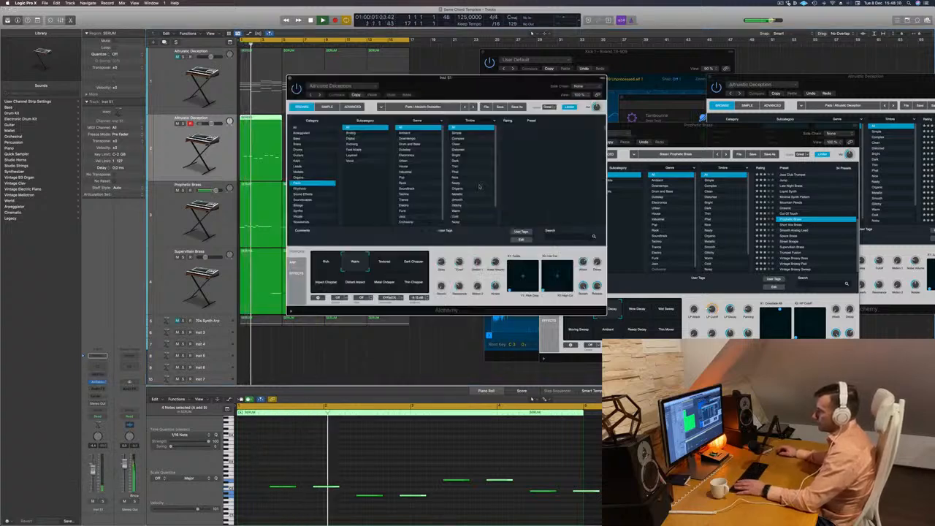
{"action": "left_click_drag", "start_coordinate": [477, 83], "coordinate": [589, 129]}
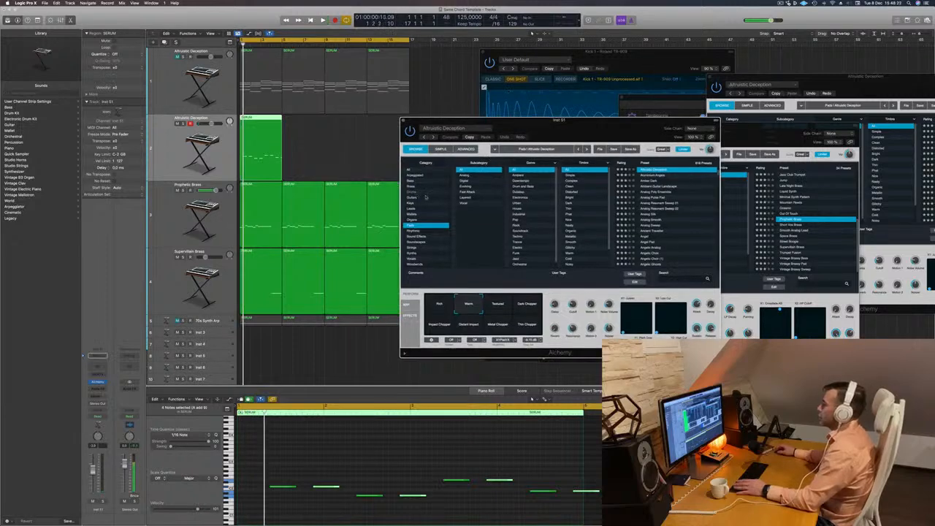
{"action": "left_click", "coordinate": [412, 182]}
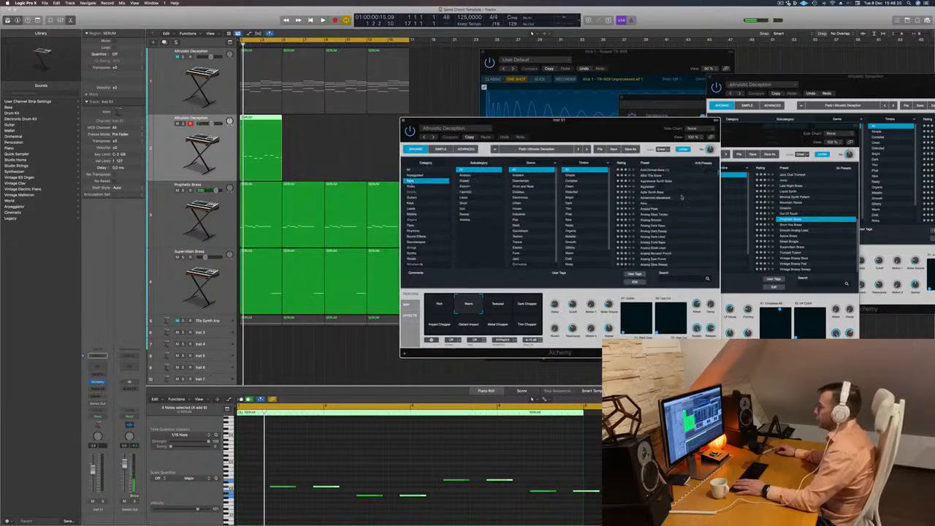
{"action": "scroll", "coordinate": [681, 195], "scroll_direction": "up", "scroll_amount": 6}
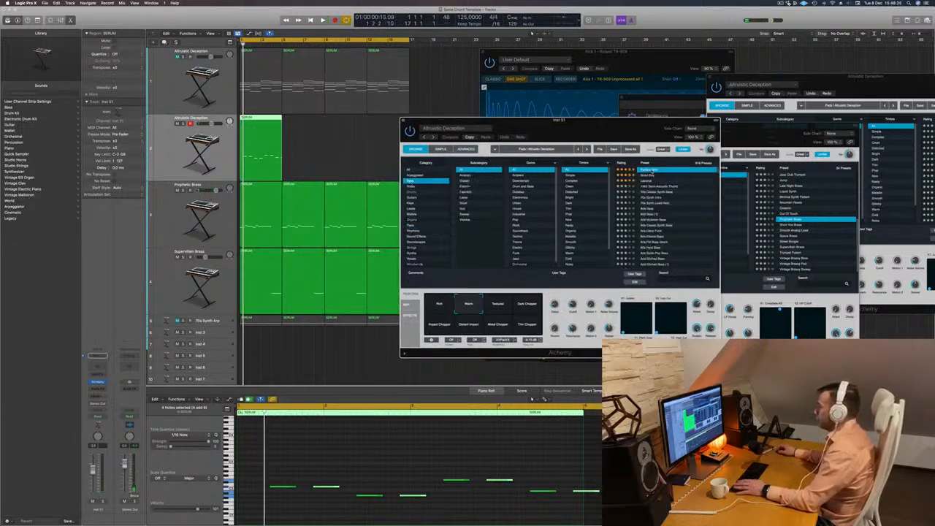
{"action": "left_click", "coordinate": [646, 170]}
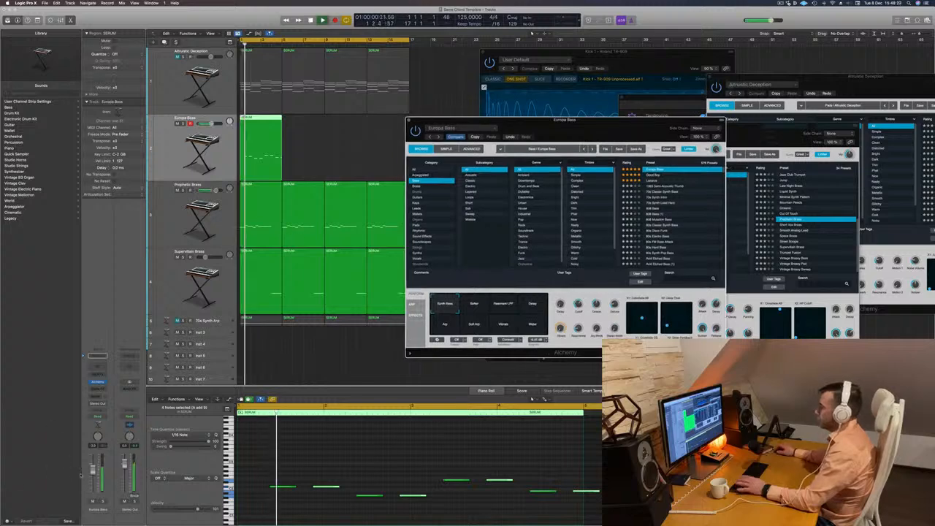
Adjust the bass track's level while auditioning Good Boy, Lazarus and 70s Classic Synth Bass, and load 808 Bass.
{"action": "left_click", "coordinate": [211, 486]}
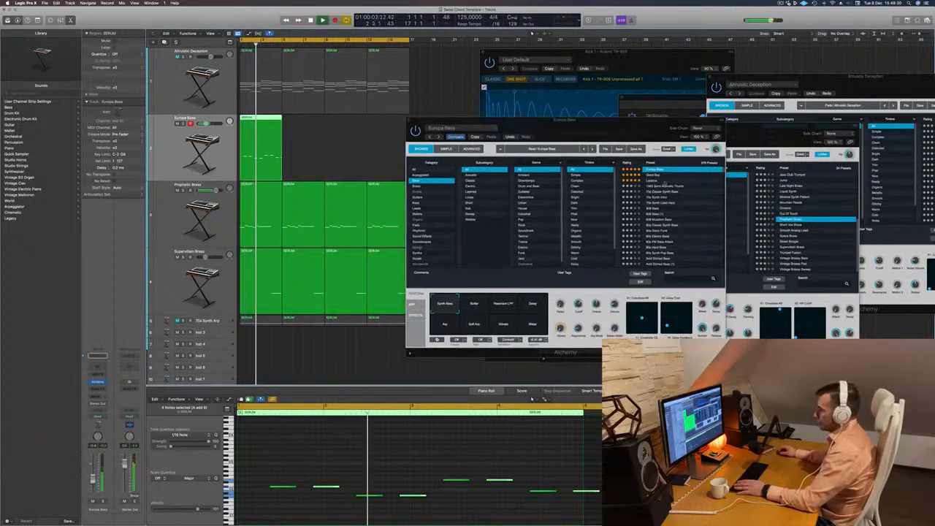
{"action": "left_click", "coordinate": [653, 175]}
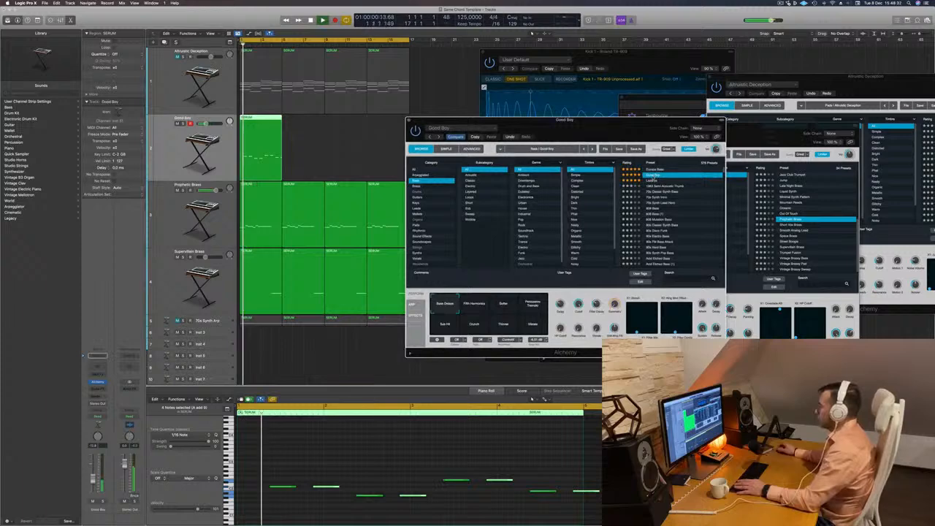
{"action": "left_click", "coordinate": [652, 181]}
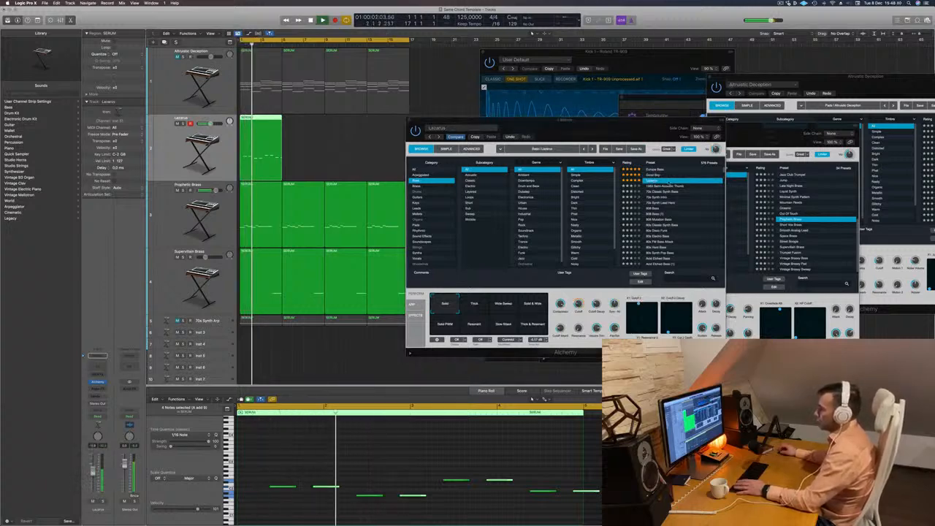
{"action": "left_click", "coordinate": [657, 191]}
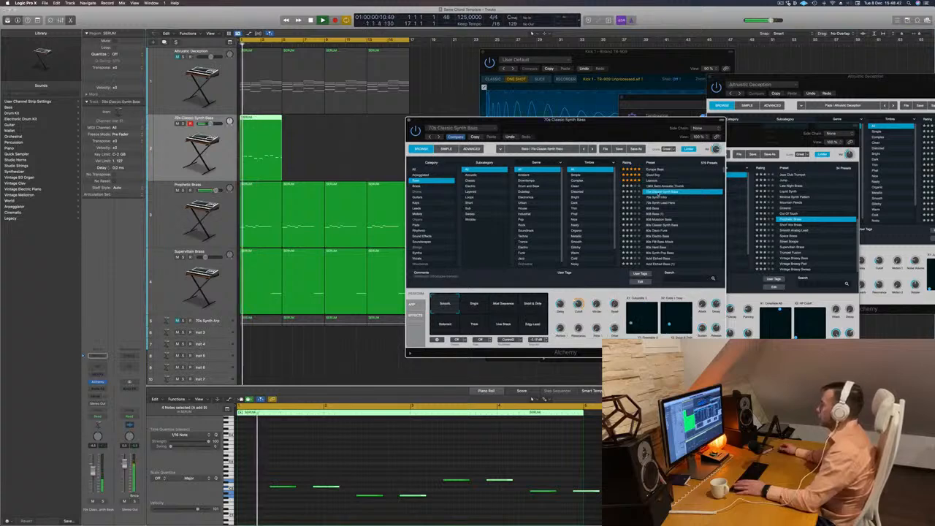
{"action": "left_click", "coordinate": [657, 198]}
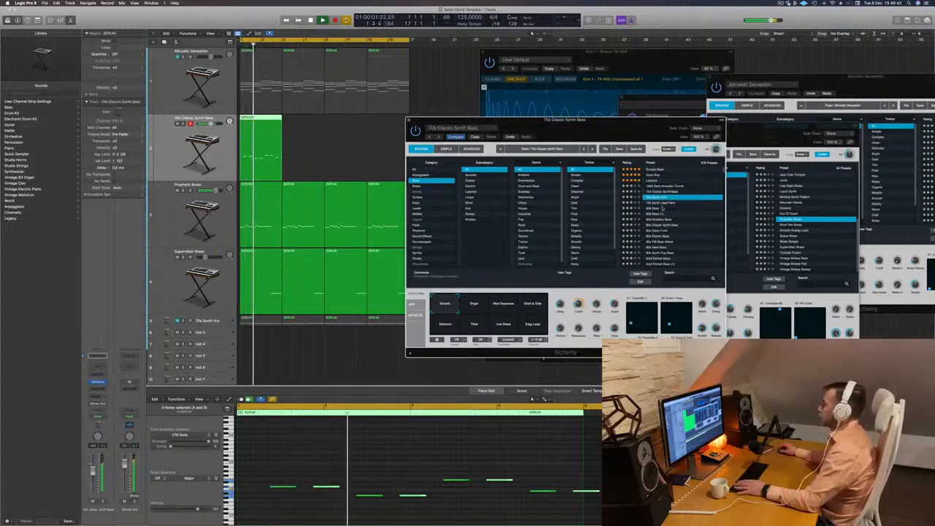
{"action": "left_click", "coordinate": [654, 209]}
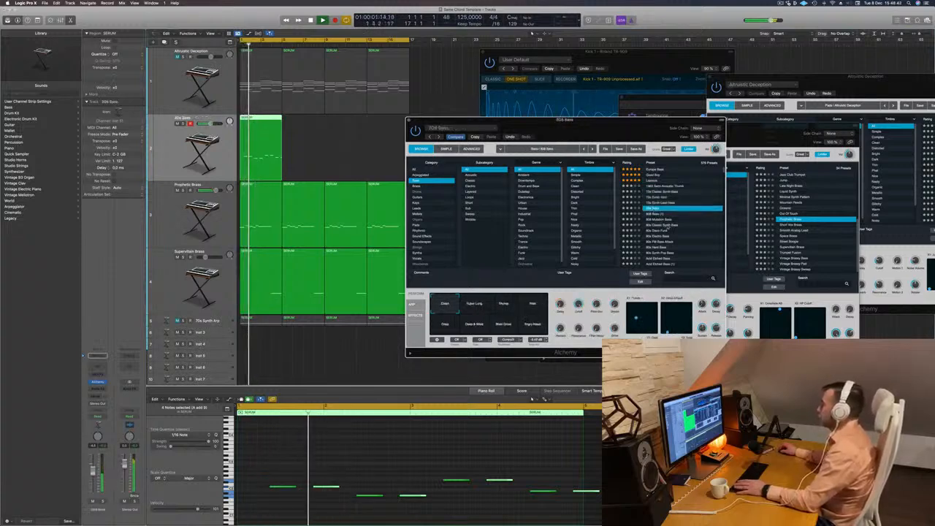
Select all eight bass notes, try them in higher octaves, and return them to their original pitch.
{"action": "scroll", "coordinate": [667, 225], "scroll_direction": "down", "scroll_amount": 2}
{"action": "left_click", "coordinate": [438, 462]}
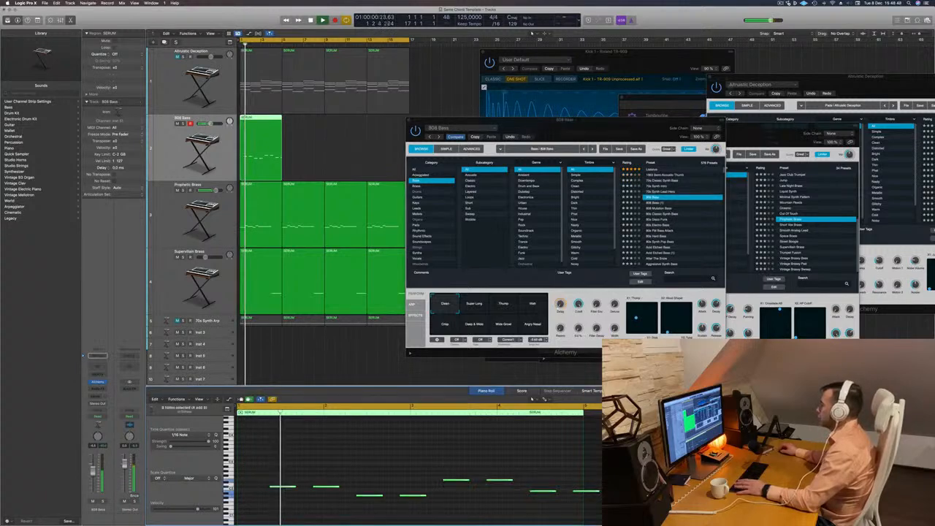
{"action": "scroll", "coordinate": [437, 462], "scroll_direction": "down", "scroll_amount": 3}
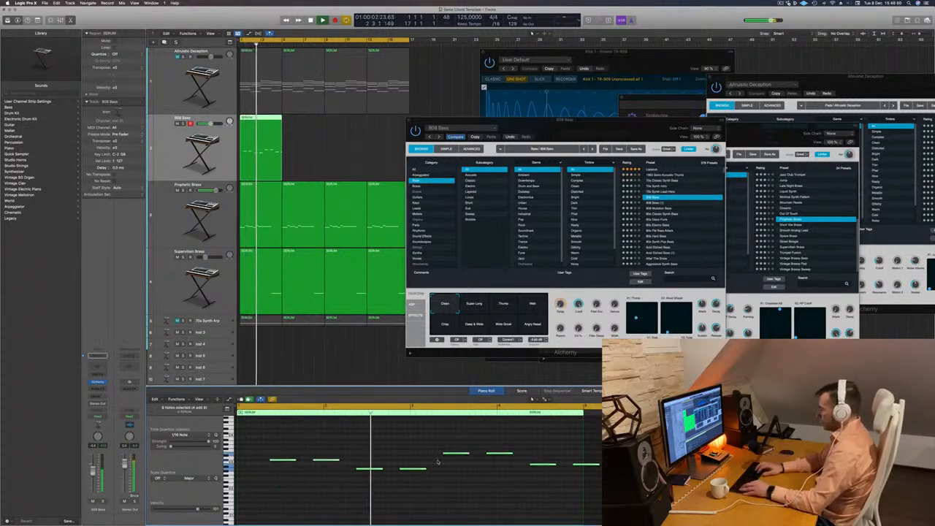
{"action": "scroll", "coordinate": [437, 461], "scroll_direction": "down", "scroll_amount": 3}
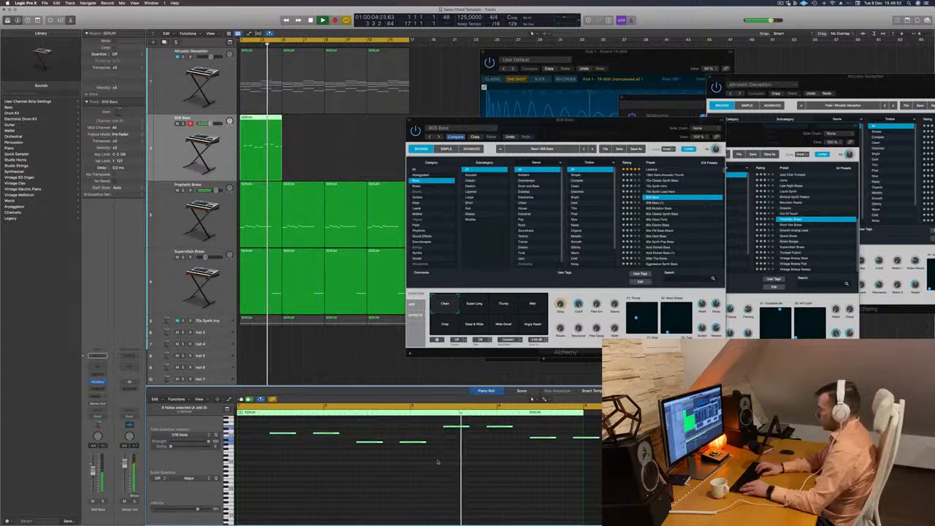
{"action": "scroll", "coordinate": [437, 462], "scroll_direction": "up", "scroll_amount": 6}
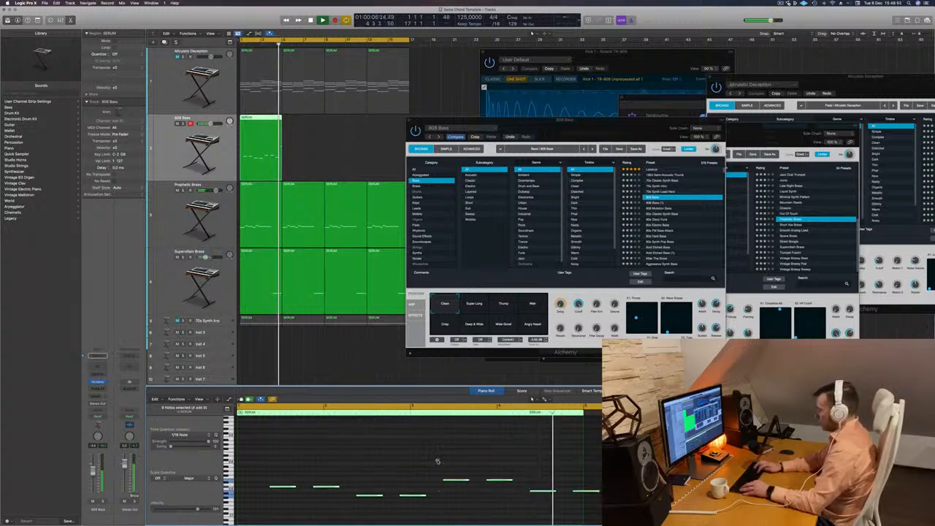
Move the bass track's Alchemy window aside and load the 808 Mutation Bass preset.
{"action": "left_click_drag", "start_coordinate": [620, 120], "coordinate": [585, 119]}
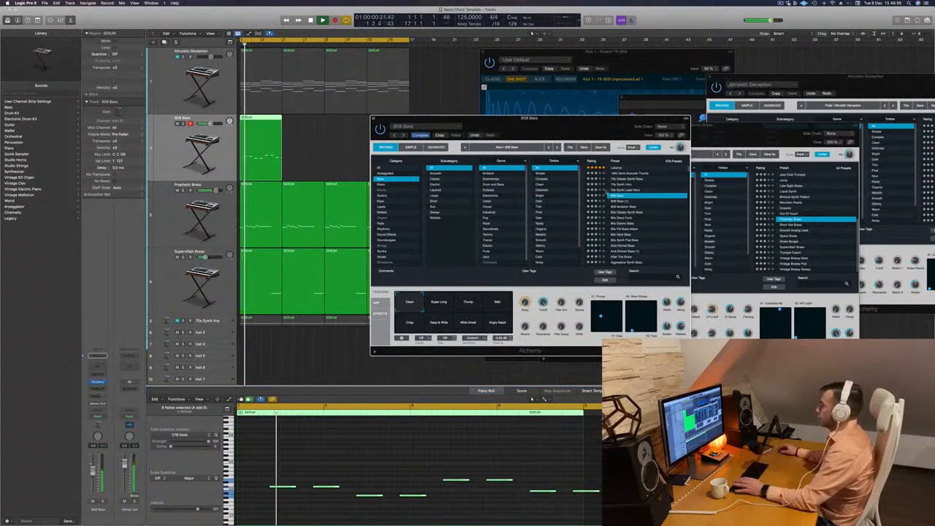
{"action": "left_click", "coordinate": [637, 208]}
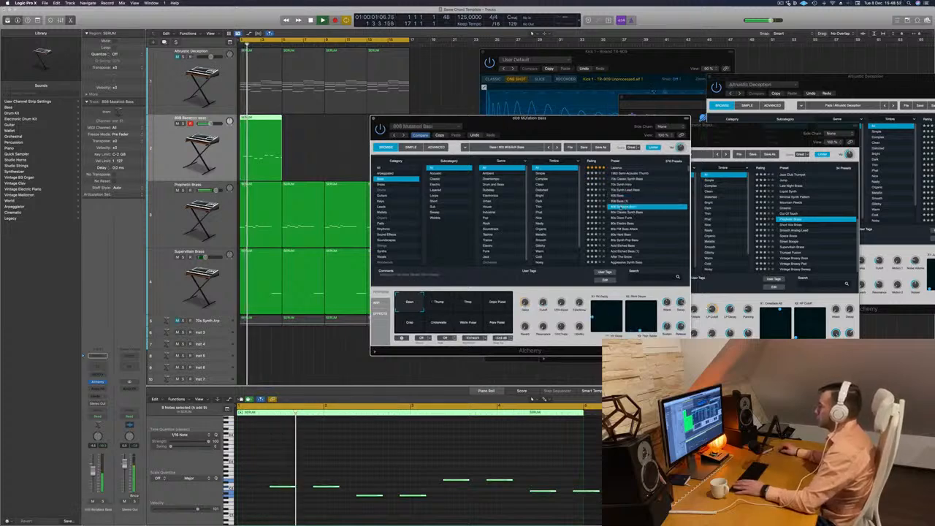
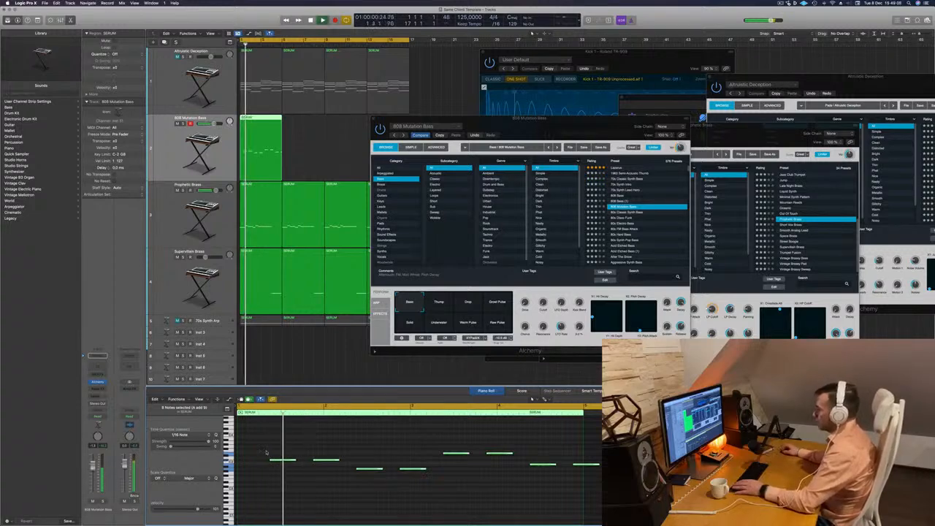
Select all eight bass notes, shift them slightly earlier on the grid, and play the loop to check the timing.
{"action": "left_click_drag", "start_coordinate": [267, 453], "coordinate": [606, 488]}
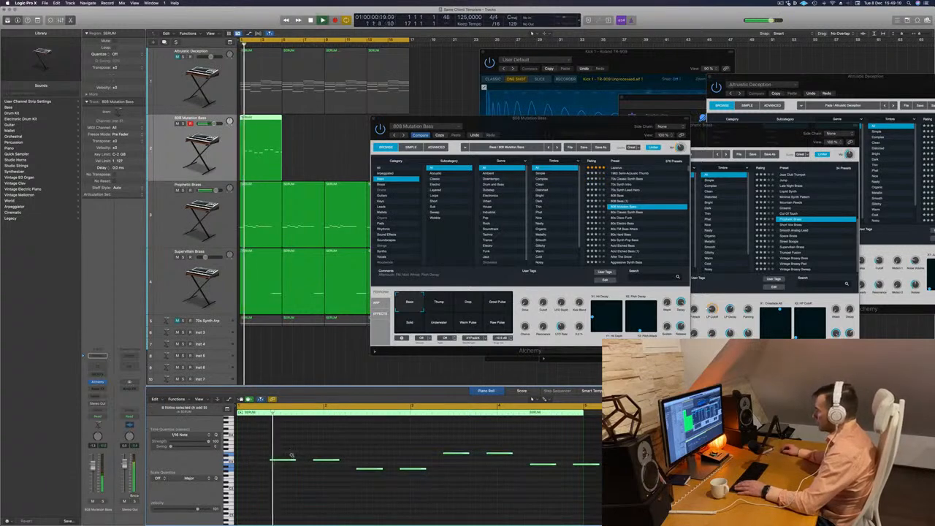
{"action": "key", "text": "alt+Left"}
{"action": "key", "text": "alt+Left"}
{"action": "key", "text": "alt+Left"}
{"action": "key", "text": "alt+Right"}
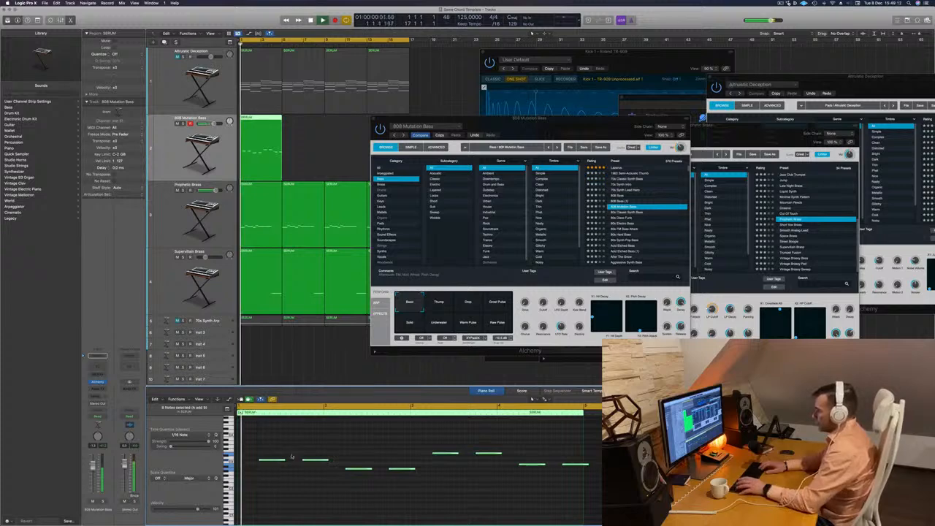
{"action": "key", "text": "space"}
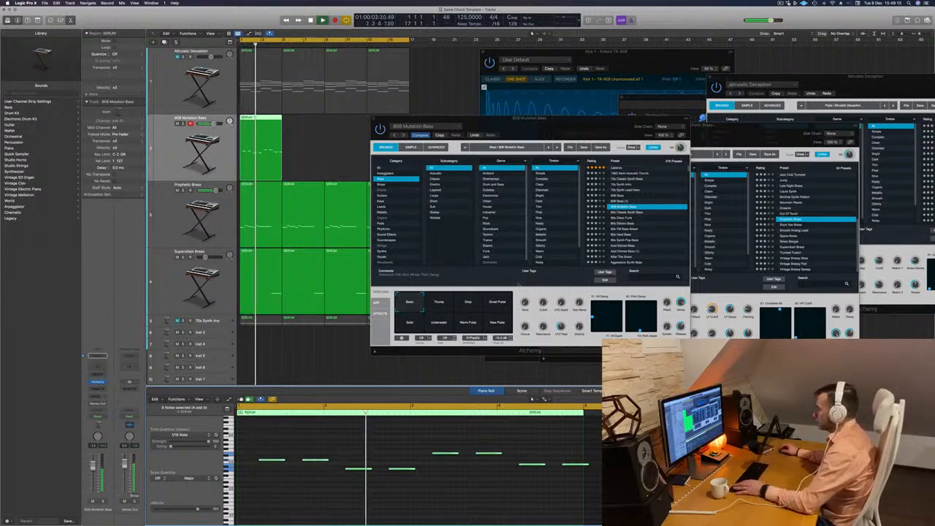
Audition 80s Disco Funk, 80s Electro Bass, 80s FM Bass Attack, Acid Etched Bass and Aggressive Synth Bass on the bass track.
{"action": "left_click", "coordinate": [619, 218]}
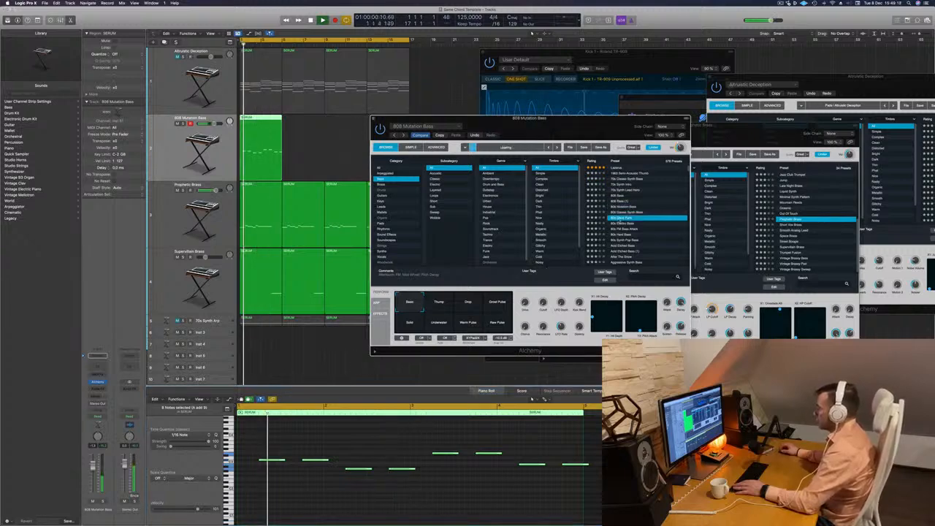
{"action": "left_click", "coordinate": [633, 224]}
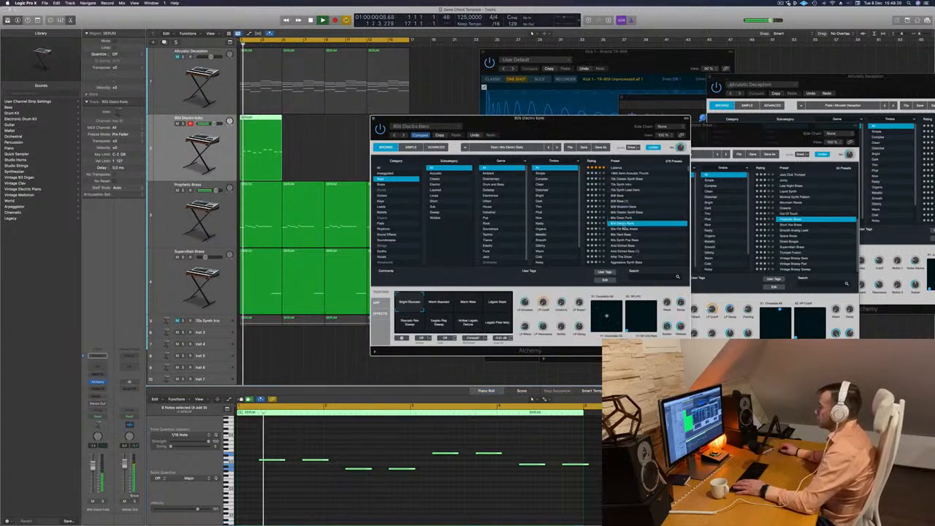
{"action": "key", "text": "Down"}
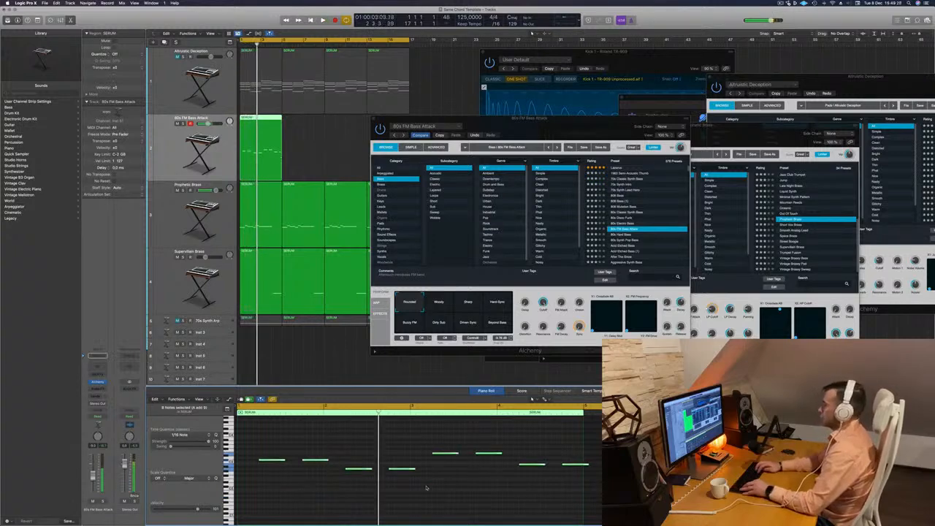
{"action": "left_click", "coordinate": [629, 246]}
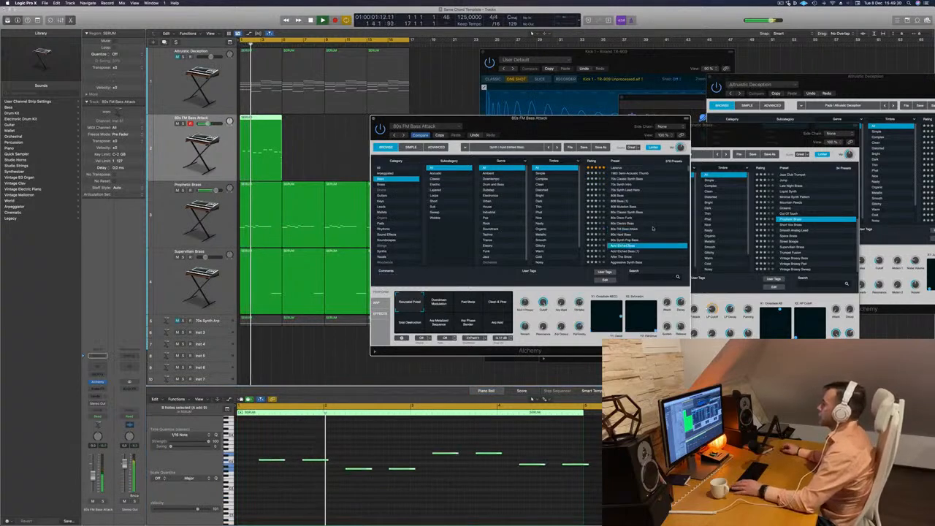
{"action": "scroll", "coordinate": [658, 221], "scroll_direction": "down", "scroll_amount": 4}
{"action": "left_click", "coordinate": [630, 227]}
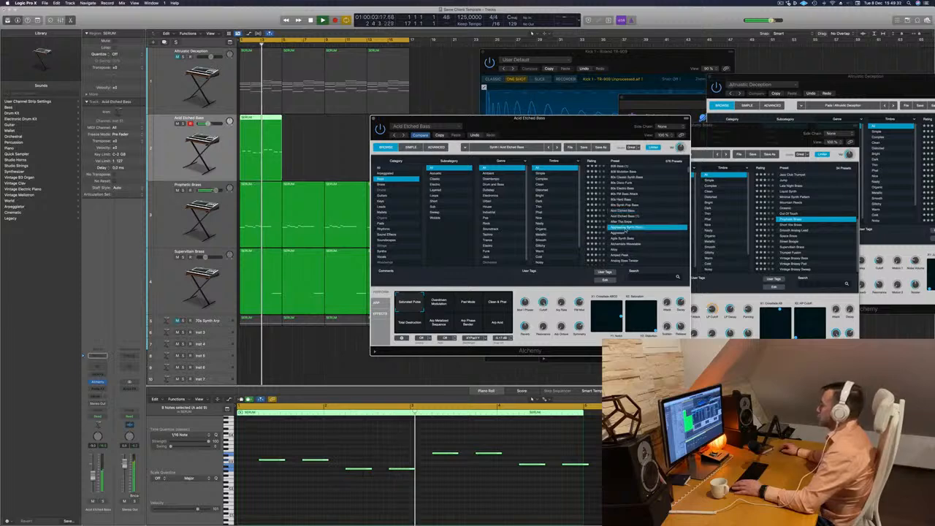
Continue through the bass presets, auditioning Analog Bounce, Analog Funk Bass and Analog Monster Punch.
{"action": "scroll", "coordinate": [643, 221], "scroll_direction": "down", "scroll_amount": 4}
{"action": "left_click", "coordinate": [641, 220]}
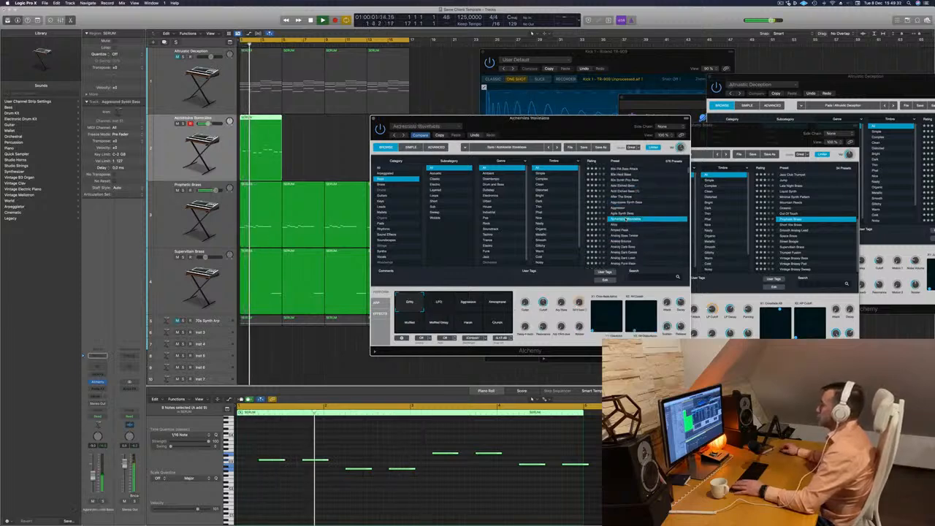
{"action": "scroll", "coordinate": [638, 219], "scroll_direction": "down", "scroll_amount": 2}
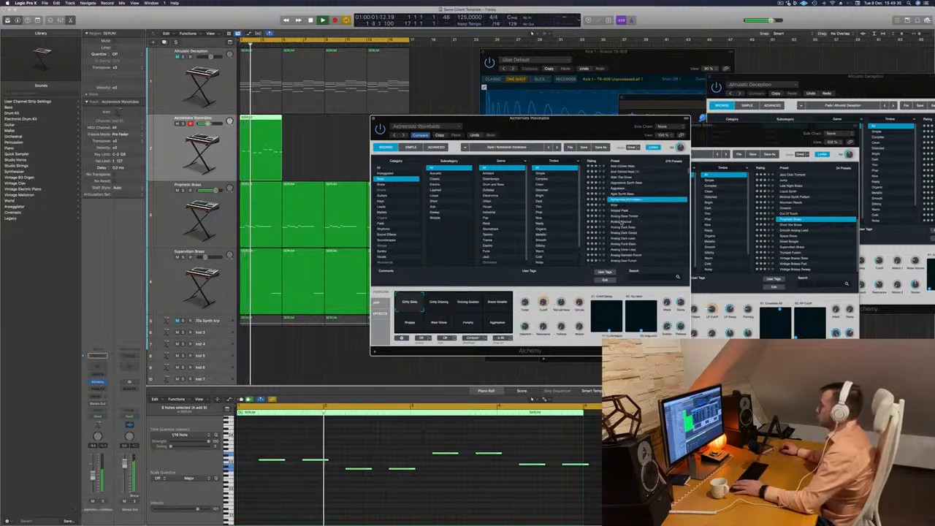
{"action": "left_click", "coordinate": [620, 221]}
{"action": "scroll", "coordinate": [619, 221], "scroll_direction": "down", "scroll_amount": 3}
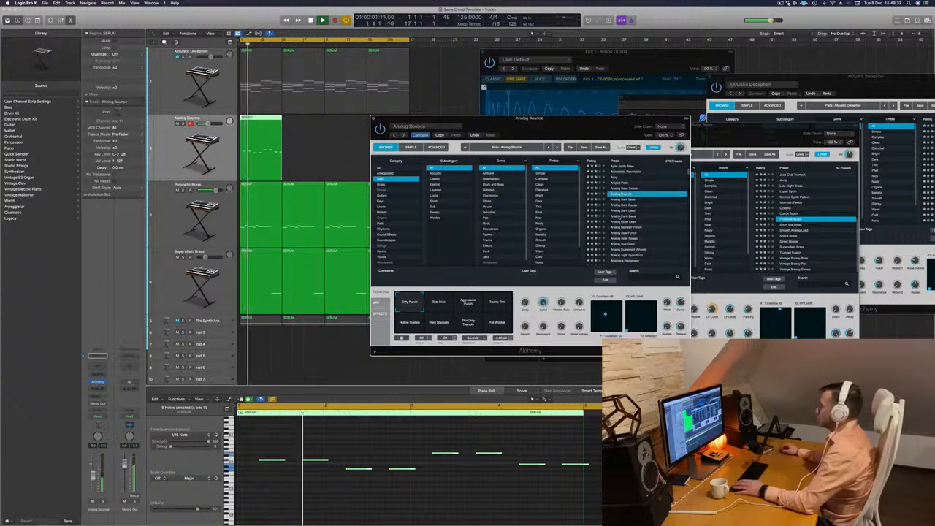
{"action": "left_click", "coordinate": [620, 217]}
{"action": "scroll", "coordinate": [648, 217], "scroll_direction": "down", "scroll_amount": 1}
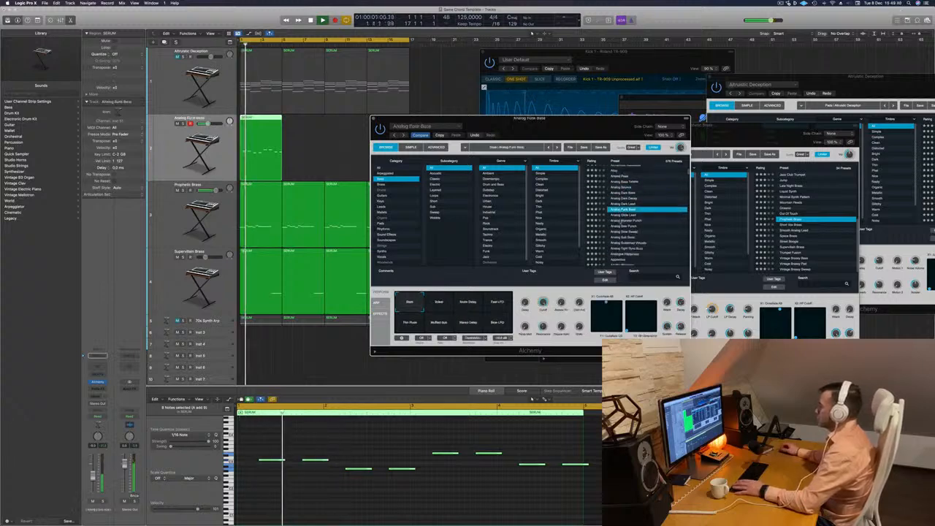
{"action": "left_click", "coordinate": [621, 221]}
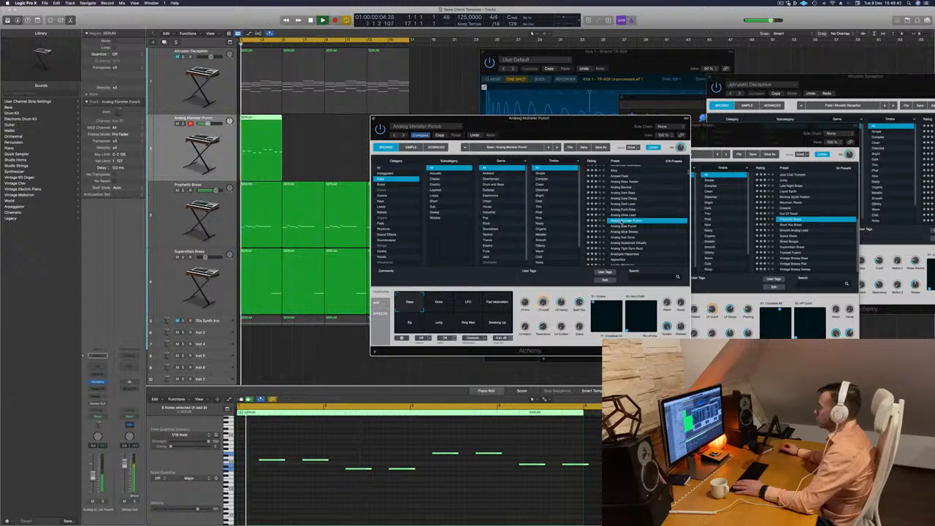
Audition further bass presets, including Analog Sub Sonic, and load Baby Dropper.
{"action": "scroll", "coordinate": [622, 221], "scroll_direction": "down", "scroll_amount": 2}
{"action": "left_click", "coordinate": [619, 222]}
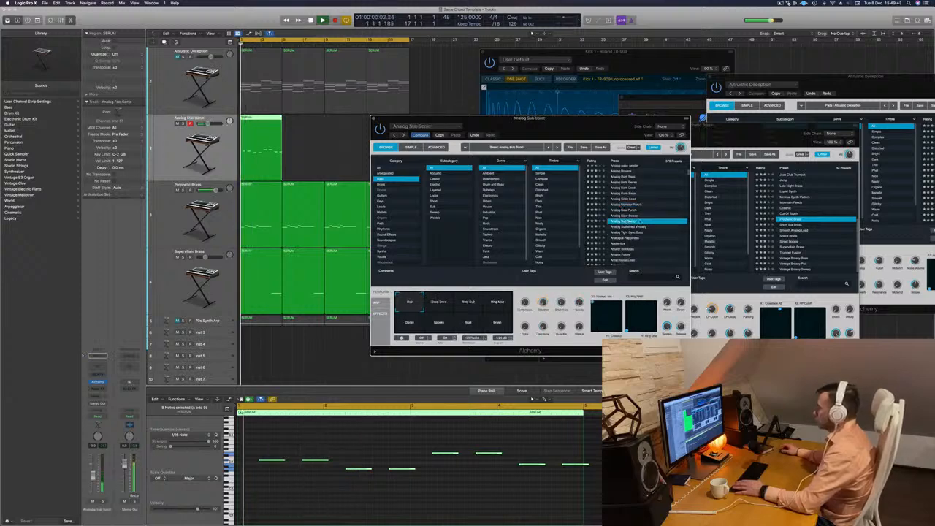
{"action": "scroll", "coordinate": [618, 223], "scroll_direction": "down", "scroll_amount": 2}
{"action": "left_click", "coordinate": [619, 222]}
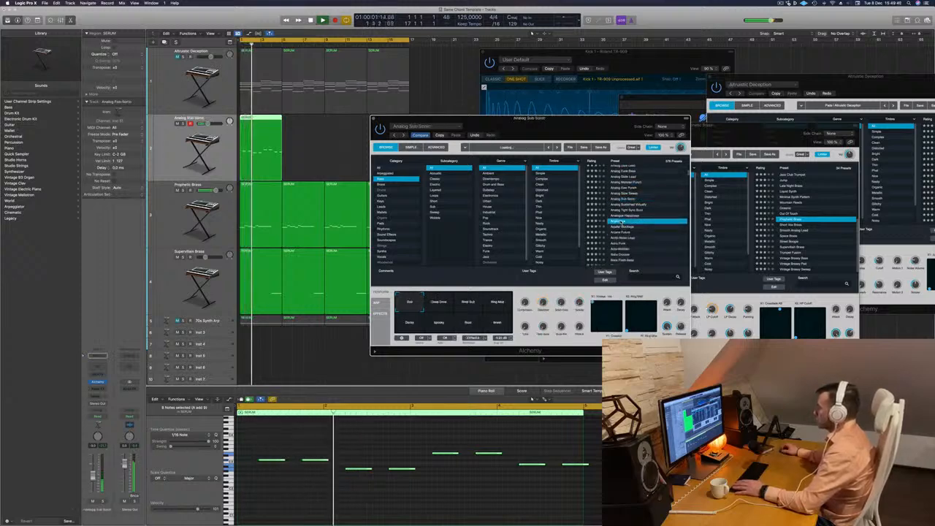
{"action": "scroll", "coordinate": [619, 223], "scroll_direction": "down", "scroll_amount": 2}
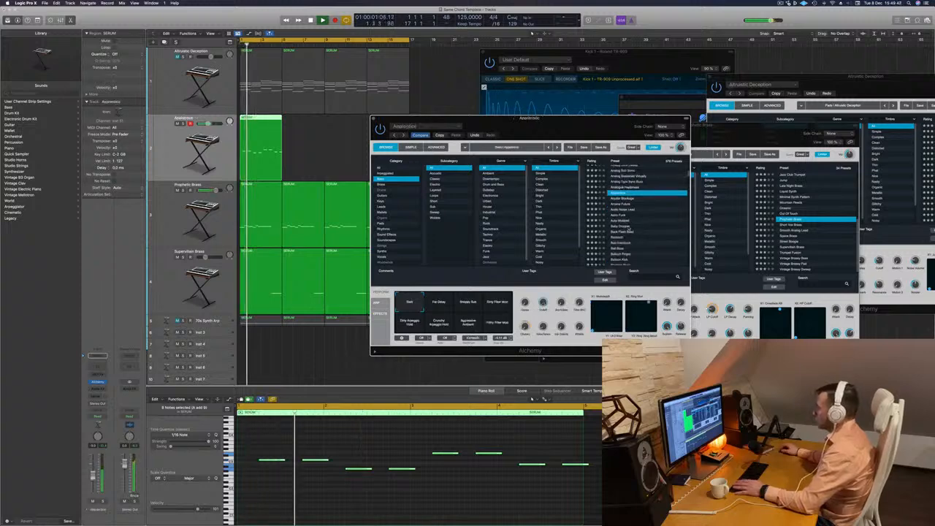
{"action": "left_click", "coordinate": [620, 227]}
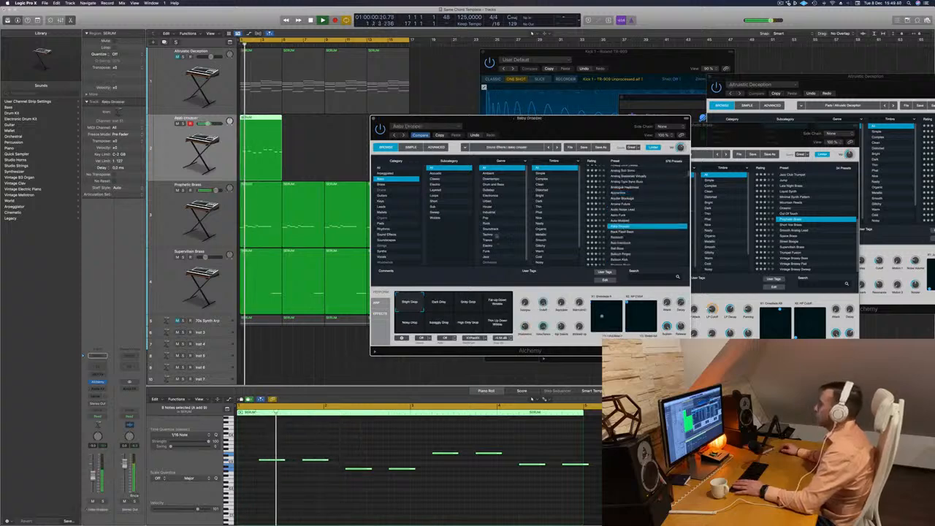
Filter the bass presets by the Techno genre, load Bass Patterns and play it in the loop.
{"action": "left_click", "coordinate": [489, 235]}
{"action": "key", "text": "space"}
{"action": "left_click", "coordinate": [626, 217]}
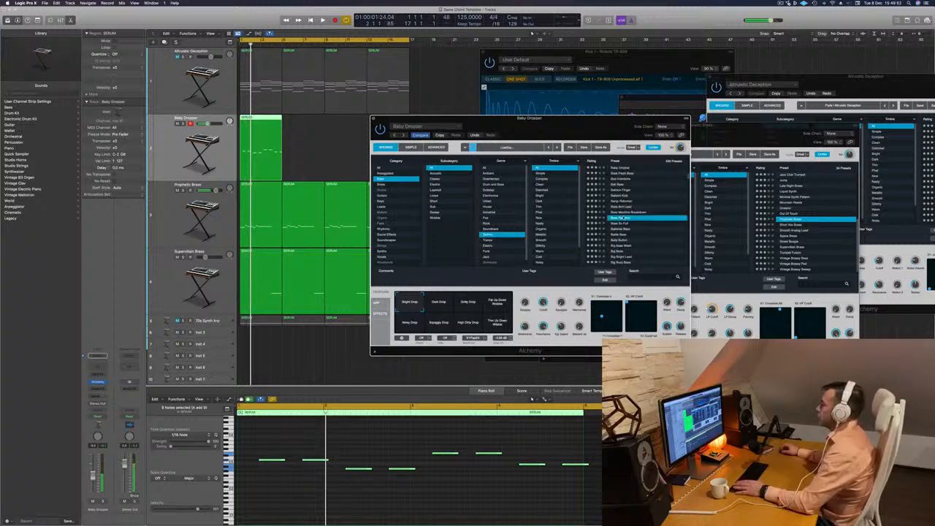
{"action": "key", "text": "space"}
{"action": "scroll", "coordinate": [630, 219], "scroll_direction": "down", "scroll_amount": 1}
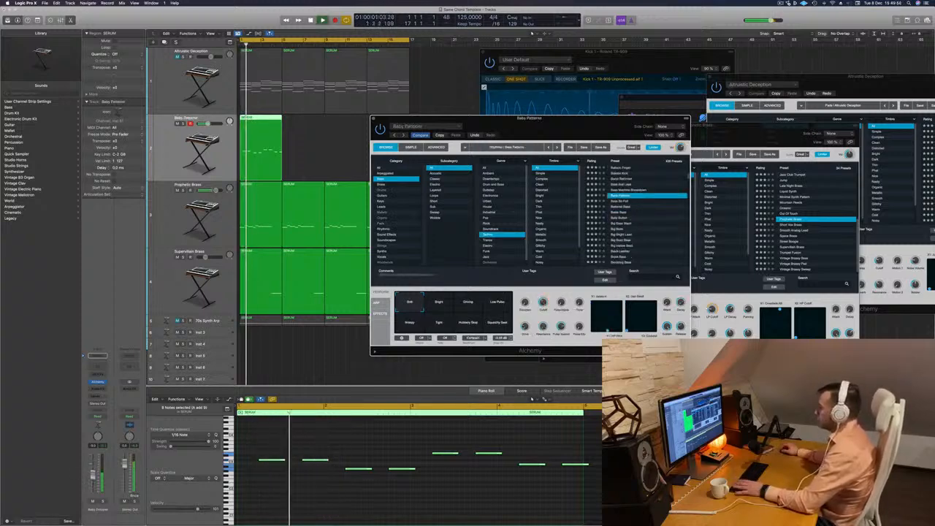
Audition the Bright, Driving, Low Pulse and Tight snapshots of Bass Patterns, and return to Soft.
{"action": "left_click", "coordinate": [444, 301]}
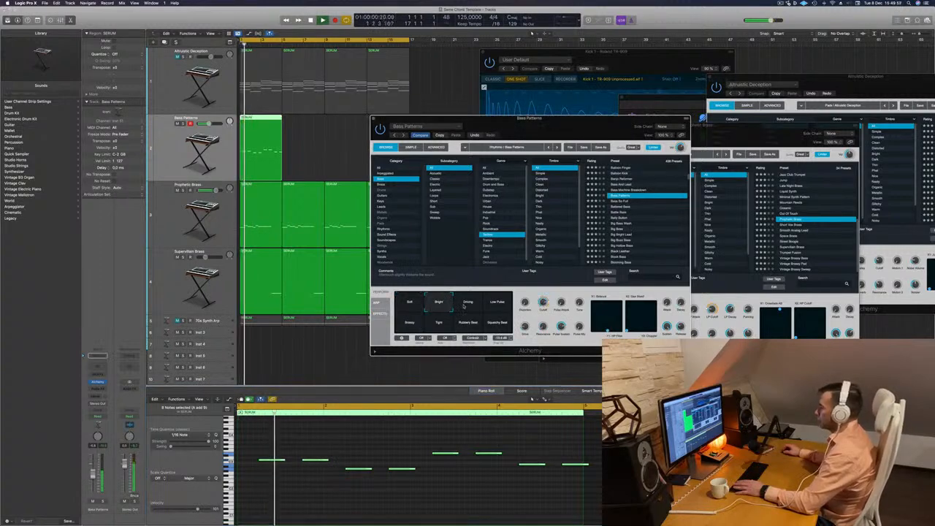
{"action": "left_click", "coordinate": [468, 302]}
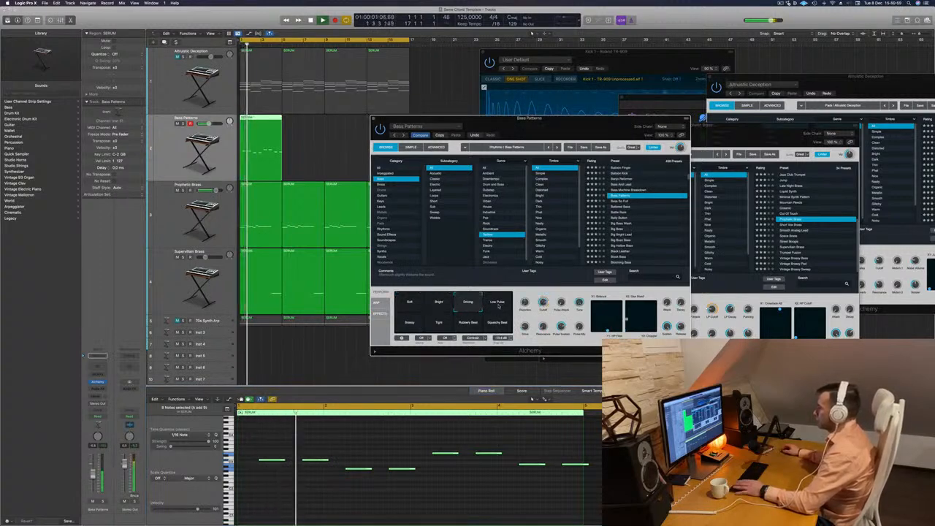
{"action": "left_click", "coordinate": [500, 307]}
{"action": "left_click", "coordinate": [410, 323]}
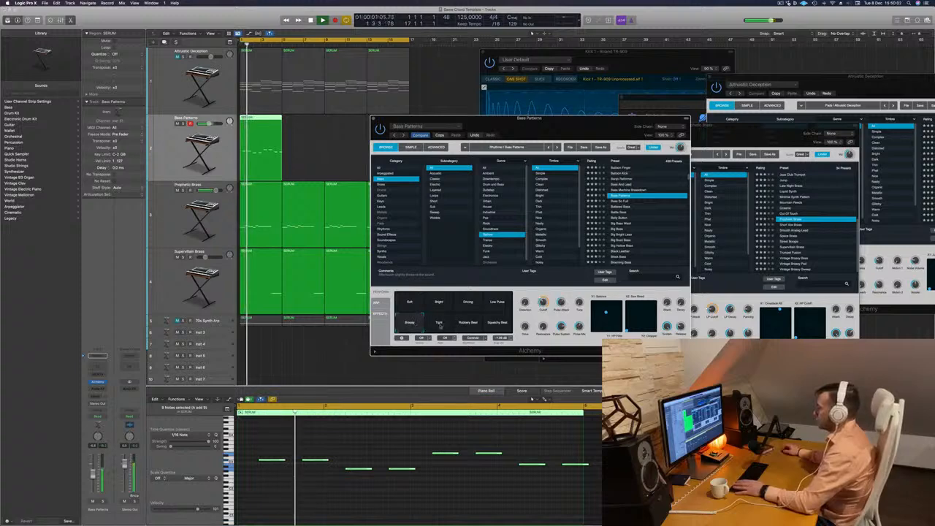
{"action": "left_click", "coordinate": [439, 323]}
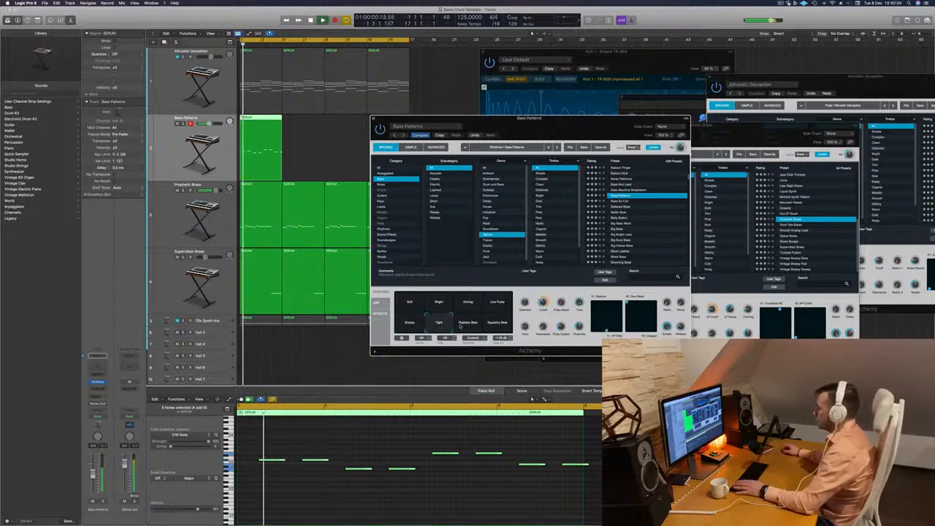
{"action": "left_click", "coordinate": [408, 311]}
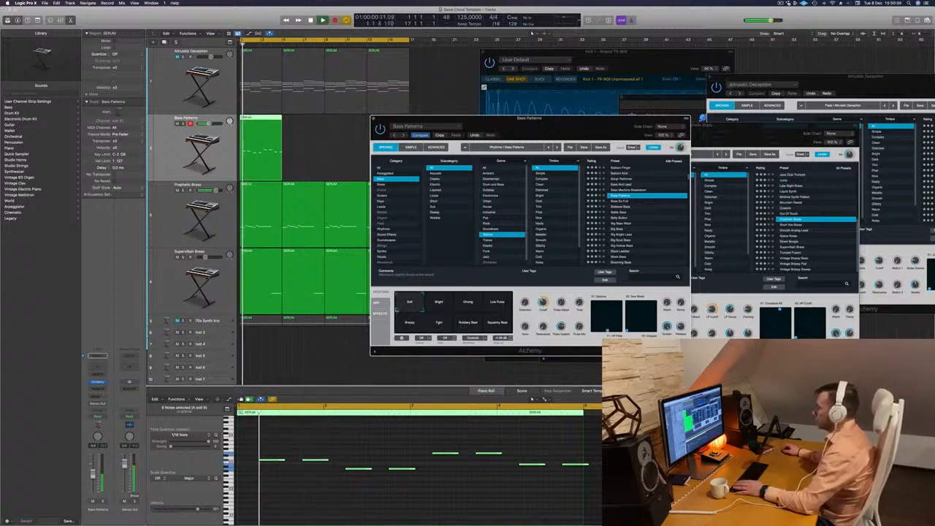
Close the bass track's Alchemy window and replace its region with a copy of the first Altruistic Deception chord region.
{"action": "left_click_drag", "start_coordinate": [590, 131], "coordinate": [615, 131]}
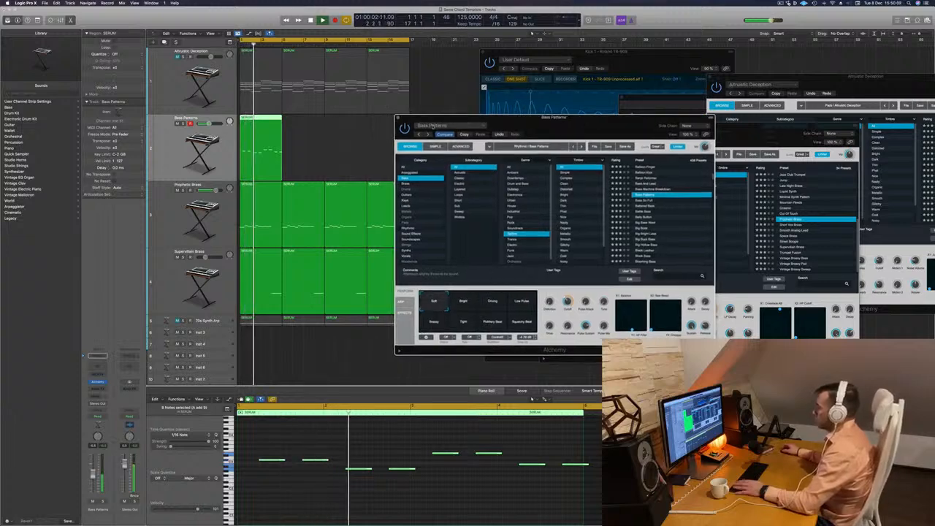
{"action": "left_click", "coordinate": [399, 118]}
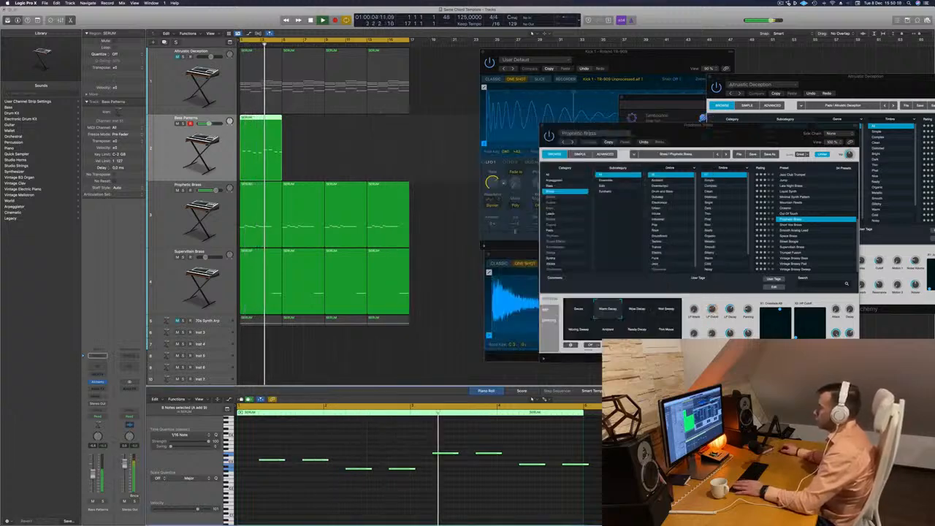
{"action": "key", "text": "space"}
{"action": "key", "text": "space"}
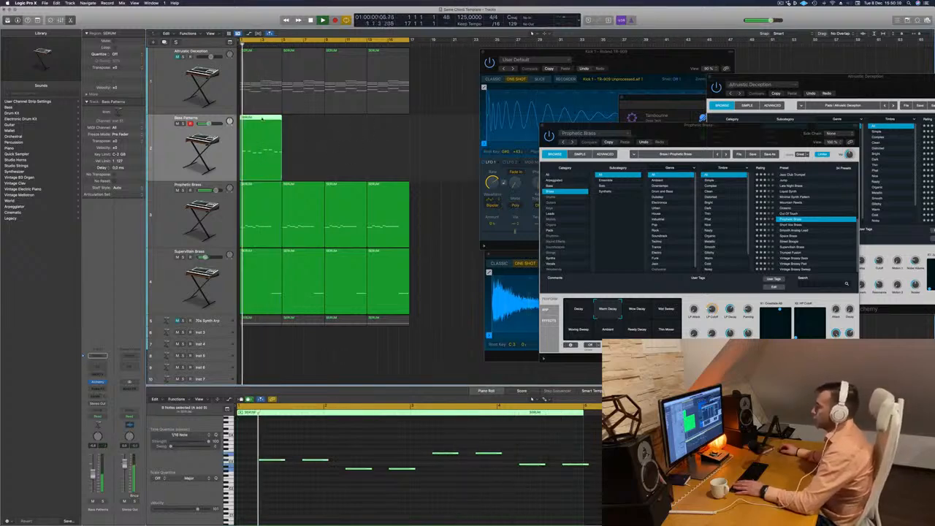
{"action": "key", "text": "Delete"}
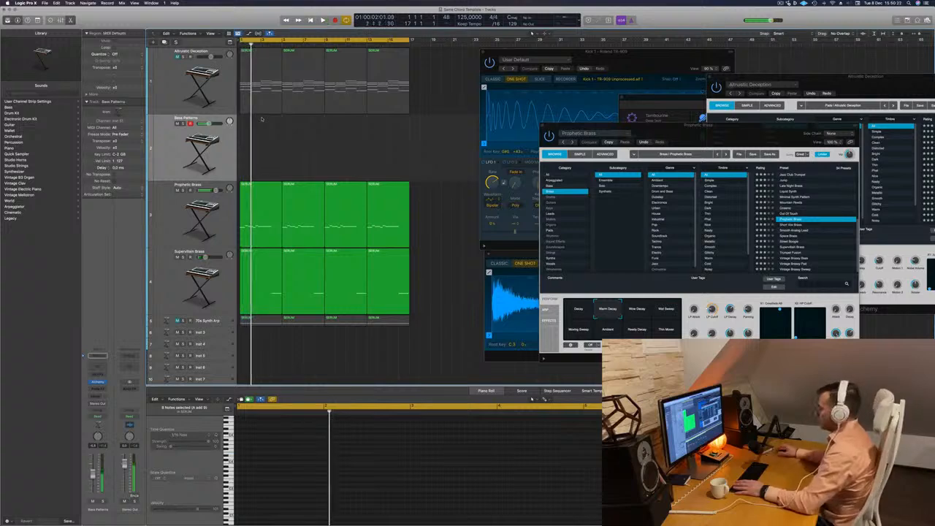
{"action": "left_click_drag", "start_coordinate": [254, 89], "coordinate": [253, 144]}
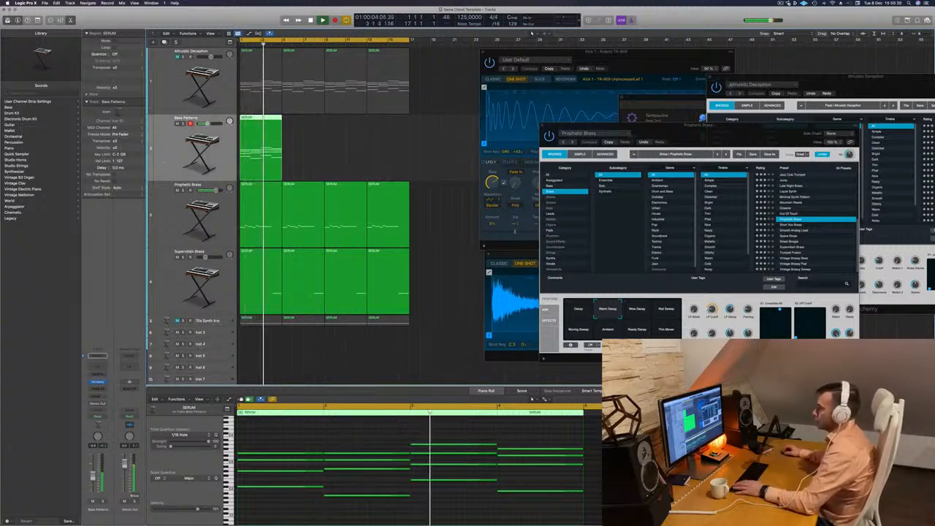
Reopen the bass track's Alchemy and search its Techno bass presets for 808, replacing the search term with acid.
{"action": "left_click", "coordinate": [98, 382]}
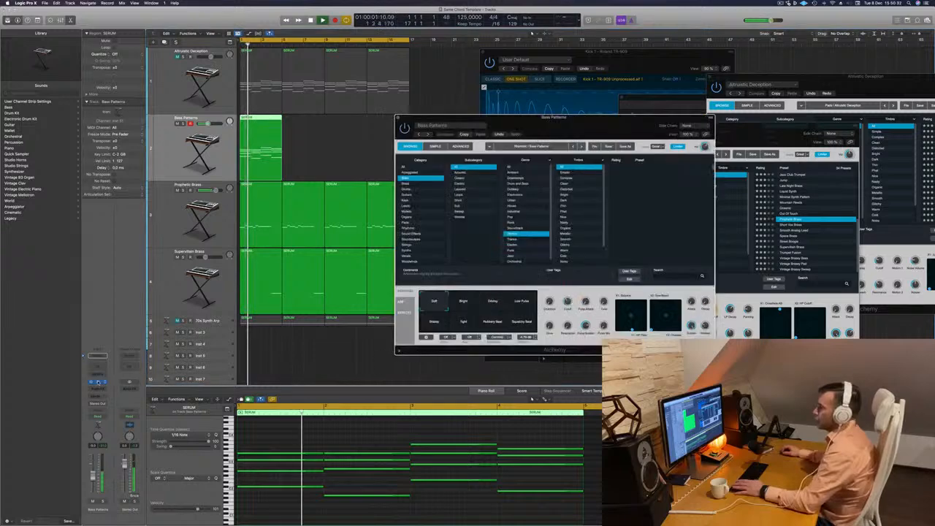
{"action": "key", "text": "space"}
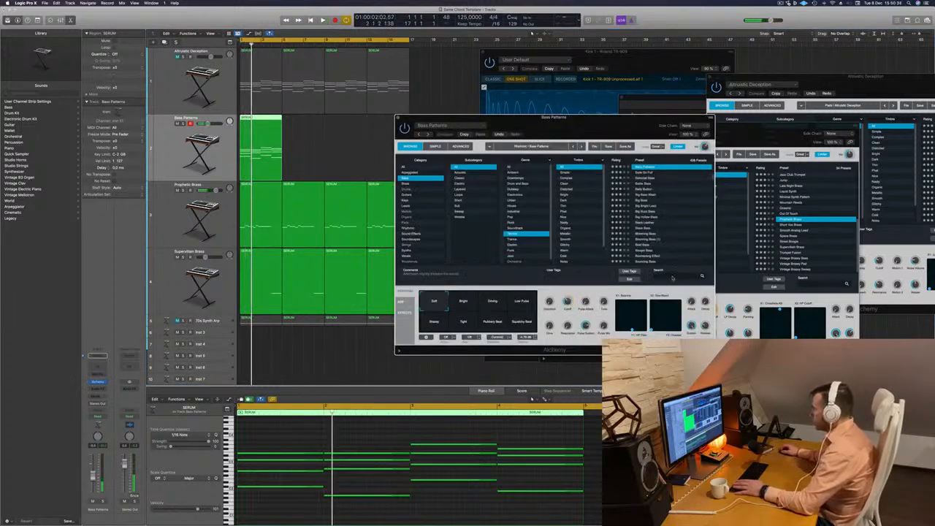
{"action": "left_click", "coordinate": [672, 276]}
{"action": "type", "text": "808"}
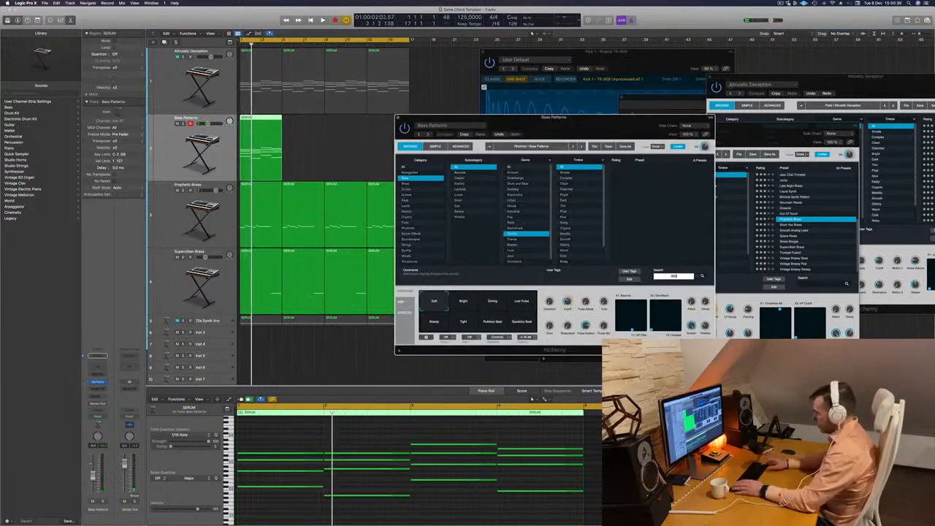
{"action": "key", "text": "BackSpace"}
{"action": "type", "text": "acid"}
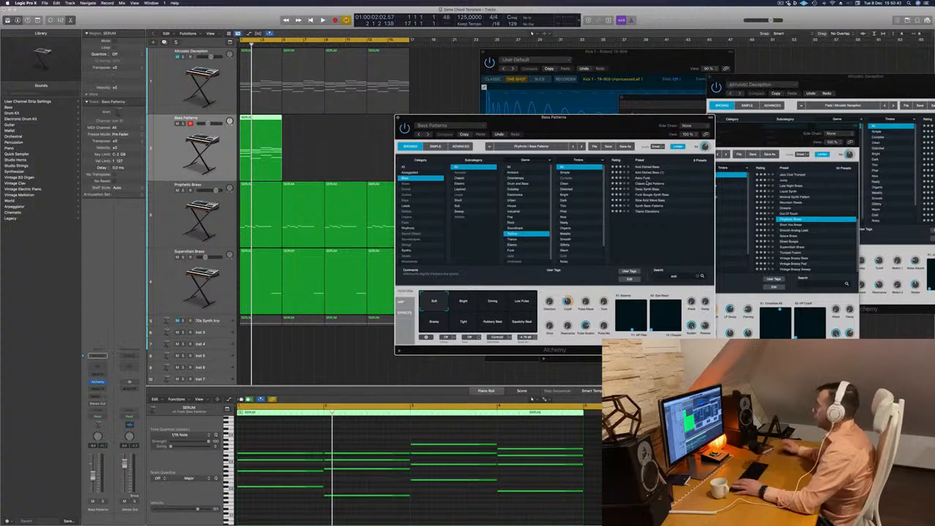
Load the Classic Acid Patterns preset, move the Alchemy window aside, and lower the track's level while playing the loop.
{"action": "left_click_drag", "start_coordinate": [646, 125], "coordinate": [711, 120]}
{"action": "key", "text": "space"}
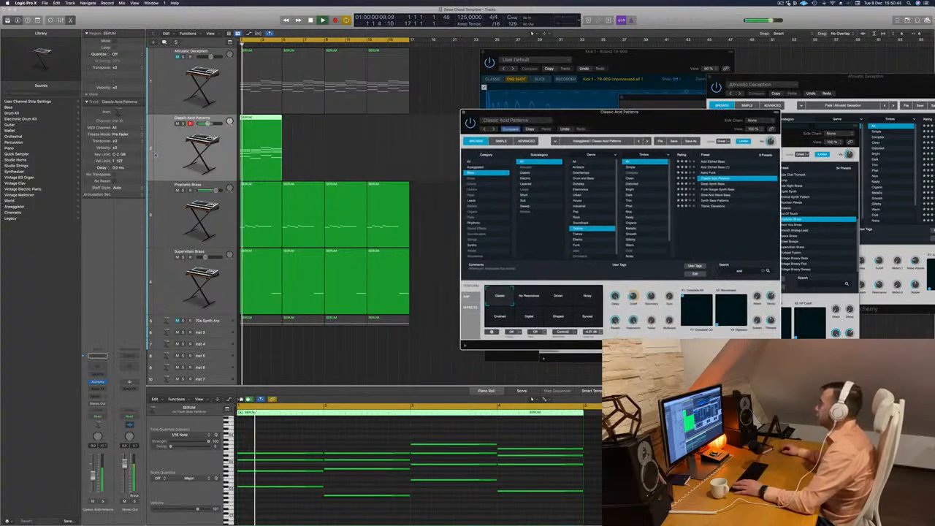
{"action": "left_click", "coordinate": [179, 217]}
{"action": "key", "text": "Return"}
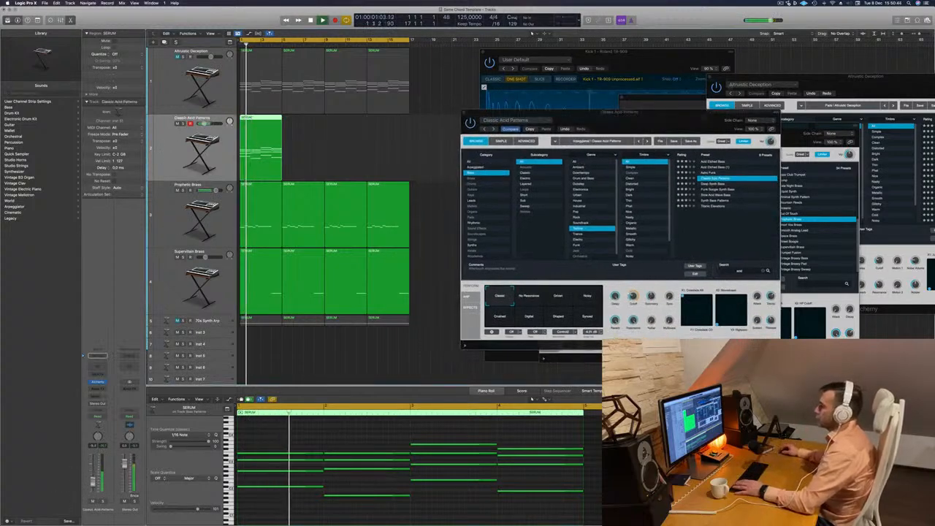
Delete the upper chord notes from the bass region, keeping only the lowest line, and shift the Alchemy window aside.
{"action": "left_click_drag", "start_coordinate": [296, 439], "coordinate": [553, 476]}
{"action": "key", "text": "Delete"}
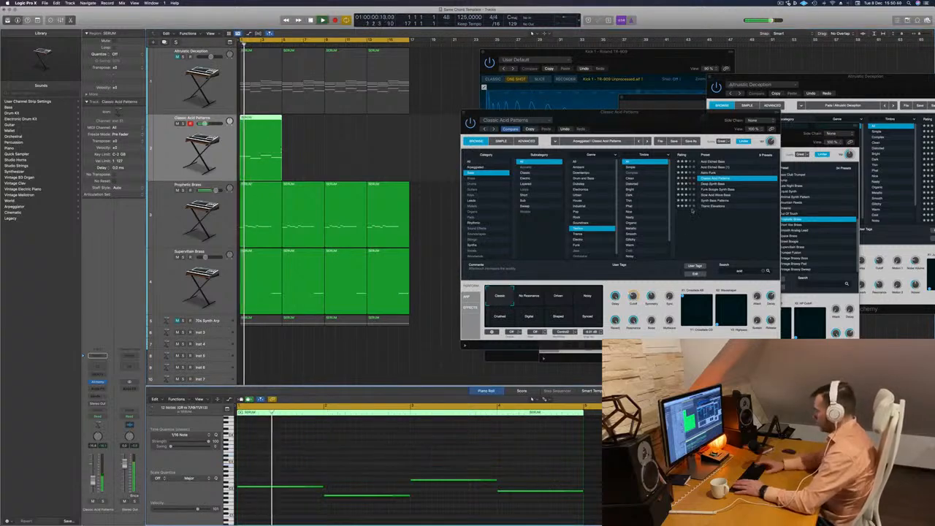
{"action": "left_click_drag", "start_coordinate": [686, 128], "coordinate": [657, 124]}
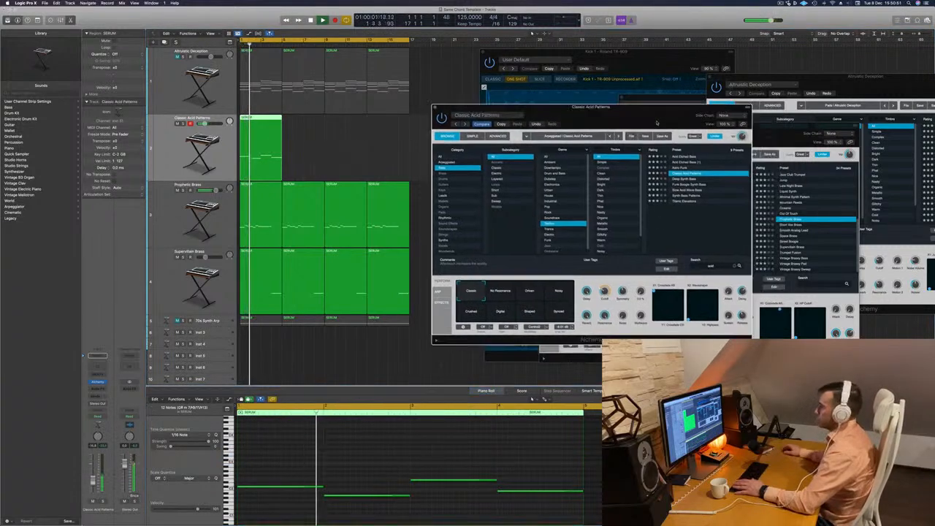
Audition the Deep Synth Bass, Funk Boogie Synth Bass, Slow Acid Wave Bass, Synth Bass Patterns and Titanic Elevations presets over the loop.
{"action": "left_click", "coordinate": [683, 179]}
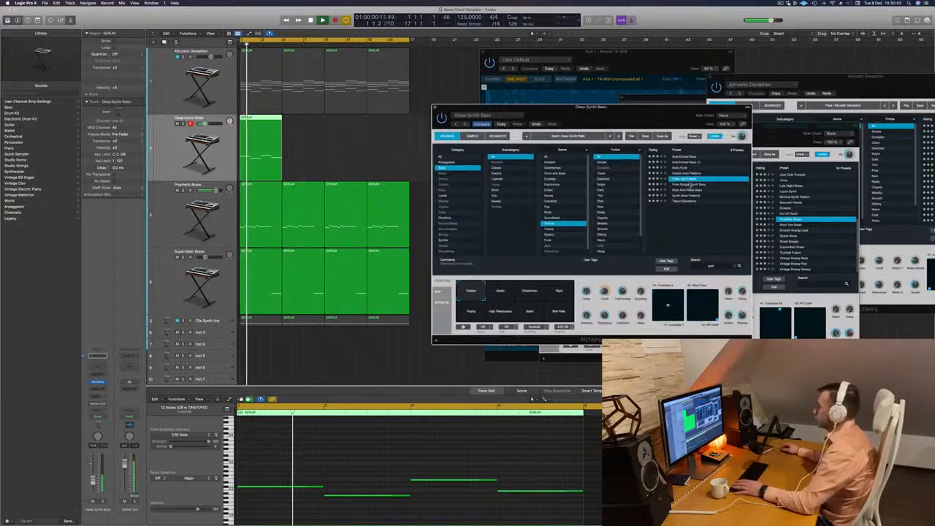
{"action": "left_click", "coordinate": [690, 185]}
{"action": "left_click", "coordinate": [687, 190]}
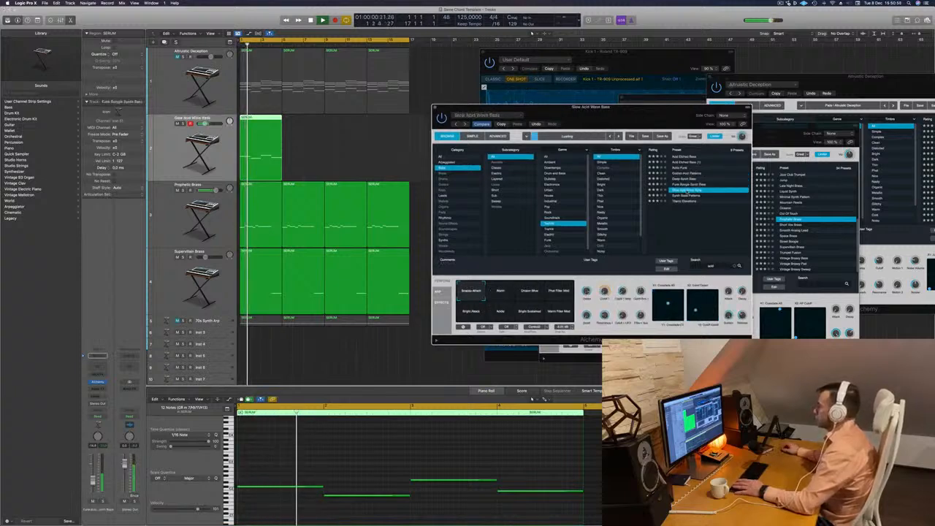
{"action": "left_click", "coordinate": [683, 197]}
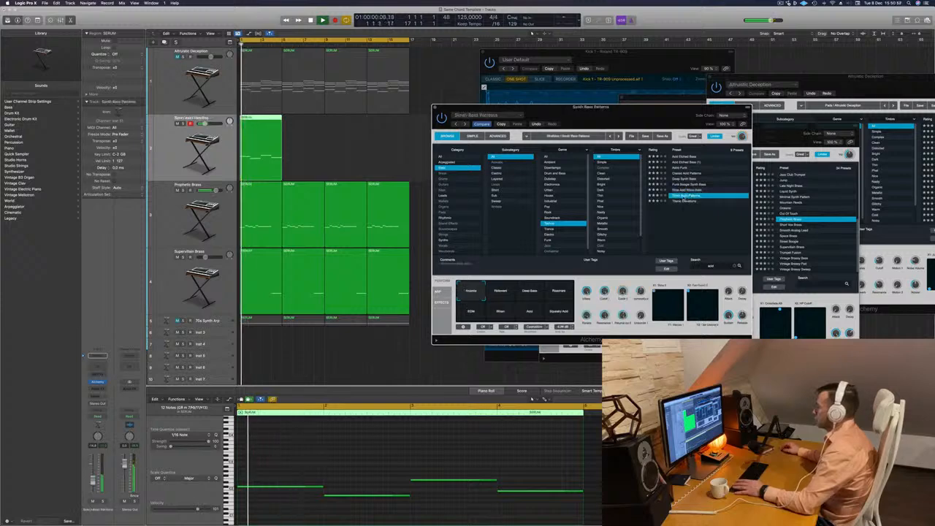
{"action": "left_click", "coordinate": [685, 202]}
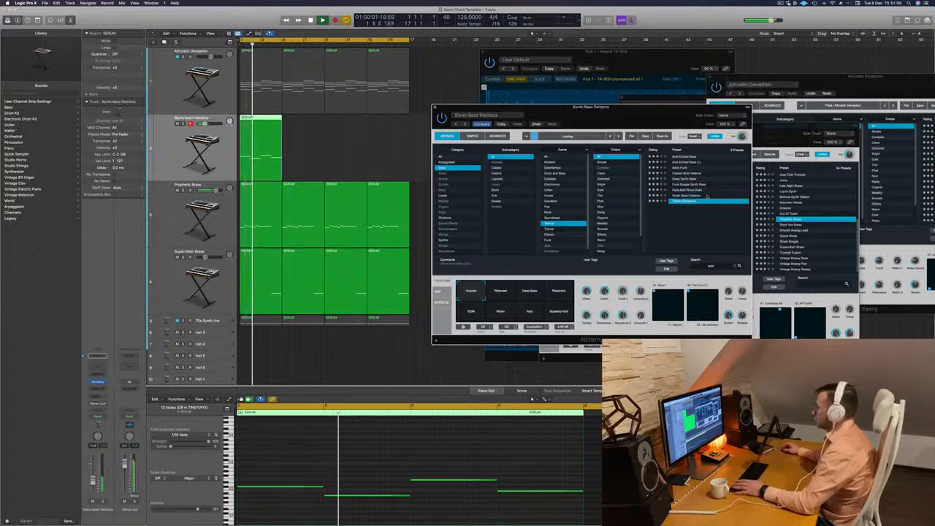
Go through the acid presets again, including Classic Acid Patterns, Deep Synth Bass and Funk Boogie Synth Bass, and load Slow Acid Wave Bass.
{"action": "left_click", "coordinate": [681, 168]}
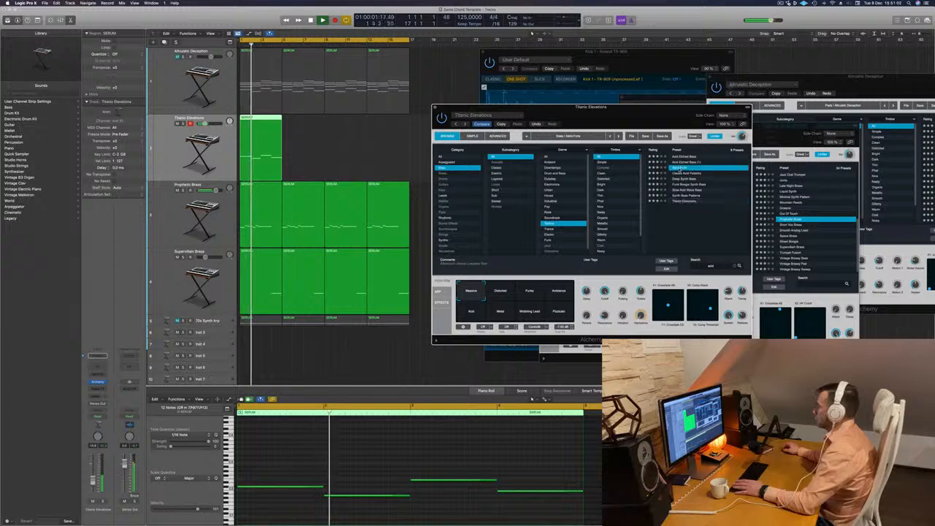
{"action": "left_click", "coordinate": [684, 174]}
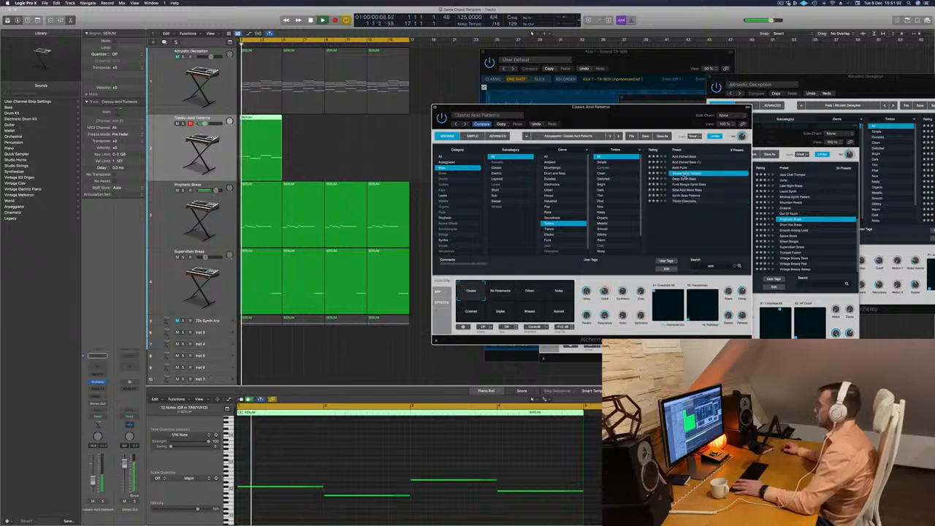
{"action": "left_click", "coordinate": [684, 179]}
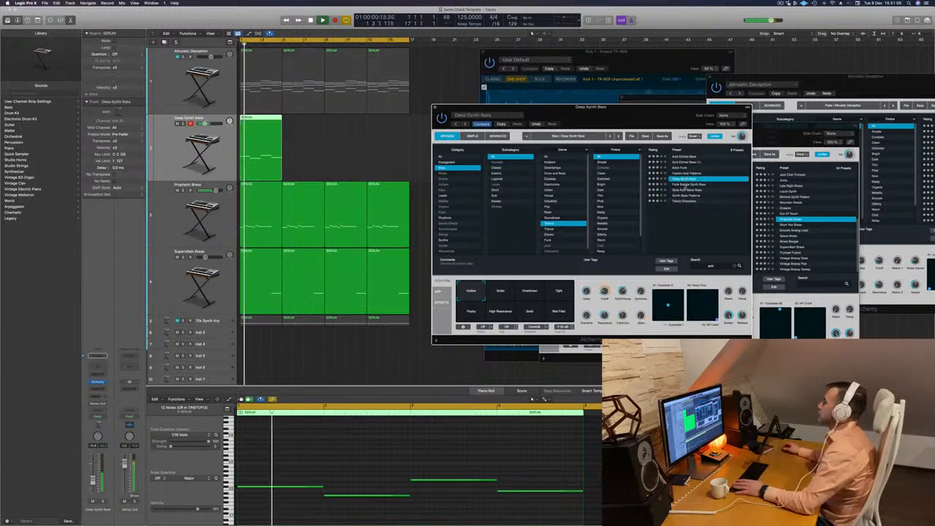
{"action": "left_click", "coordinate": [685, 184]}
{"action": "left_click", "coordinate": [684, 190]}
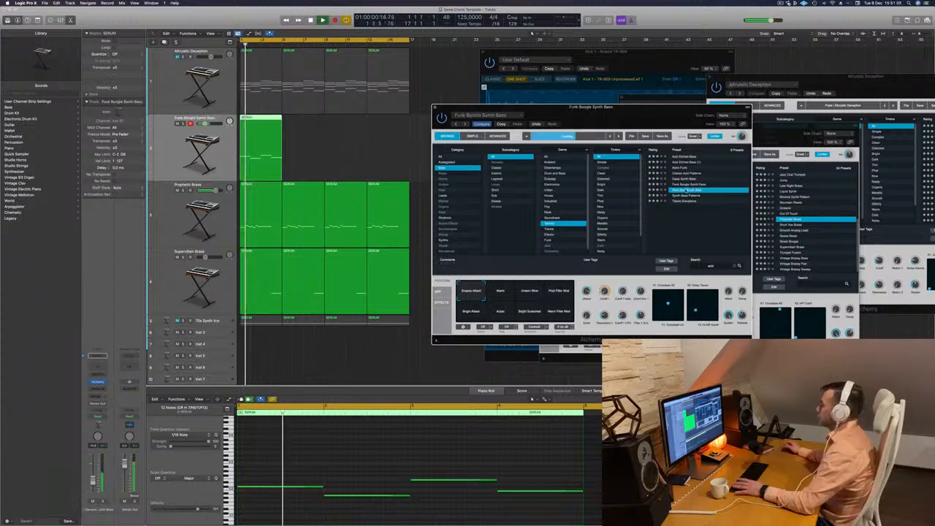
Show the arpeggiator settings of Slow Acid Wave Bass and close its Alchemy window.
{"action": "left_click_drag", "start_coordinate": [610, 119], "coordinate": [656, 120]}
{"action": "left_click", "coordinate": [486, 292]}
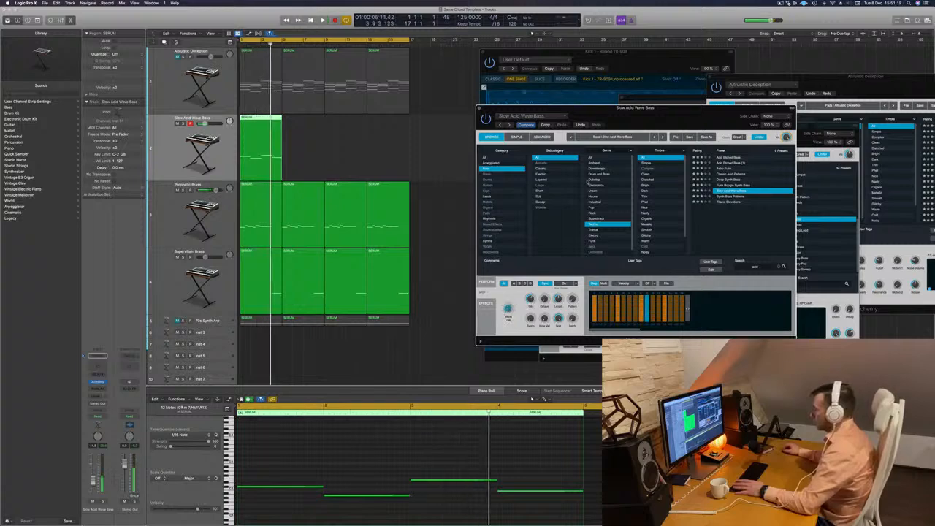
{"action": "left_click", "coordinate": [479, 108]}
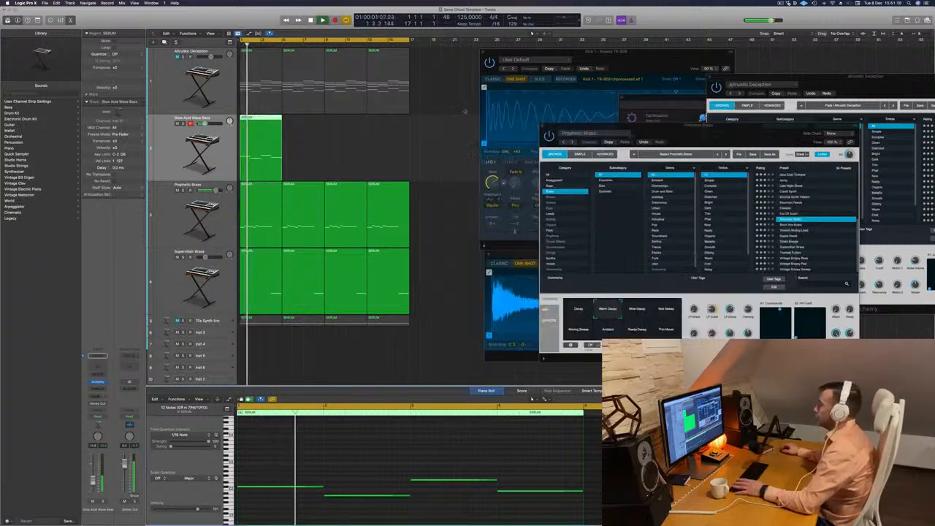
{"action": "key", "text": "space"}
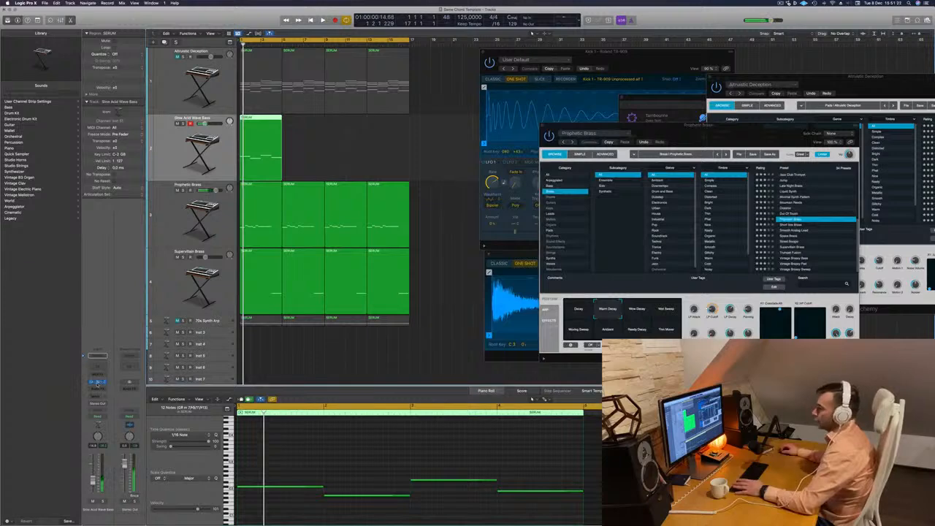
Reopen the bass track's Alchemy window and move it away from the other plug-in windows.
{"action": "left_click", "coordinate": [97, 383]}
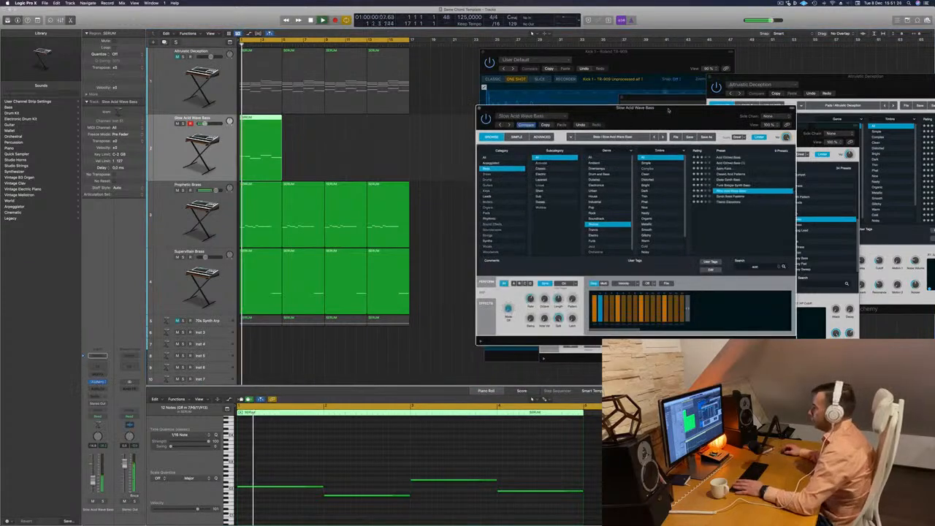
{"action": "left_click_drag", "start_coordinate": [671, 108], "coordinate": [589, 113]}
{"action": "left_click", "coordinate": [781, 3]}
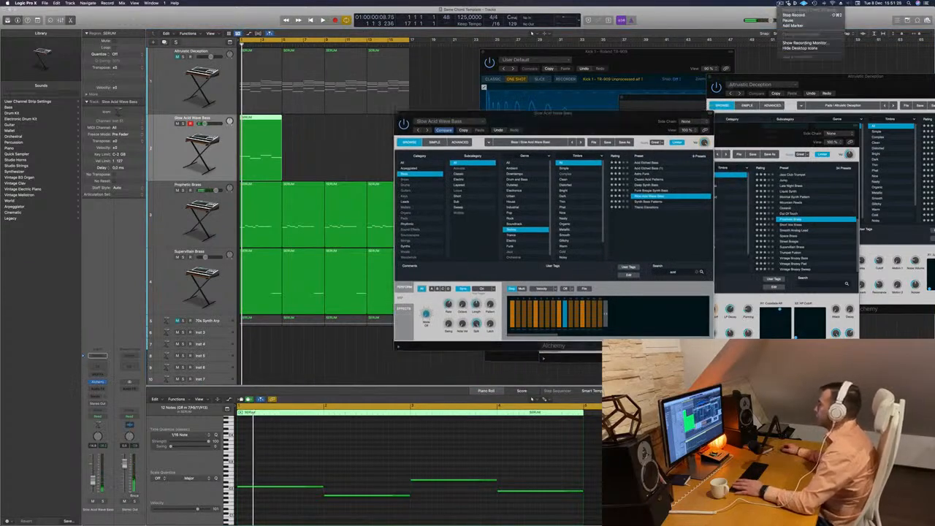
{"action": "left_click", "coordinate": [547, 112]}
{"action": "left_click_drag", "start_coordinate": [598, 132], "coordinate": [558, 134]}
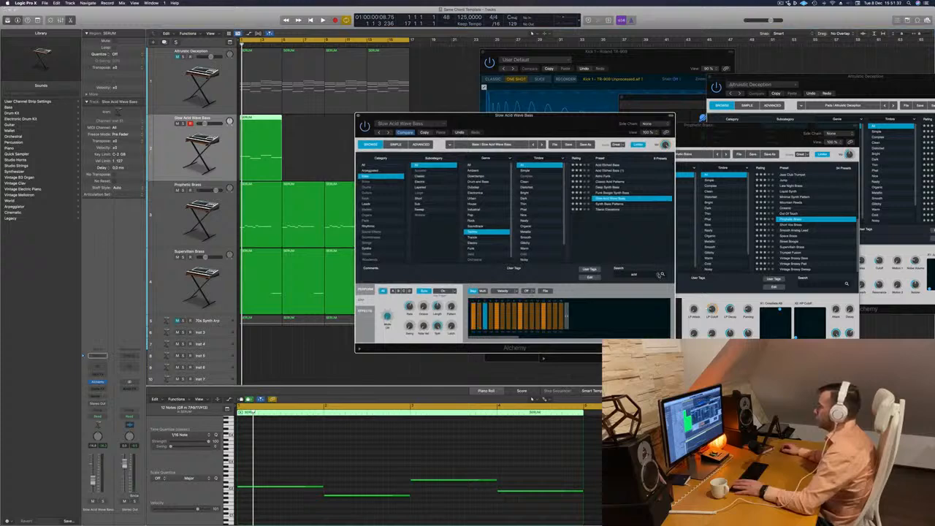
Clear the acid search term and try the Sneaky Bass preset, replacing it with Solid Bass.
{"action": "left_click", "coordinate": [659, 274]}
{"action": "left_click", "coordinate": [614, 199]}
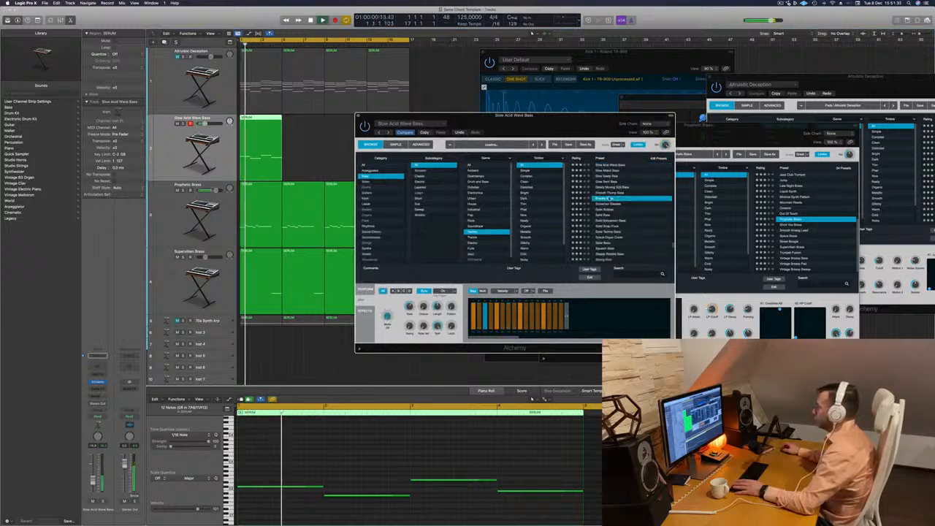
{"action": "left_click_drag", "start_coordinate": [573, 128], "coordinate": [611, 114]}
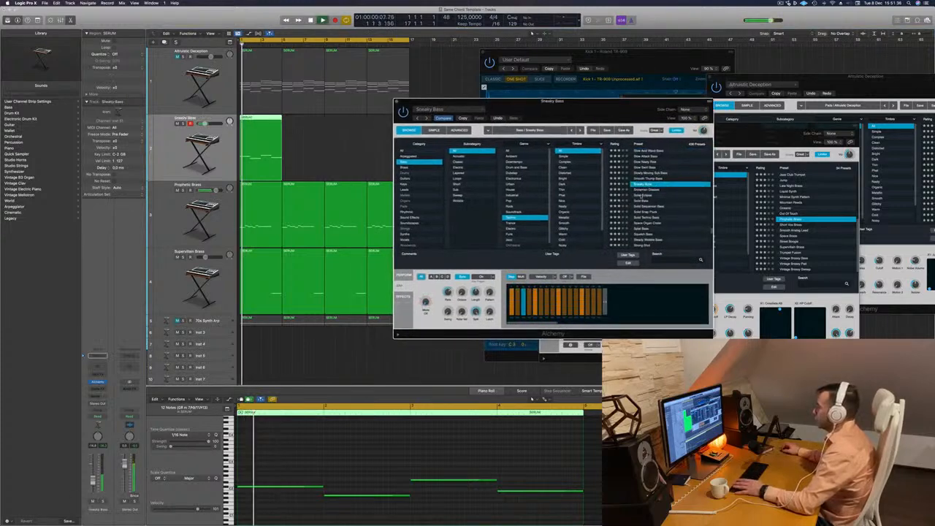
{"action": "left_click", "coordinate": [644, 201]}
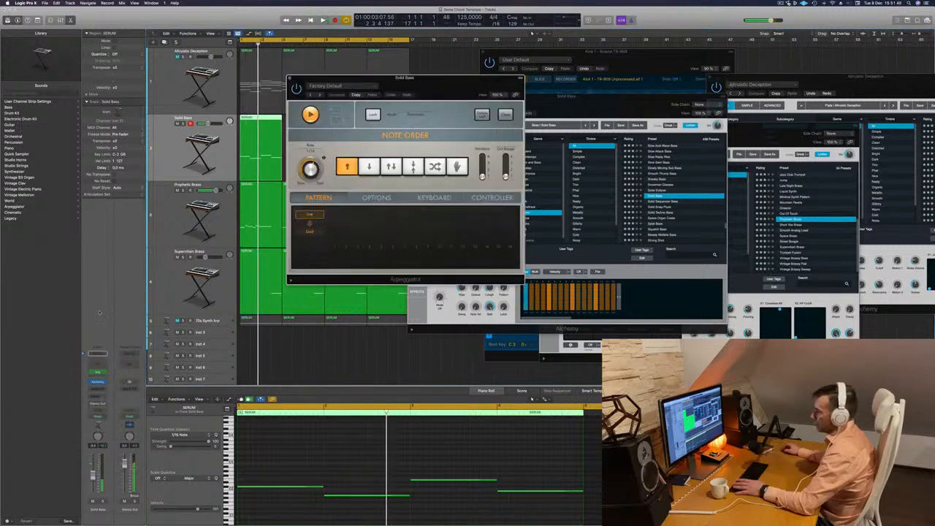
Move the Arpeggiator and Alchemy windows apart, restart loop playback, and lower the bass track's level.
{"action": "left_click_drag", "start_coordinate": [450, 84], "coordinate": [480, 93]}
{"action": "key", "text": "space"}
{"action": "key", "text": "space"}
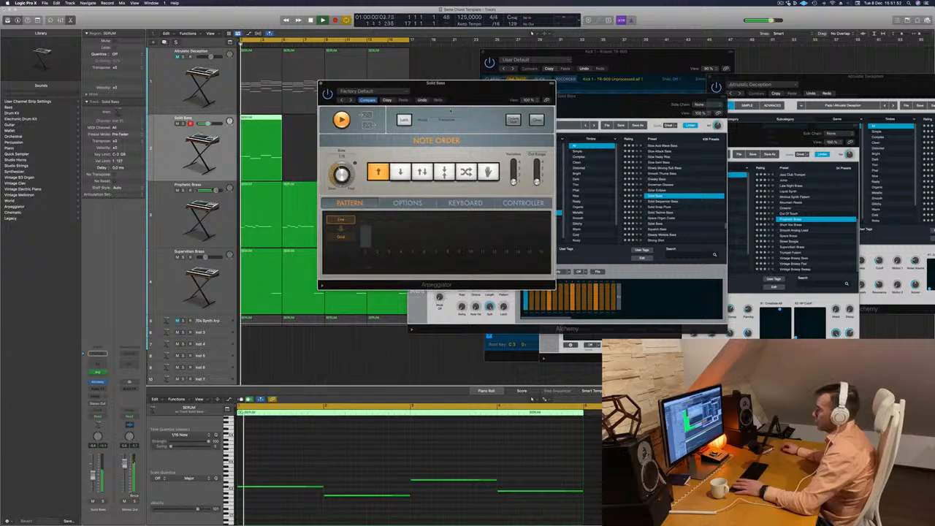
{"action": "left_click_drag", "start_coordinate": [488, 87], "coordinate": [896, 211]}
{"action": "left_click_drag", "start_coordinate": [621, 101], "coordinate": [520, 107]}
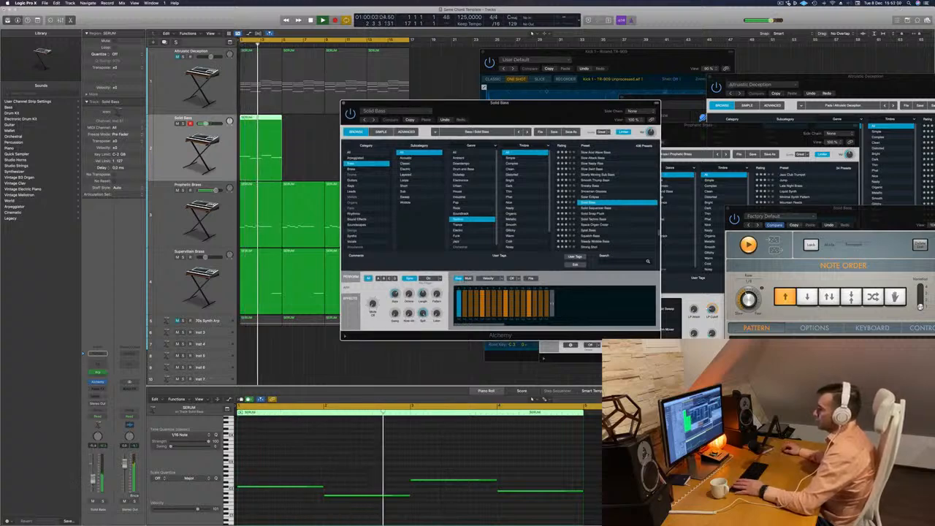
{"action": "left_click", "coordinate": [93, 486]}
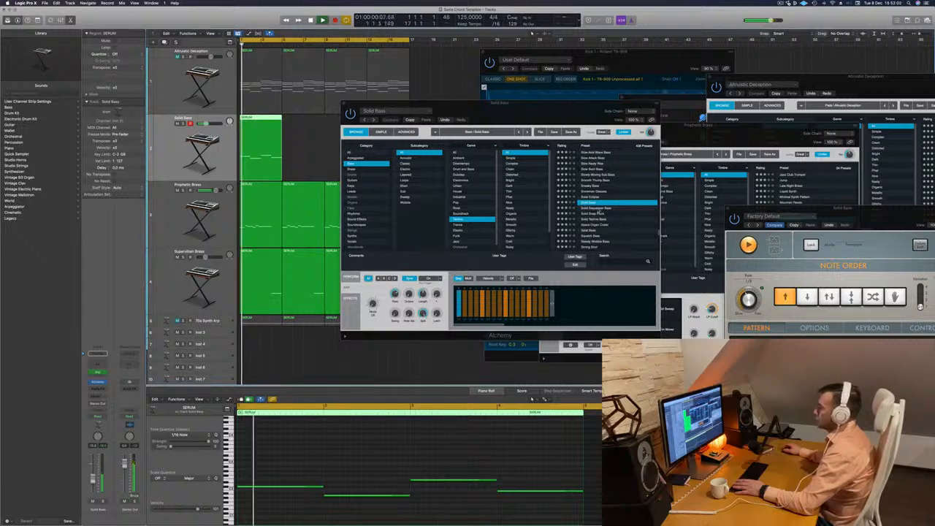
Audition the Solid Sequencer Bass, Solid Snap Pluck, Solid Techno Bass, Space Organ Crater and Splat Bass presets.
{"action": "left_click", "coordinate": [602, 209]}
{"action": "left_click", "coordinate": [595, 214]}
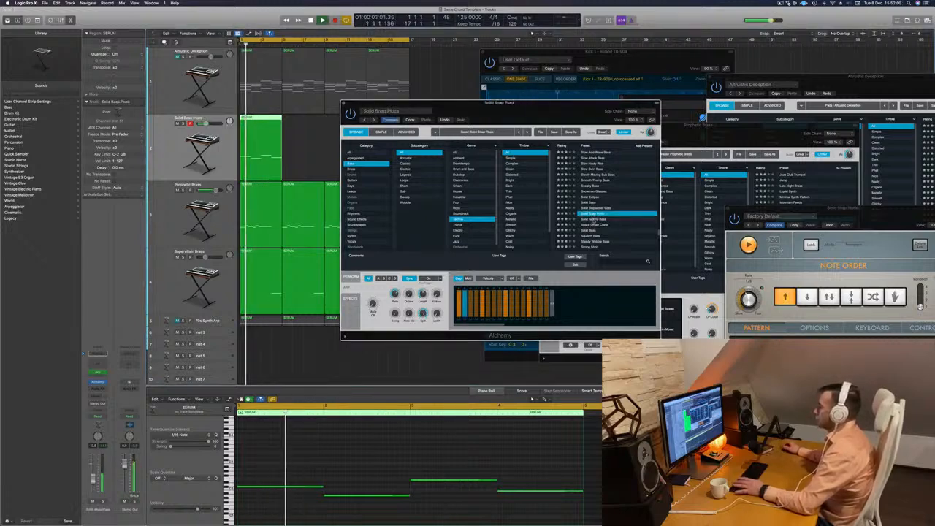
{"action": "left_click", "coordinate": [615, 219]}
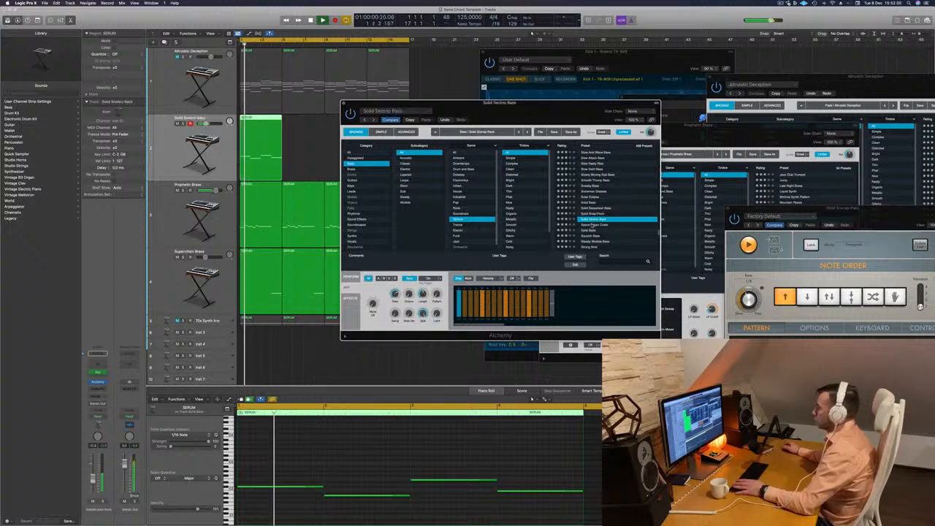
{"action": "left_click", "coordinate": [594, 225]}
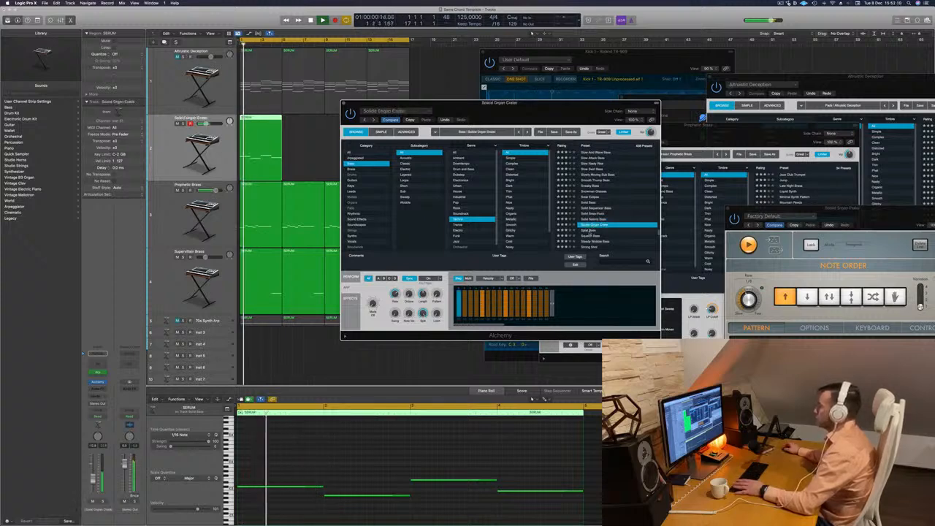
{"action": "left_click", "coordinate": [593, 230]}
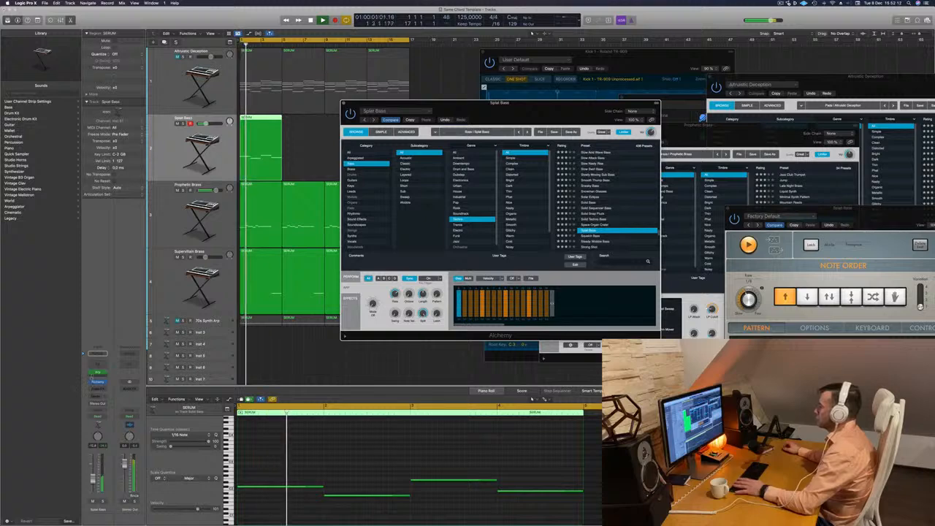
Load Steady Wobble Bass, compare it with another preset further down the list, and return to Steady Wobble Bass.
{"action": "scroll", "coordinate": [589, 214], "scroll_direction": "down", "scroll_amount": 3}
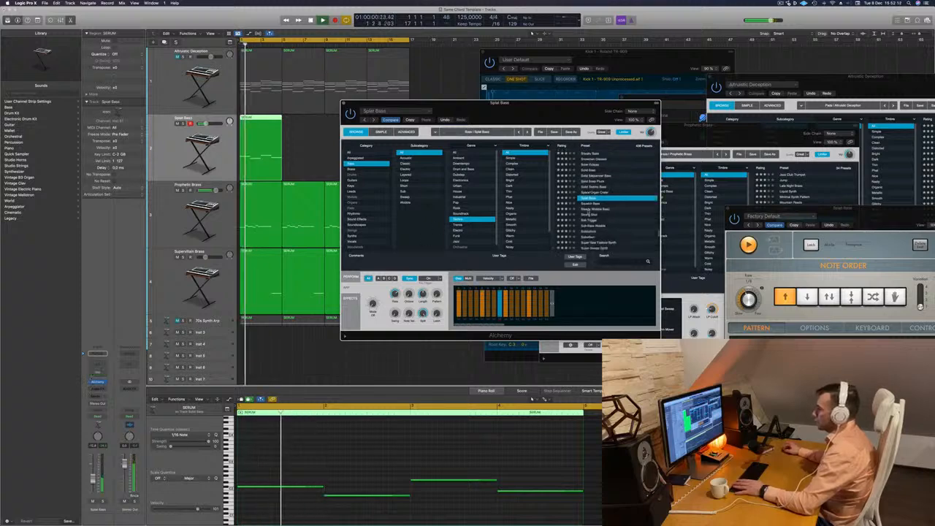
{"action": "left_click", "coordinate": [588, 210]}
{"action": "scroll", "coordinate": [588, 212], "scroll_direction": "down", "scroll_amount": 2}
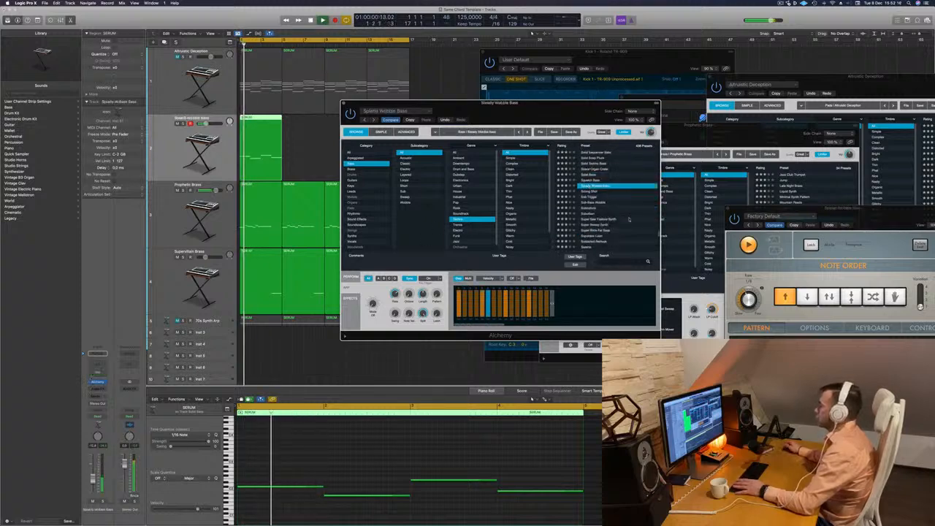
{"action": "left_click", "coordinate": [588, 214]}
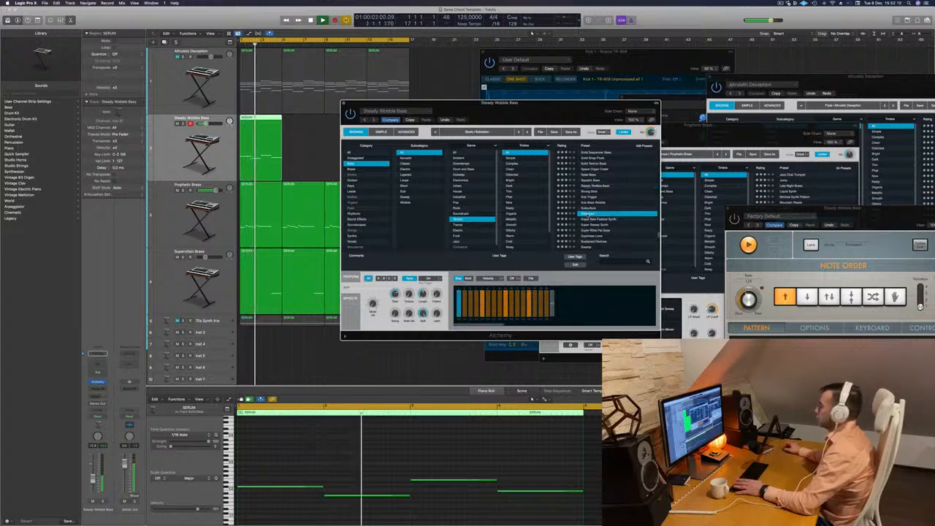
{"action": "left_click", "coordinate": [595, 186]}
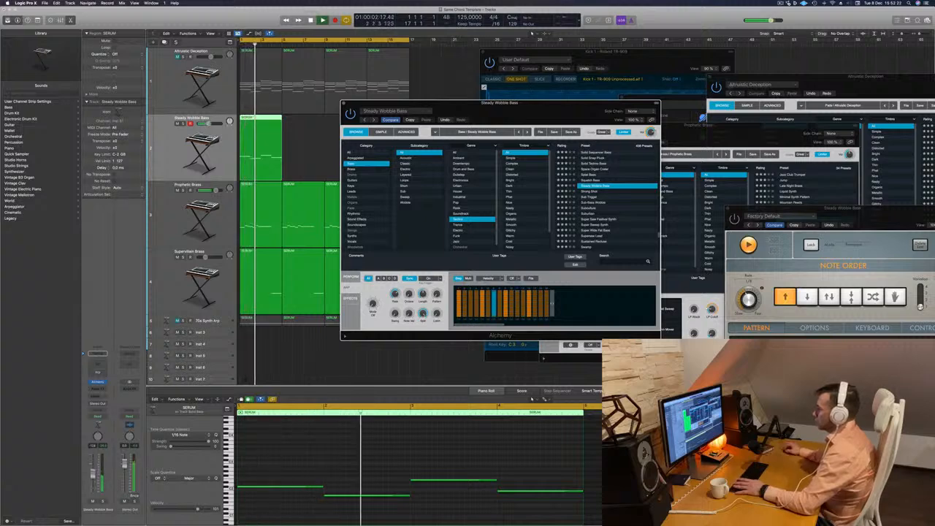
Audition the Super Wide Fat Bass, Supersize Lead, Sweep Saw Bass and Synth Bass Mutation presets on the bass track.
{"action": "scroll", "coordinate": [623, 215], "scroll_direction": "down", "scroll_amount": 2}
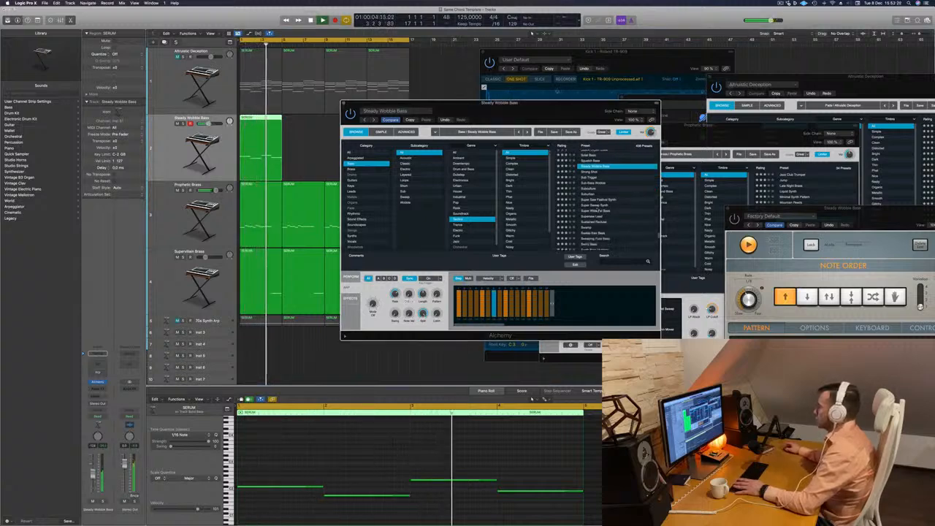
{"action": "left_click", "coordinate": [621, 205]}
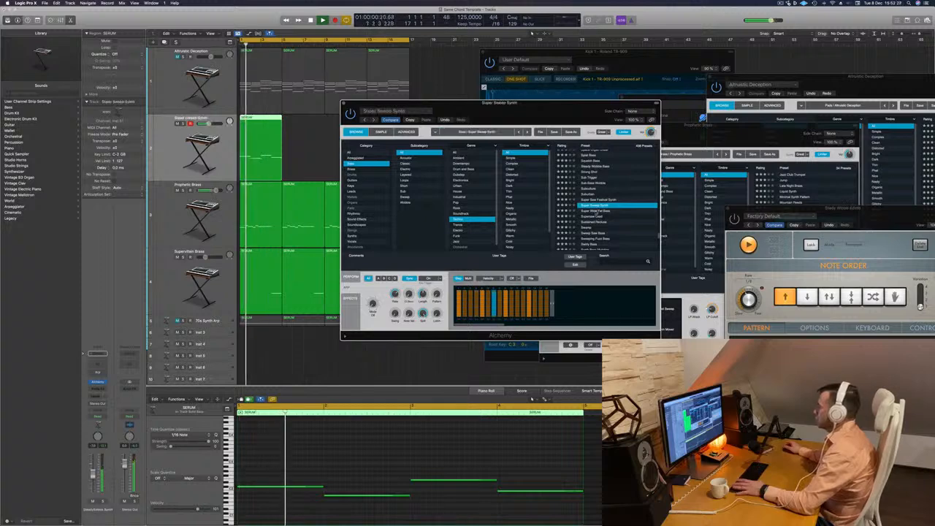
{"action": "left_click", "coordinate": [594, 217]}
{"action": "scroll", "coordinate": [595, 217], "scroll_direction": "down", "scroll_amount": 3}
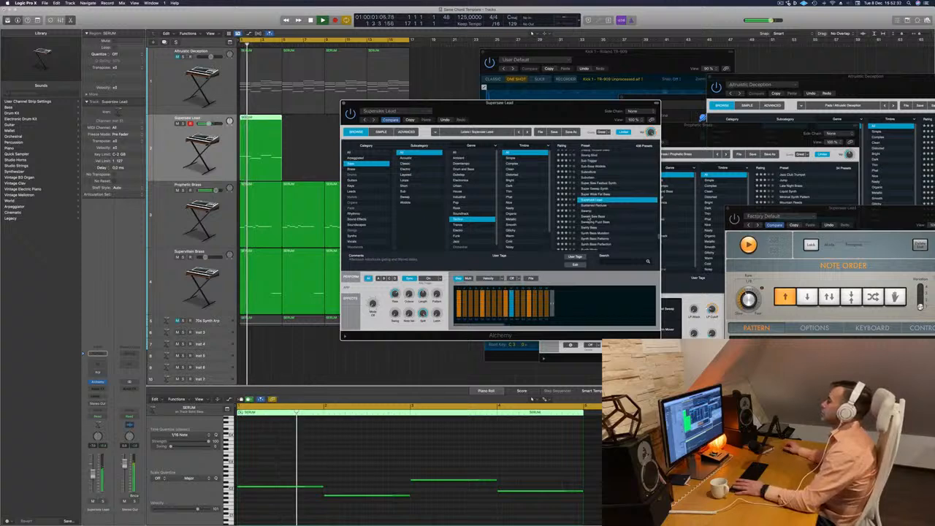
{"action": "left_click", "coordinate": [593, 217]}
{"action": "scroll", "coordinate": [593, 217], "scroll_direction": "down", "scroll_amount": 3}
{"action": "left_click", "coordinate": [594, 217]}
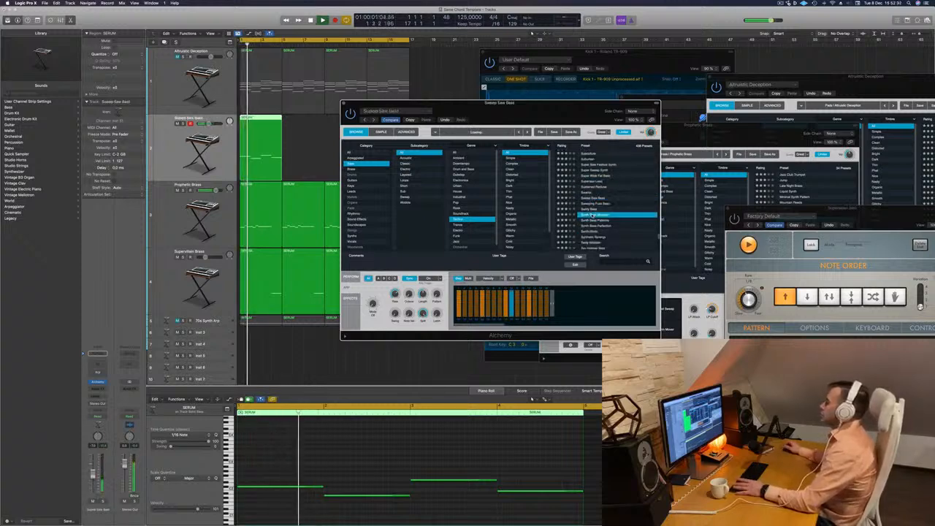
Audition the Synth Mode, Tardy Wobbler, Techno Bass Patterns and The Brick presets on the bass track.
{"action": "scroll", "coordinate": [594, 217], "scroll_direction": "down", "scroll_amount": 2}
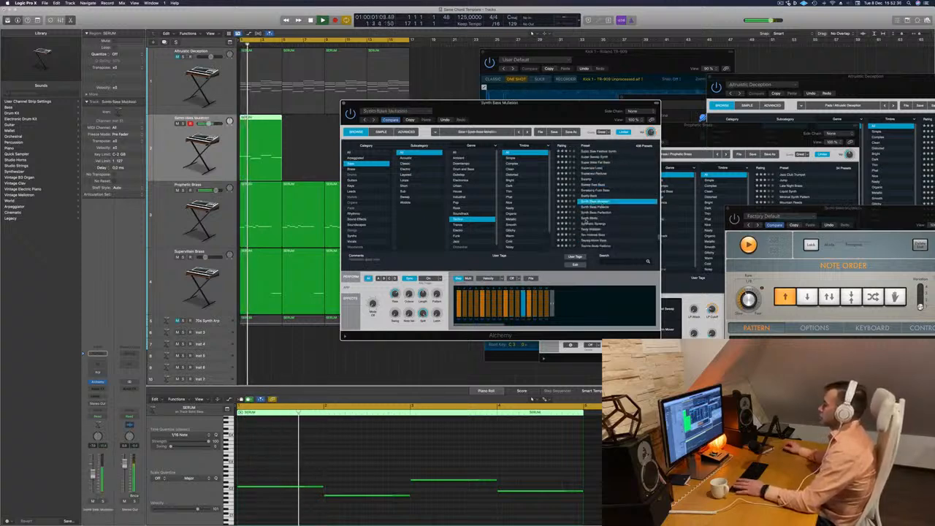
{"action": "left_click", "coordinate": [592, 218]}
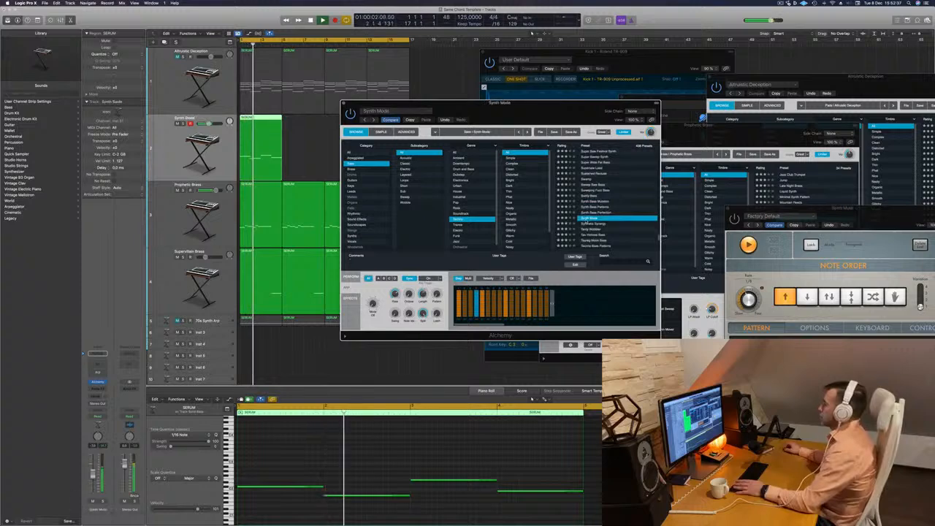
{"action": "left_click", "coordinate": [590, 229]}
{"action": "scroll", "coordinate": [591, 230], "scroll_direction": "down", "scroll_amount": 4}
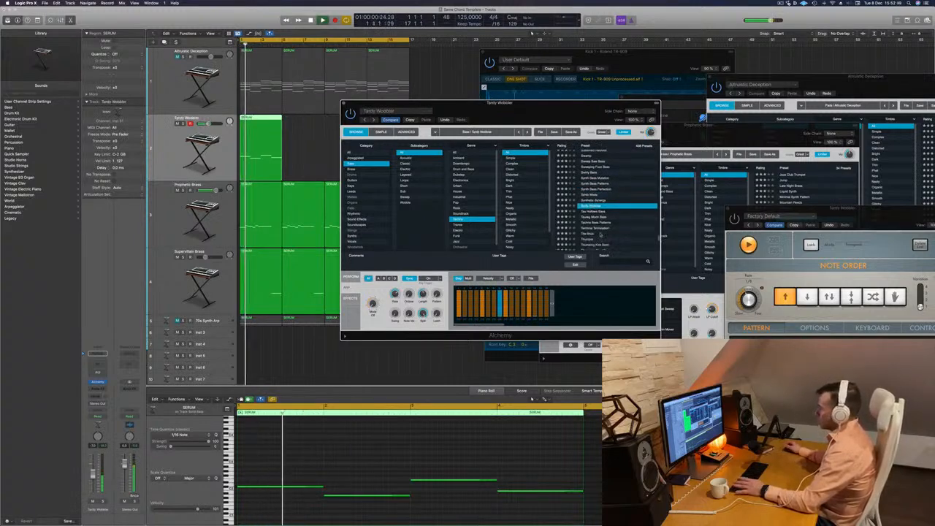
{"action": "key", "text": "Down"}
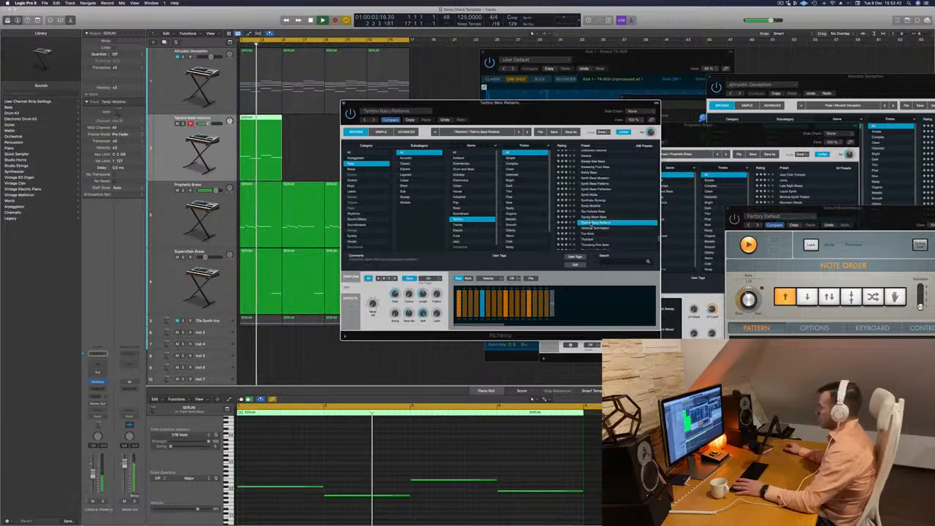
{"action": "key", "text": "Down"}
{"action": "key", "text": "Down"}
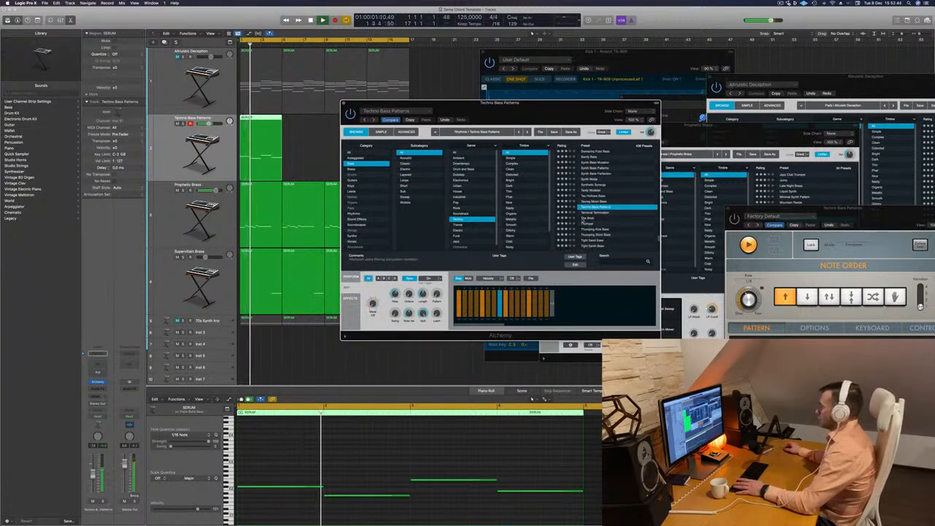
{"action": "key", "text": "Down"}
Continue down the bass preset list, auditioning Thumping Kick Bass and Time Bomb.
{"action": "key", "text": "Down"}
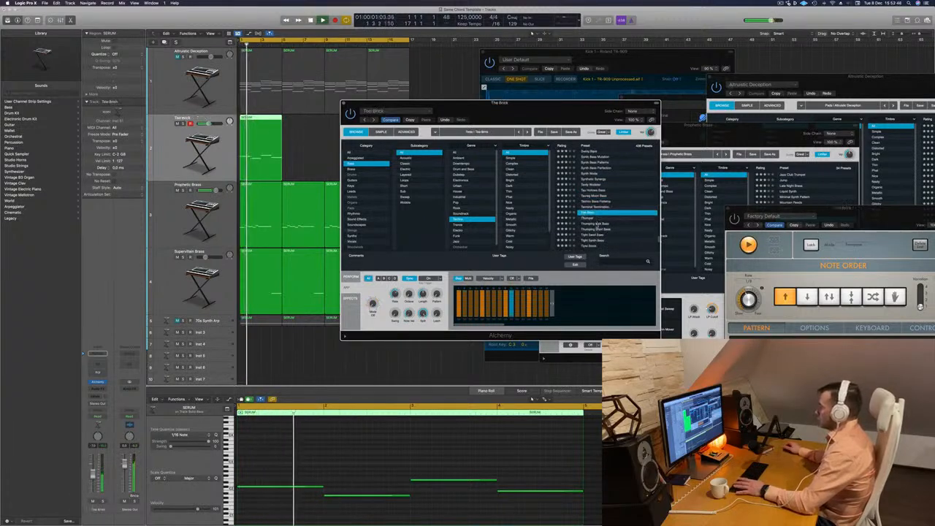
{"action": "key", "text": "Down"}
{"action": "key", "text": "Down"}
{"action": "key", "text": "Down"}
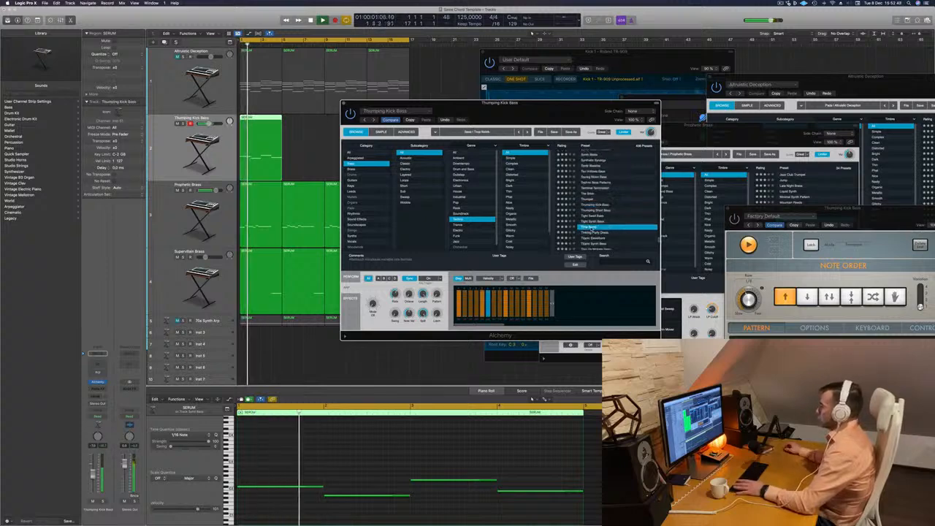
{"action": "key", "text": "Down"}
{"action": "key", "text": "Down"}
{"action": "key", "text": "Down"}
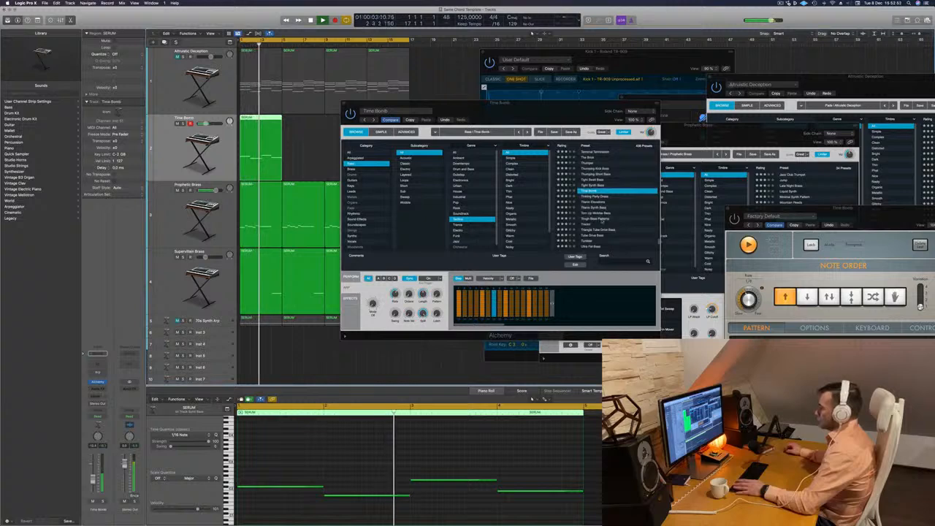
Load the Triangle Tube Drive Bass preset on the bass track, stop playback and close its Alchemy window.
{"action": "scroll", "coordinate": [577, 212], "scroll_direction": "down", "scroll_amount": 1}
{"action": "left_click", "coordinate": [586, 224]}
{"action": "key", "text": "Return"}
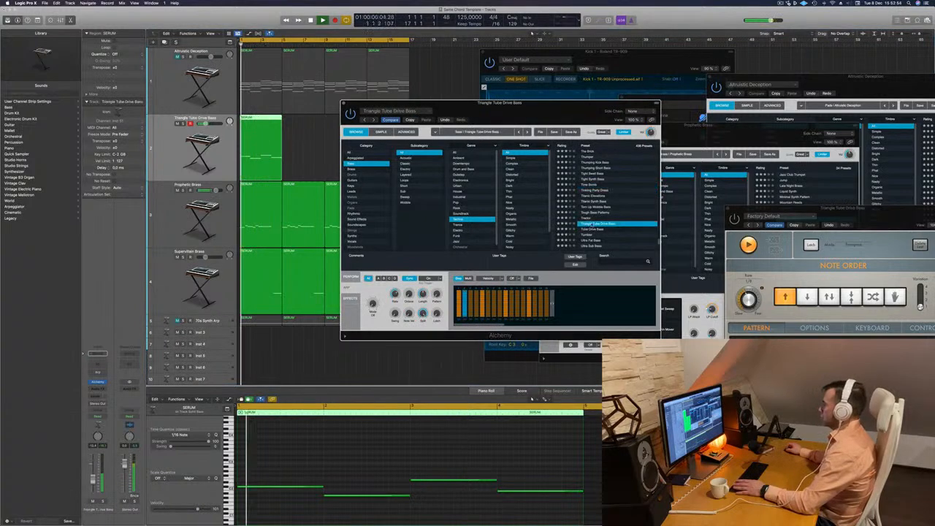
{"action": "key", "text": "space"}
{"action": "left_click", "coordinate": [344, 103]}
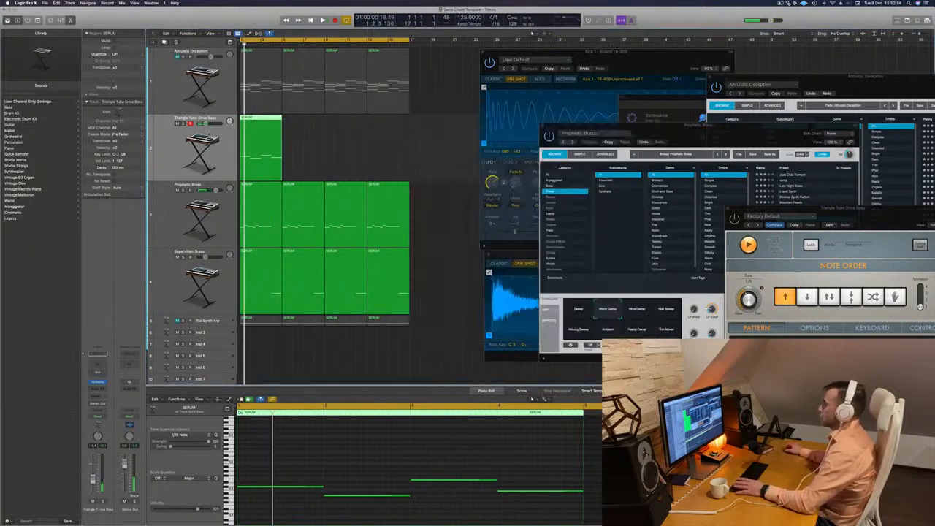
Duplicate the Altruistic Deception track, copy its first chord region onto the duplicate, and delete the region on the bass track.
{"action": "key", "text": "Up"}
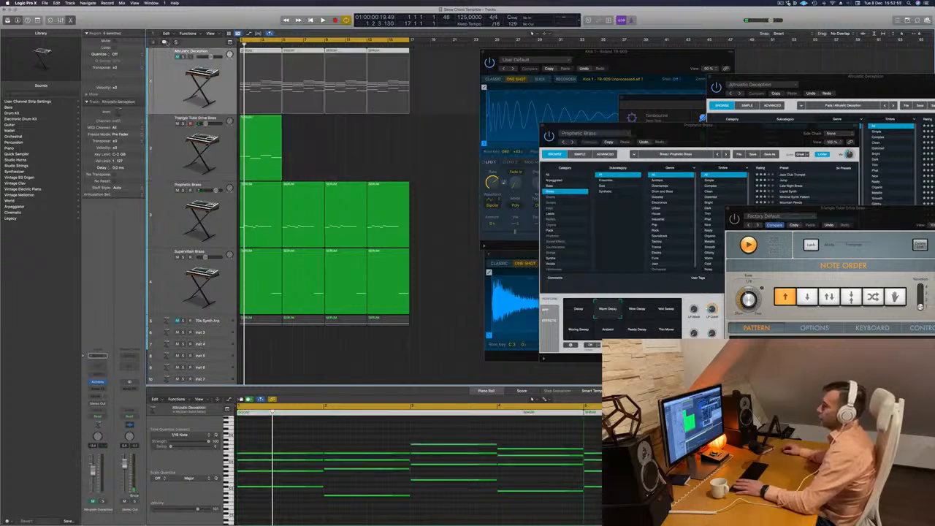
{"action": "key", "text": "super+d"}
{"action": "key", "text": "Return"}
{"action": "left_click_drag", "start_coordinate": [253, 79], "coordinate": [253, 145]}
{"action": "left_click", "coordinate": [254, 217]}
{"action": "key", "text": "Delete"}
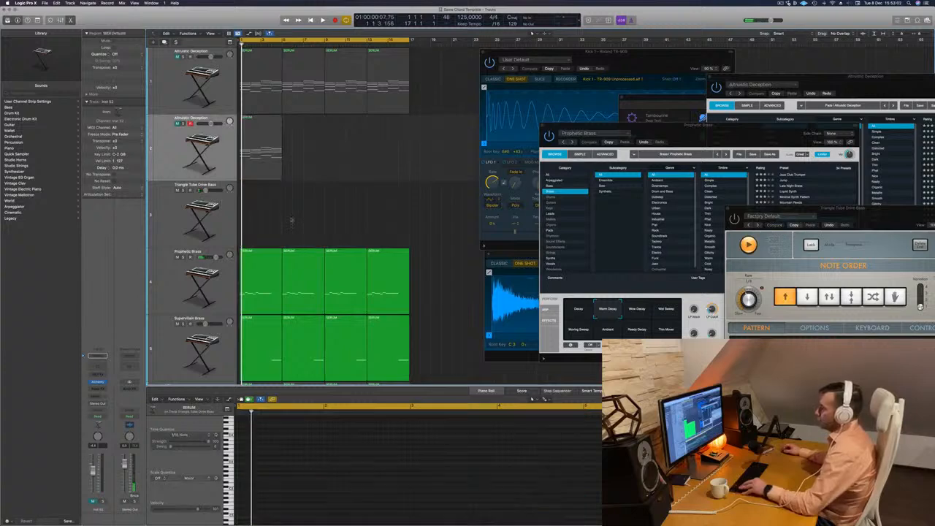
Play the loop from the start and unmute the duplicated Altruistic Deception track.
{"action": "key", "text": "space"}
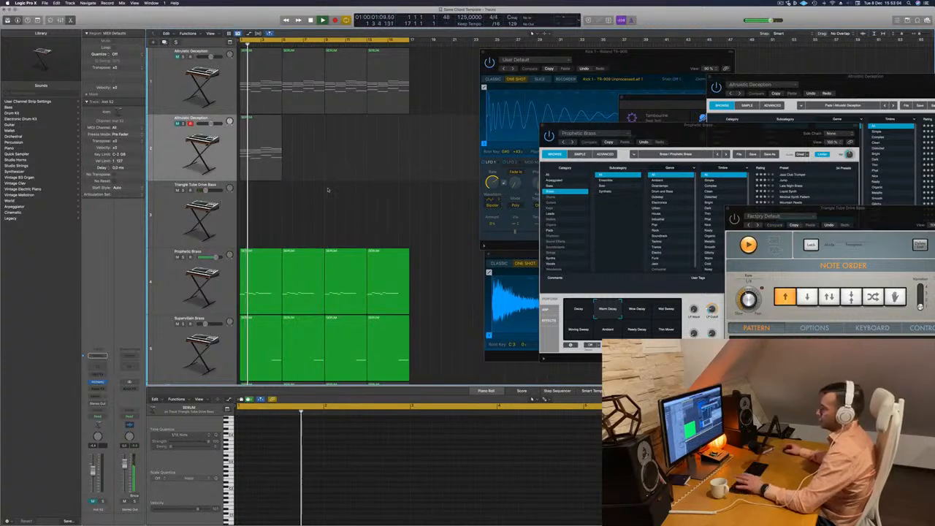
{"action": "key", "text": "super+Up"}
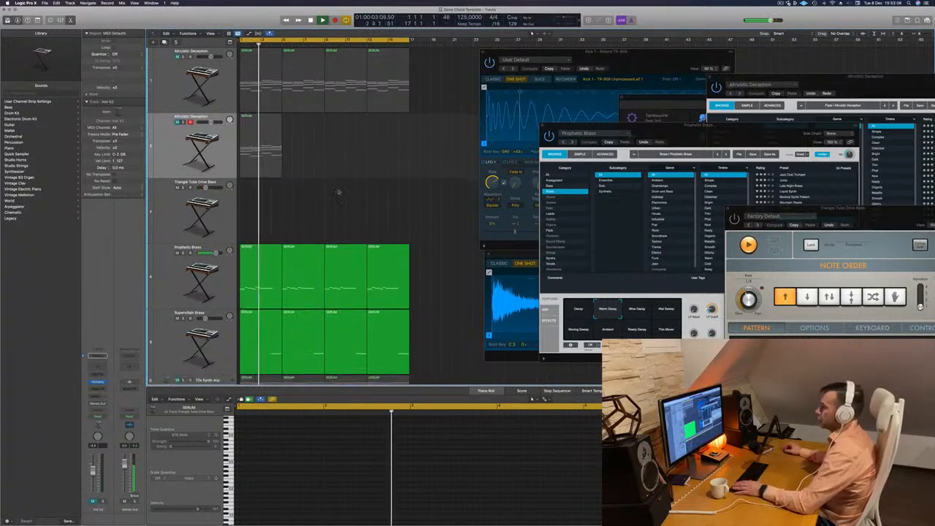
{"action": "key", "text": "super+Up"}
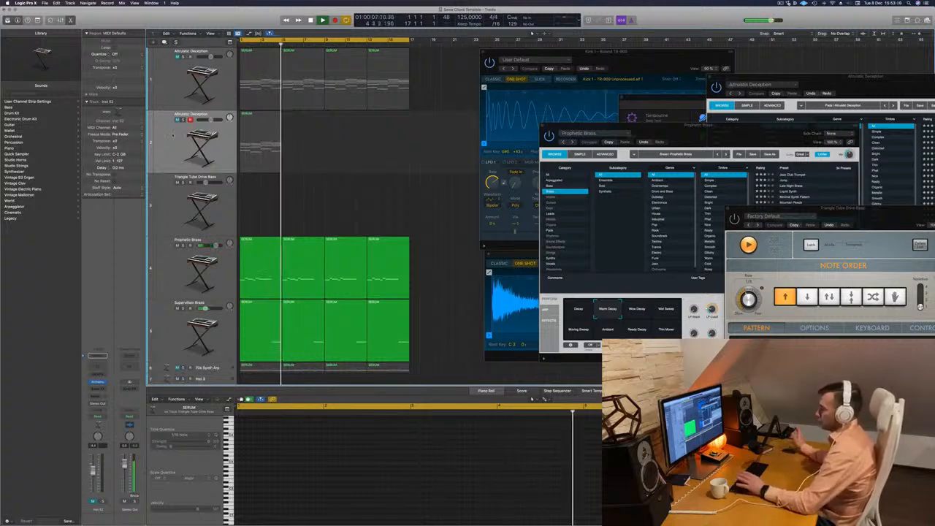
{"action": "left_click", "coordinate": [171, 145]}
{"action": "key", "text": "Return"}
{"action": "key", "text": "Return"}
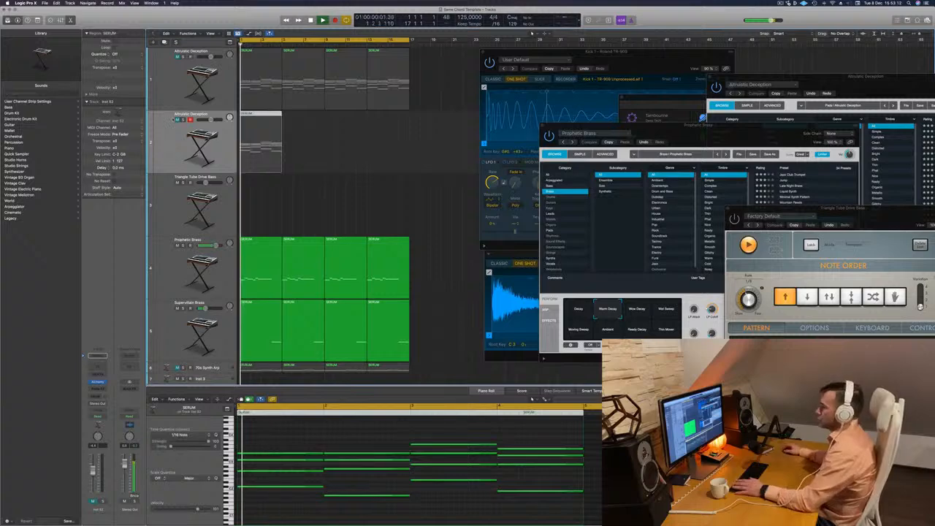
{"action": "key", "text": "m"}
{"action": "key", "text": "Return"}
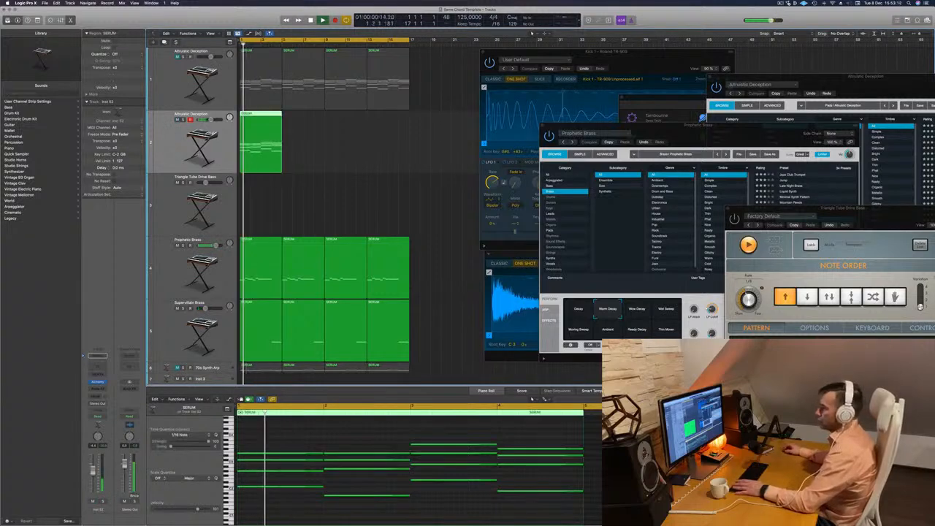
Open Alchemy on the duplicated track, load the Analog Pulse Pad preset, and move the plug-in window clear of the regions.
{"action": "left_click", "coordinate": [97, 381]}
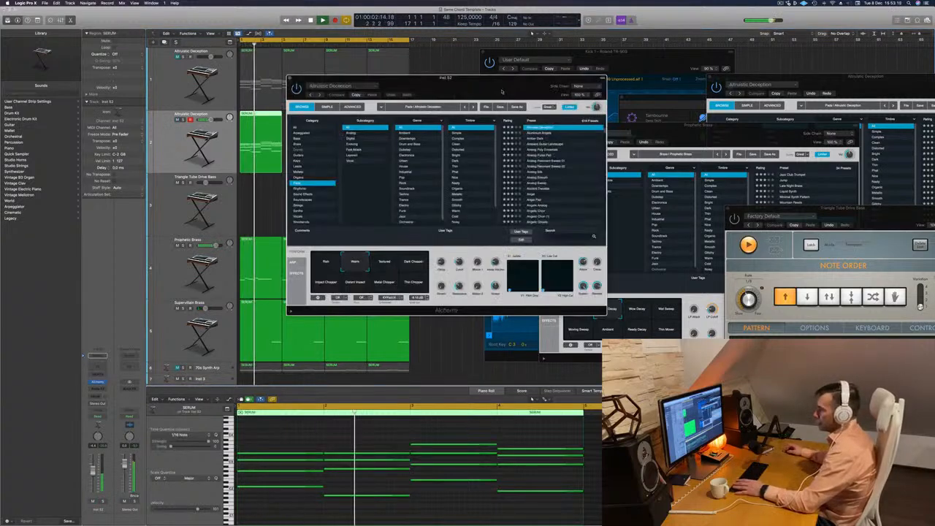
{"action": "left_click_drag", "start_coordinate": [501, 89], "coordinate": [601, 86]}
{"action": "key", "text": "Return"}
{"action": "key", "text": "Return"}
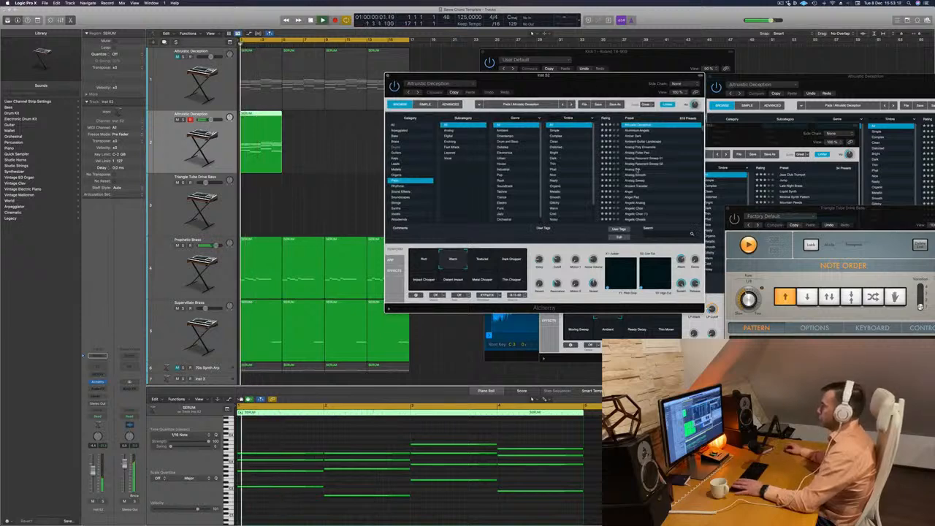
{"action": "left_click", "coordinate": [641, 152]}
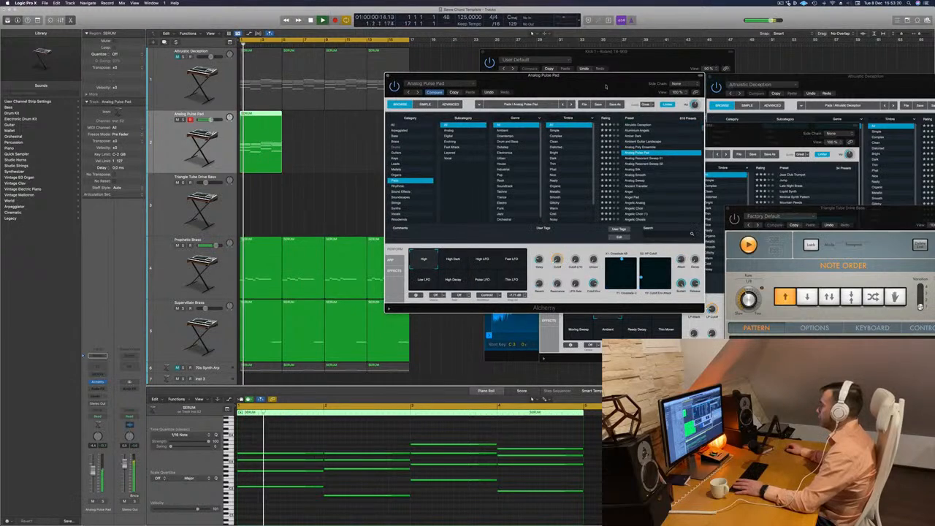
{"action": "left_click_drag", "start_coordinate": [606, 87], "coordinate": [626, 82]}
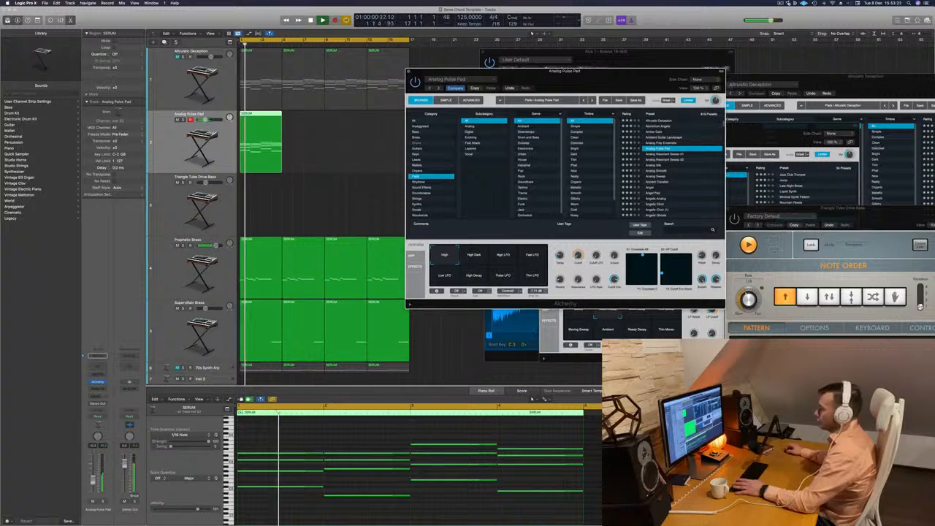
Send the Analog Pulse Pad track to Bus 9 and insert a stereo SilverVerb on the aux channel.
{"action": "left_click", "coordinate": [98, 396]}
{"action": "mouse_move", "coordinate": [99, 406]}
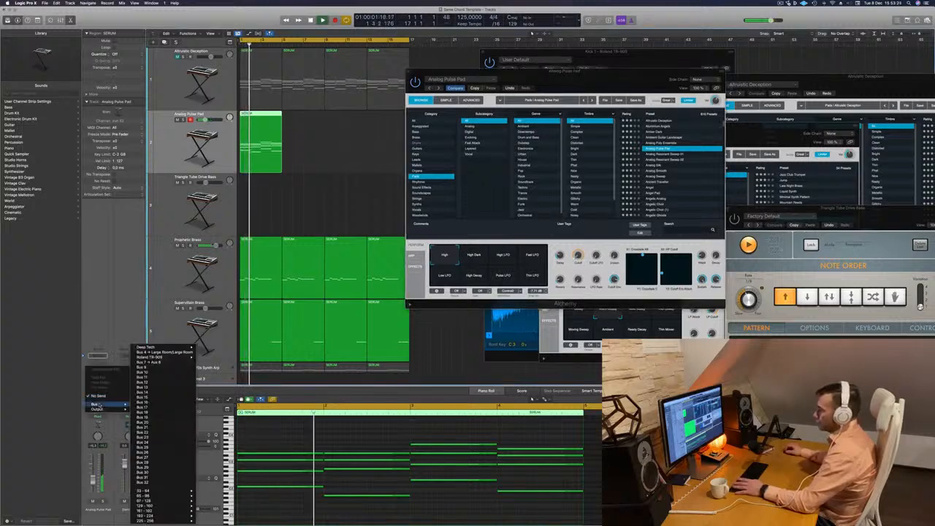
{"action": "left_click", "coordinate": [167, 369]}
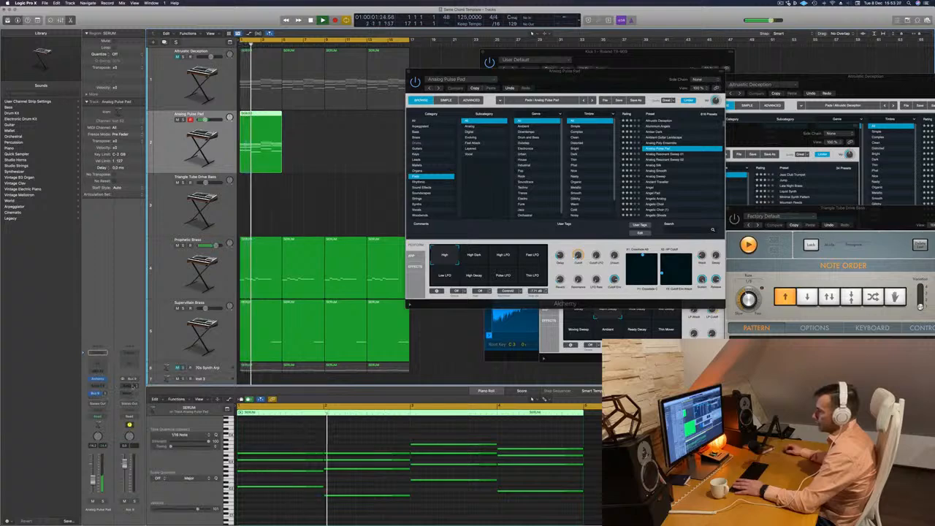
{"action": "left_click", "coordinate": [131, 385]}
{"action": "mouse_move", "coordinate": [133, 414]}
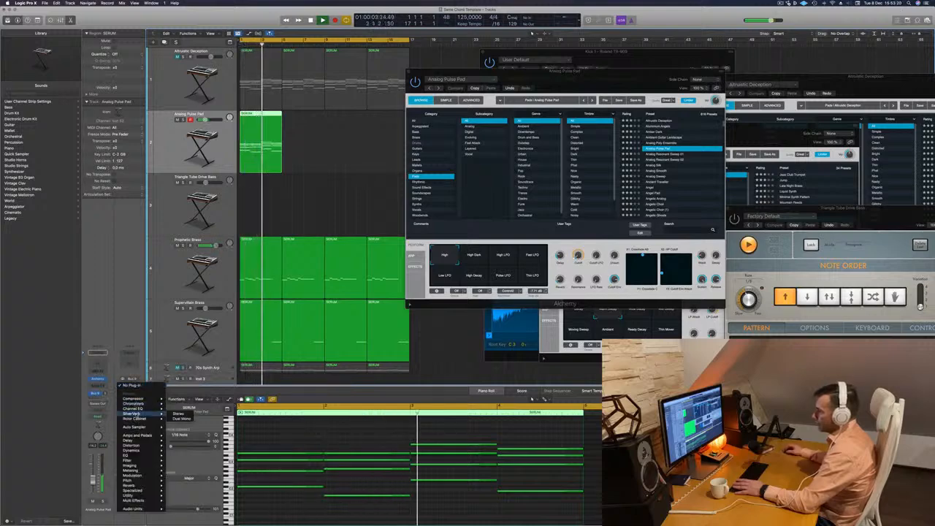
{"action": "left_click", "coordinate": [178, 414]}
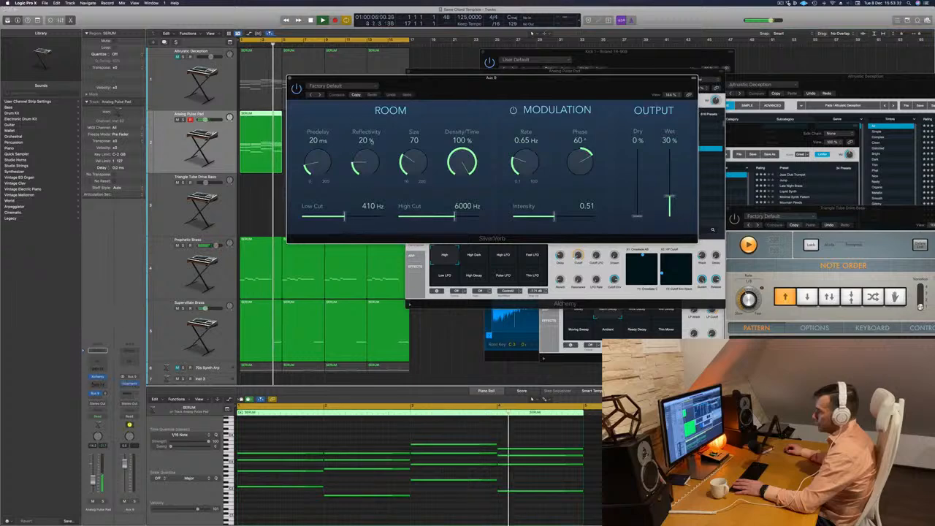
Load the grandiose preset in SilverVerb and close its window.
{"action": "left_click", "coordinate": [355, 85]}
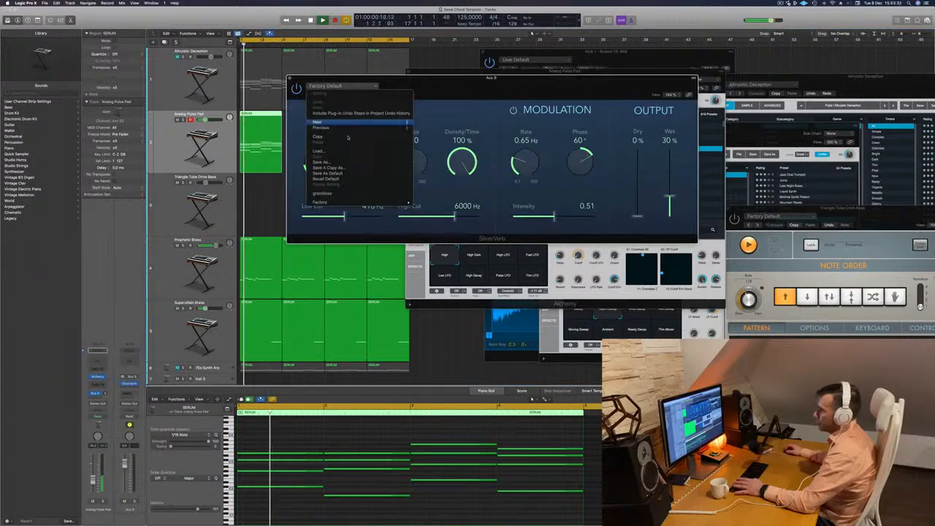
{"action": "left_click", "coordinate": [344, 193]}
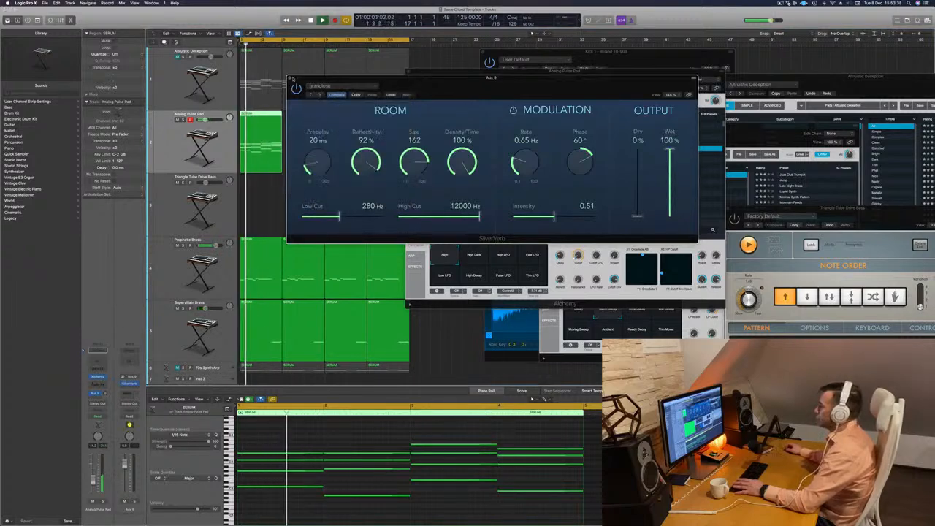
{"action": "key", "text": "super+w"}
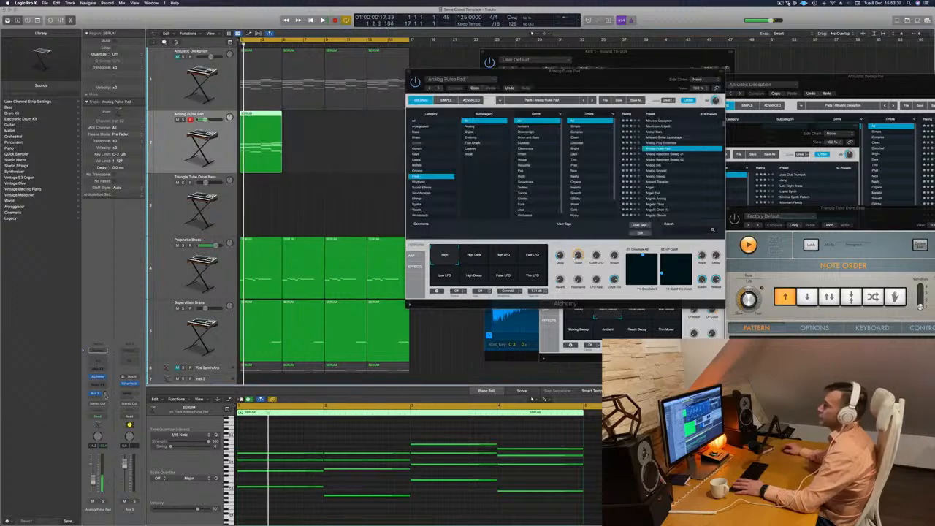
Audition the Analog Pulse Pad's High Dark, High LFO, Fast LFO, Low LFO and High Decay snapshots during playback, returning to Low LFO.
{"action": "key", "text": "Return"}
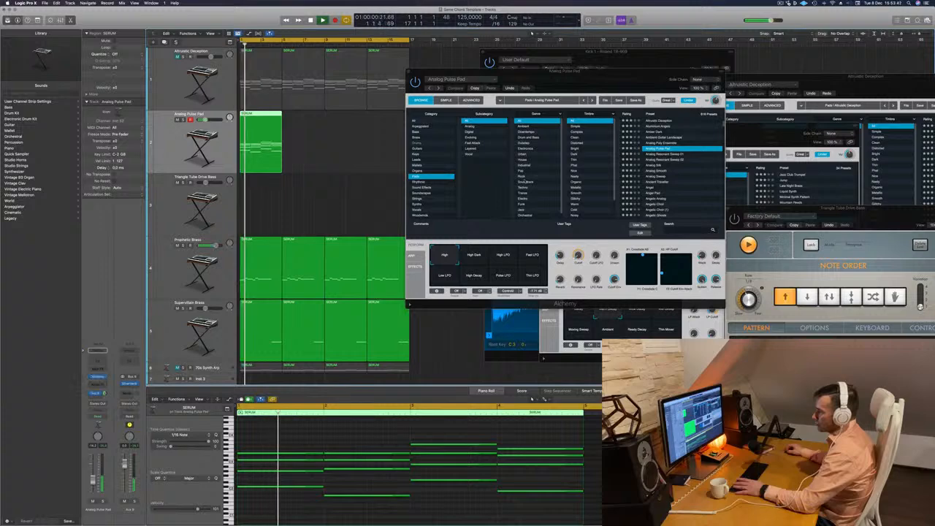
{"action": "key", "text": "Return"}
{"action": "left_click", "coordinate": [473, 258]}
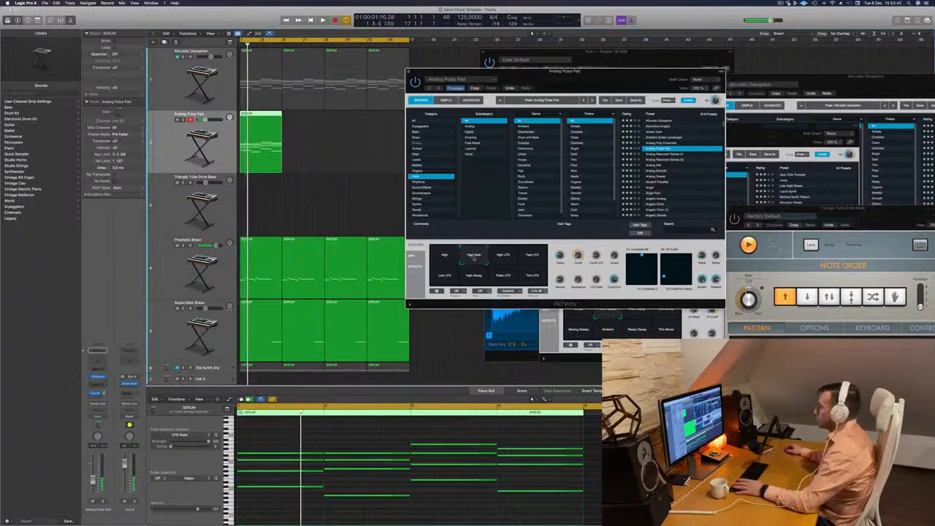
{"action": "left_click", "coordinate": [502, 257]}
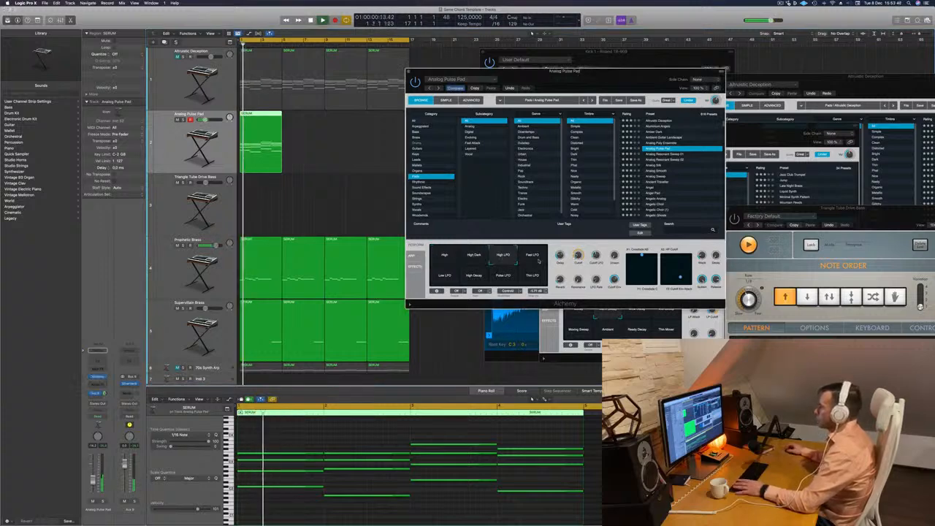
{"action": "left_click", "coordinate": [532, 257]}
{"action": "key", "text": "Return"}
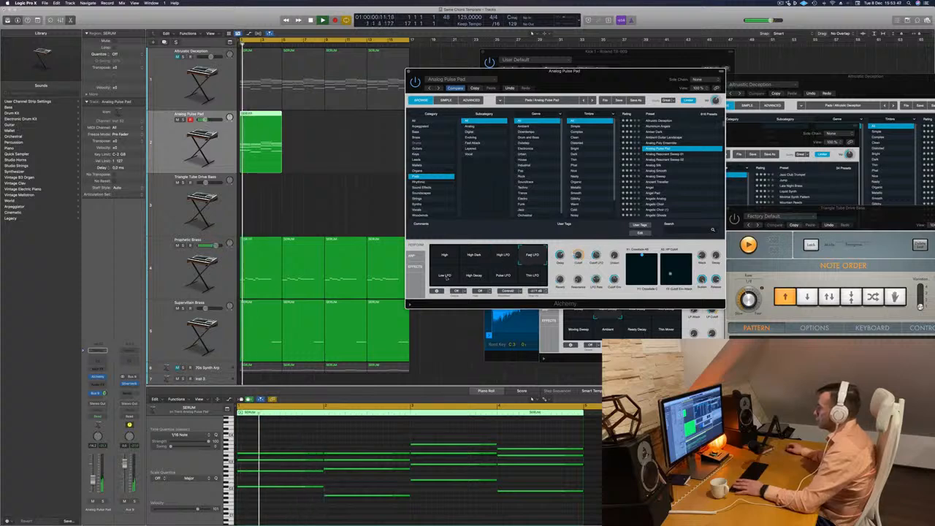
{"action": "left_click", "coordinate": [444, 276]}
{"action": "left_click", "coordinate": [475, 277]}
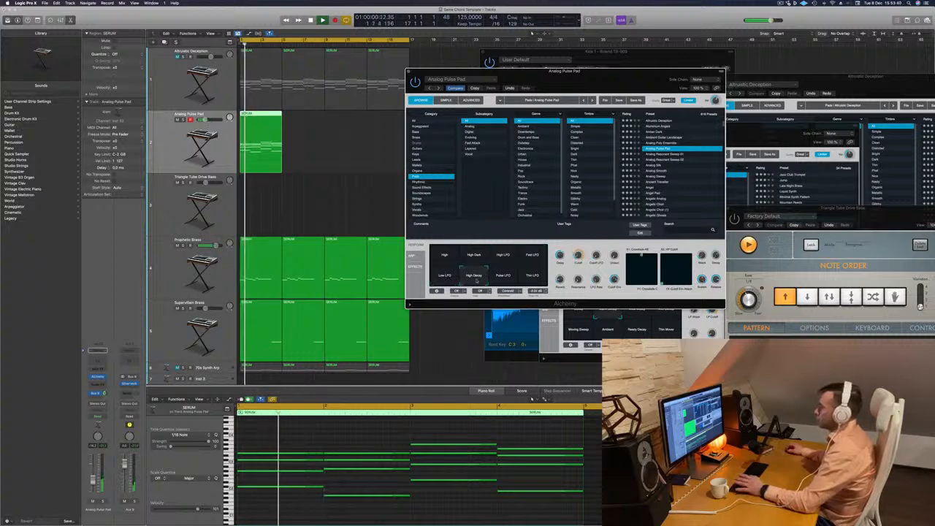
{"action": "left_click", "coordinate": [446, 277]}
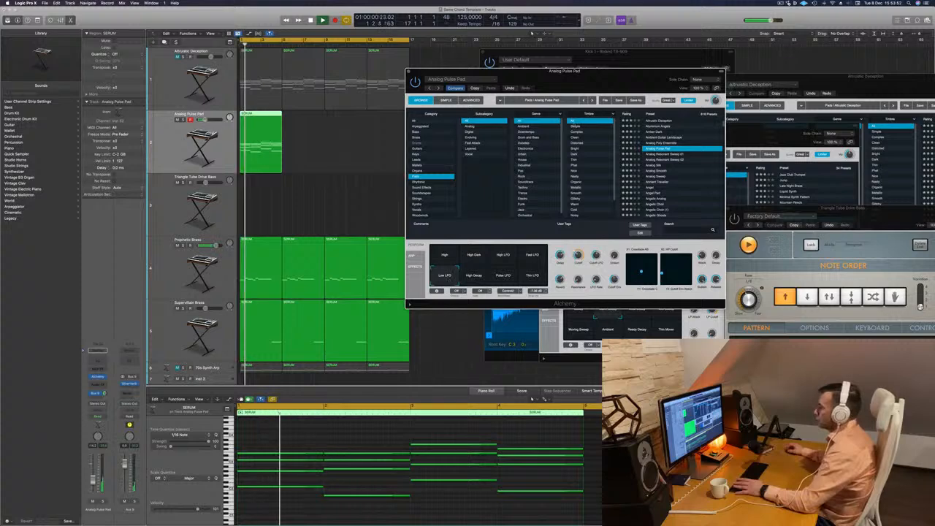
Close the Analog Pulse Pad's Alchemy window and copy its SERUM region three times to fill the loop.
{"action": "left_click_drag", "start_coordinate": [598, 77], "coordinate": [549, 143]}
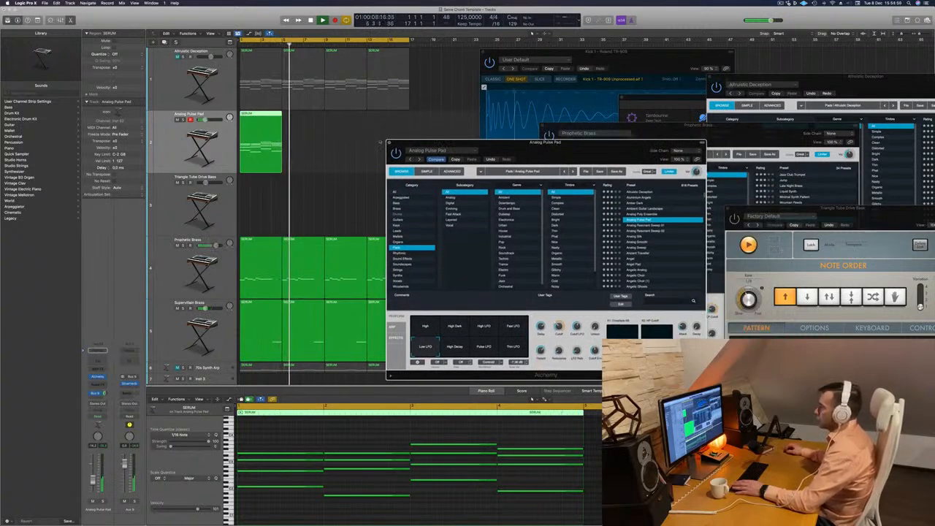
{"action": "left_click", "coordinate": [389, 143]}
{"action": "left_click_drag", "start_coordinate": [253, 119], "coordinate": [340, 120]}
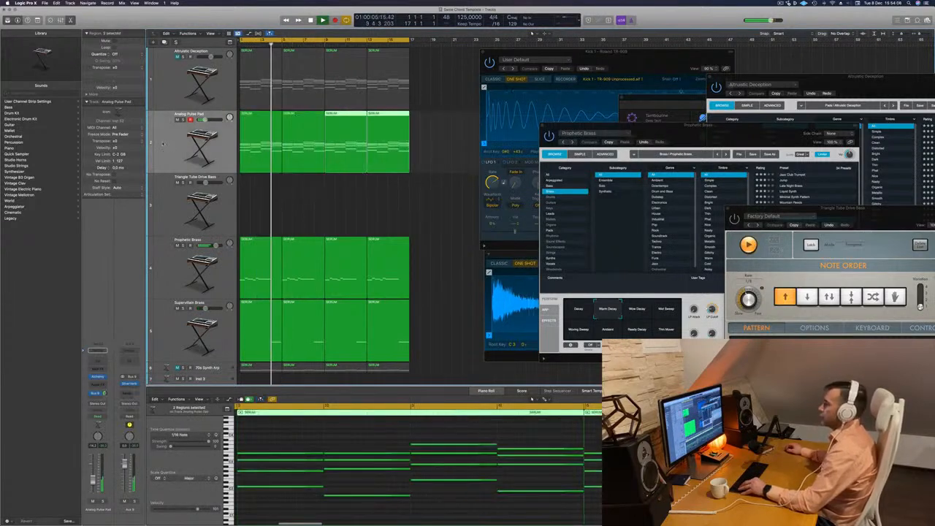
Copy the Prophetic Brass Compressor to the Analog Pulse Pad channel in the Mixer and check its settings.
{"action": "key", "text": "x"}
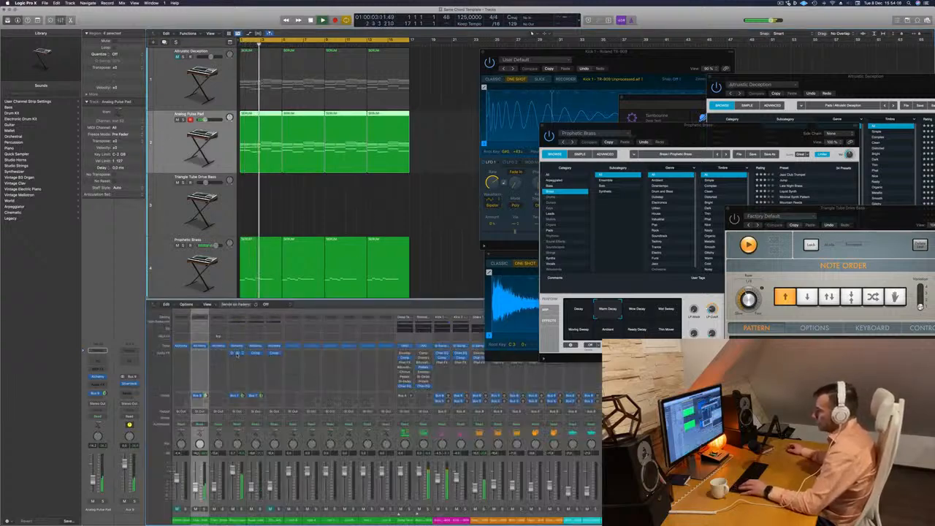
{"action": "left_click_drag", "start_coordinate": [200, 357], "coordinate": [200, 356]}
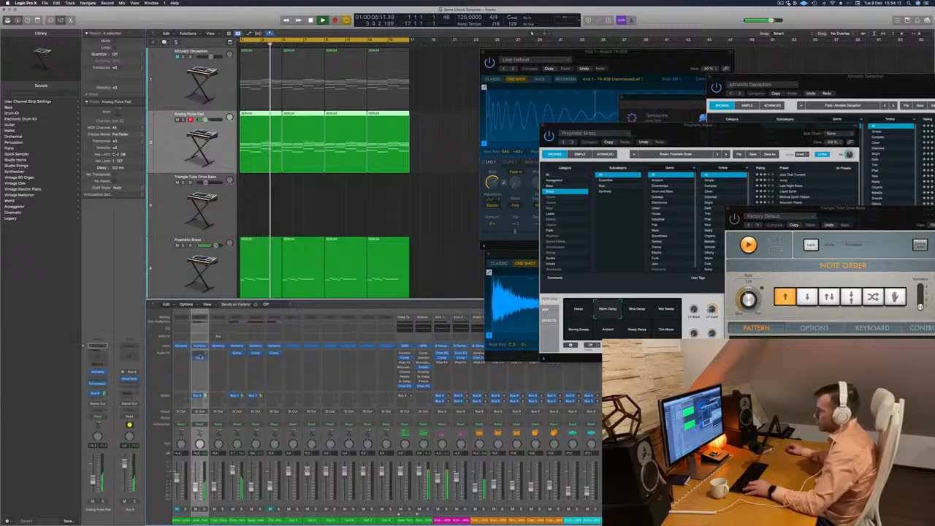
{"action": "left_click", "coordinate": [199, 357]}
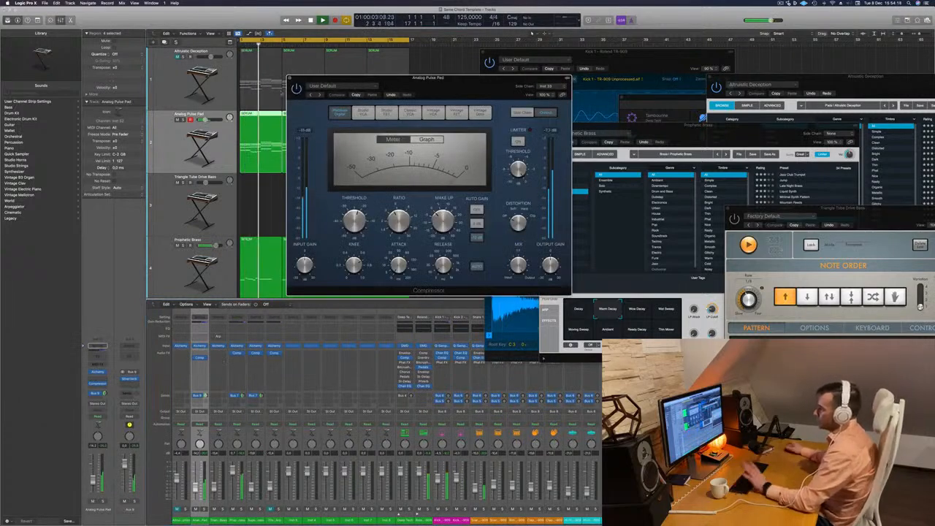
{"action": "left_click", "coordinate": [289, 77]}
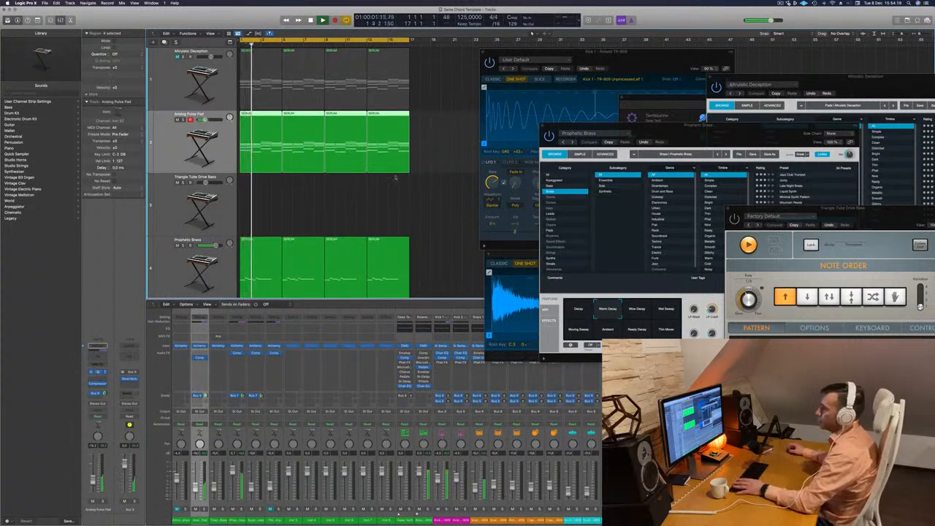
Add the sidechain Compressor after SilverVerb on the Aux 9 channel and check its settings.
{"action": "left_click_drag", "start_coordinate": [565, 155], "coordinate": [699, 130]}
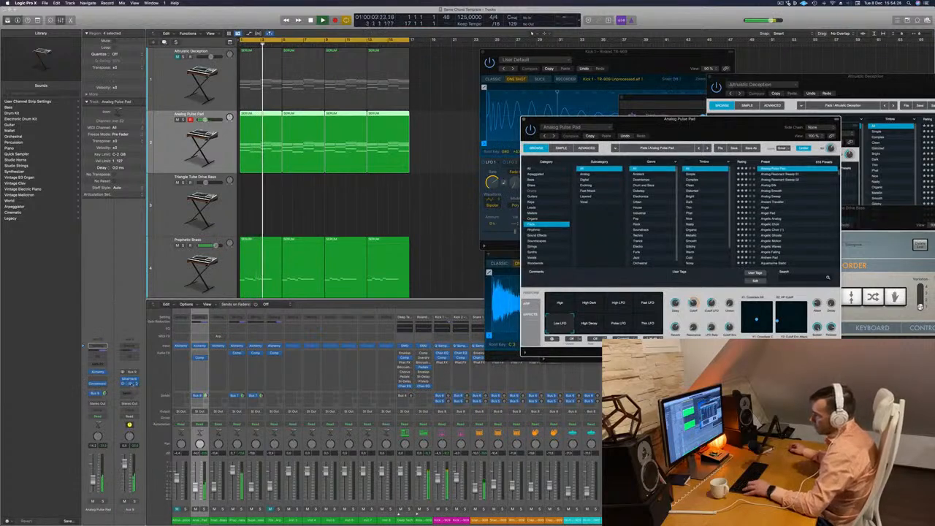
{"action": "left_click", "coordinate": [131, 384]}
{"action": "left_click_drag", "start_coordinate": [478, 82], "coordinate": [535, 95]}
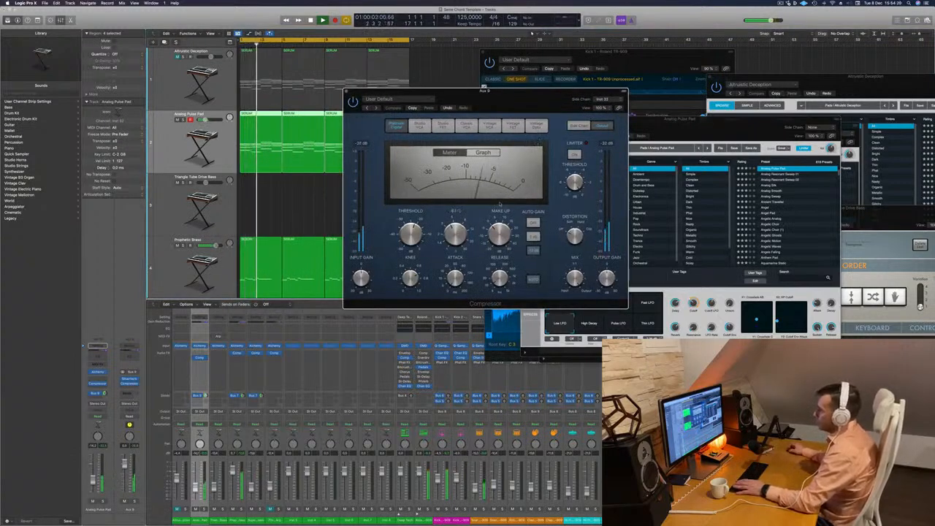
{"action": "left_click", "coordinate": [347, 92]}
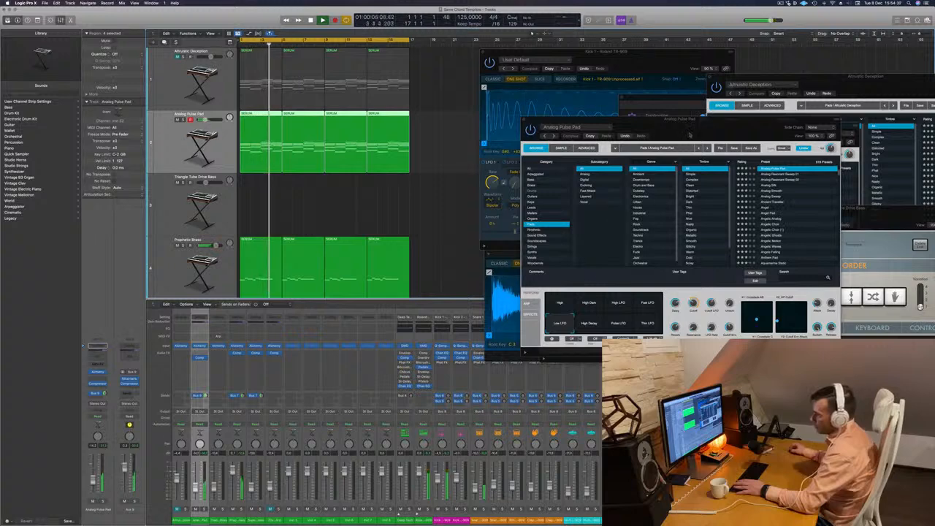
Audition the Analog Pulse Pad's High Decay and Pulse LFO snapshots in Alchemy, restarting playback.
{"action": "left_click_drag", "start_coordinate": [589, 119], "coordinate": [475, 151]}
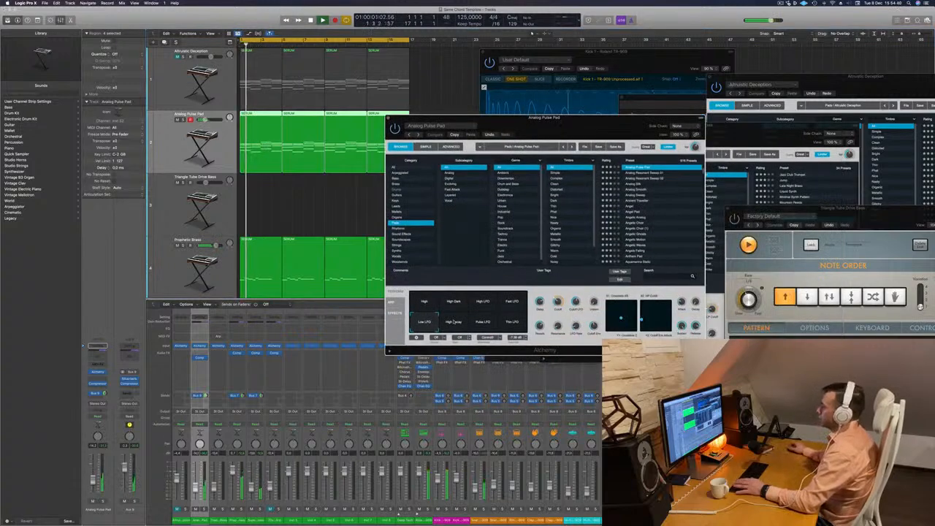
{"action": "left_click", "coordinate": [452, 323]}
{"action": "left_click", "coordinate": [483, 323]}
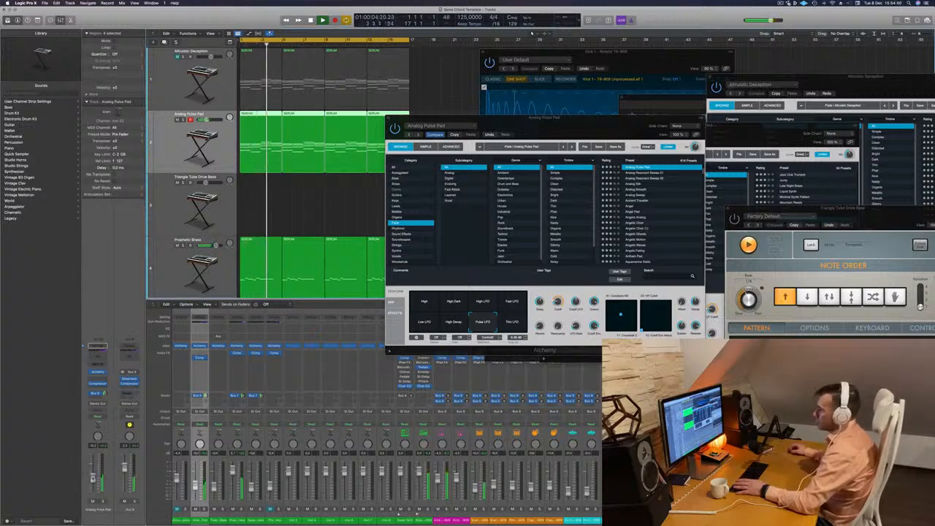
{"action": "left_click_drag", "start_coordinate": [572, 127], "coordinate": [654, 100]}
{"action": "scroll", "coordinate": [401, 200], "scroll_direction": "down", "scroll_amount": 3}
{"action": "scroll", "coordinate": [401, 201], "scroll_direction": "down", "scroll_amount": 1}
{"action": "key", "text": "space"}
{"action": "key", "text": "space"}
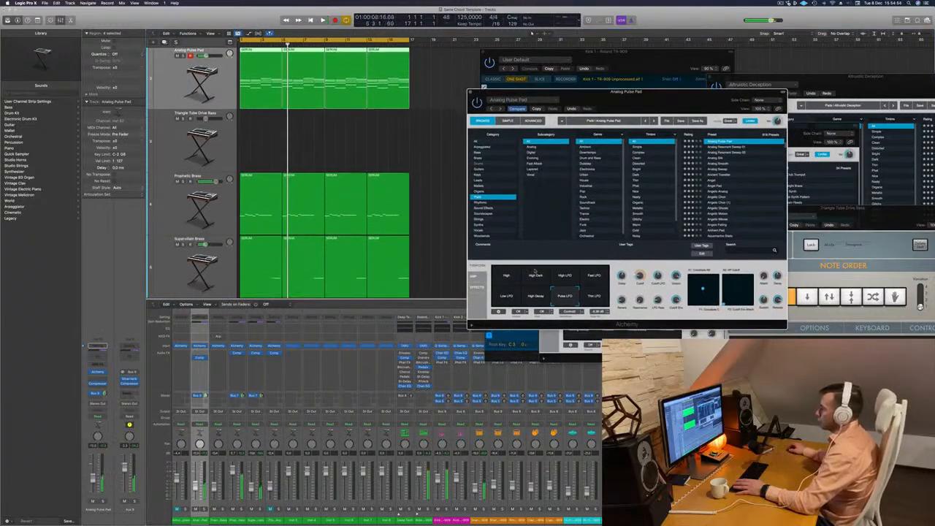
Try the Thin LFO, High and High Dark snapshots on the Analog Pulse Pad while the loop plays.
{"action": "left_click", "coordinate": [594, 296]}
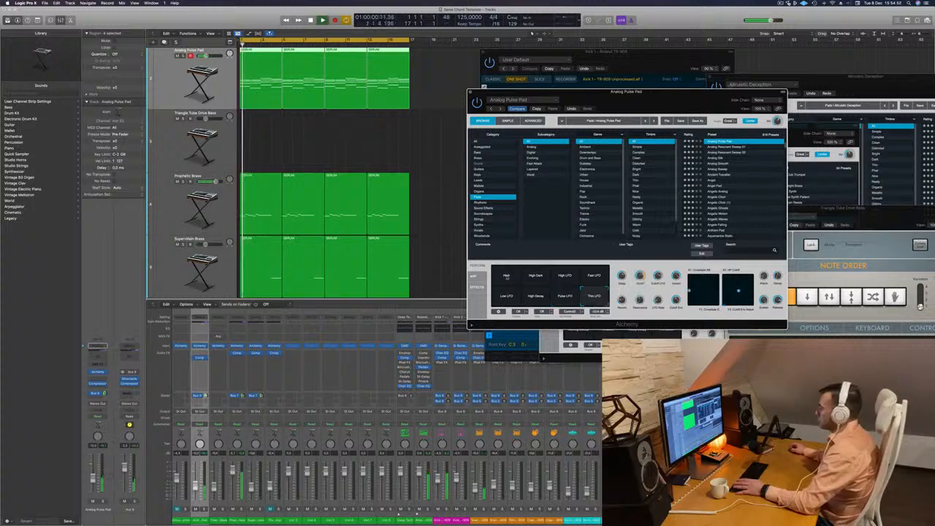
{"action": "left_click", "coordinate": [506, 276]}
{"action": "left_click", "coordinate": [536, 276]}
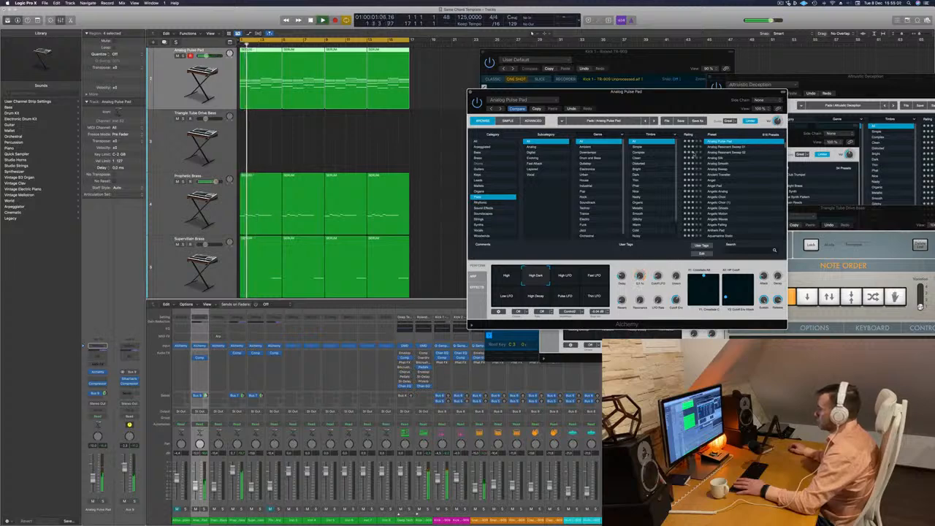
{"action": "left_click_drag", "start_coordinate": [719, 104], "coordinate": [702, 102]}
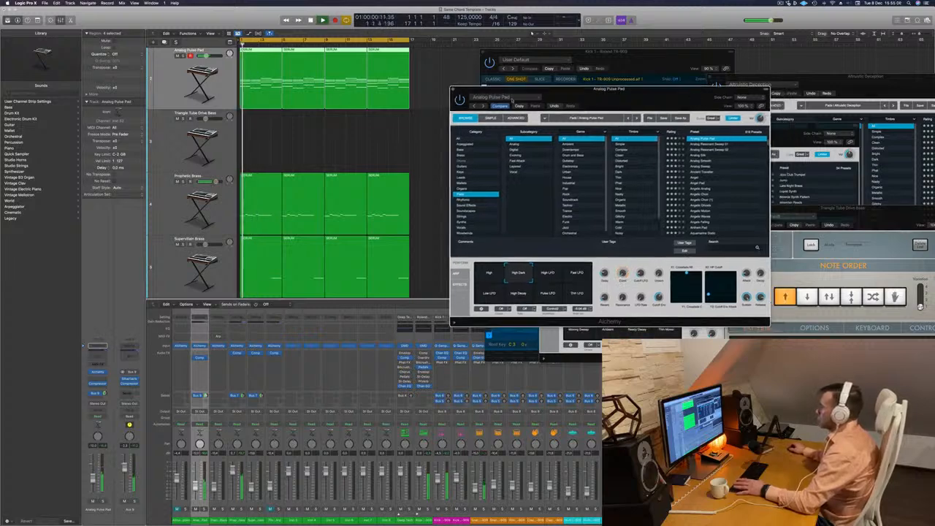
Load the Analog Resonant Sweep 01 preset in Alchemy and restart playback to hear it.
{"action": "left_click", "coordinate": [699, 145]}
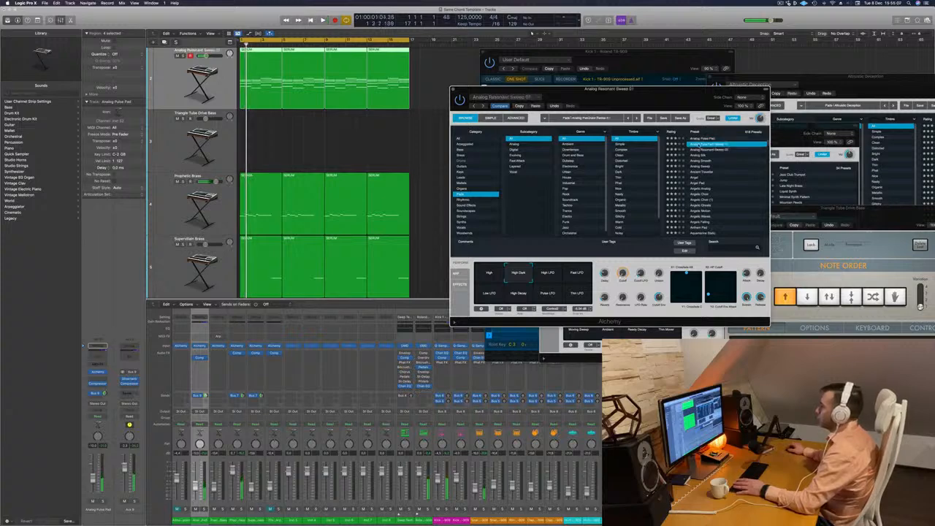
{"action": "key", "text": "space"}
{"action": "left_click_drag", "start_coordinate": [665, 100], "coordinate": [700, 95]}
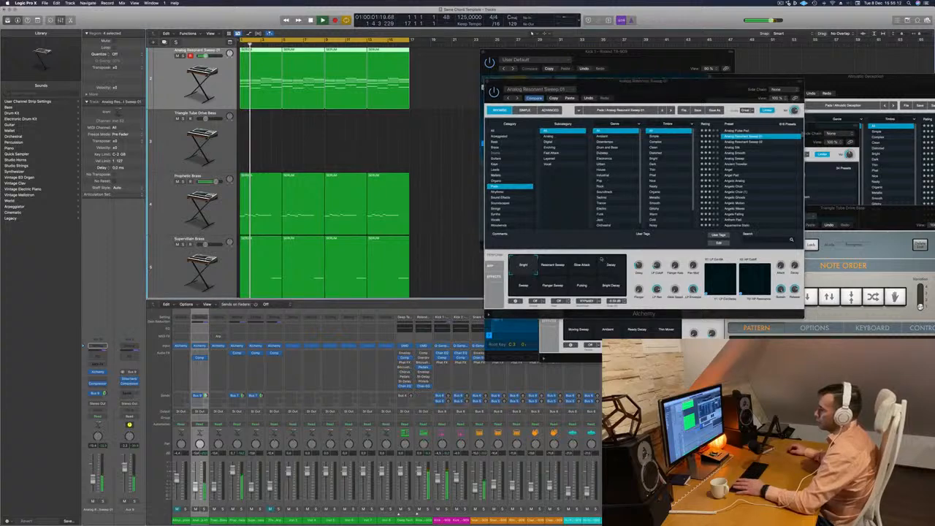
Compare the Slow Attack, Decay, Sweep and Flanger Sweep snapshots, choose Pulsing, and close the Alchemy window.
{"action": "left_click_drag", "start_coordinate": [684, 88], "coordinate": [602, 152]}
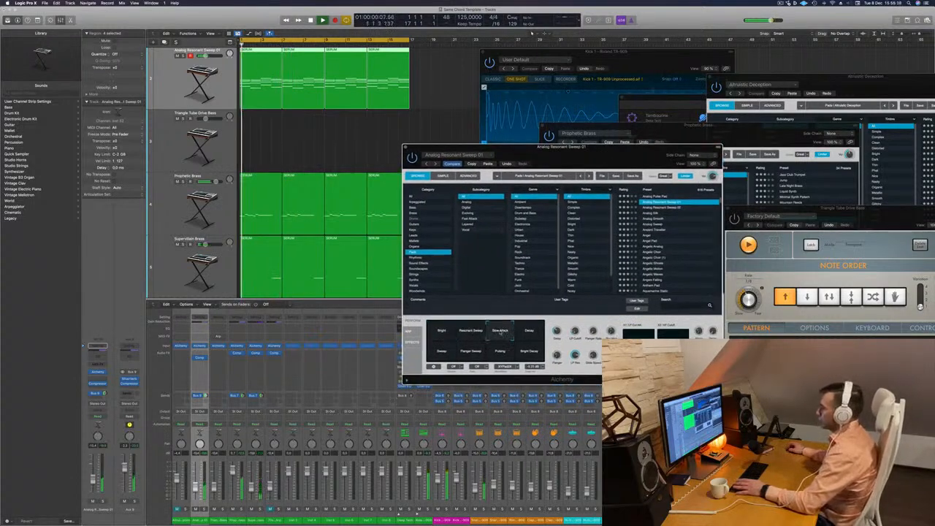
{"action": "left_click", "coordinate": [529, 334]}
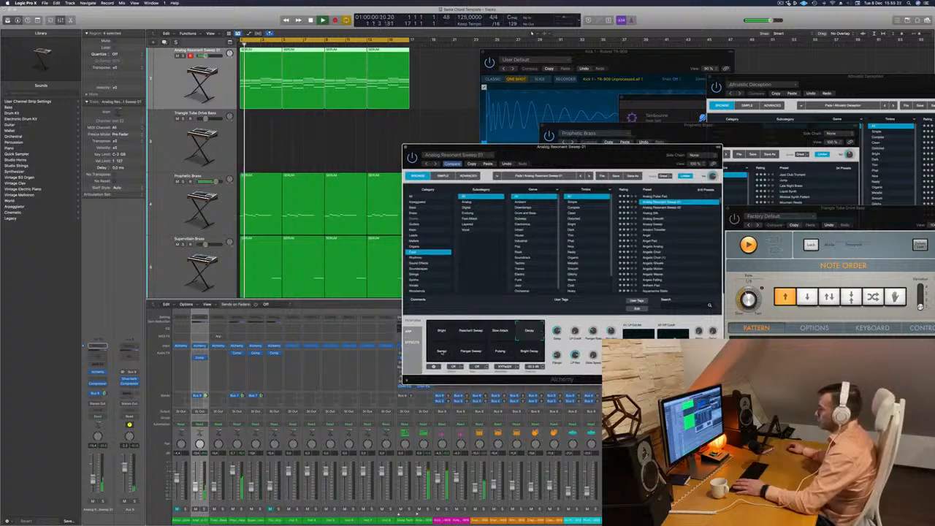
{"action": "left_click", "coordinate": [441, 352]}
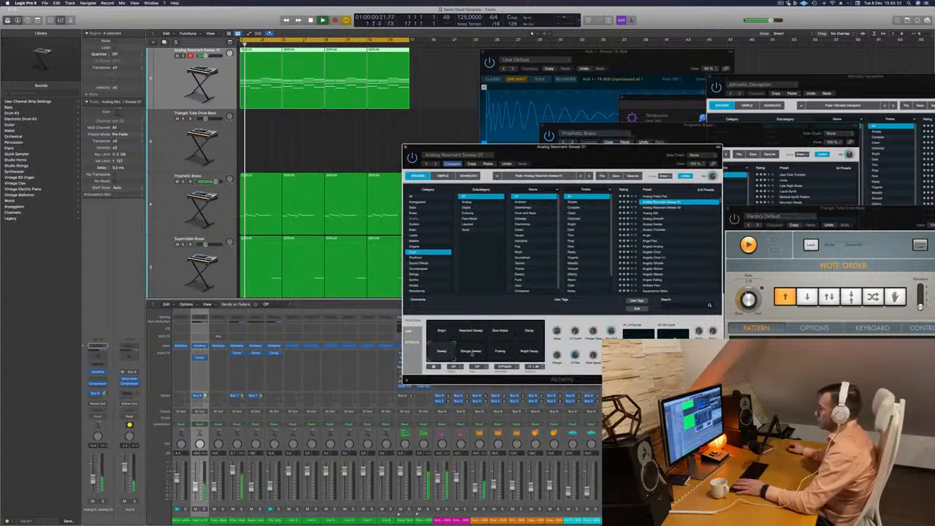
{"action": "left_click", "coordinate": [471, 353]}
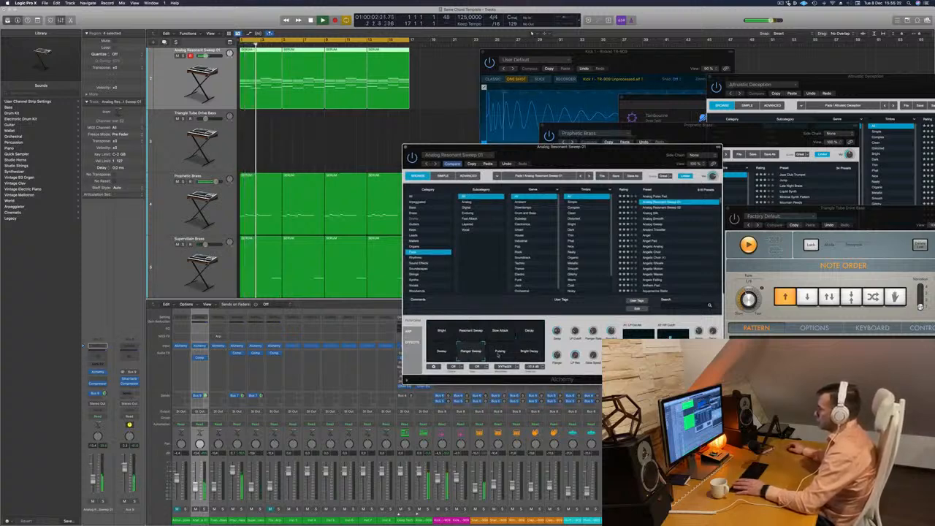
{"action": "left_click", "coordinate": [500, 354]}
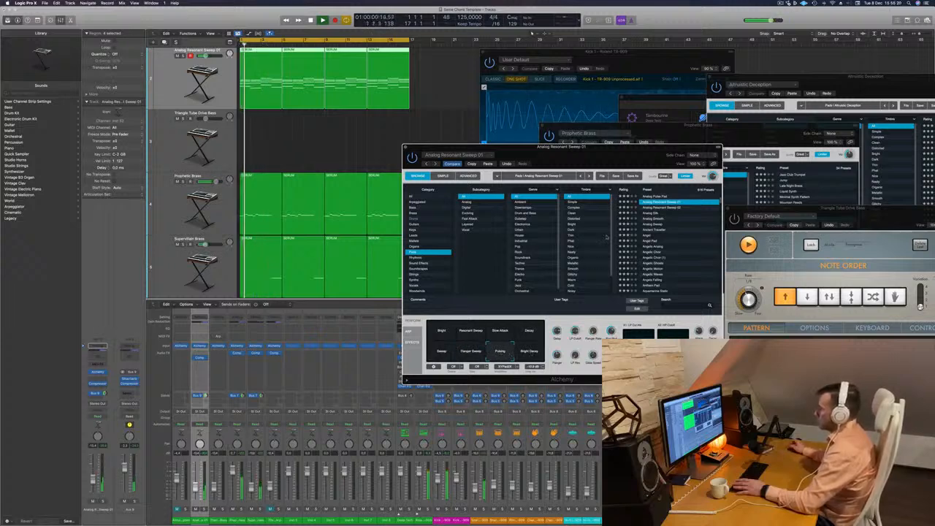
{"action": "mouse_move", "coordinate": [610, 155]}
{"action": "left_mouse_down"}
{"action": "mouse_move", "coordinate": [554, 140]}
{"action": "mouse_move", "coordinate": [575, 151]}
{"action": "mouse_move", "coordinate": [626, 149]}
{"action": "left_mouse_up"}
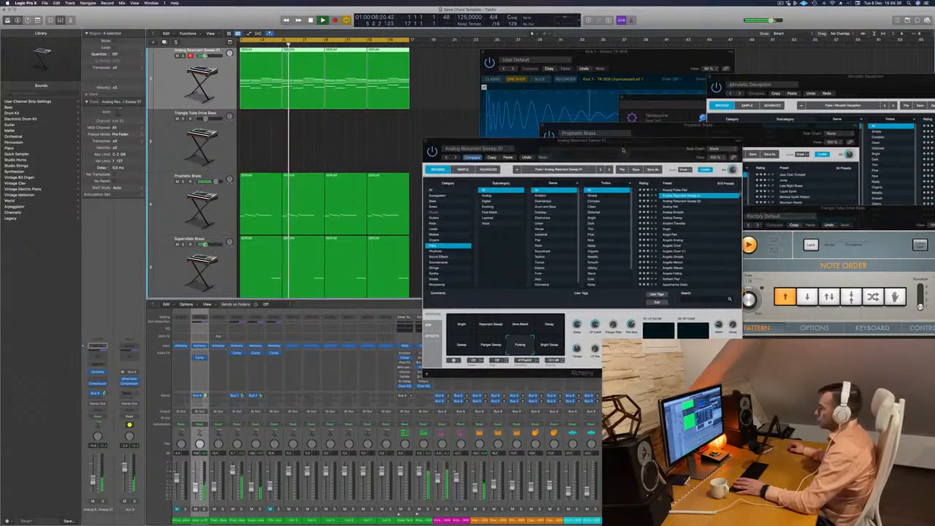
{"action": "left_click_drag", "start_coordinate": [441, 140], "coordinate": [371, 145]}
{"action": "left_click", "coordinate": [354, 146]}
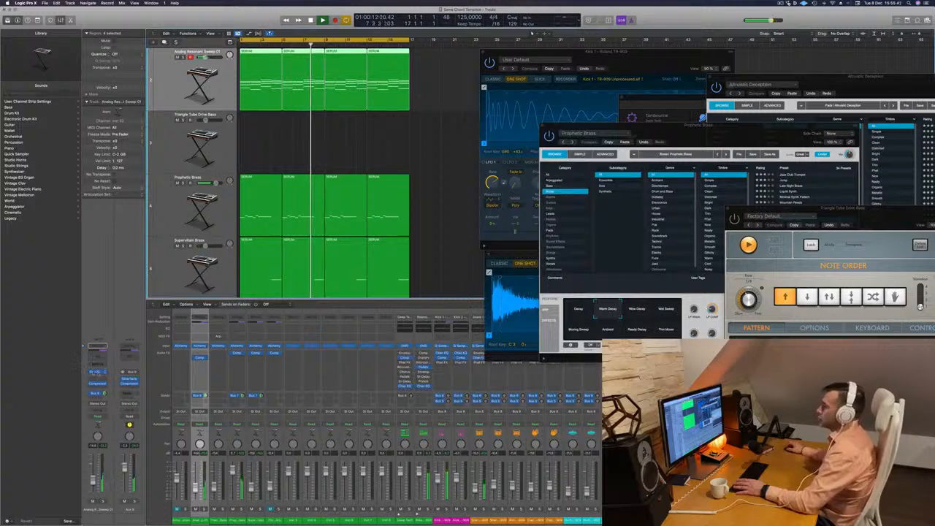
Reopen Alchemy on the Analog Resonant Sweep 01 track, restart playback, and move the plug-in window higher.
{"action": "left_click", "coordinate": [97, 372]}
{"action": "key", "text": "space"}
{"action": "key", "text": "space"}
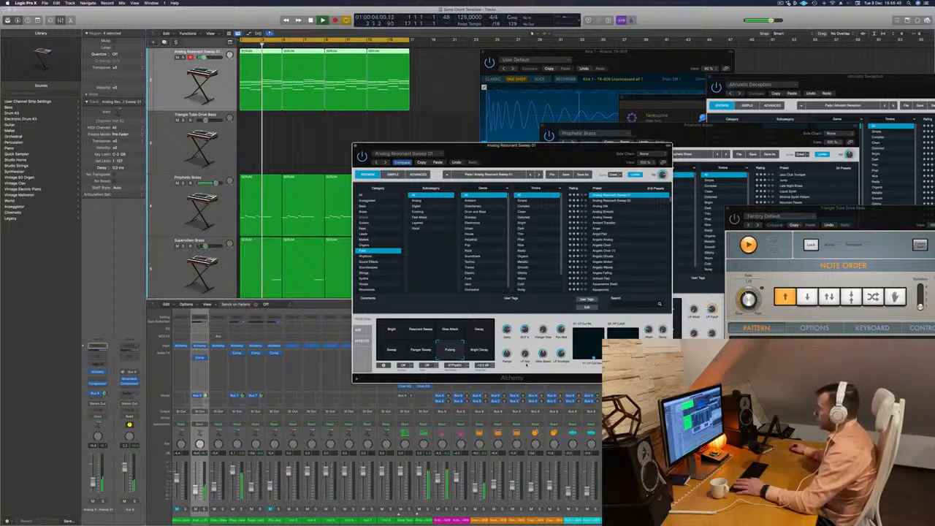
{"action": "left_click_drag", "start_coordinate": [551, 145], "coordinate": [584, 72]}
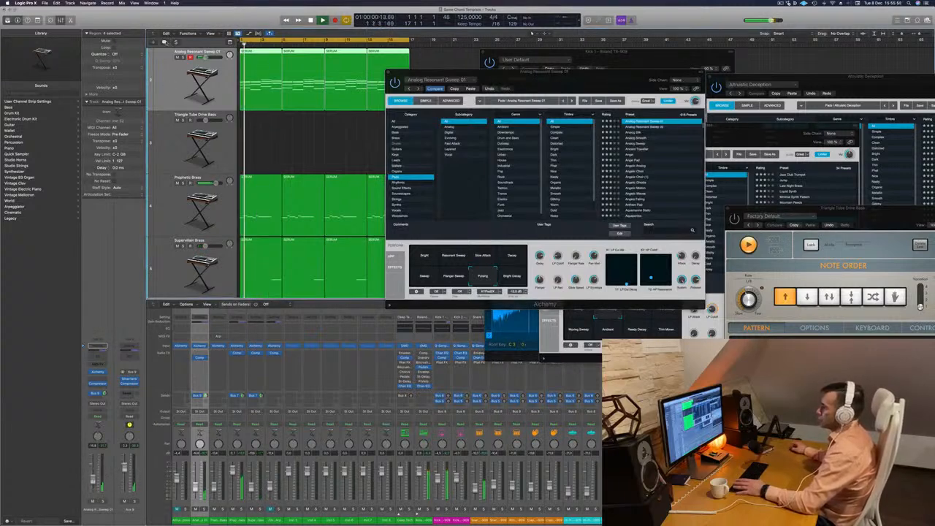
Duplicate the Analog Resonant Sweep 01 track with its settings and copy the first SERUM region onto the new track.
{"action": "key", "text": "super+d"}
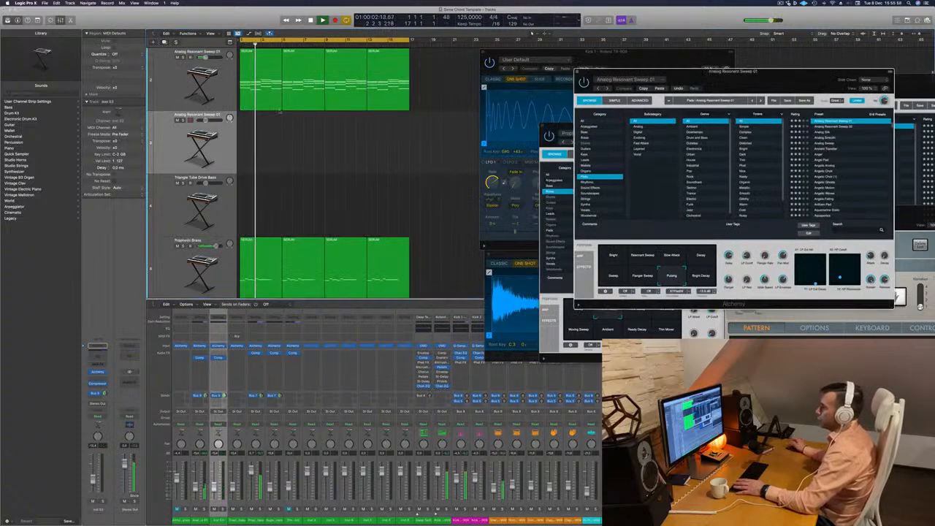
{"action": "left_click", "coordinate": [252, 103]}
{"action": "left_click_drag", "start_coordinate": [252, 130], "coordinate": [253, 144]}
{"action": "scroll", "coordinate": [296, 135], "scroll_direction": "left", "scroll_amount": 1}
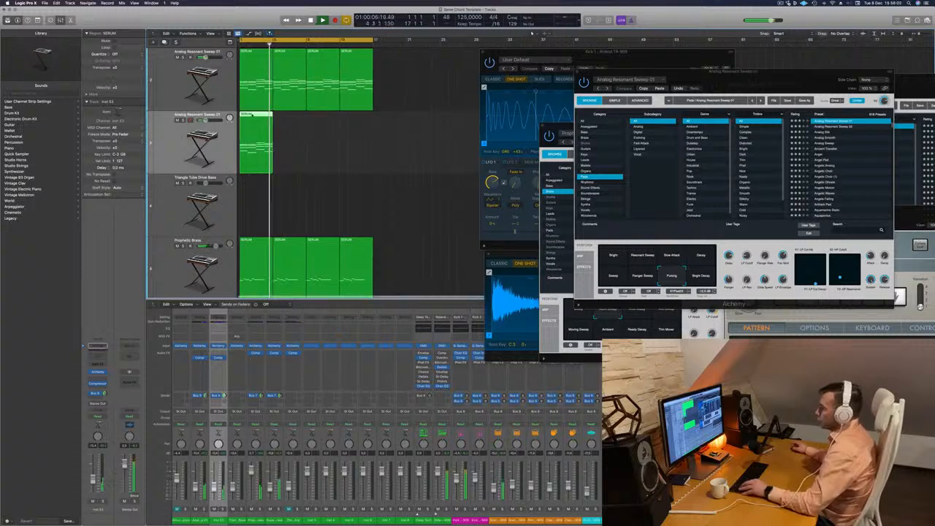
Delete the lower chord notes from the copied region's piano roll, keeping only the highest note of each chord.
{"action": "key", "text": "p"}
{"action": "key", "text": "space"}
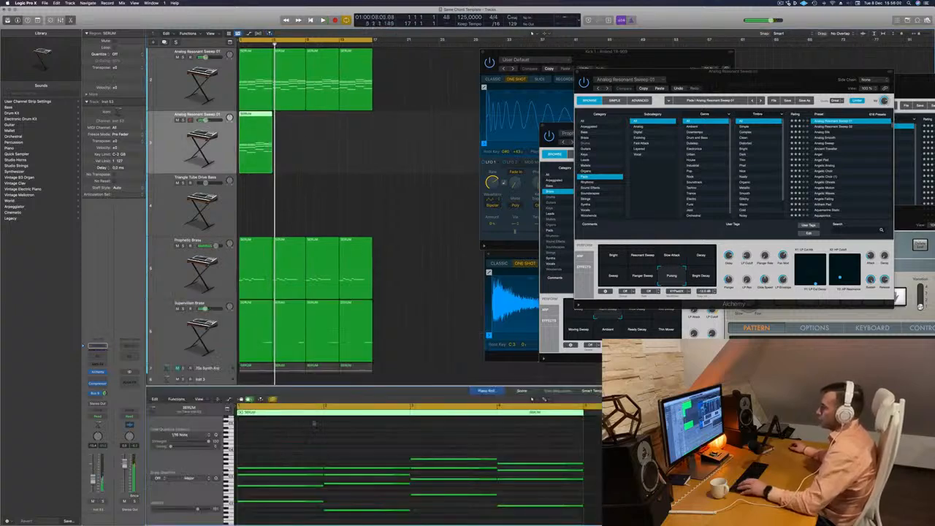
{"action": "scroll", "coordinate": [293, 495], "scroll_direction": "down", "scroll_amount": 3}
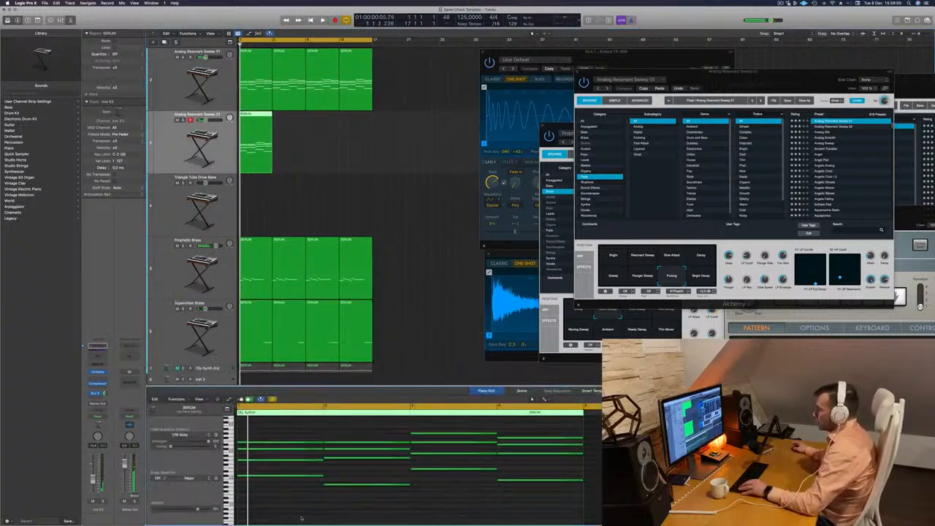
{"action": "left_click_drag", "start_coordinate": [304, 520], "coordinate": [471, 441]}
{"action": "key", "text": "Delete"}
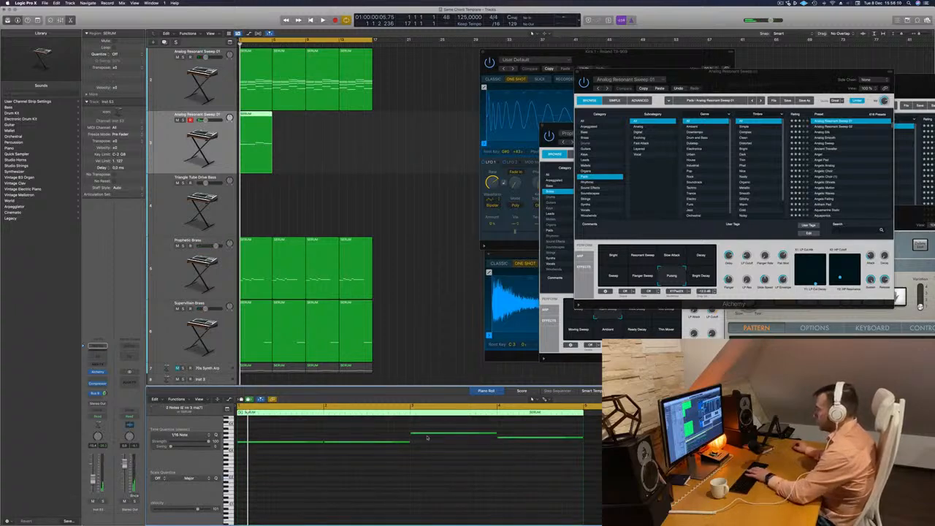
Copy the top-note region along its track until four regions fill the cycle range, and restart playback.
{"action": "key", "text": "space"}
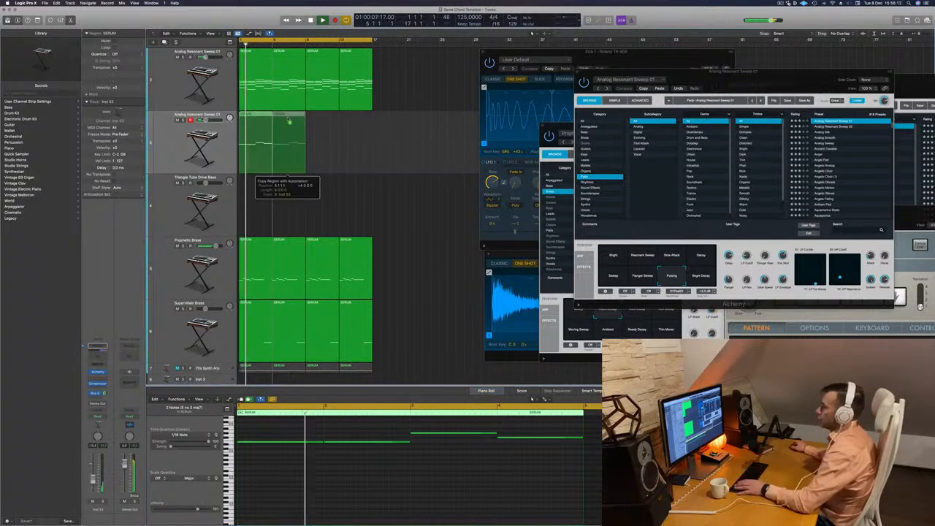
{"action": "left_click_drag", "start_coordinate": [260, 115], "coordinate": [331, 126]}
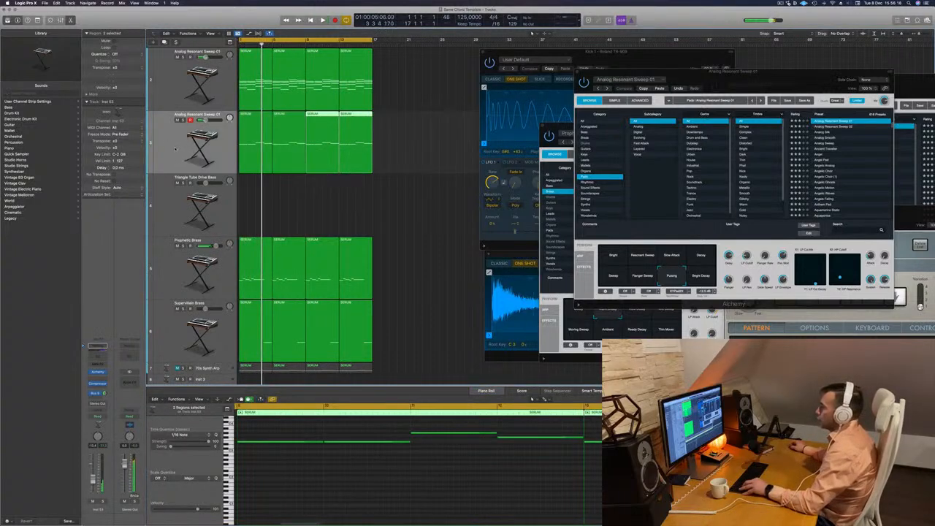
{"action": "key", "text": "Return"}
Select all four top-note regions on the duplicated pad track and transpose all their notes up one octave.
{"action": "left_click_drag", "start_coordinate": [409, 139], "coordinate": [261, 147]}
{"action": "left_click_drag", "start_coordinate": [427, 135], "coordinate": [261, 174]}
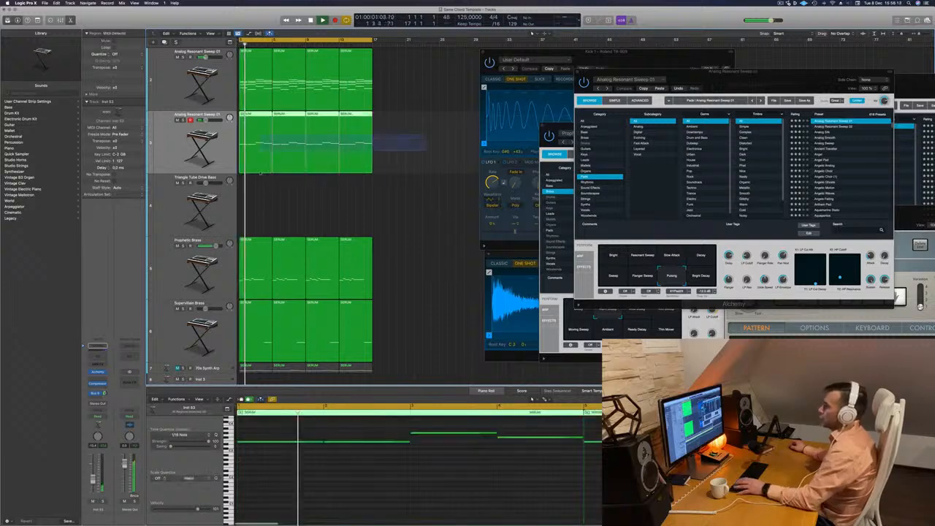
{"action": "left_click", "coordinate": [297, 486]}
{"action": "key", "text": "super+a"}
{"action": "key", "text": "alt+shift+Up"}
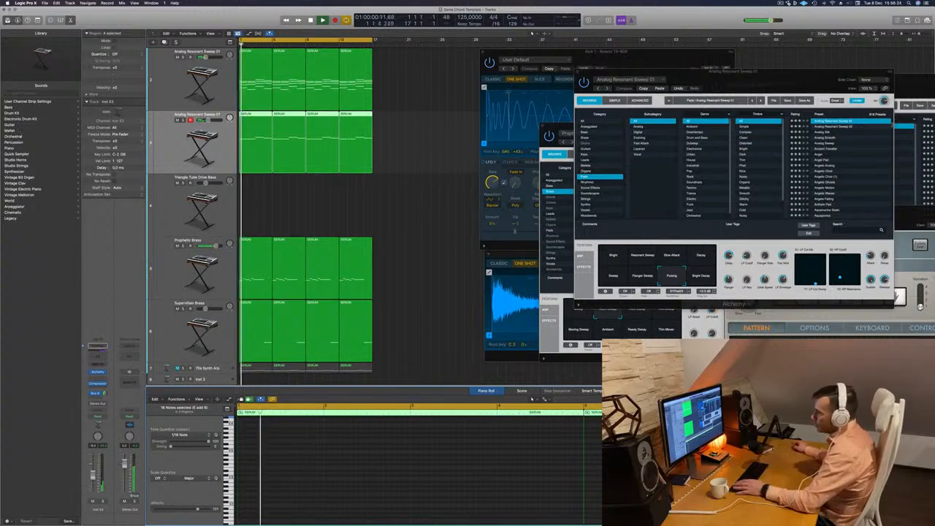
Open Alchemy on the duplicated pad track and load the Analog Silk preset.
{"action": "left_click", "coordinate": [98, 372]}
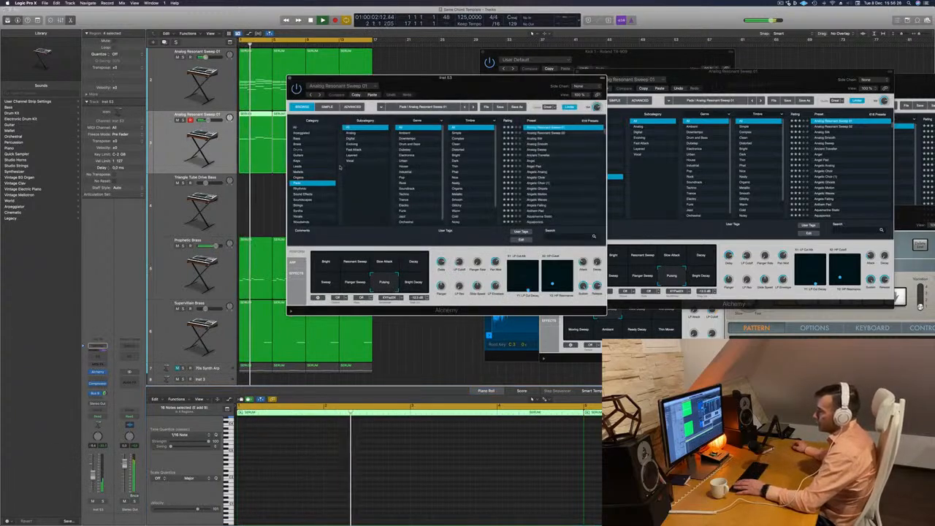
{"action": "left_click_drag", "start_coordinate": [525, 89], "coordinate": [550, 90]}
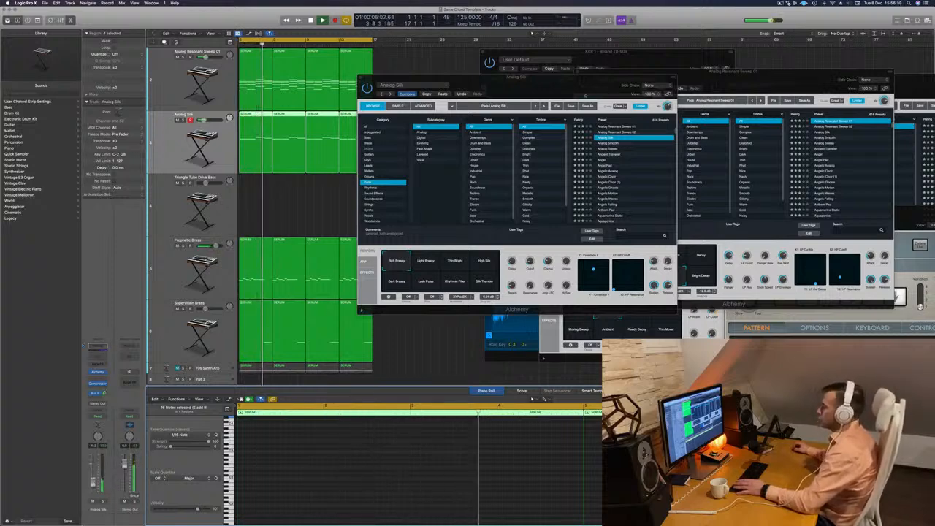
{"action": "left_click_drag", "start_coordinate": [586, 95], "coordinate": [553, 98]}
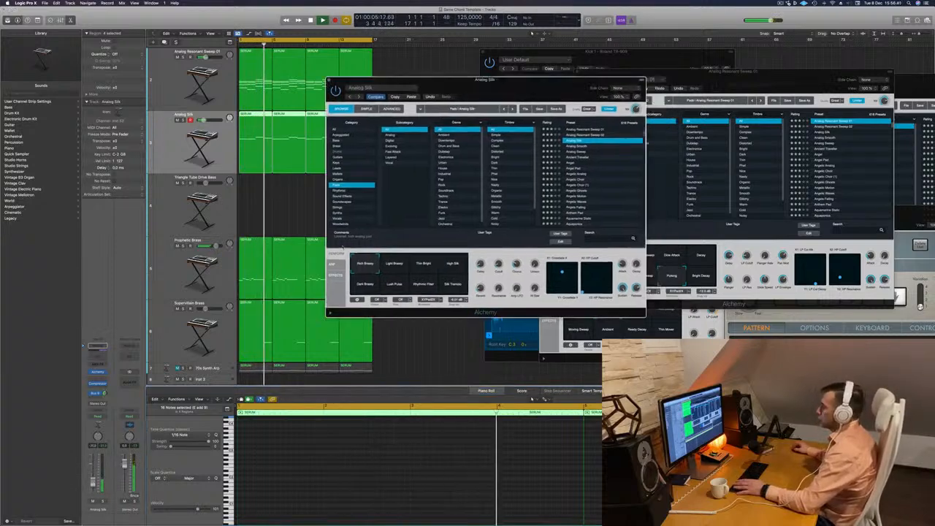
Audition the Light Breezy snapshot of Analog Silk, choose Thin Bright, and close the Alchemy window.
{"action": "left_click", "coordinate": [394, 264]}
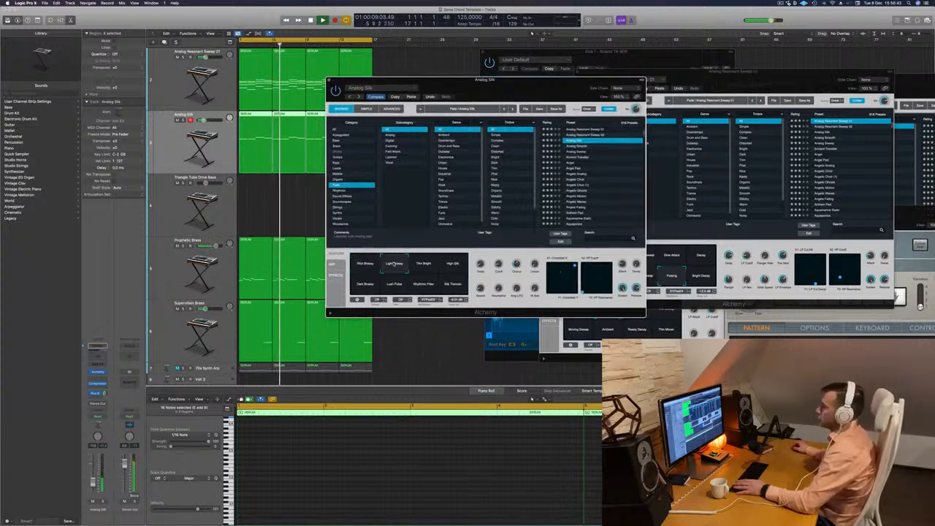
{"action": "left_click", "coordinate": [425, 265]}
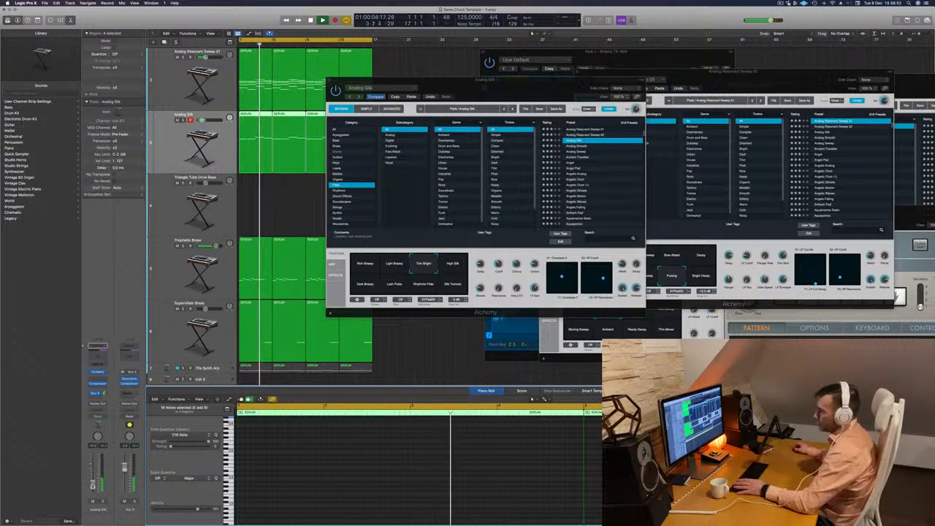
{"action": "left_click_drag", "start_coordinate": [482, 86], "coordinate": [442, 116]}
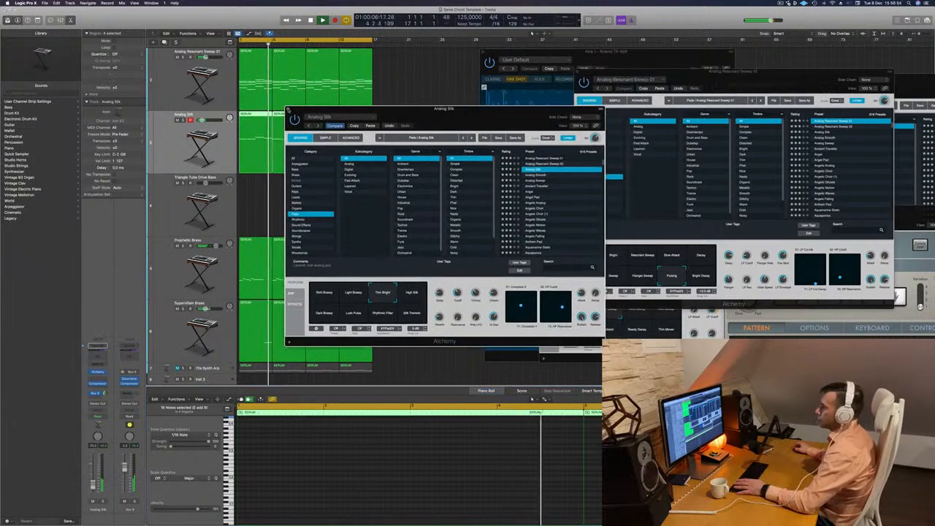
{"action": "double_click", "coordinate": [198, 155]}
{"action": "left_click", "coordinate": [411, 177]}
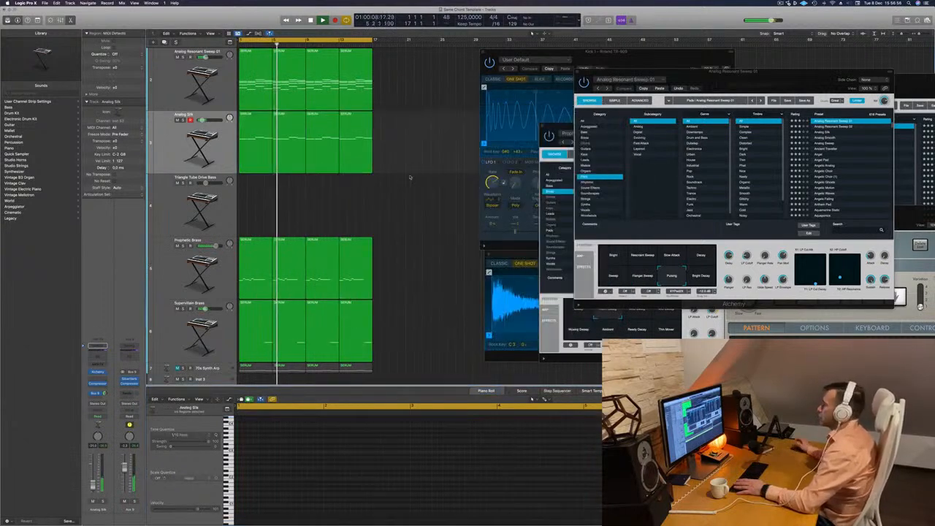
Duplicate the Prophetic Brass track with its settings and copy its four regions onto the new track.
{"action": "left_click", "coordinate": [188, 280]}
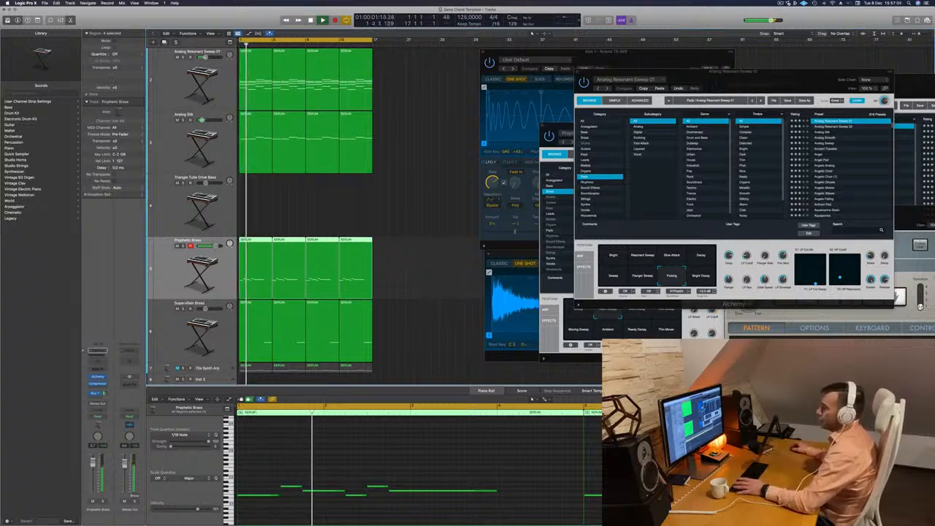
{"action": "key", "text": "super+d"}
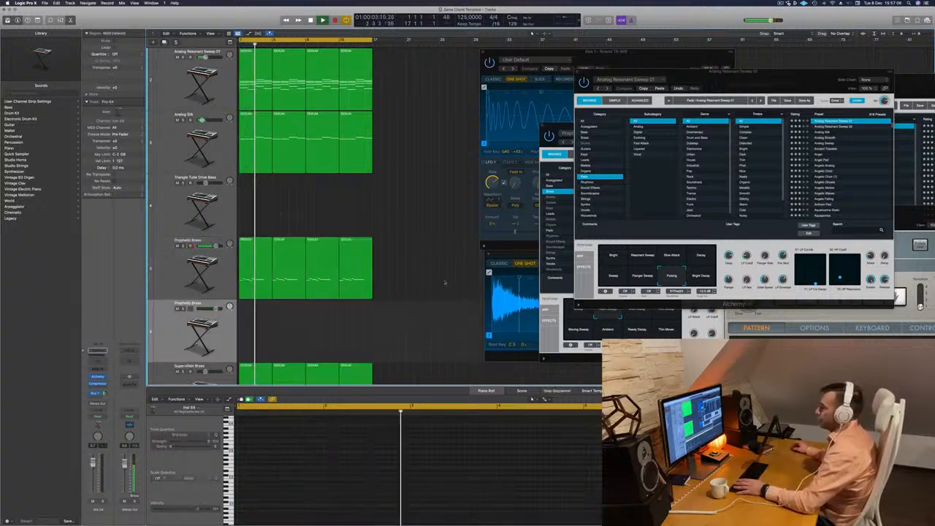
{"action": "left_click_drag", "start_coordinate": [421, 273], "coordinate": [254, 318]}
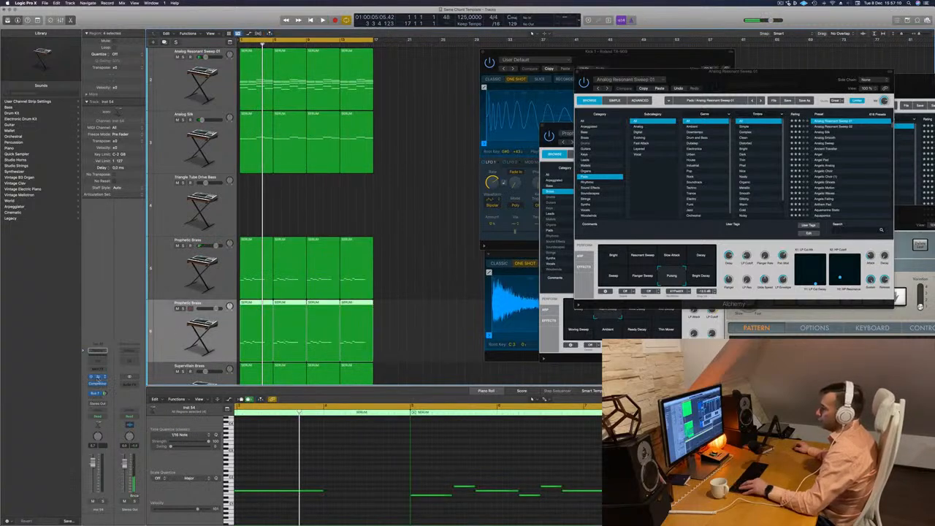
Load the 808 Mutation Bass preset from Alchemy's Bass category on the duplicated brass track and start playback.
{"action": "left_click", "coordinate": [98, 378]}
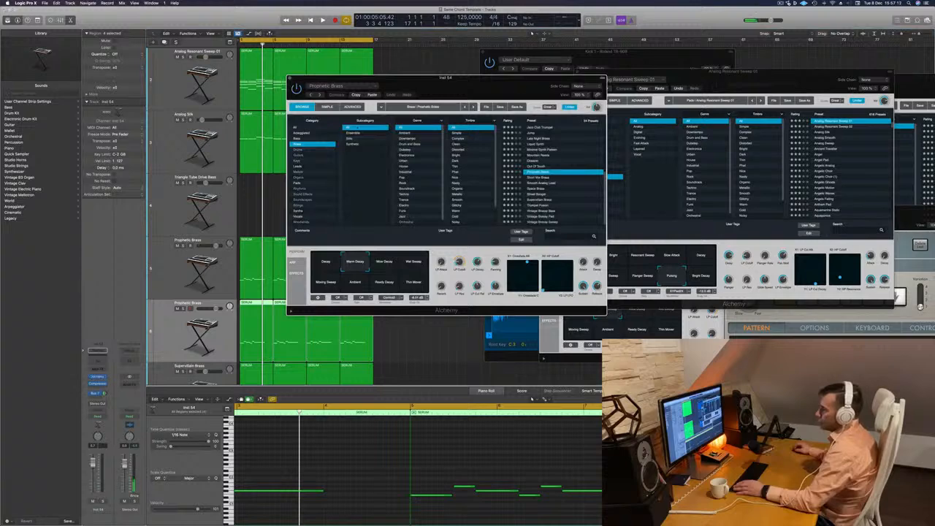
{"action": "left_click", "coordinate": [303, 138]}
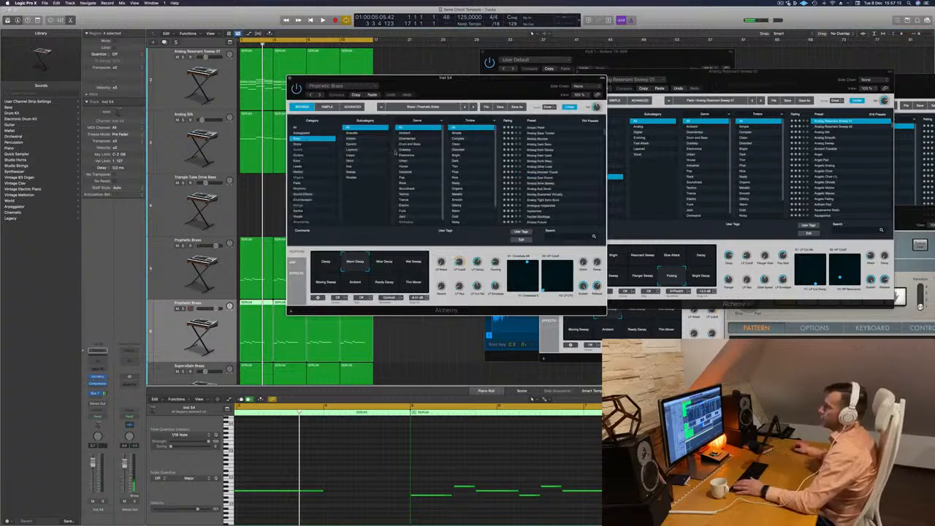
{"action": "scroll", "coordinate": [552, 155], "scroll_direction": "up", "scroll_amount": 5}
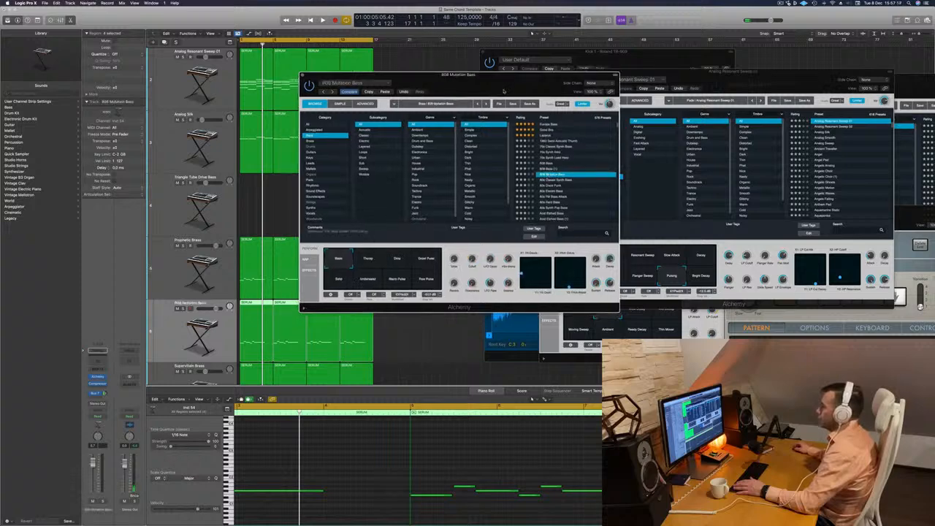
{"action": "left_click_drag", "start_coordinate": [506, 91], "coordinate": [570, 84]}
{"action": "key", "text": "space"}
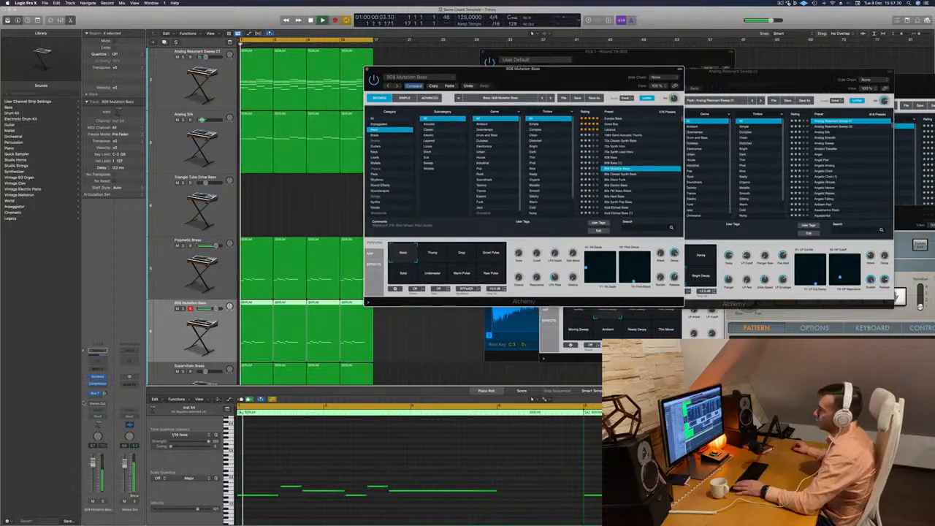
Solo the Analog Silk track briefly to hear it alone, and return to the full mix.
{"action": "left_click", "coordinate": [175, 136]}
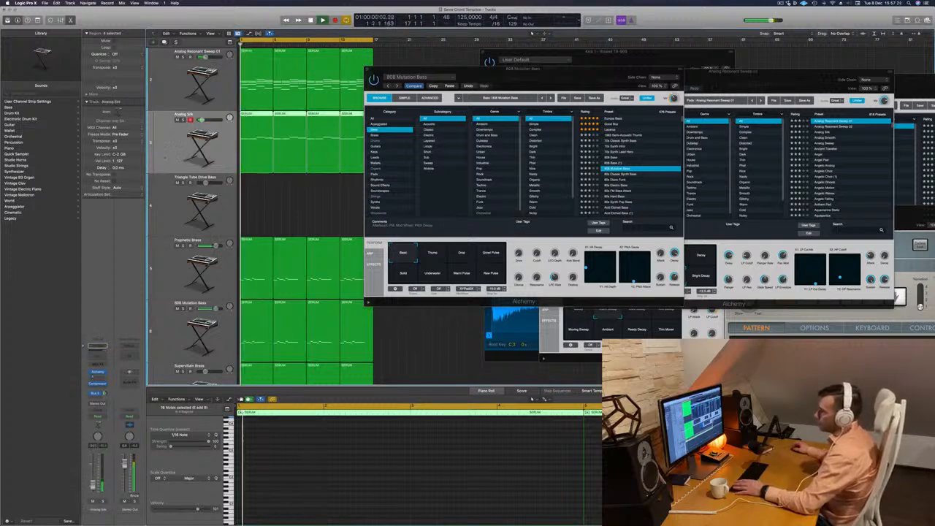
{"action": "left_click", "coordinate": [102, 503]}
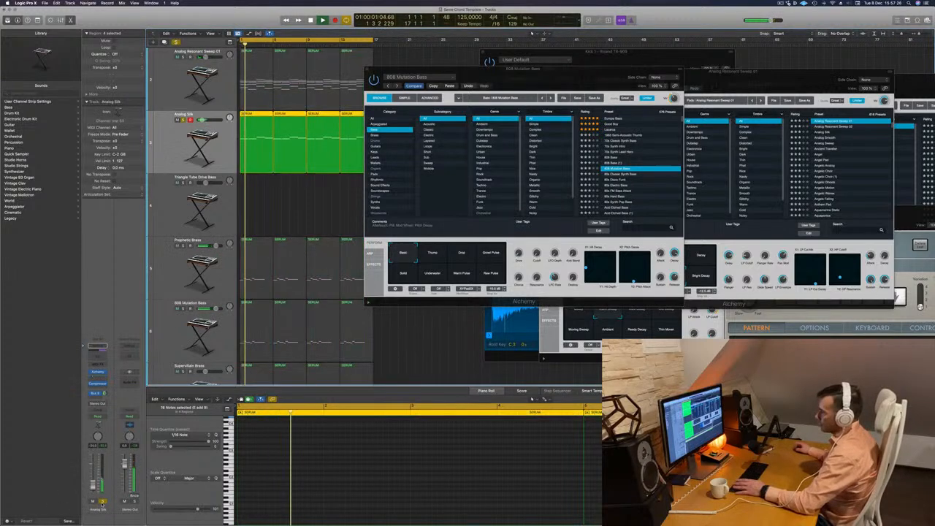
{"action": "left_click", "coordinate": [103, 503]}
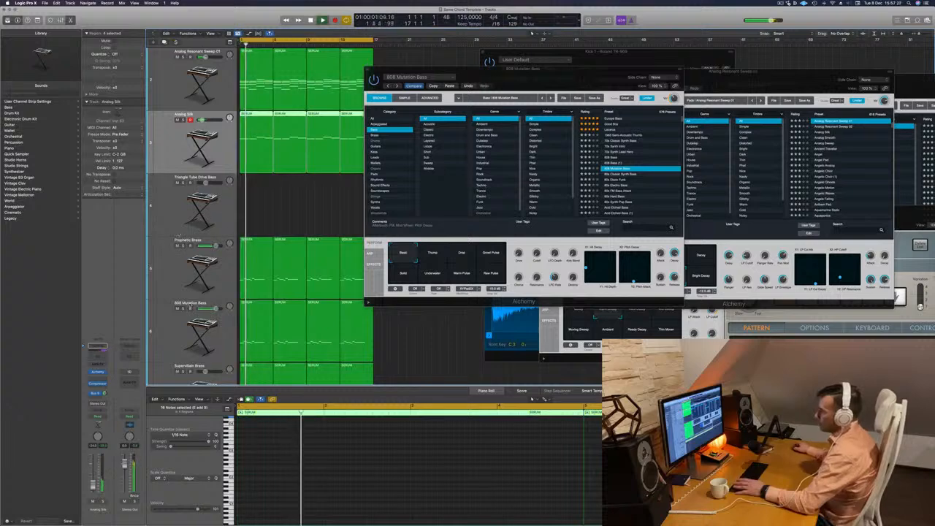
Solo the 808 Mutation Bass track to transpose all its notes up two octaves, and resume playback of the full mix.
{"action": "scroll", "coordinate": [179, 278], "scroll_direction": "down", "scroll_amount": 2}
{"action": "left_click", "coordinate": [180, 306]}
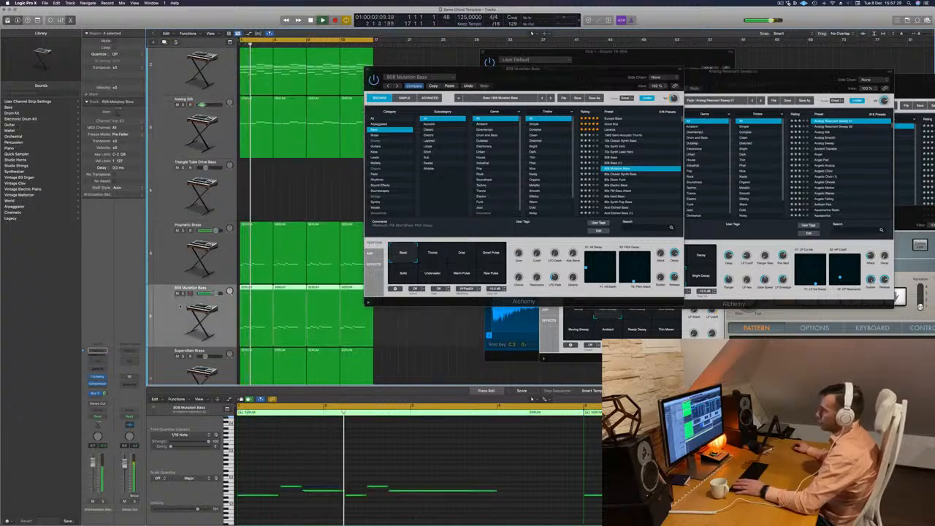
{"action": "left_click", "coordinate": [102, 502]}
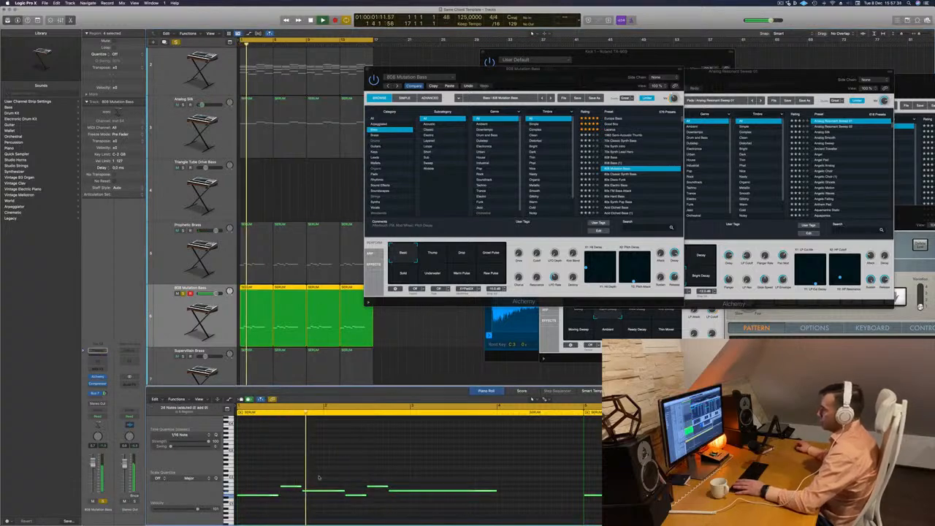
{"action": "key", "text": "alt+shift+Up"}
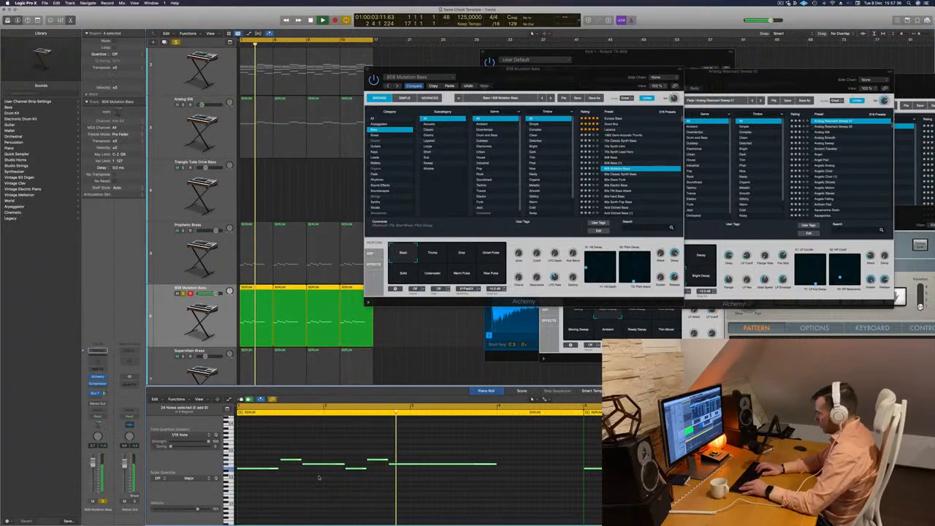
{"action": "key", "text": "alt+shift+Up"}
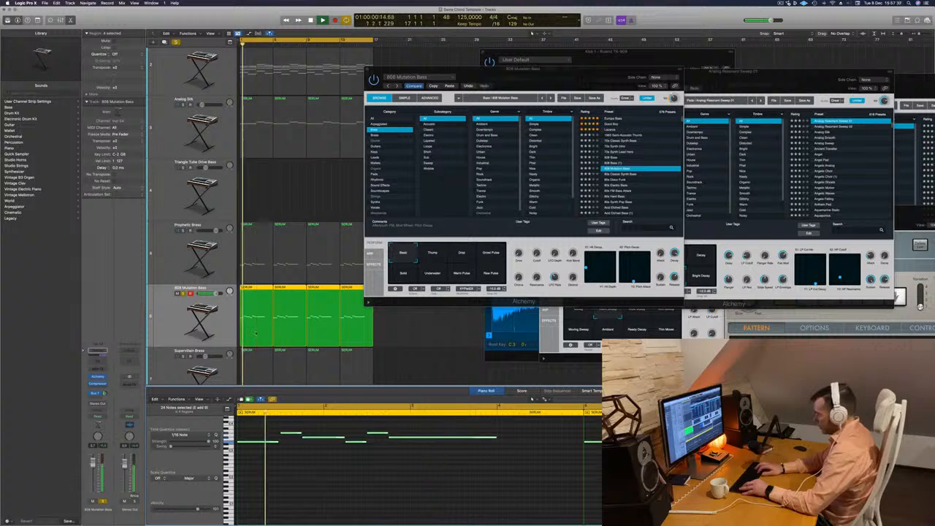
{"action": "key", "text": "super+a"}
{"action": "key", "text": "space"}
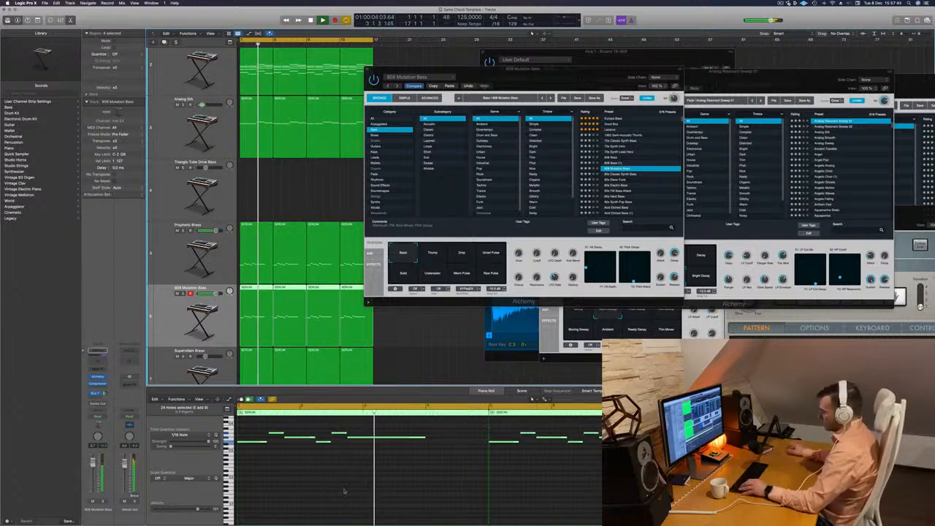
Select only the 808 Mutation Bass track's notes and transpose them down one octave.
{"action": "key", "text": "super+a"}
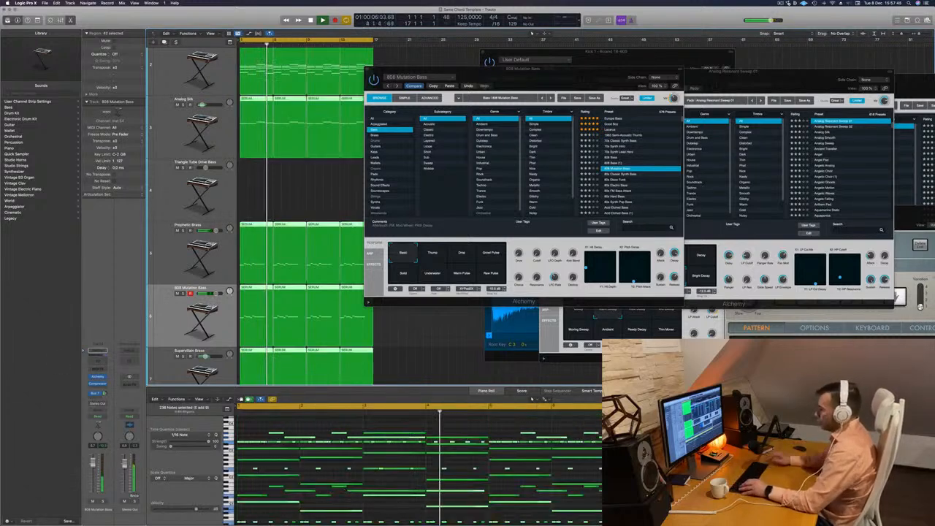
{"action": "left_click", "coordinate": [201, 313]}
{"action": "key", "text": "Return"}
{"action": "left_click", "coordinate": [315, 440]}
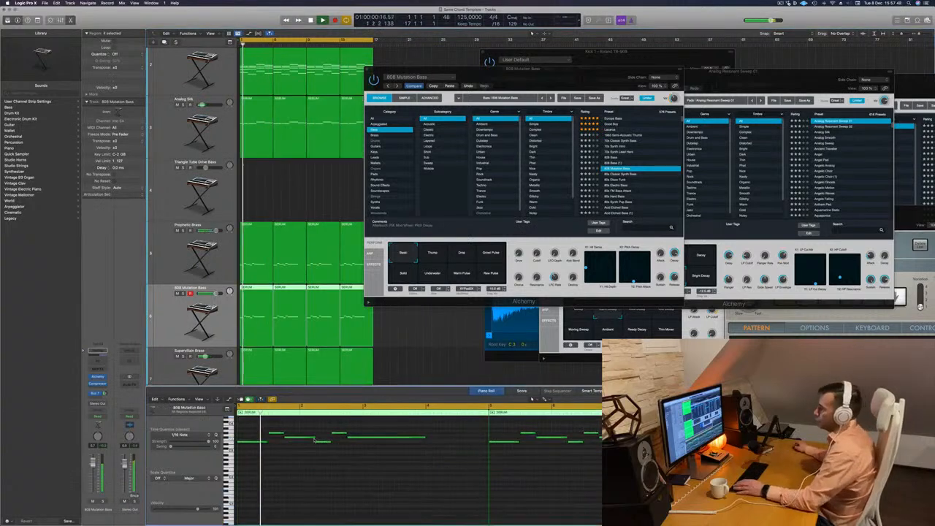
{"action": "key", "text": "super+a"}
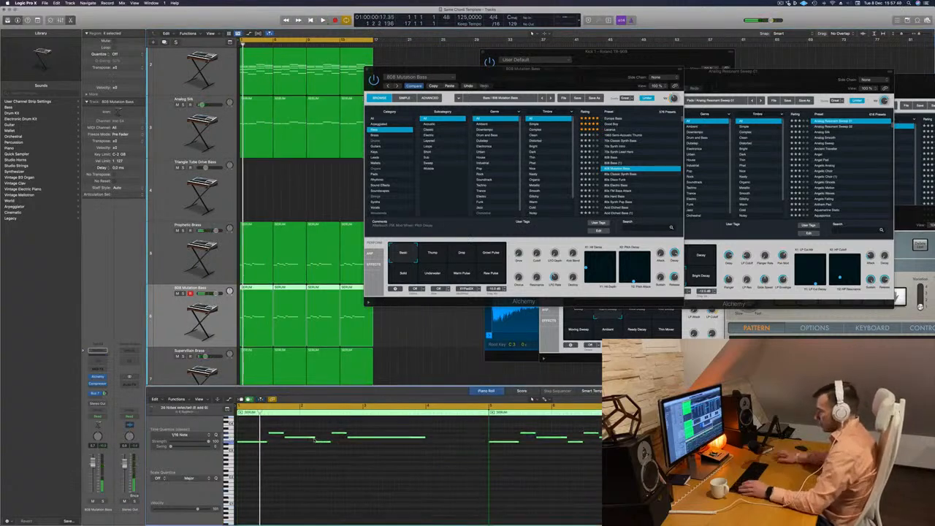
{"action": "key", "text": "alt+shift+Down"}
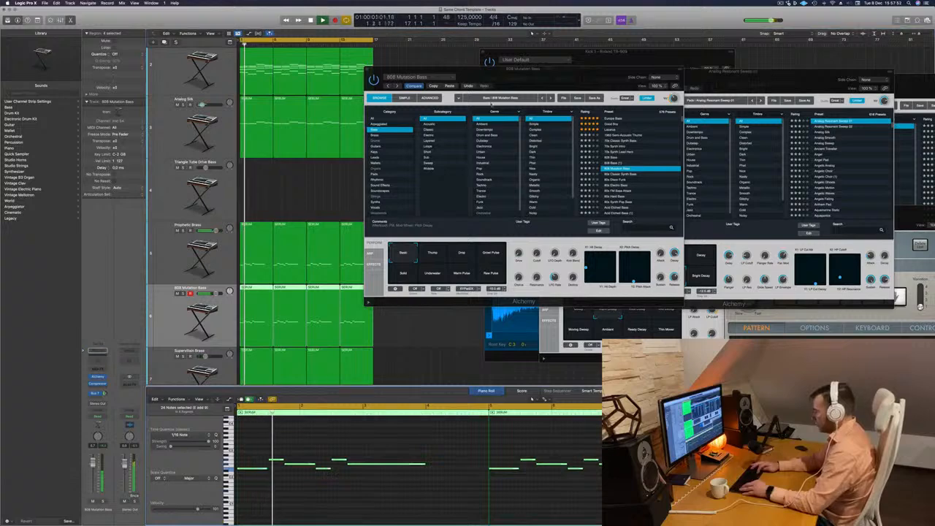
Move the Alchemy window lower and replace the 808 Mutation Bass sound with the 808 Bass preset.
{"action": "left_click_drag", "start_coordinate": [564, 69], "coordinate": [554, 177]}
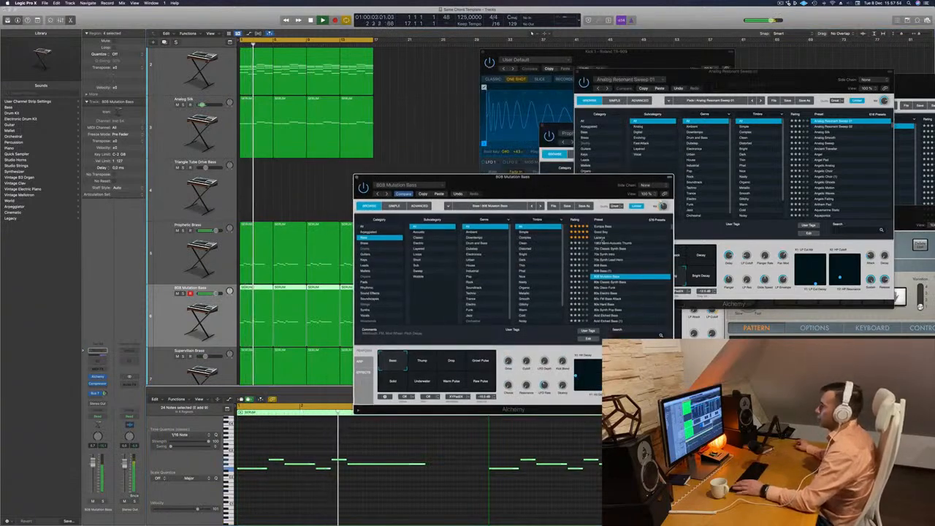
{"action": "left_click", "coordinate": [609, 266]}
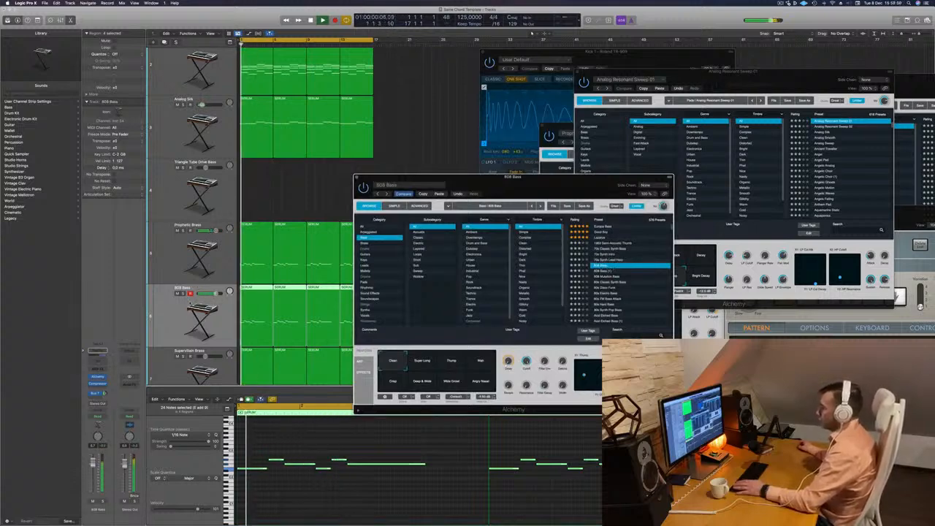
Solo the 808 Bass track briefly, and compare its sound with the 808 Mutation Bass preset before returning to 808 Bass.
{"action": "key", "text": "s"}
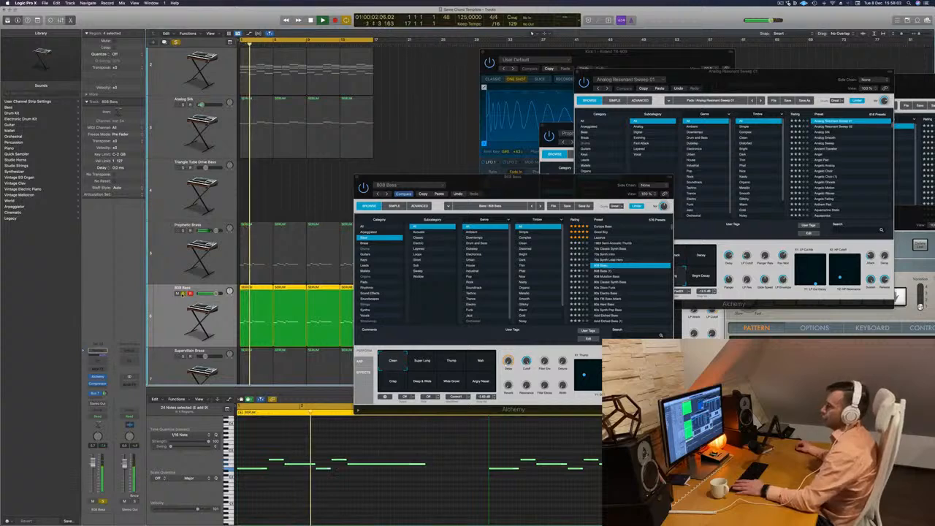
{"action": "key", "text": "s"}
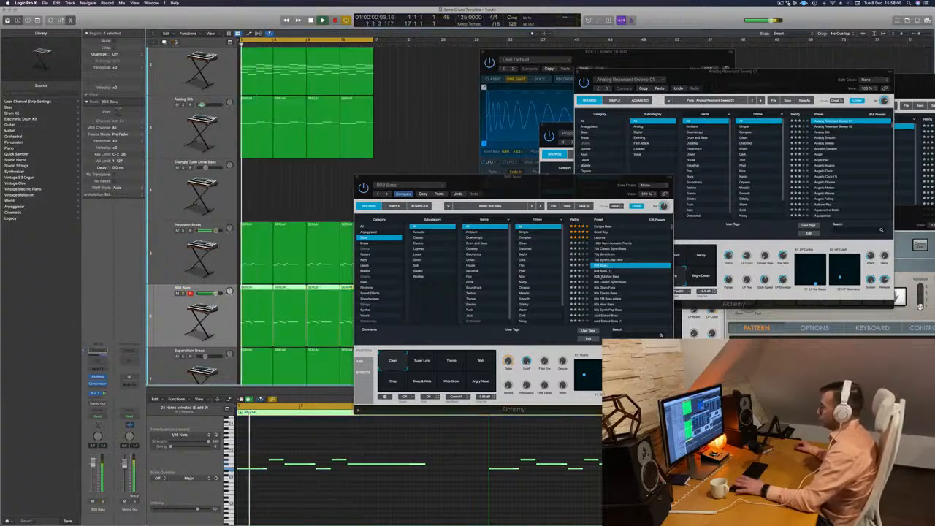
{"action": "key", "text": "Down"}
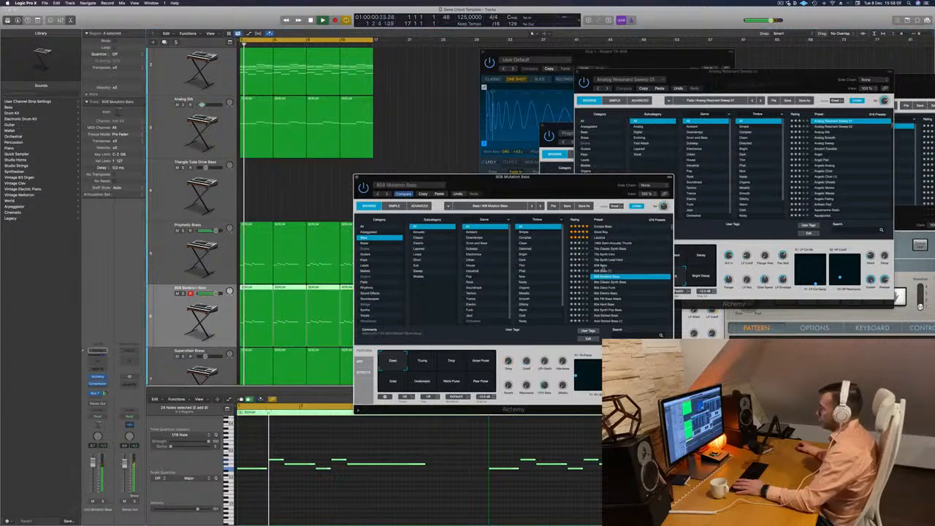
{"action": "key", "text": "Up"}
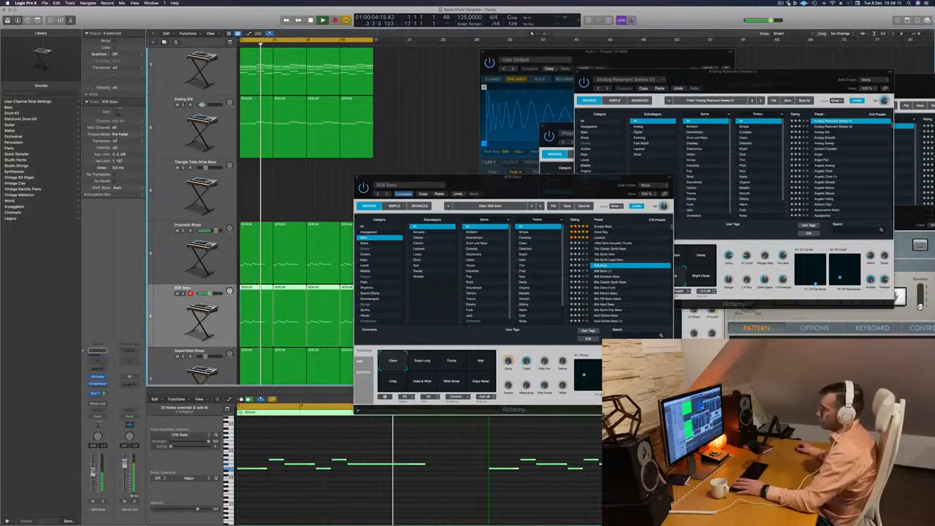
Audition the Super Long, Thump, Wide Growl and Deep & Wide variations of the 808 Bass, solo and in the mix, and return to Clean.
{"action": "left_click", "coordinate": [417, 365]}
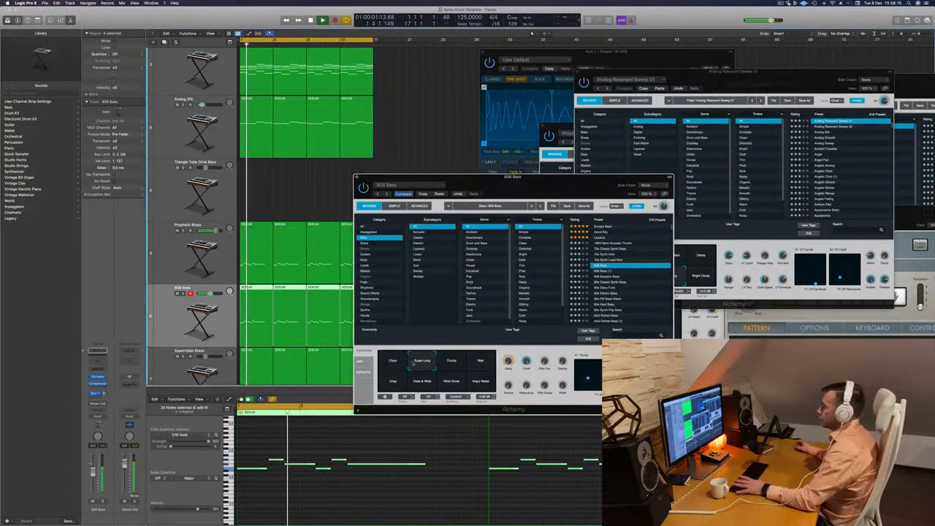
{"action": "left_click", "coordinate": [103, 502]}
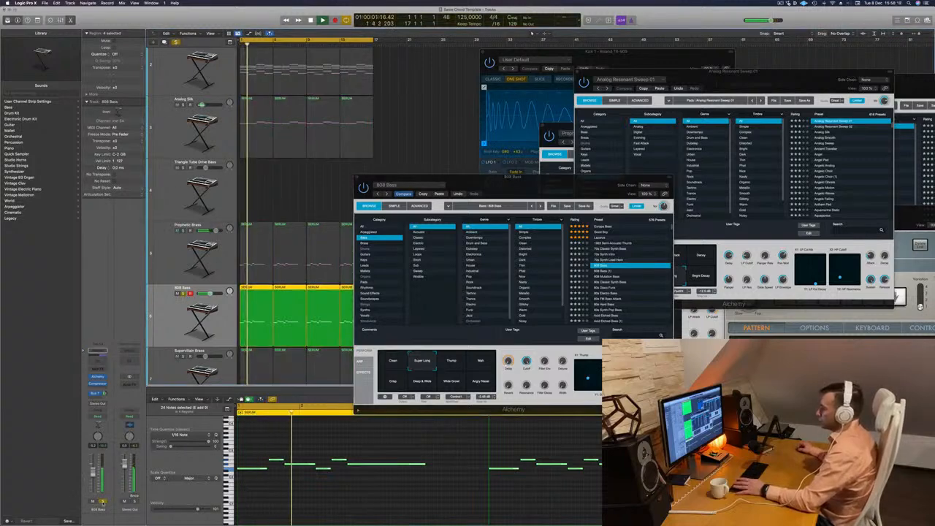
{"action": "left_click", "coordinate": [103, 502]}
{"action": "left_click", "coordinate": [454, 363]}
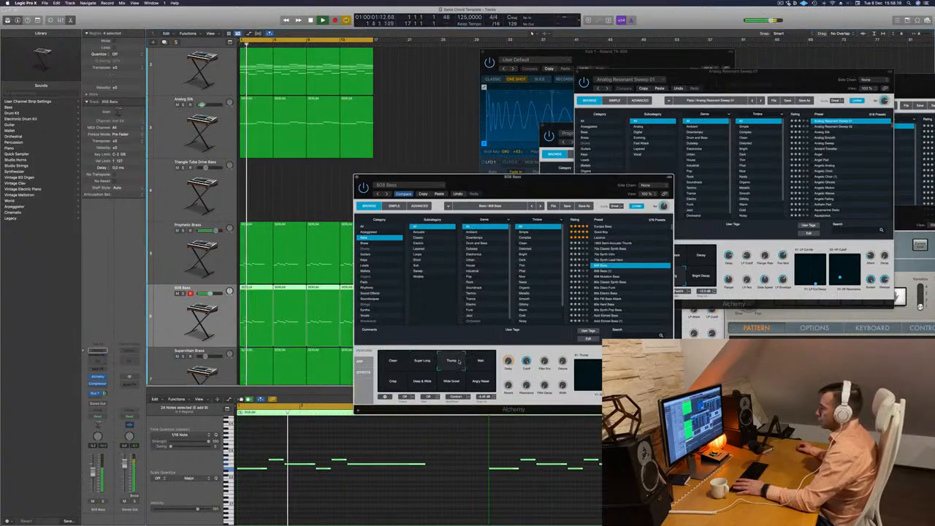
{"action": "left_click", "coordinate": [453, 380]}
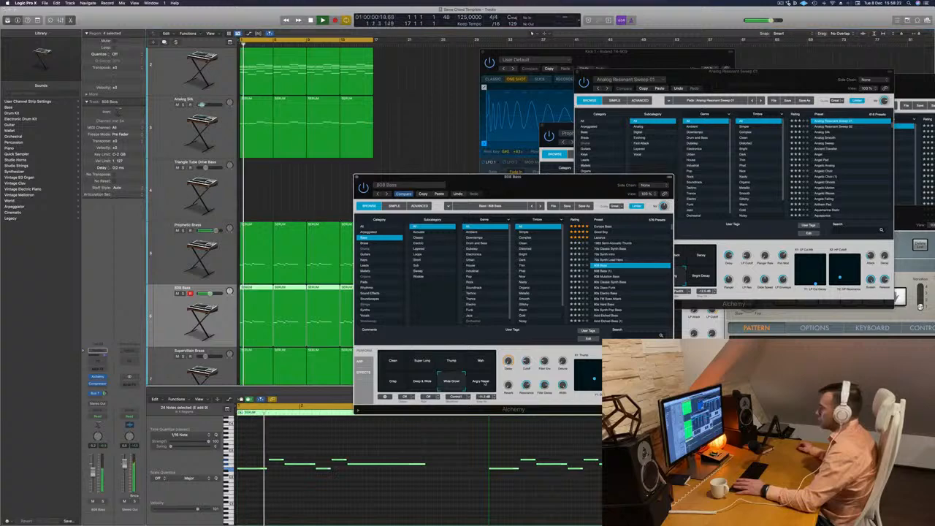
{"action": "left_click", "coordinate": [423, 381]}
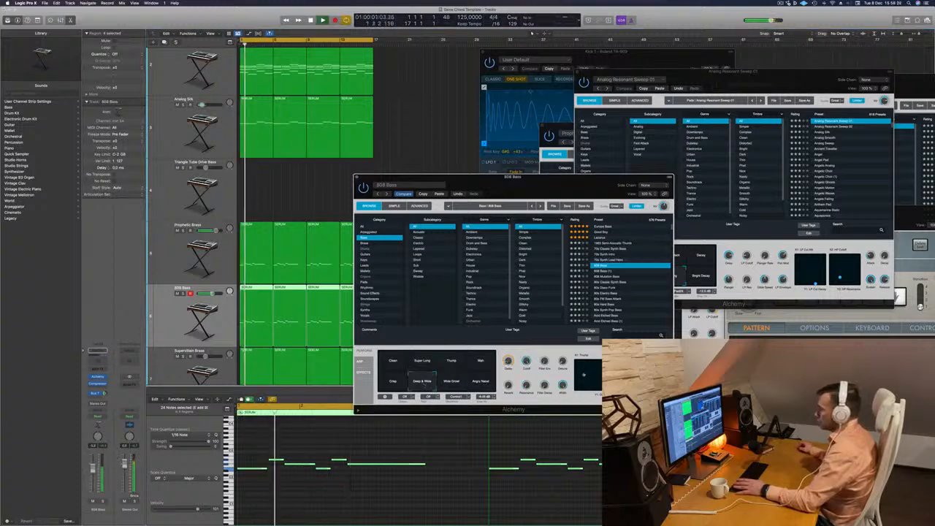
{"action": "key", "text": "ctrl+s"}
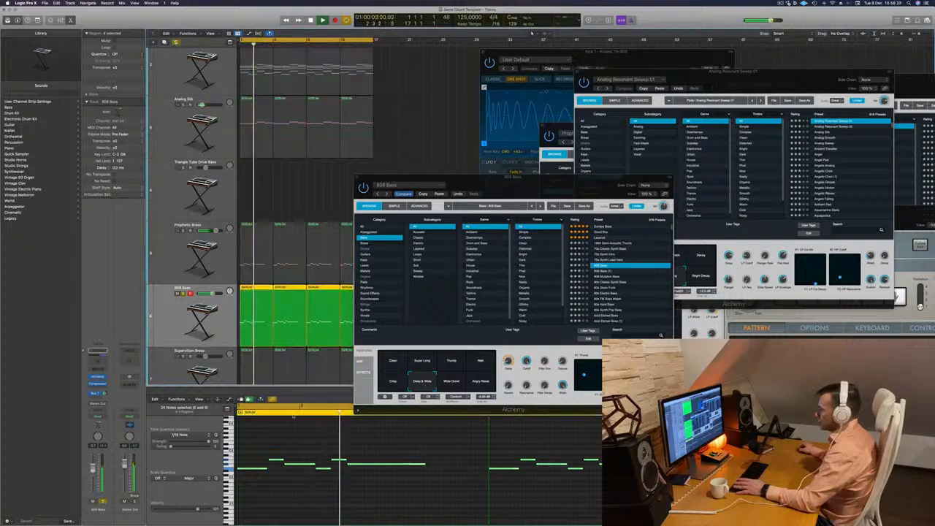
{"action": "key", "text": "ctrl+s"}
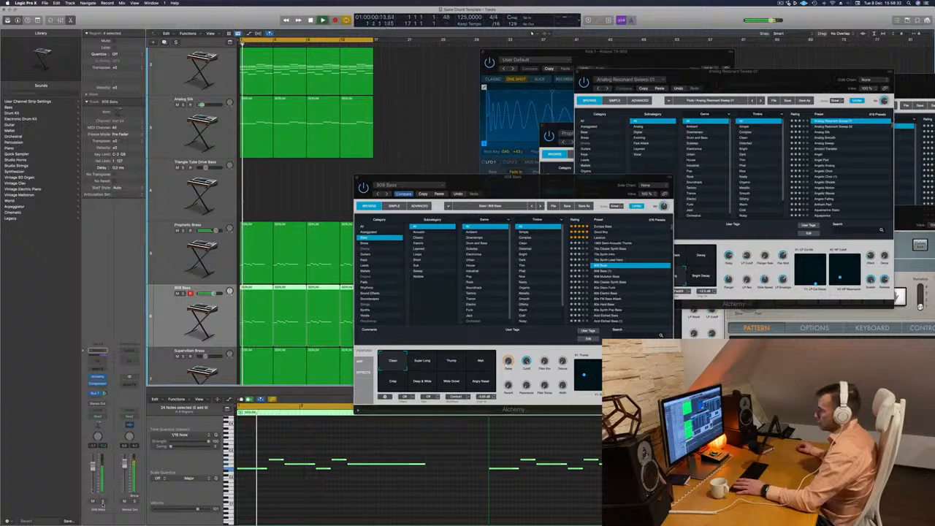
{"action": "key", "text": "ctrl+s"}
{"action": "key", "text": "ctrl+s"}
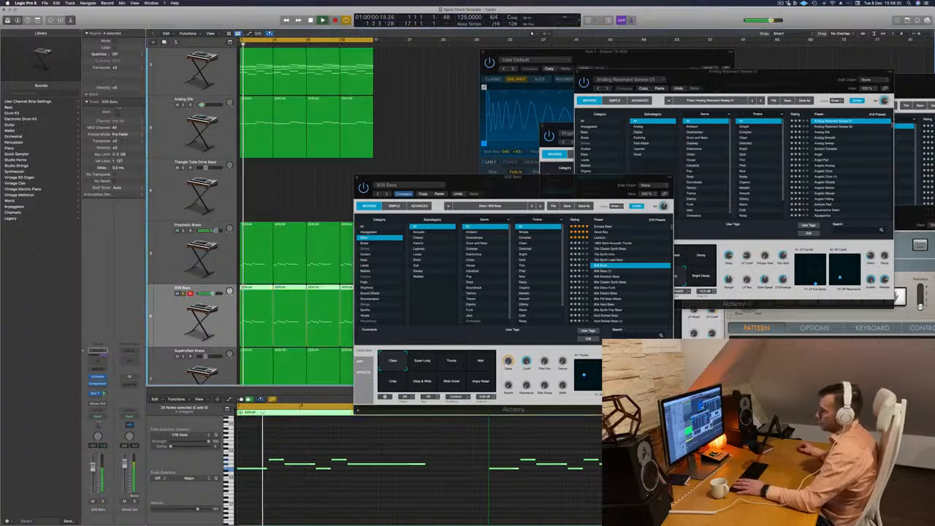
Lower the 808 Bass track's volume slightly and move its Alchemy window clear of the piano roll.
{"action": "left_click_drag", "start_coordinate": [94, 470], "coordinate": [93, 478]}
{"action": "key", "text": "Return"}
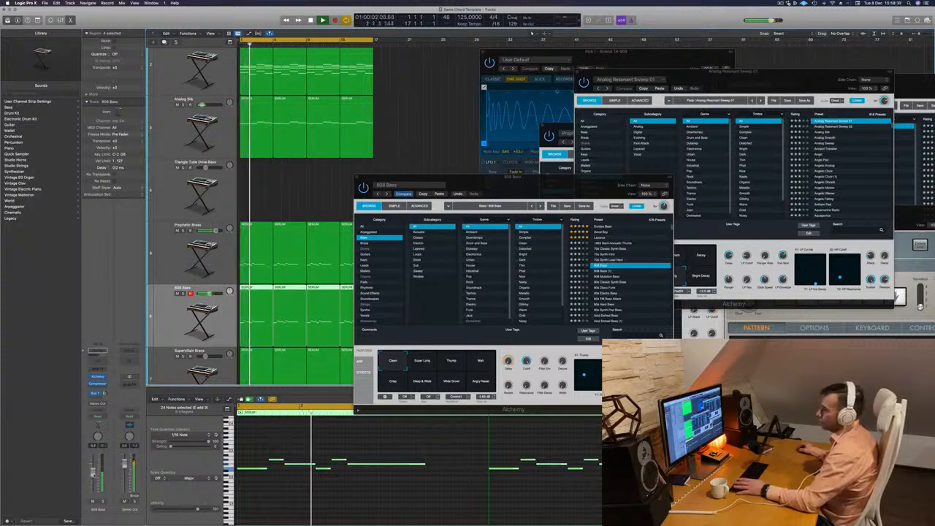
{"action": "left_click_drag", "start_coordinate": [495, 184], "coordinate": [634, 73]}
Duplicate the Supervillain Brass track with its settings as an empty track directly below it.
{"action": "scroll", "coordinate": [389, 250], "scroll_direction": "down", "scroll_amount": 3}
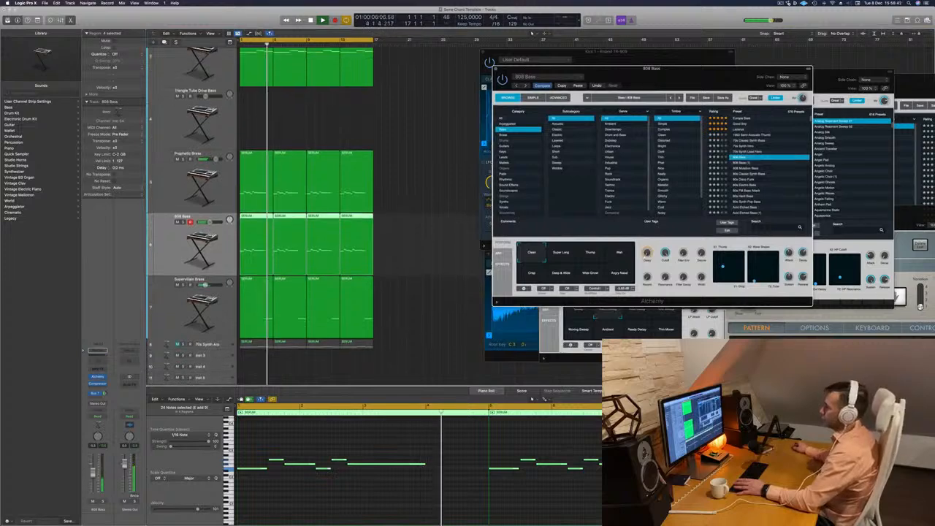
{"action": "left_click", "coordinate": [177, 280]}
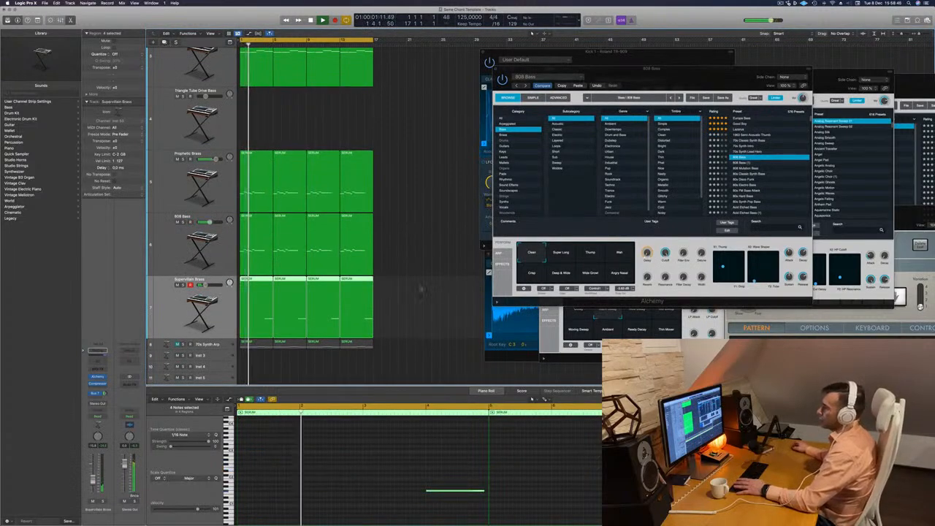
{"action": "key", "text": "super+d"}
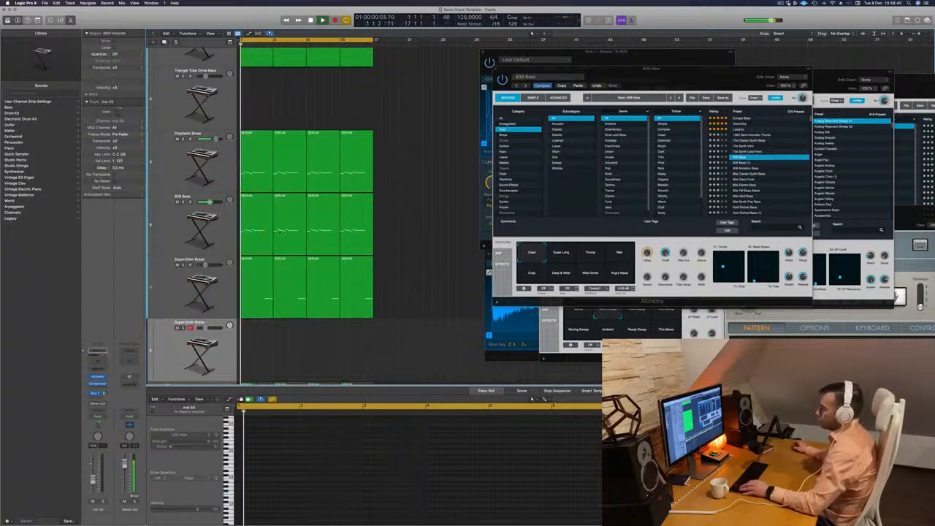
Shorten the four 808 Bass regions to three bars each and fill the gaps with copies of Supervillain Brass's split-off final bar.
{"action": "left_click_drag", "start_coordinate": [398, 226], "coordinate": [256, 242]}
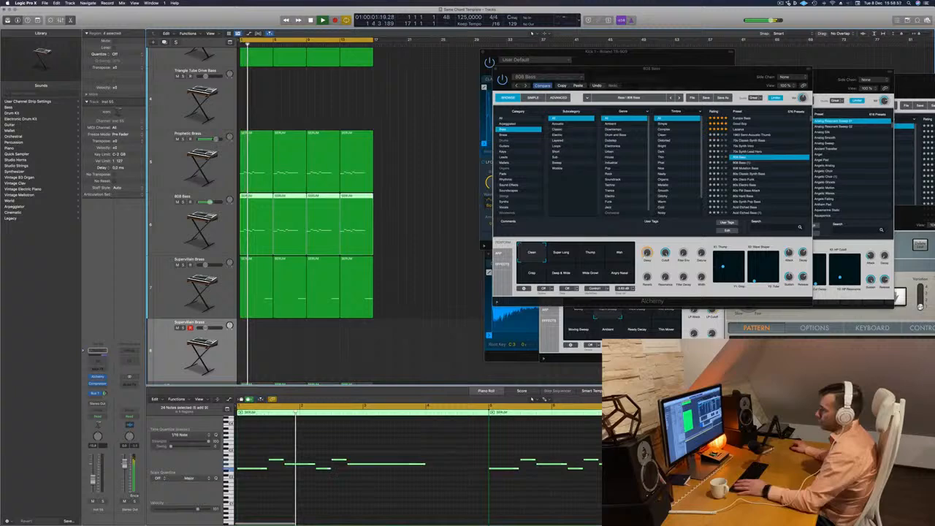
{"action": "left_click_drag", "start_coordinate": [373, 253], "coordinate": [364, 260]}
{"action": "left_click", "coordinate": [358, 263]}
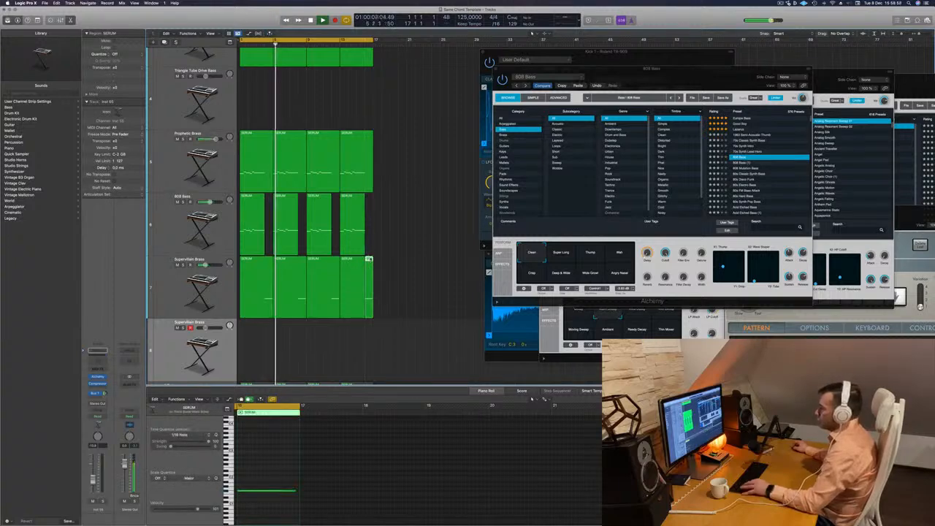
{"action": "left_click_drag", "start_coordinate": [369, 260], "coordinate": [253, 229]}
{"action": "scroll", "coordinate": [462, 490], "scroll_direction": "down", "scroll_amount": 5}
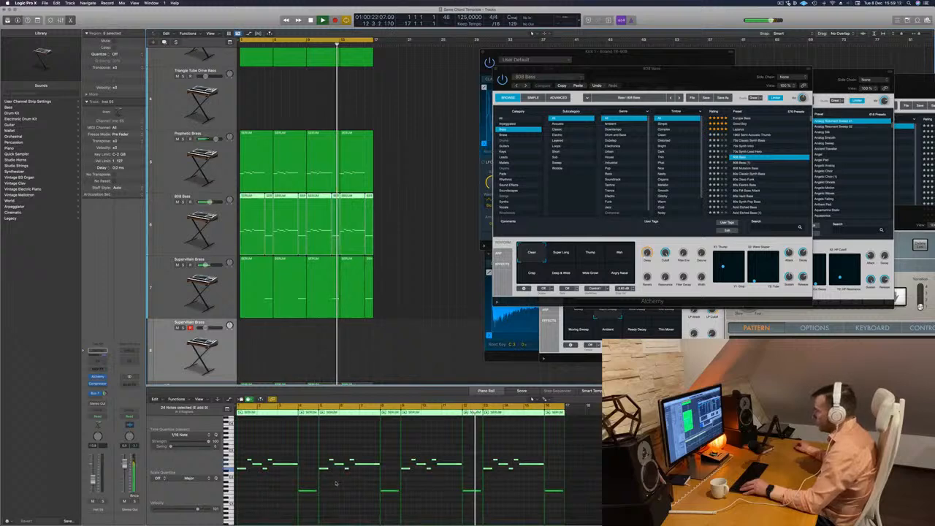
Solo the 808 Bass track briefly to check the added notes, and return to the full mix.
{"action": "left_click", "coordinate": [182, 206]}
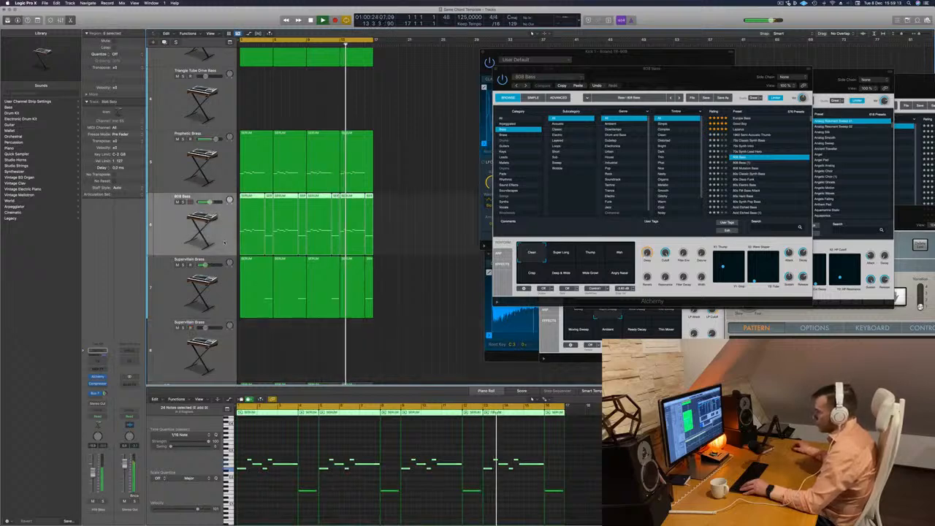
{"action": "left_click", "coordinate": [183, 202]}
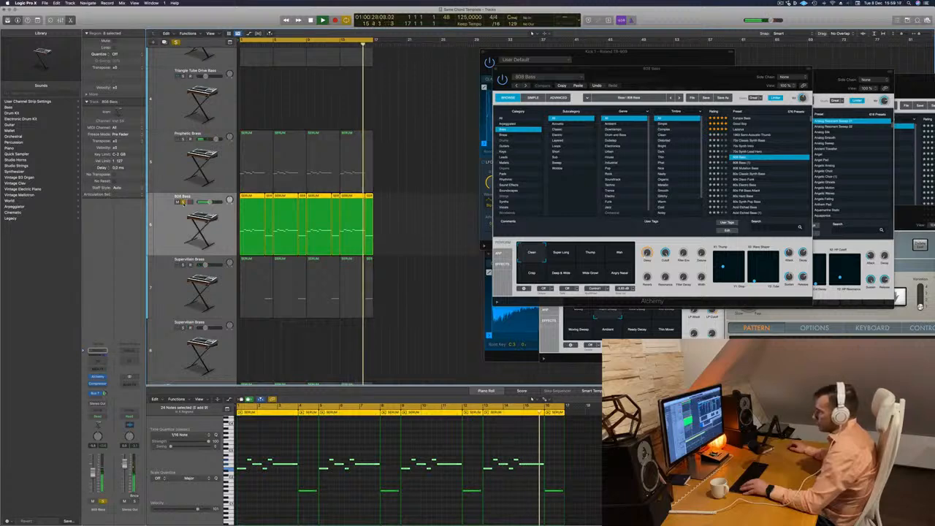
{"action": "left_click", "coordinate": [183, 201]}
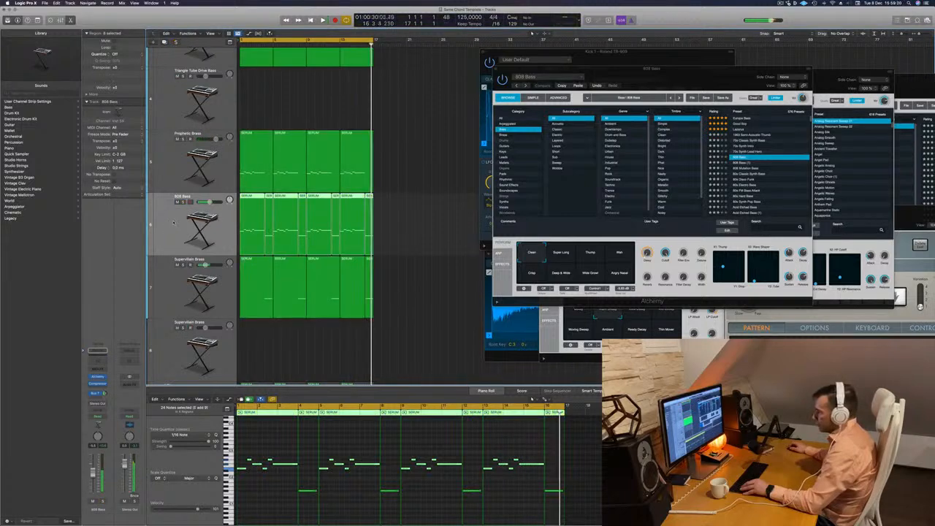
Transpose the note in the first short 808 Bass region, at bar 4, up one octave.
{"action": "left_click", "coordinate": [268, 224]}
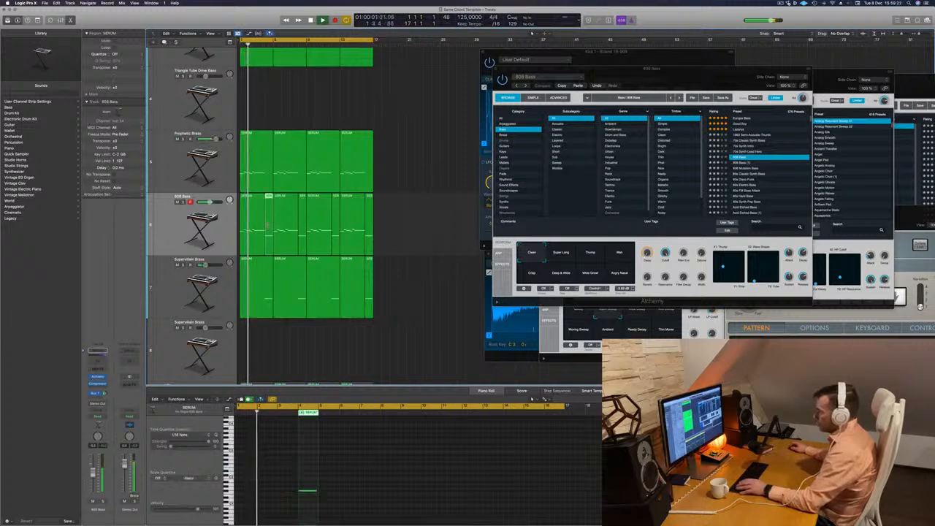
{"action": "left_click", "coordinate": [307, 508]}
{"action": "key", "text": "super+a"}
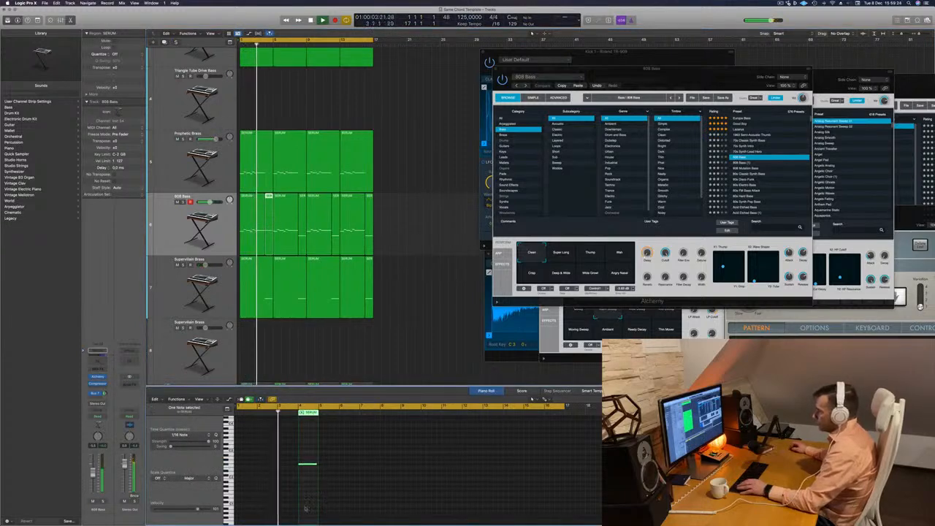
{"action": "key", "text": "shift+alt+Up"}
Replace the other three short 808 Bass regions with copies of the transposed region from bar 4.
{"action": "left_click", "coordinate": [303, 225]}
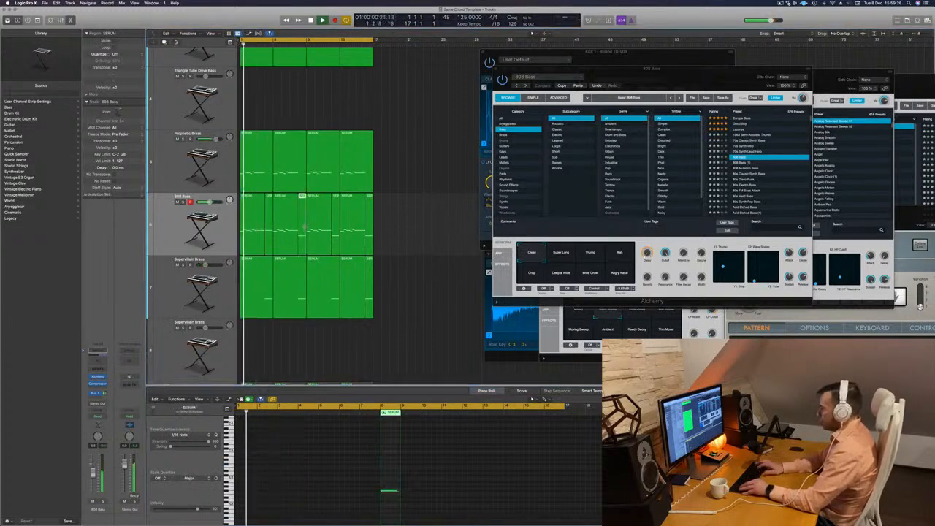
{"action": "key", "text": "Delete"}
{"action": "left_click", "coordinate": [342, 224]}
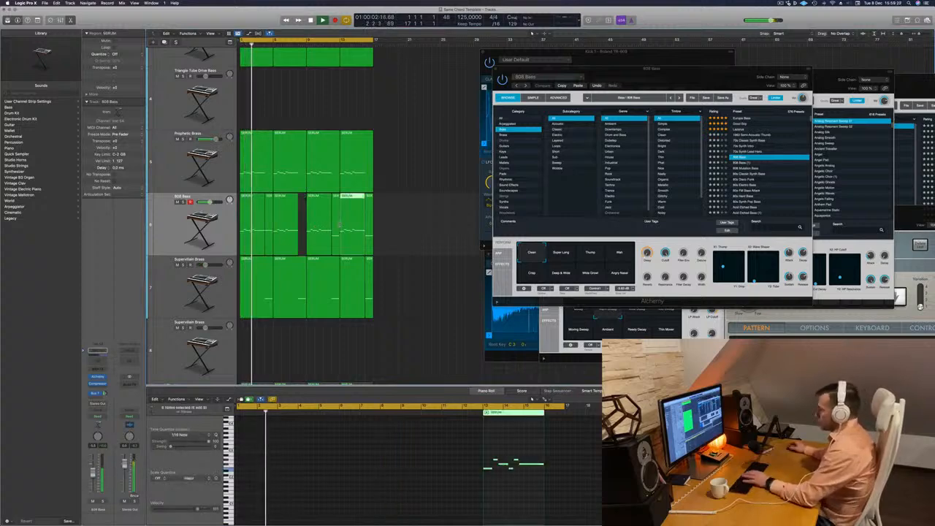
{"action": "left_click", "coordinate": [336, 224]}
{"action": "key", "text": "Delete"}
{"action": "left_click", "coordinate": [370, 224]}
{"action": "key", "text": "Delete"}
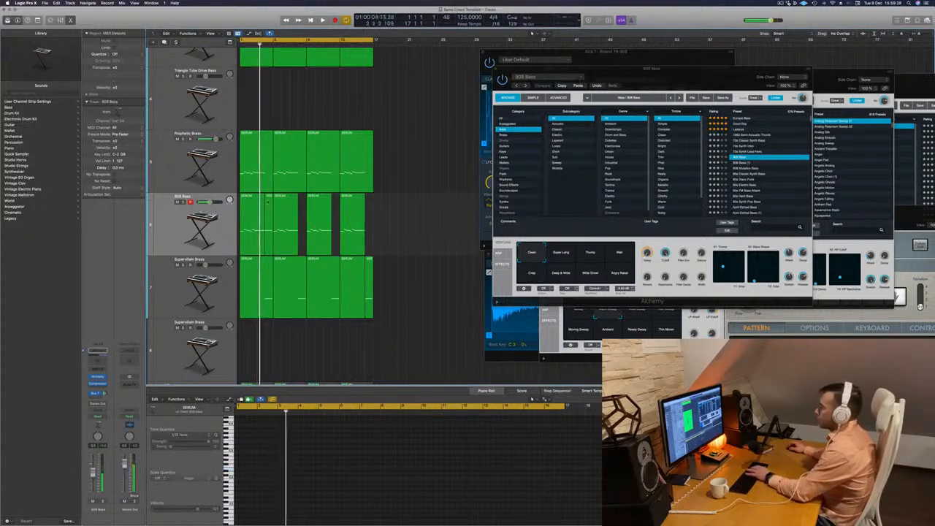
{"action": "left_click", "coordinate": [270, 211]}
{"action": "left_click_drag", "start_coordinate": [270, 211], "coordinate": [370, 212]}
Deselect the regions and play the full mix from the start to hear the revised 808 Bass line.
{"action": "left_click", "coordinate": [405, 321]}
{"action": "key", "text": "super+Up"}
{"action": "key", "text": "super+Up"}
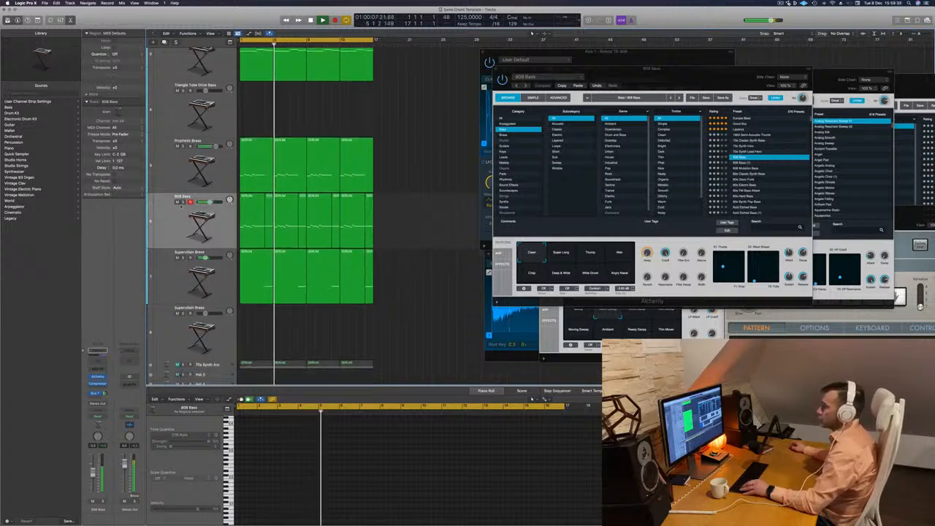
{"action": "key", "text": "s"}
{"action": "key", "text": "space"}
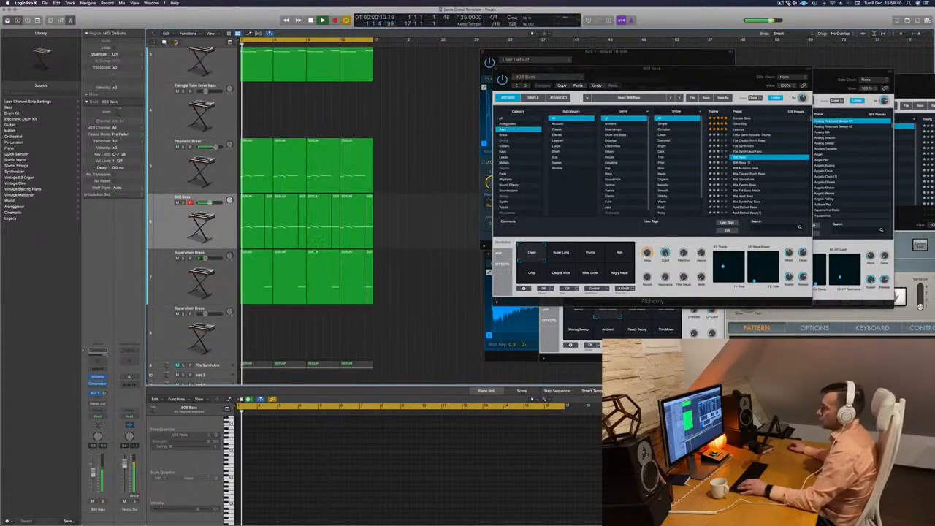
Unmute the Altruistic Deception pad track, solo it briefly to hear it alone, and return to the full mix.
{"action": "scroll", "coordinate": [436, 223], "scroll_direction": "up", "scroll_amount": 6}
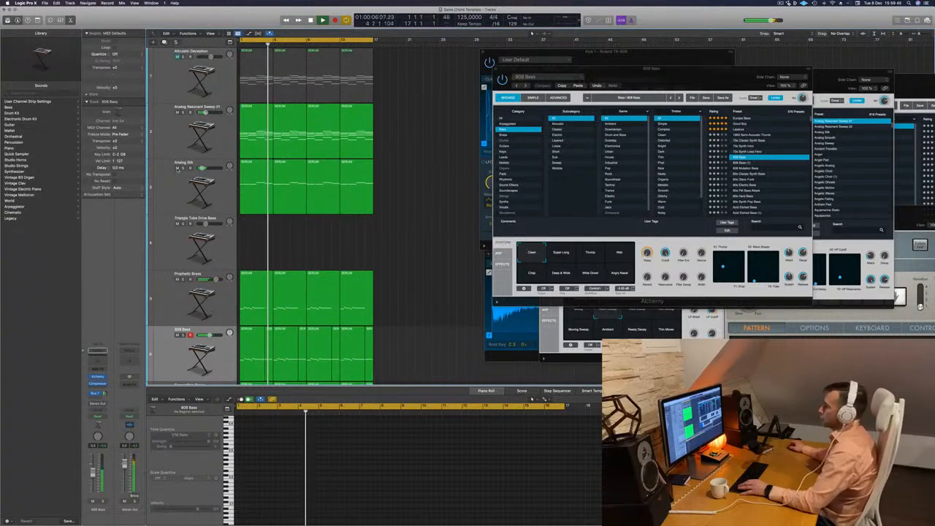
{"action": "key", "text": "Return"}
{"action": "left_click", "coordinate": [176, 56]}
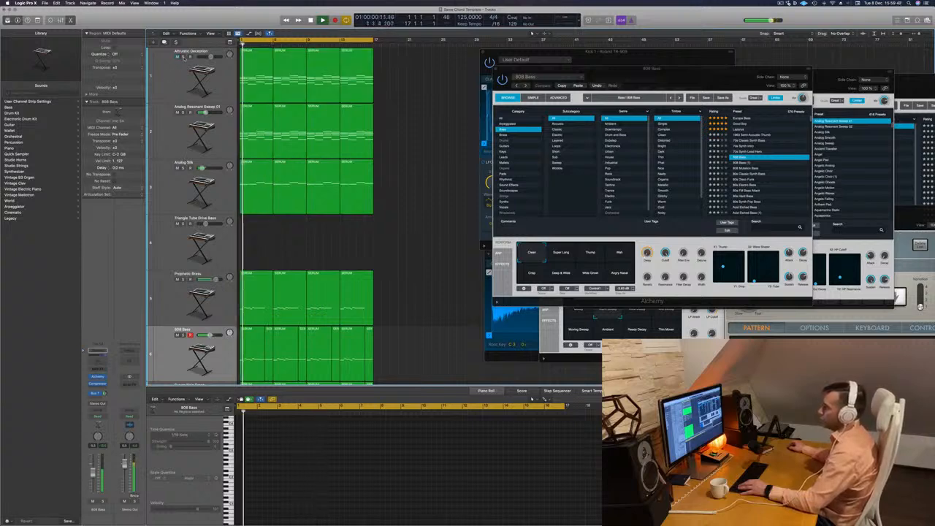
{"action": "left_click", "coordinate": [182, 56]}
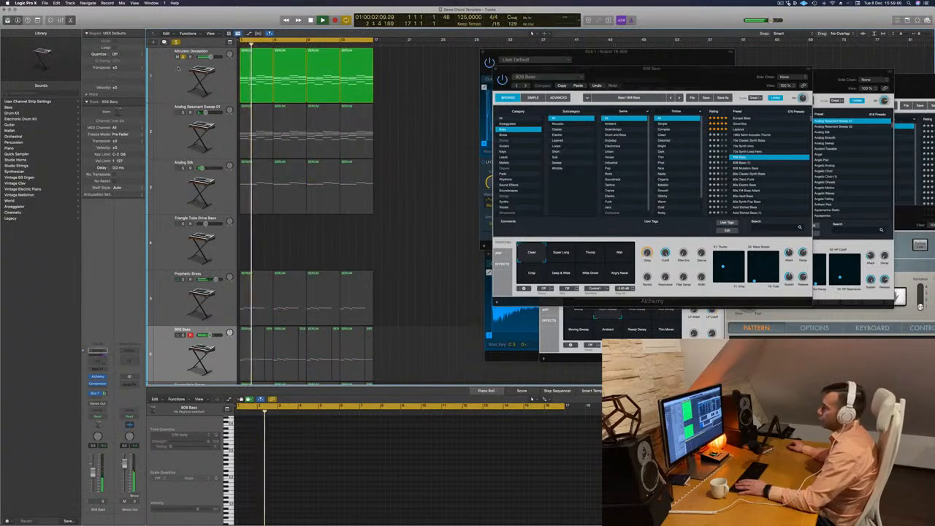
{"action": "left_click", "coordinate": [182, 57]}
Replay the mix from the start, select the Altruistic Deception track and open its Alchemy instrument window.
{"action": "key", "text": "Return"}
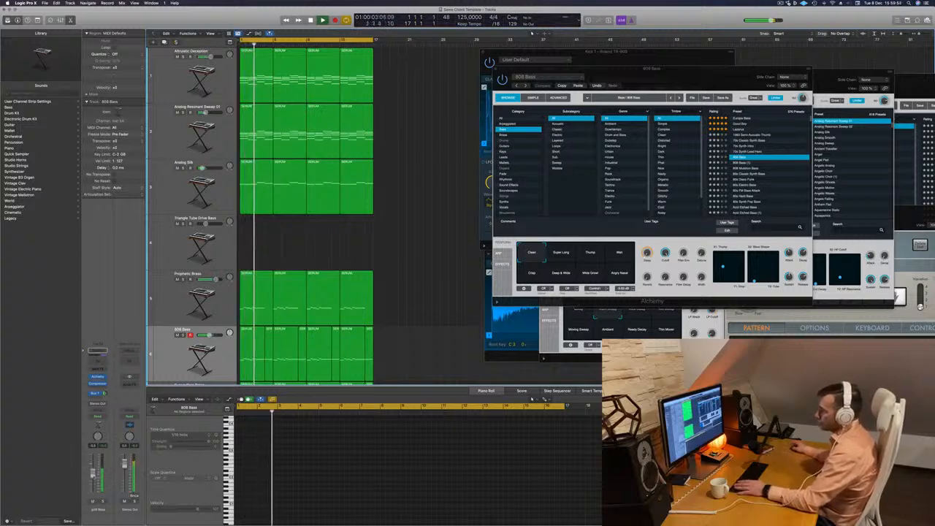
{"action": "left_click", "coordinate": [168, 76]}
{"action": "key", "text": "space"}
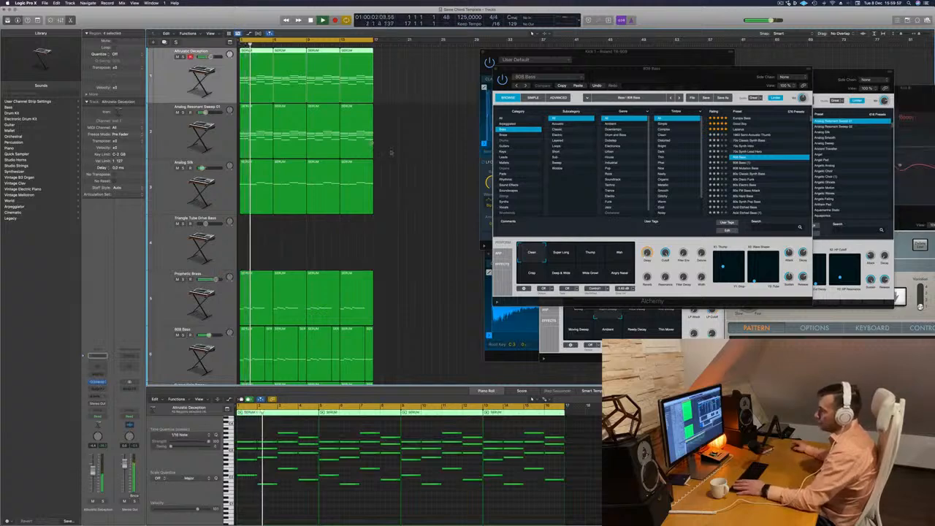
{"action": "left_click", "coordinate": [97, 384]}
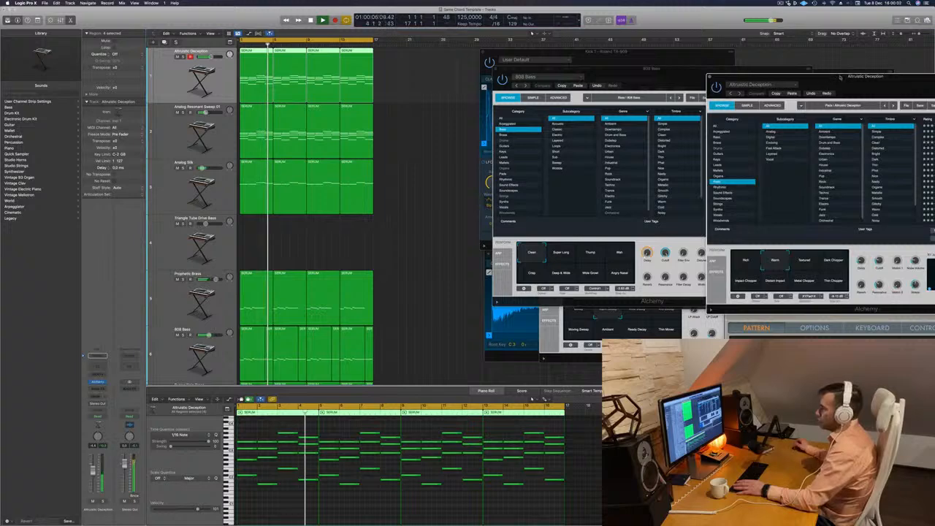
Switch the pad track's Alchemy browser to the Arpeggiated category and load the 1970s Analog Arp preset.
{"action": "left_click_drag", "start_coordinate": [840, 78], "coordinate": [624, 84]}
{"action": "left_click", "coordinate": [507, 138]}
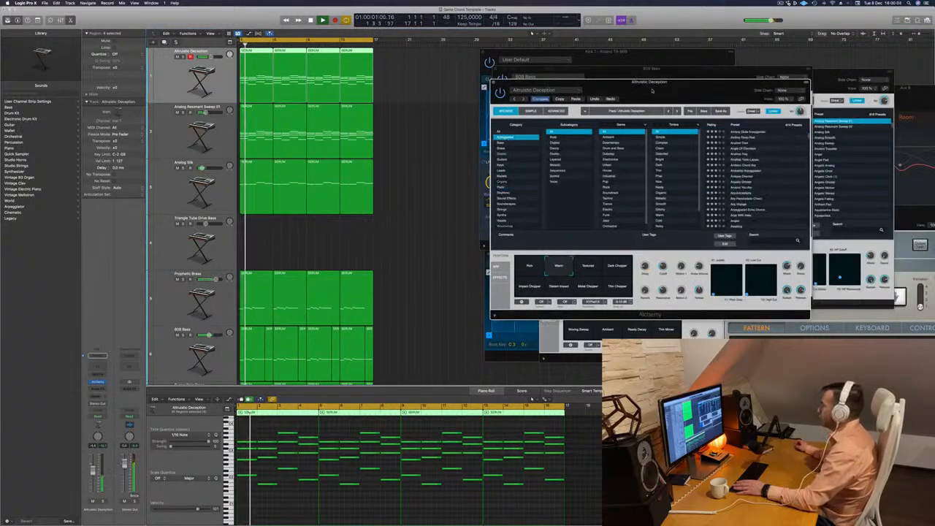
{"action": "left_click_drag", "start_coordinate": [687, 92], "coordinate": [546, 128]}
{"action": "scroll", "coordinate": [616, 195], "scroll_direction": "up", "scroll_amount": 5}
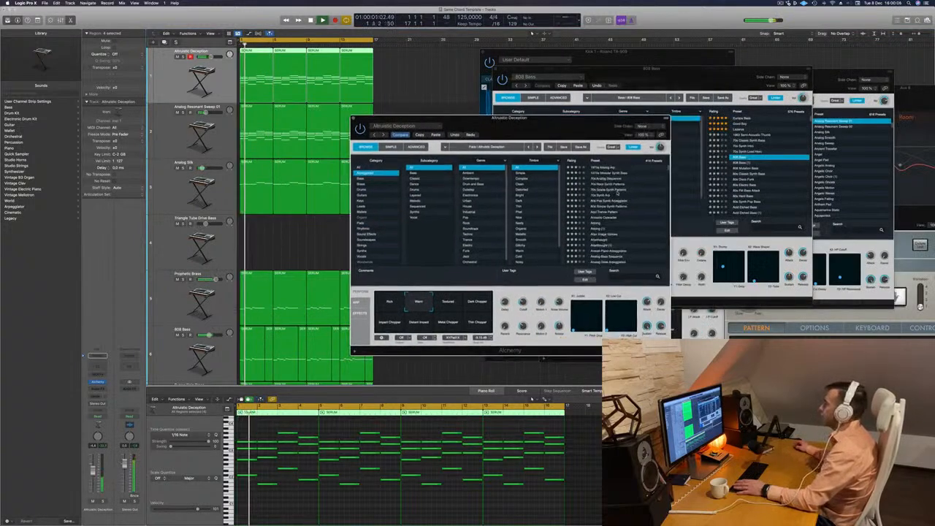
{"action": "left_click", "coordinate": [537, 147]}
{"action": "left_click_drag", "start_coordinate": [536, 127], "coordinate": [579, 110]}
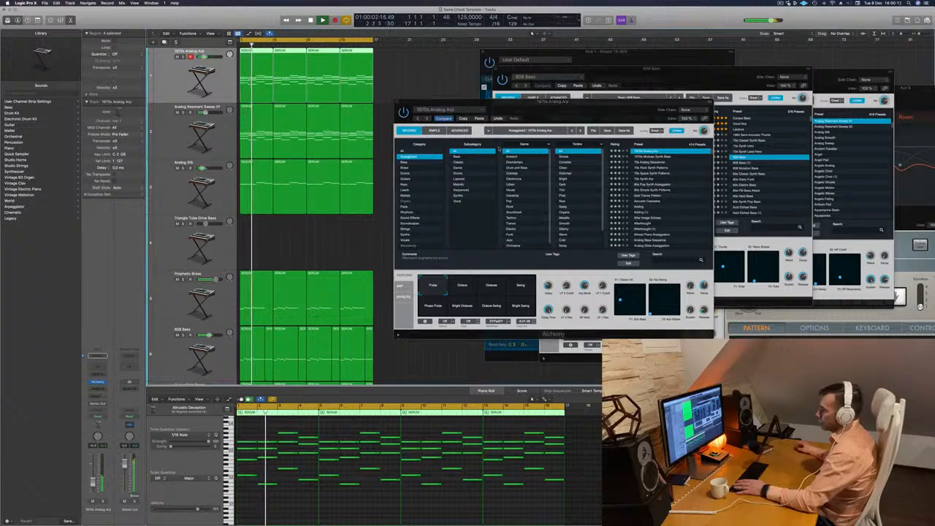
Audition the 1970s Modular Synth Bass and 80s Pop Synth Arpeggiator presets against the mix.
{"action": "left_click_drag", "start_coordinate": [586, 110], "coordinate": [584, 78]}
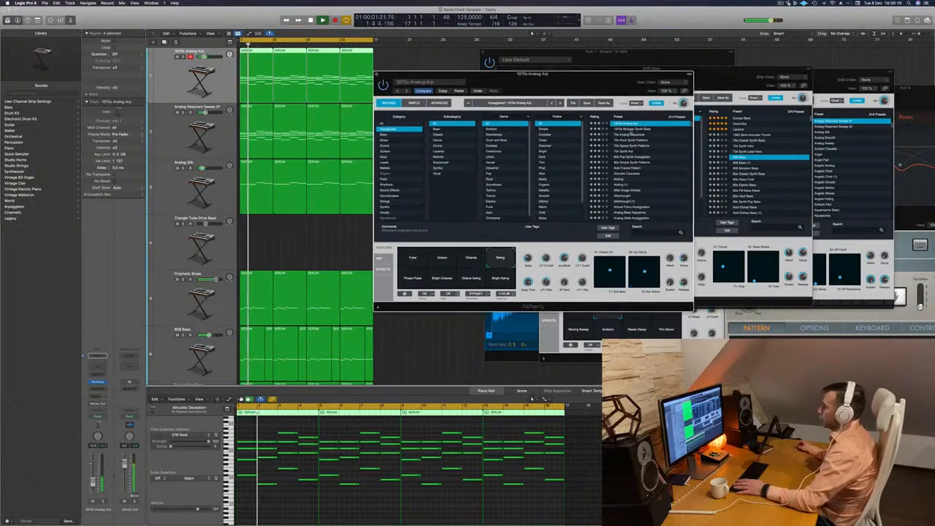
{"action": "left_click", "coordinate": [627, 129]}
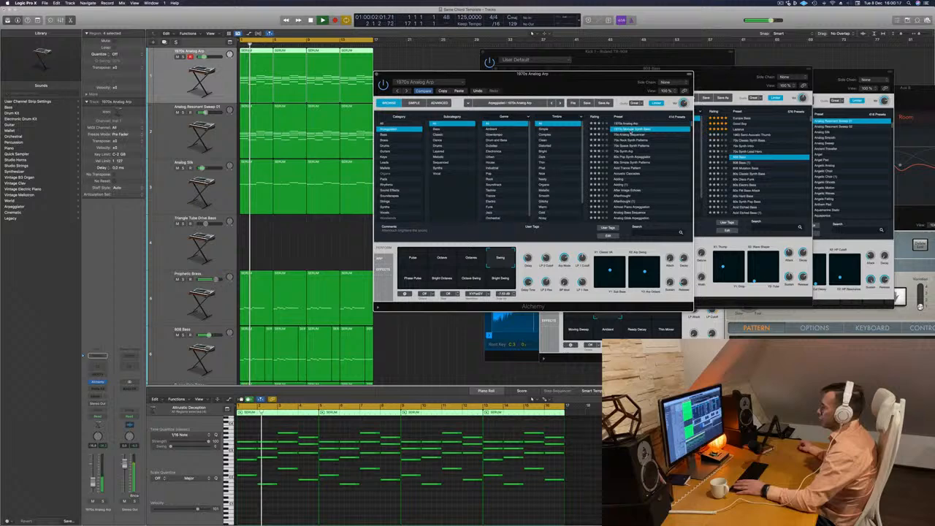
{"action": "left_click", "coordinate": [627, 157]}
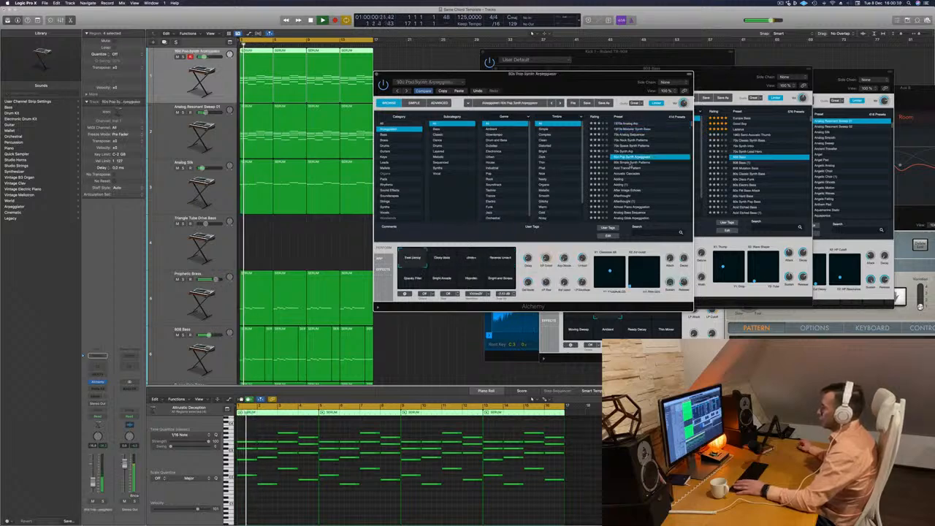
Audition Single Digit Movement, Single Digit Pulse Pattern, Single Digit Suspense, Skywriter and Sleep, restarting playback from the beginning.
{"action": "scroll", "coordinate": [630, 167], "scroll_direction": "down", "scroll_amount": 15}
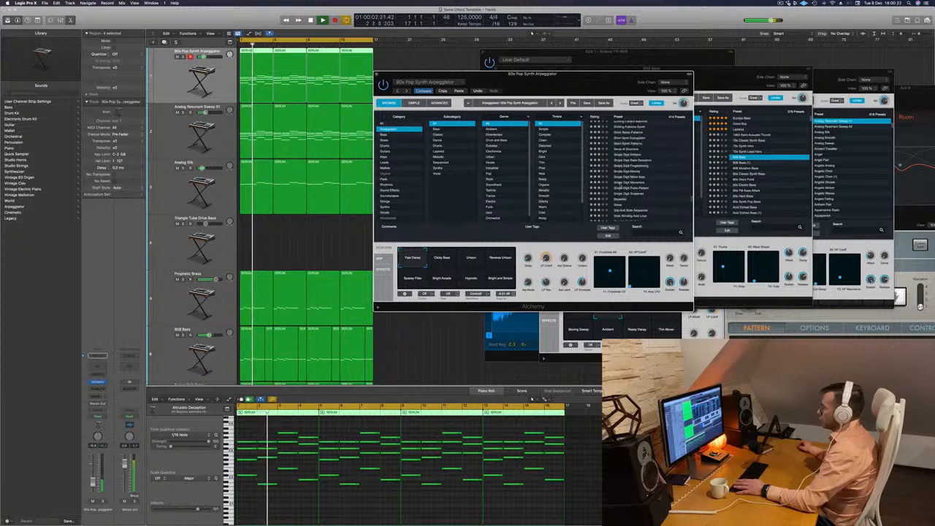
{"action": "left_click", "coordinate": [622, 182]}
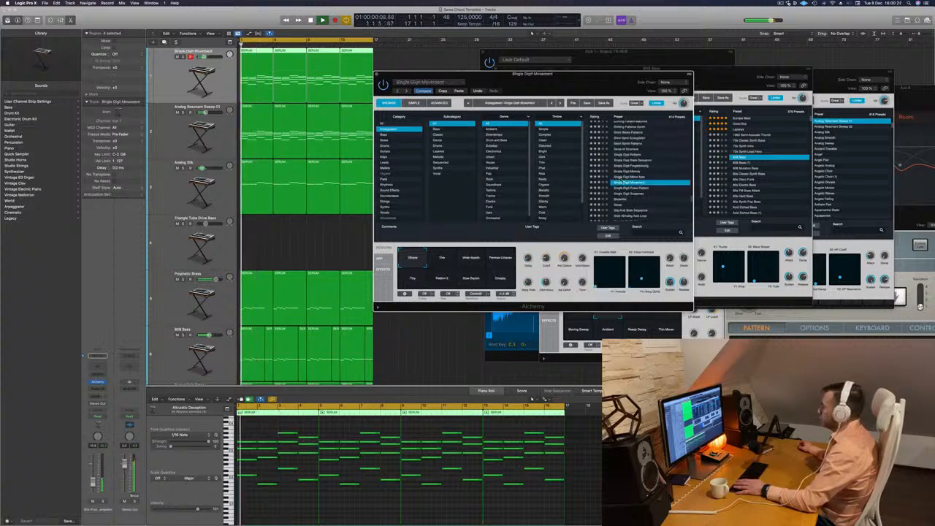
{"action": "left_click_drag", "start_coordinate": [557, 90], "coordinate": [603, 81]}
{"action": "left_click", "coordinate": [675, 178]}
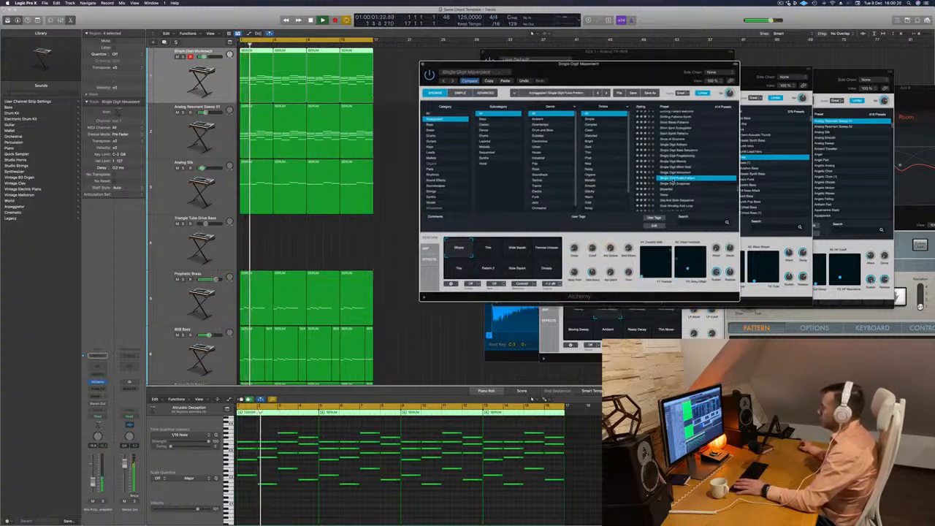
{"action": "left_click", "coordinate": [675, 184]}
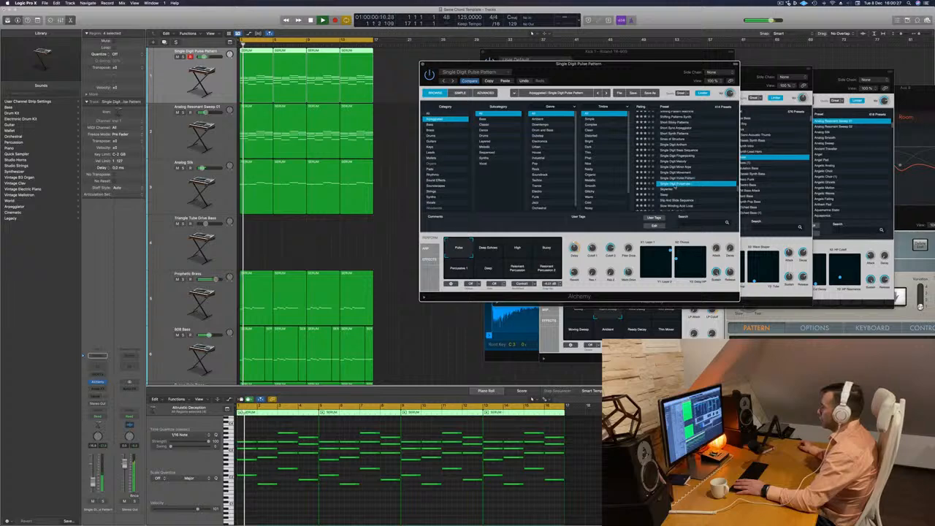
{"action": "left_click", "coordinate": [674, 189]}
{"action": "key", "text": "Return"}
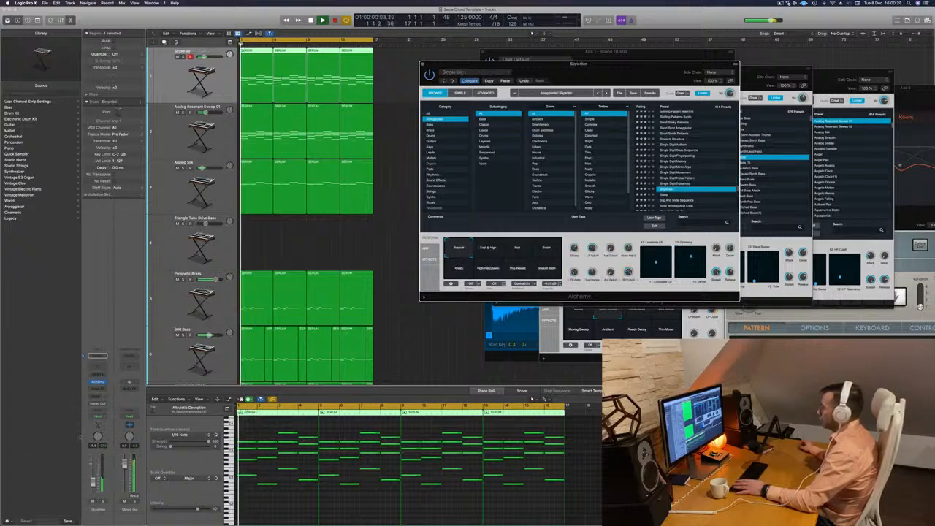
{"action": "left_click", "coordinate": [332, 334]}
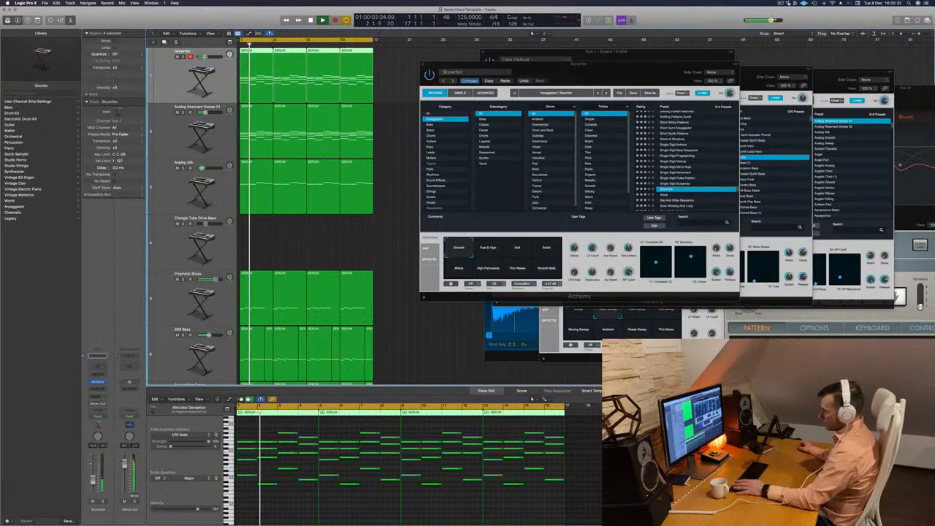
{"action": "left_click", "coordinate": [664, 195]}
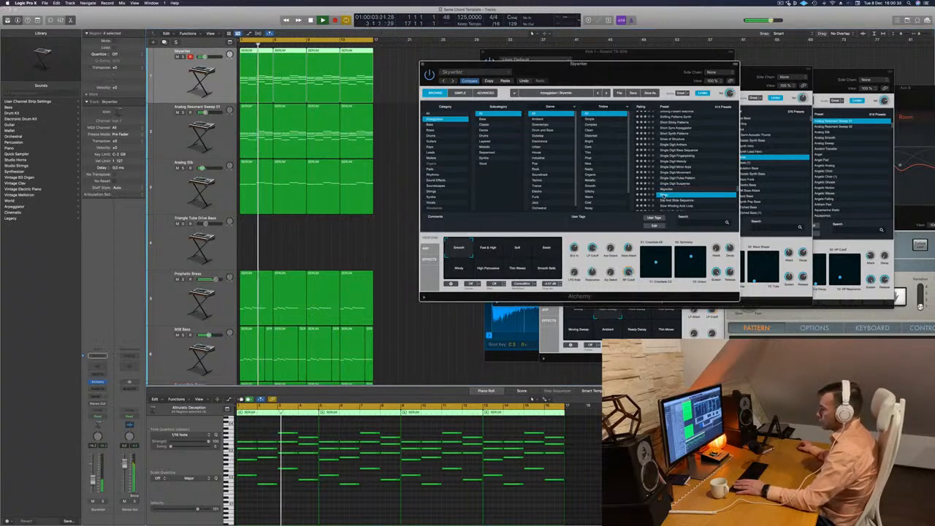
{"action": "key", "text": "Return"}
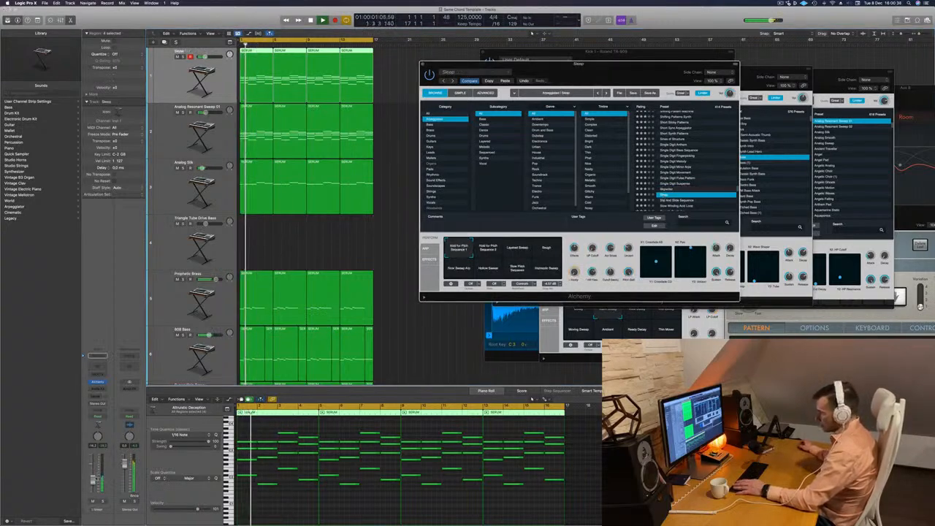
Audition the presets from Slip And Slide Sequence through Slow Winding Acid Loop, Smooth Synth Arp and Soft Ambient Arps to Solid Modular.
{"action": "scroll", "coordinate": [667, 182], "scroll_direction": "down", "scroll_amount": 3}
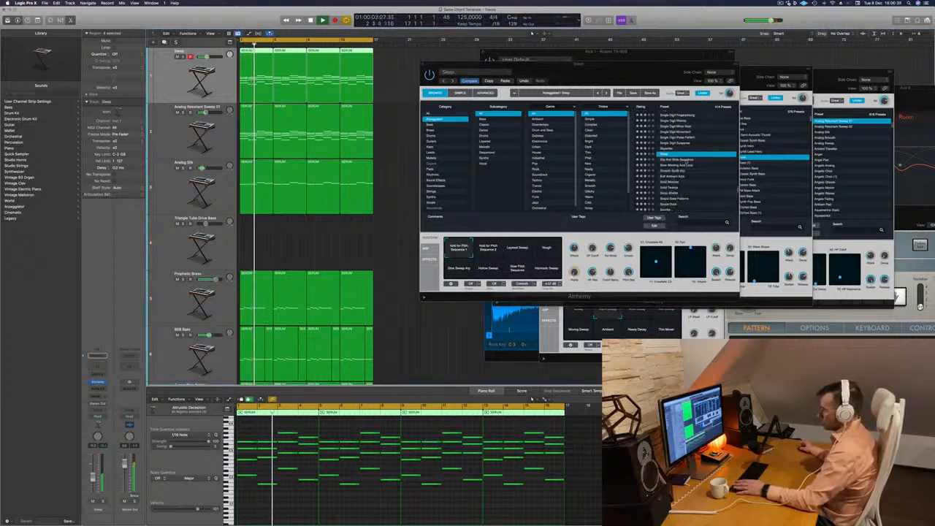
{"action": "key", "text": "Down"}
{"action": "key", "text": "Return"}
{"action": "key", "text": "Down"}
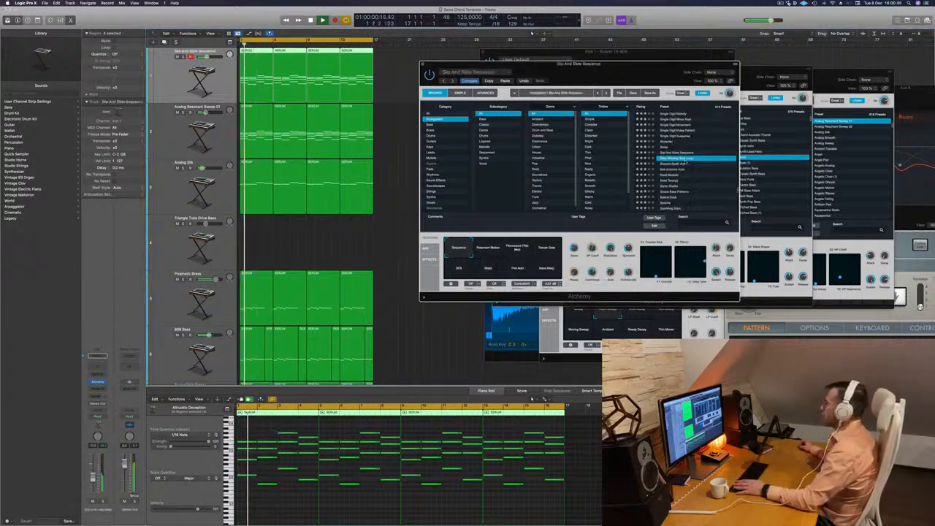
{"action": "key", "text": "Down"}
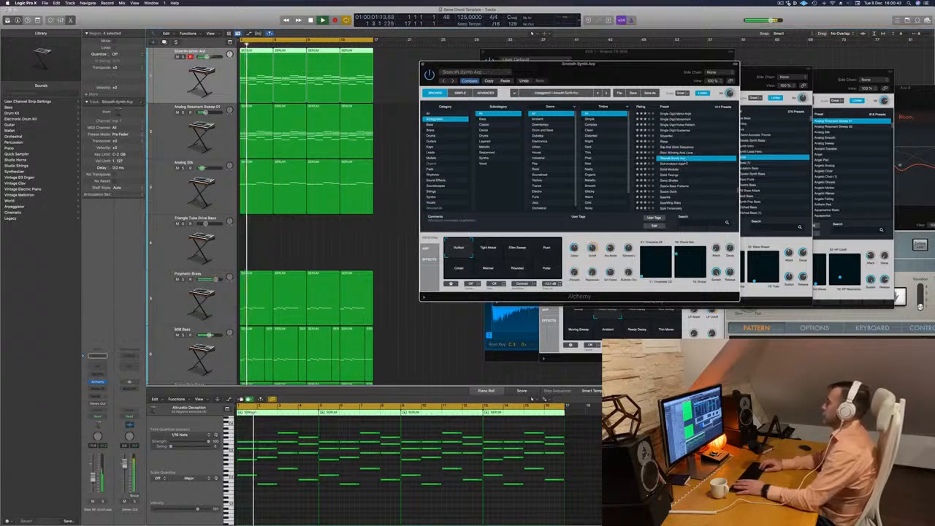
{"action": "key", "text": "Down"}
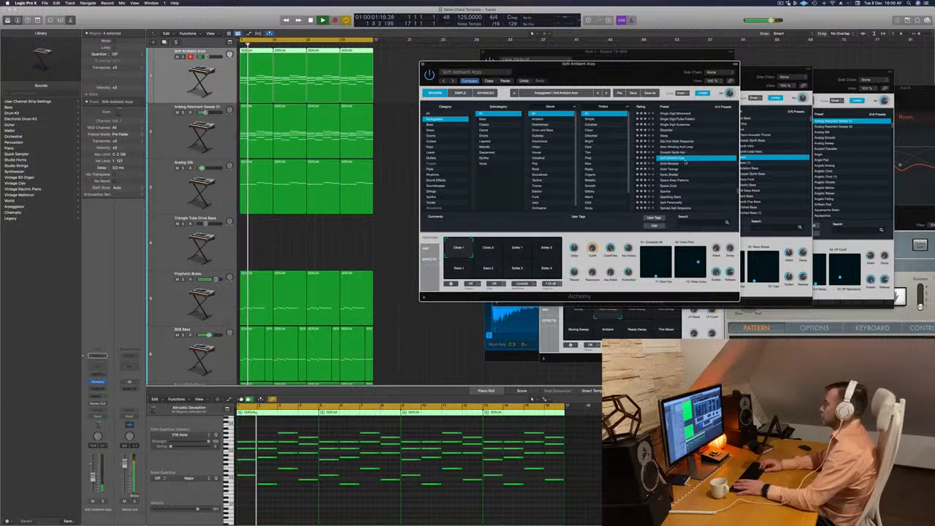
{"action": "key", "text": "Down"}
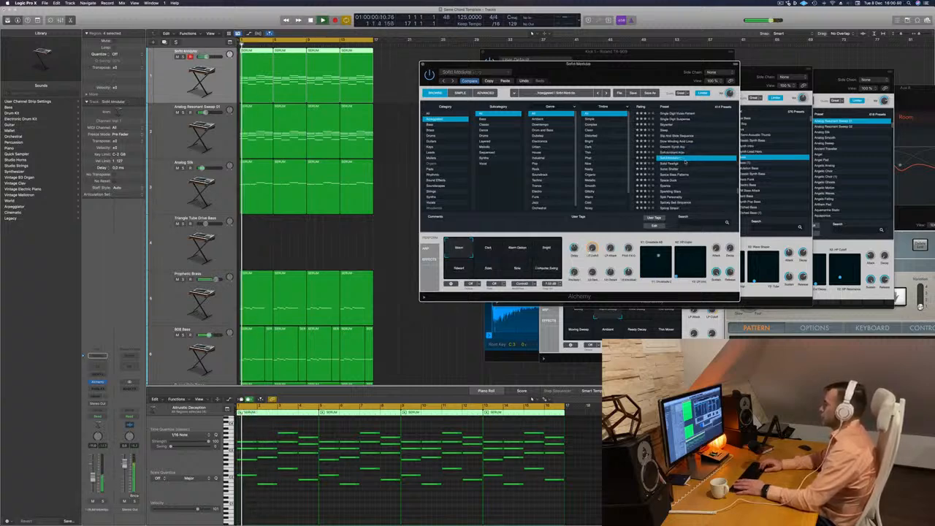
Try Solid Modular's Dark and Warm Delays performance variations while replaying the mix from the start.
{"action": "left_click", "coordinate": [488, 248]}
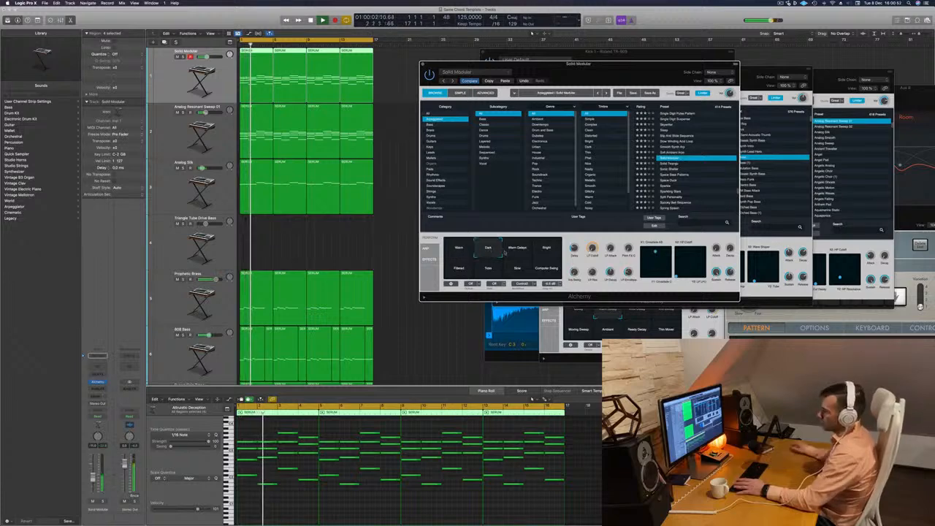
{"action": "key", "text": "space"}
{"action": "key", "text": "space"}
{"action": "left_click", "coordinate": [514, 250]}
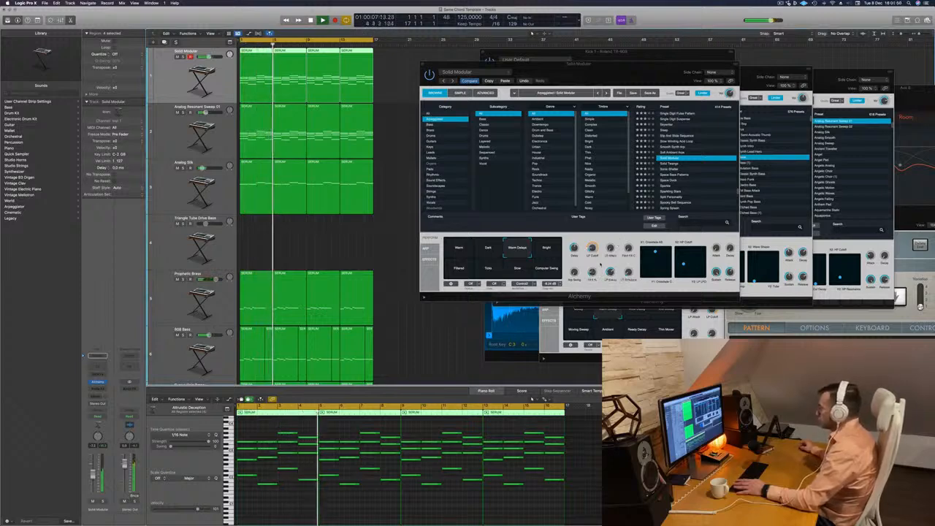
{"action": "left_click", "coordinate": [572, 264]}
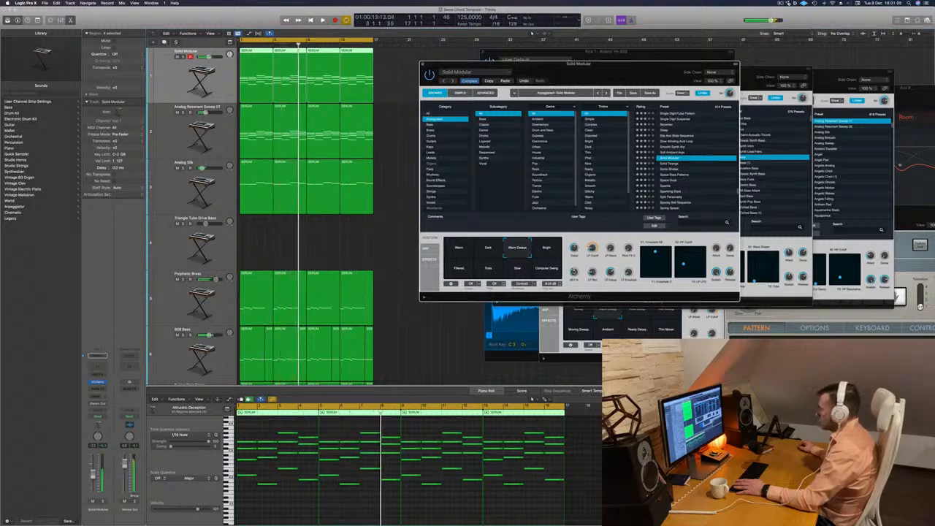
{"action": "key", "text": "Return"}
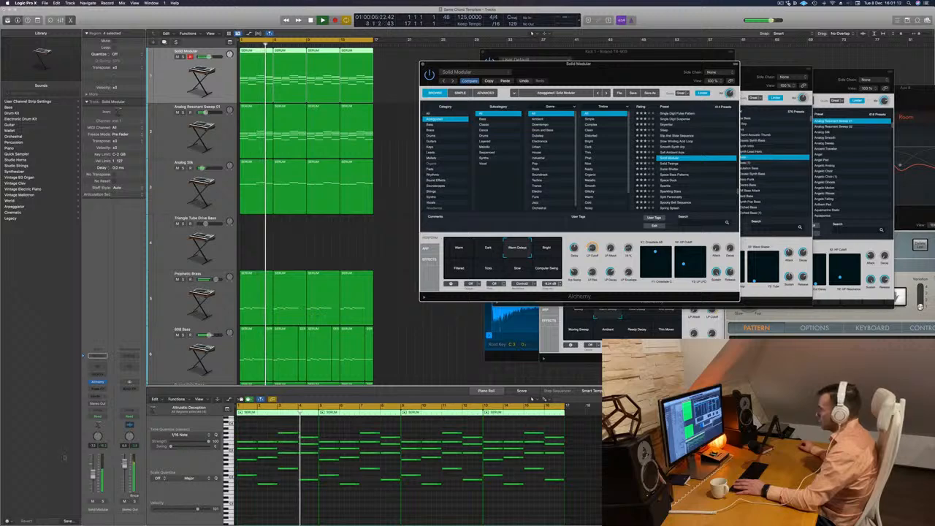
{"action": "key", "text": "Return"}
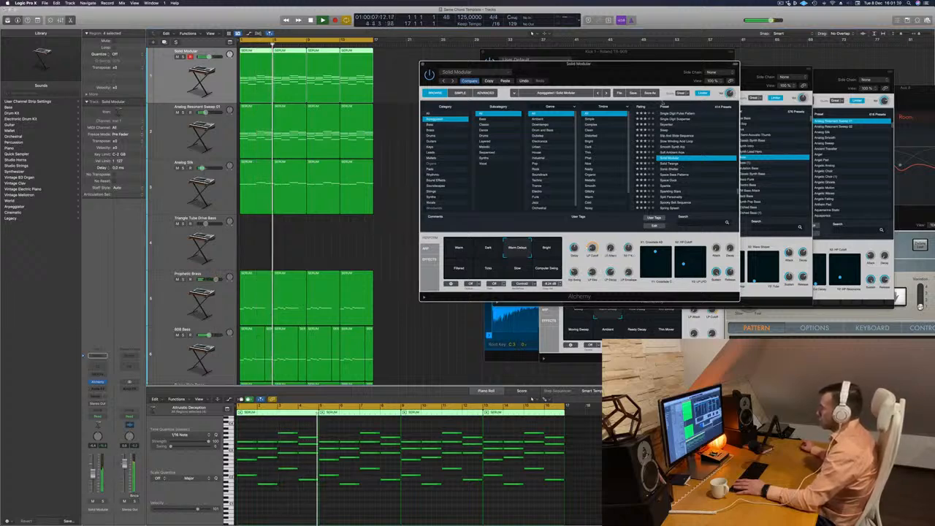
{"action": "key", "text": "space"}
Compare Solid Modular's Bright, Filtered, Ticks, Slow and Computer Swing variations, and return to Dark.
{"action": "left_click", "coordinate": [534, 247]}
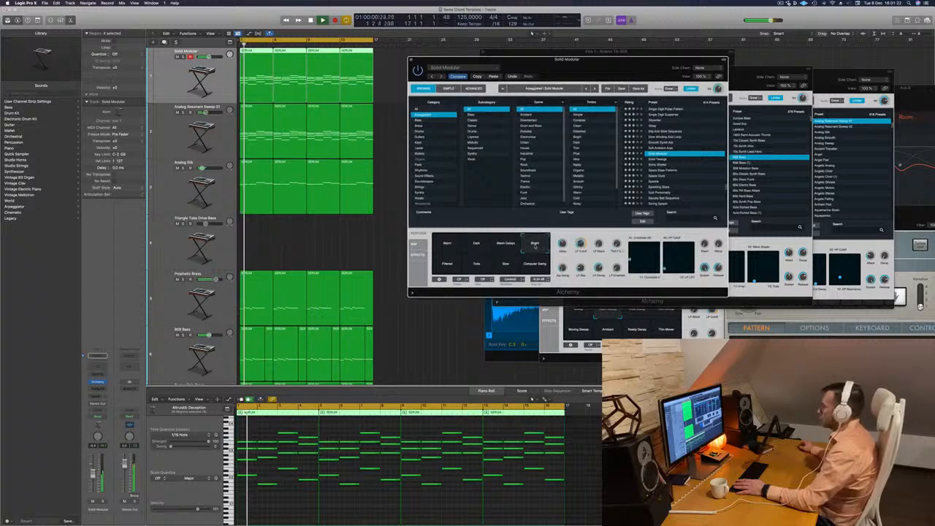
{"action": "left_click", "coordinate": [441, 266]}
{"action": "left_click", "coordinate": [477, 267]}
{"action": "left_click", "coordinate": [506, 270]}
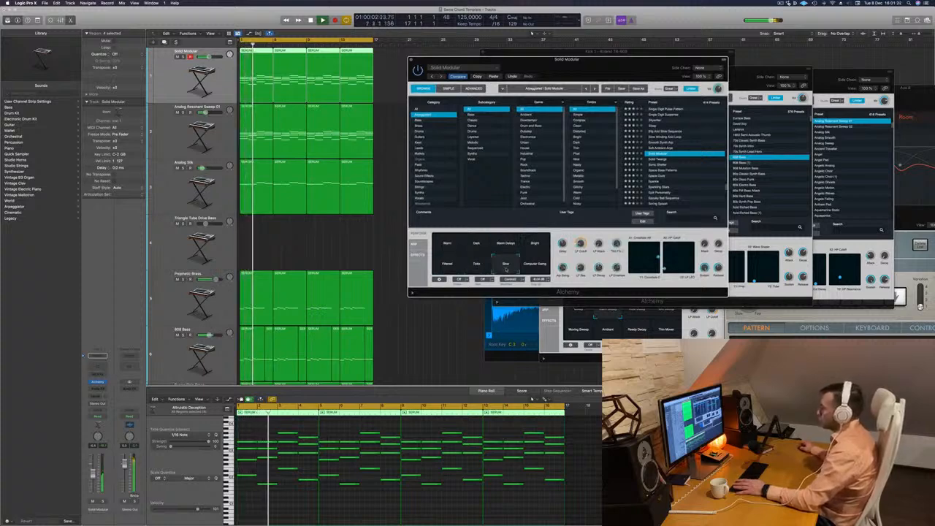
{"action": "left_click", "coordinate": [537, 268]}
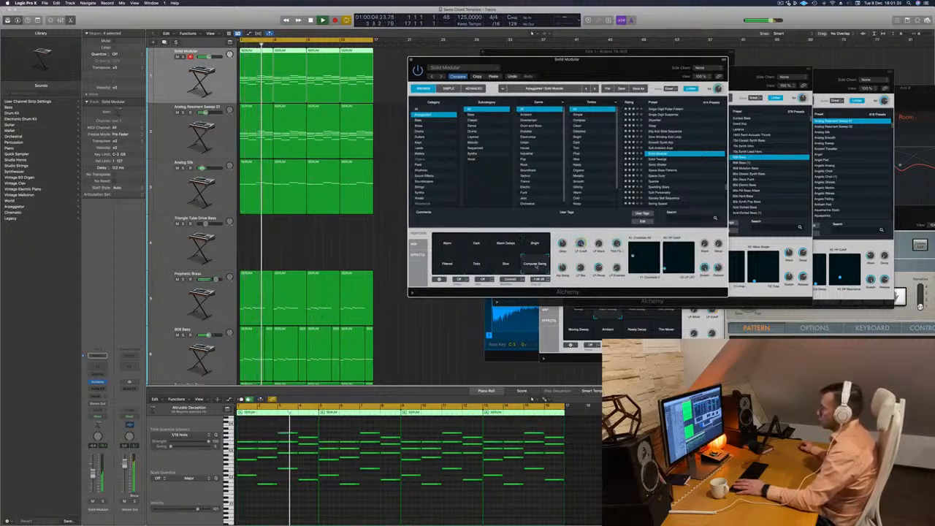
{"action": "left_click", "coordinate": [477, 245]}
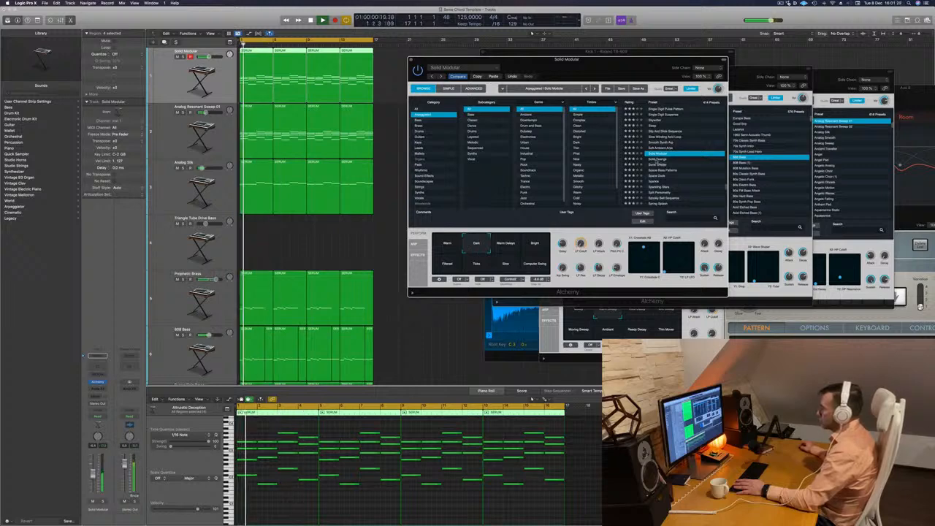
Audition the Solid Twangs, Sonic Shatter, Space Bass Patterns, Space Duck and Sparkle presets in turn.
{"action": "left_click", "coordinate": [657, 160]}
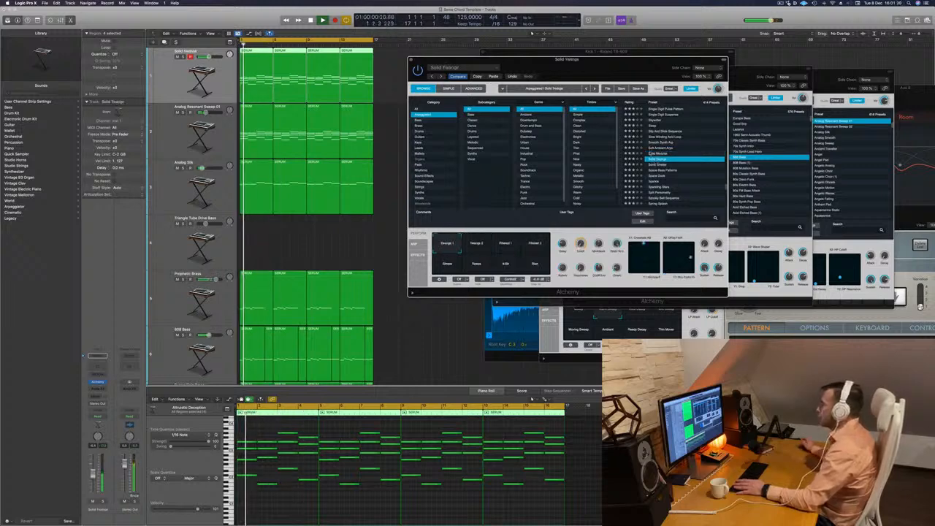
{"action": "left_click", "coordinate": [658, 165]}
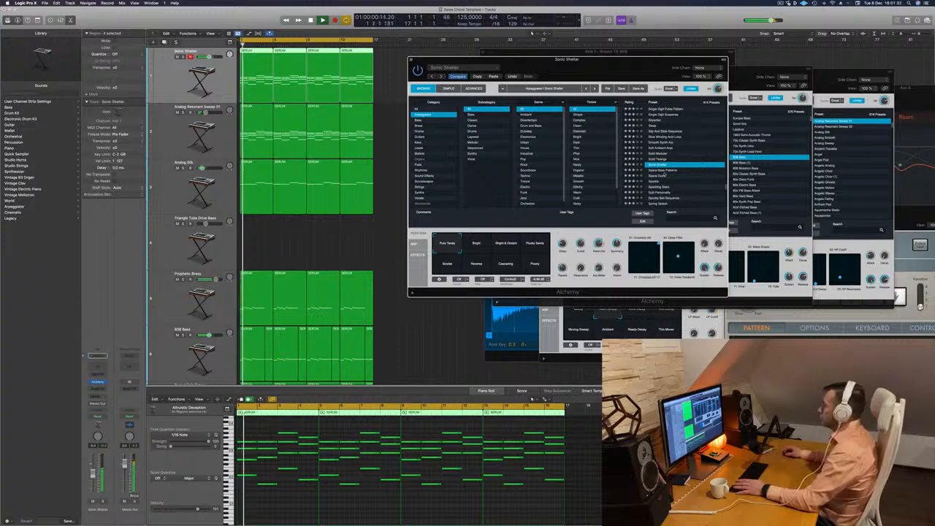
{"action": "left_click", "coordinate": [665, 171]}
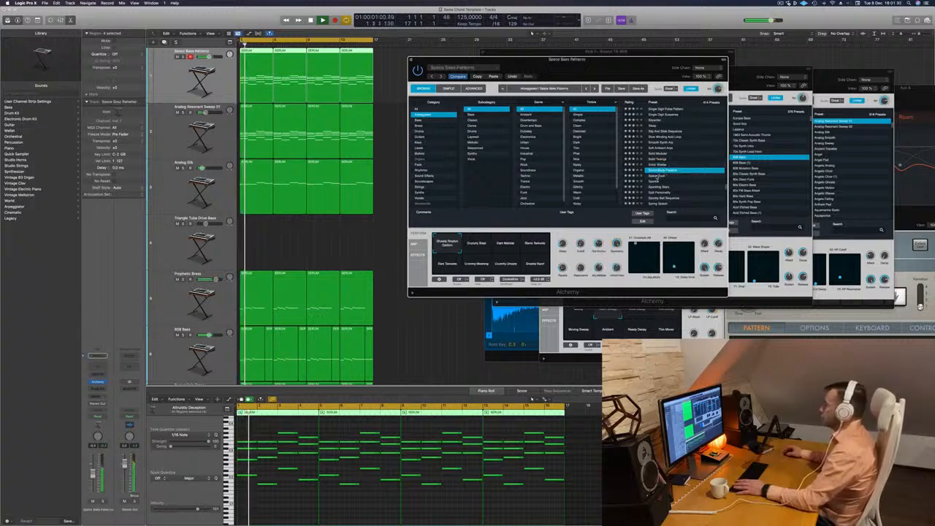
{"action": "left_click", "coordinate": [659, 176]}
{"action": "left_click", "coordinate": [657, 182]}
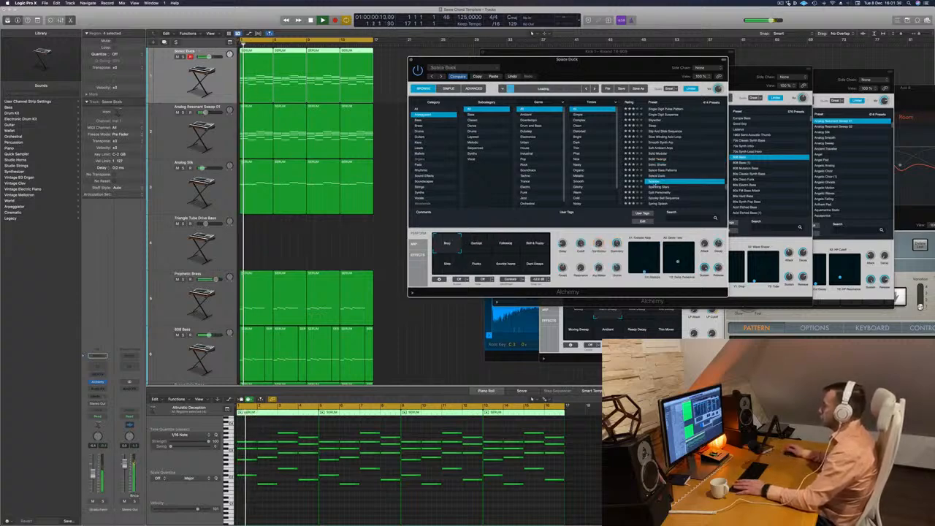
Audition the Sparkling Stars preset and load Spooky Bell Sequence on the same track.
{"action": "scroll", "coordinate": [662, 182], "scroll_direction": "down", "scroll_amount": 2}
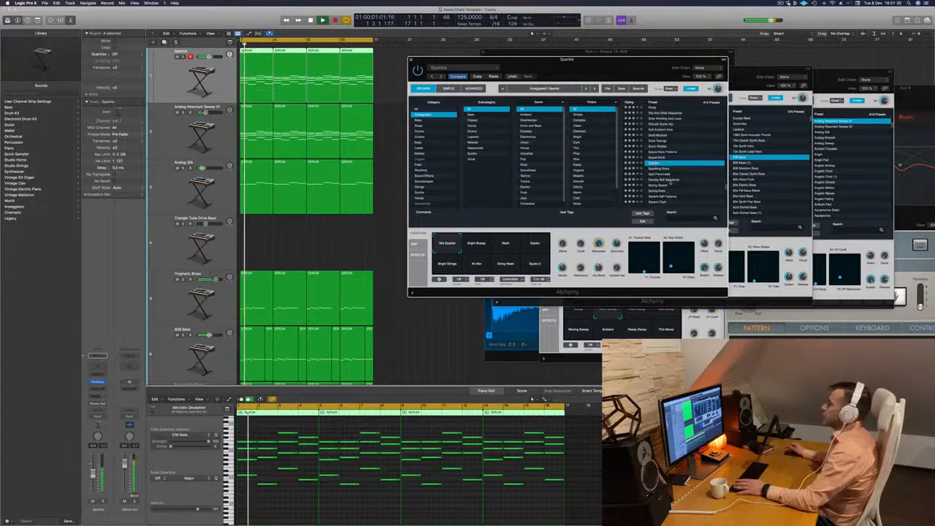
{"action": "left_click", "coordinate": [657, 169]}
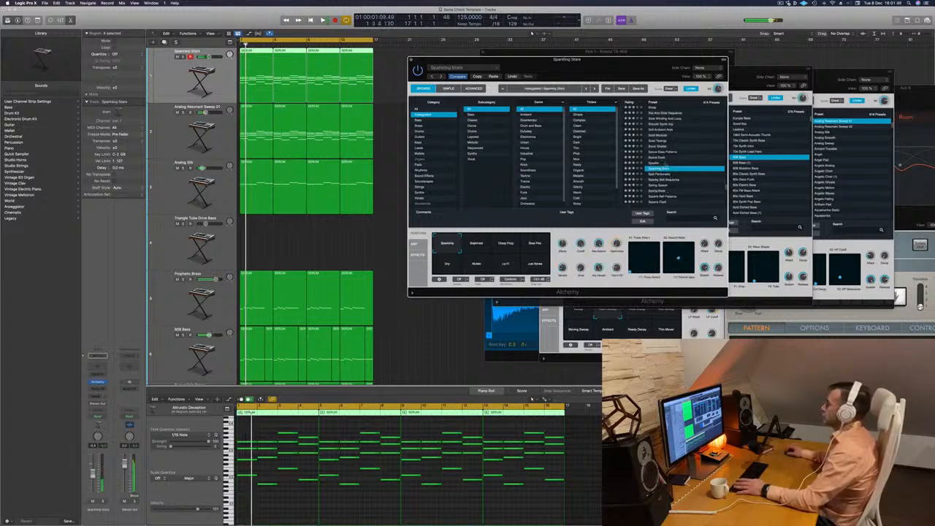
{"action": "scroll", "coordinate": [679, 170], "scroll_direction": "down", "scroll_amount": 1}
{"action": "left_click", "coordinate": [658, 168]}
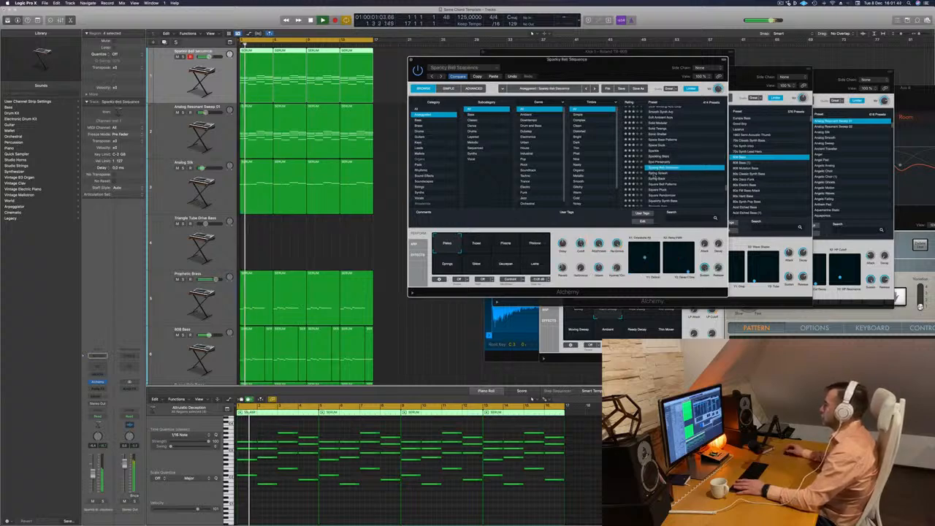
Audition the Spring-Back and Square Pluck presets, trying Square Pluck's Thick and Octaves performance variations.
{"action": "left_click", "coordinate": [656, 175]}
{"action": "left_click", "coordinate": [665, 177]}
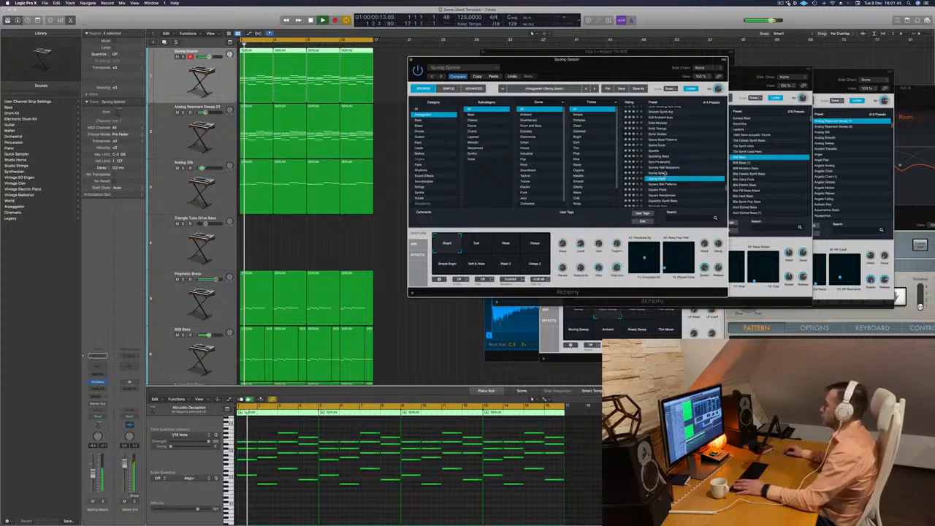
{"action": "scroll", "coordinate": [691, 164], "scroll_direction": "down", "scroll_amount": 2}
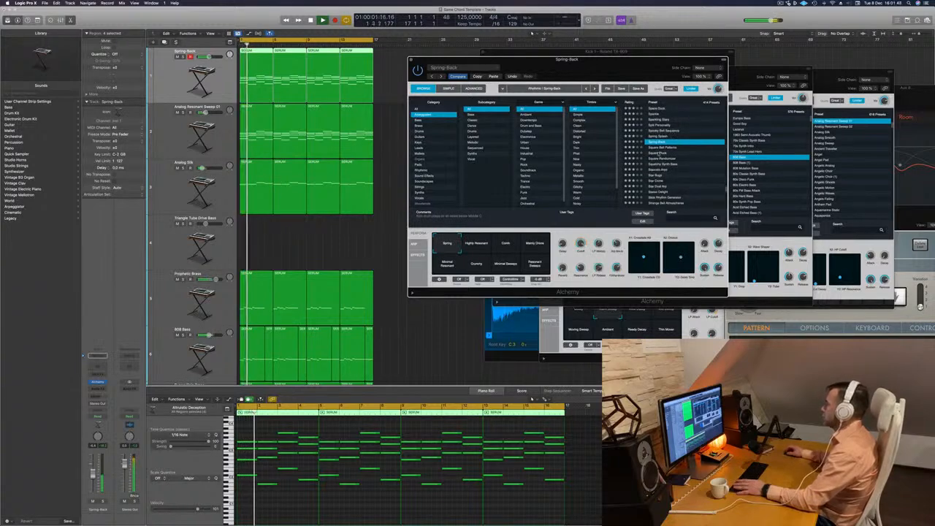
{"action": "left_click", "coordinate": [661, 153]}
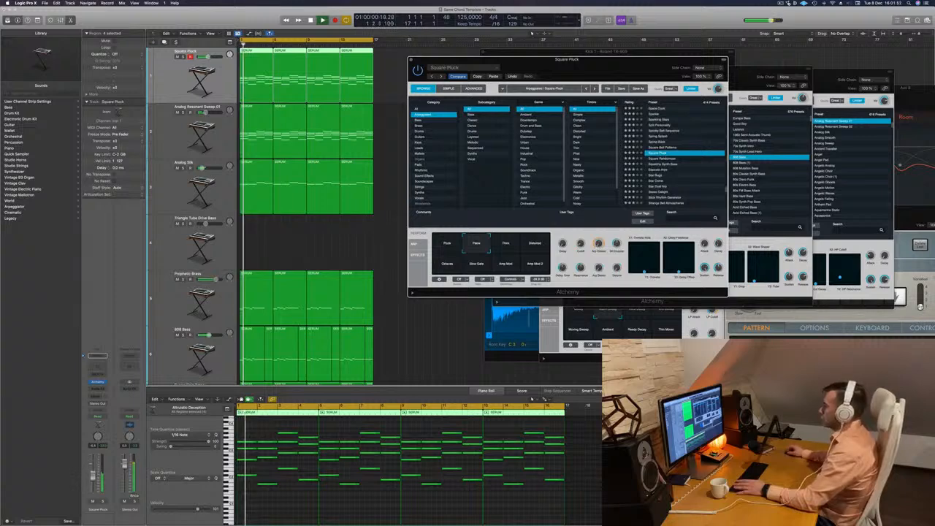
{"action": "left_click", "coordinate": [510, 249]}
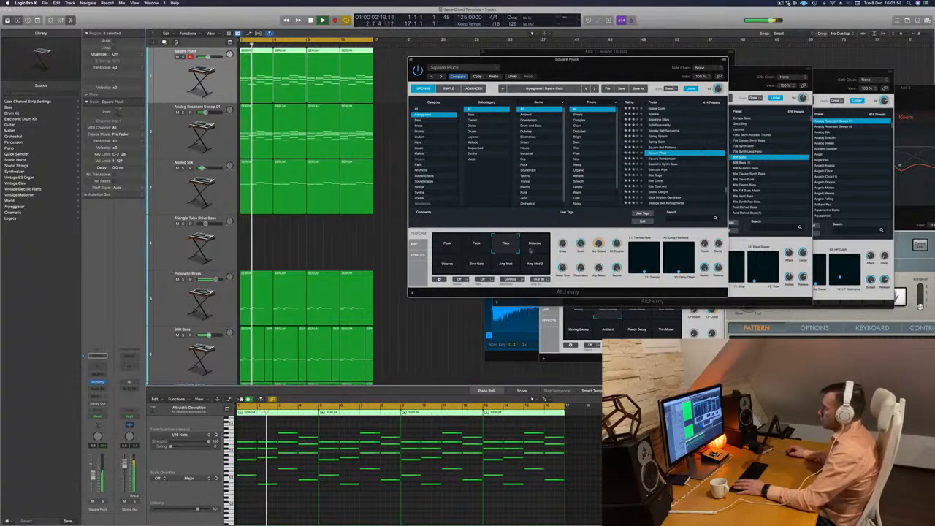
{"action": "left_click", "coordinate": [445, 266]}
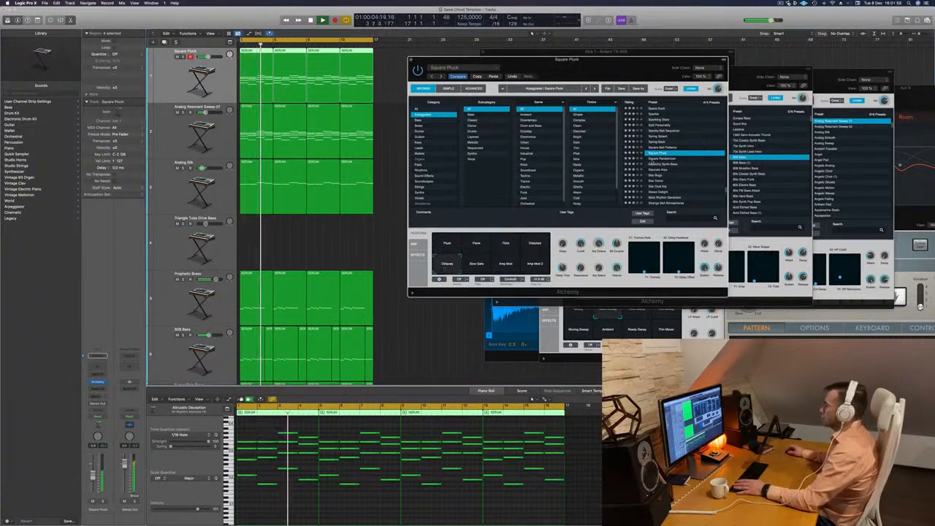
Audition the presets below Square Pluck, through Staccato Arps to Star Bugs with its Drama Strings variation.
{"action": "key", "text": "Down"}
{"action": "key", "text": "Down"}
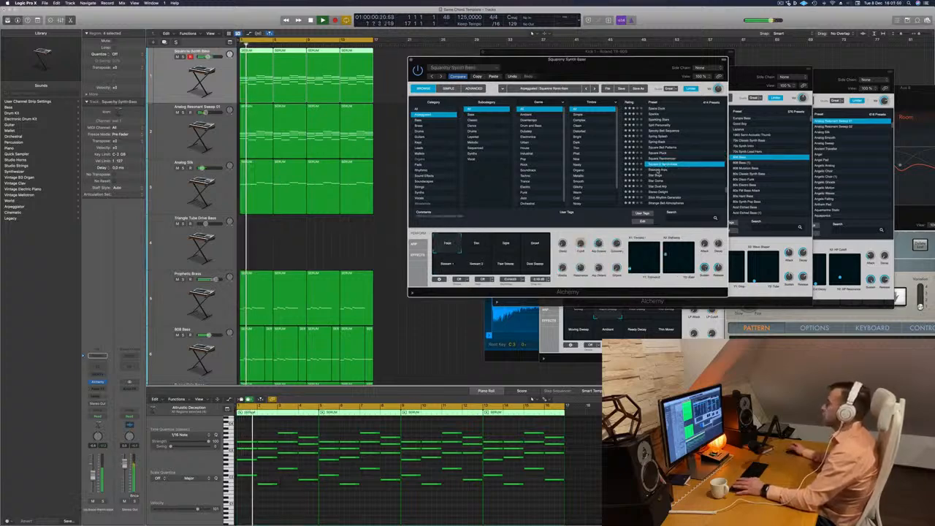
{"action": "key", "text": "Down"}
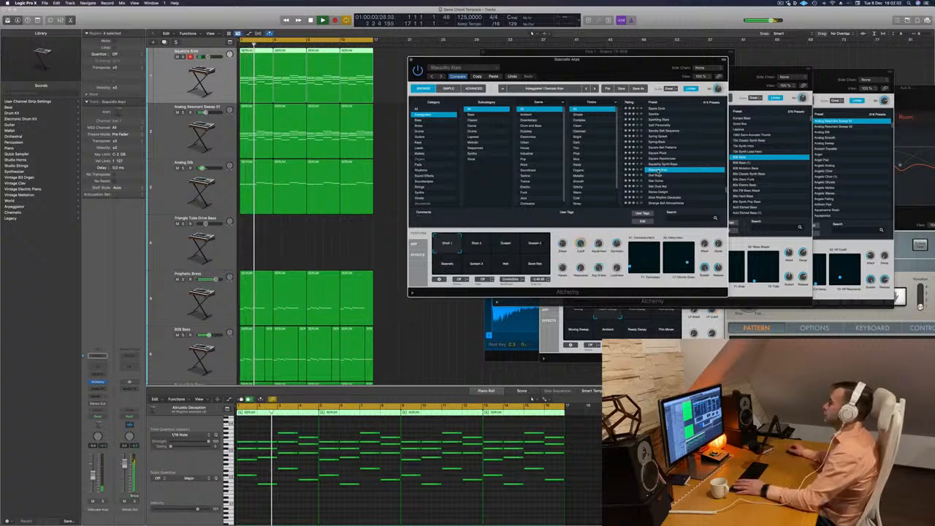
{"action": "key", "text": "Down"}
{"action": "scroll", "coordinate": [672, 175], "scroll_direction": "down", "scroll_amount": 2}
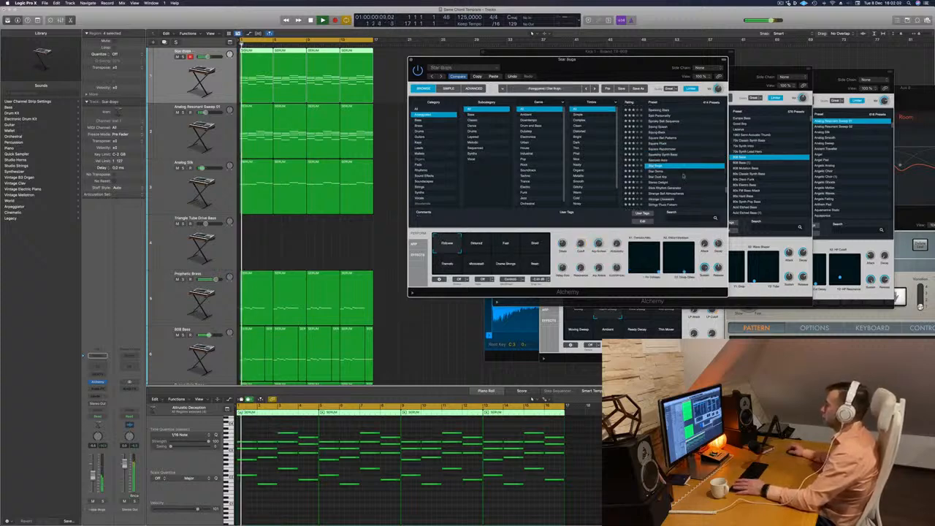
{"action": "scroll", "coordinate": [684, 175], "scroll_direction": "down", "scroll_amount": 3}
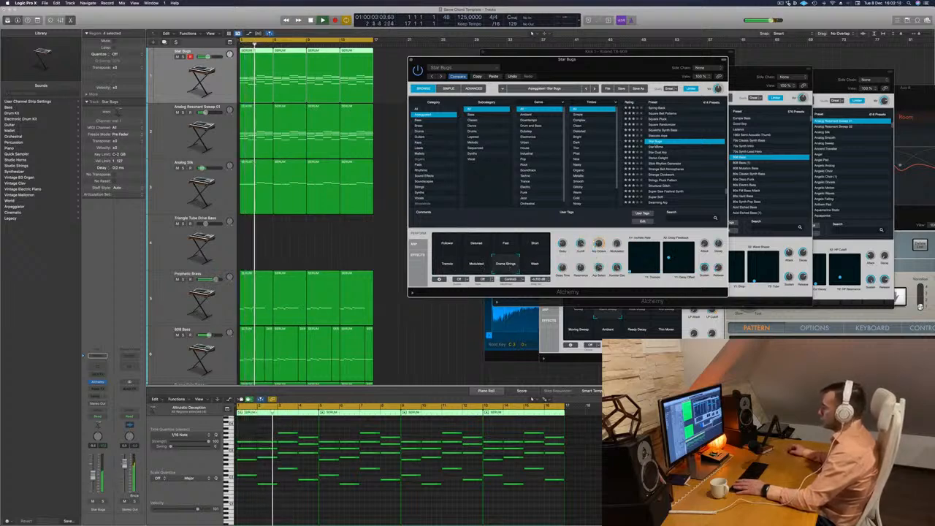
Audition the Star Dome, Stereo Delight, Stick Rhythm Generator, Strange Bell Atmospheres and Stringy Pluck Pattern presets in turn.
{"action": "left_click", "coordinate": [661, 147]}
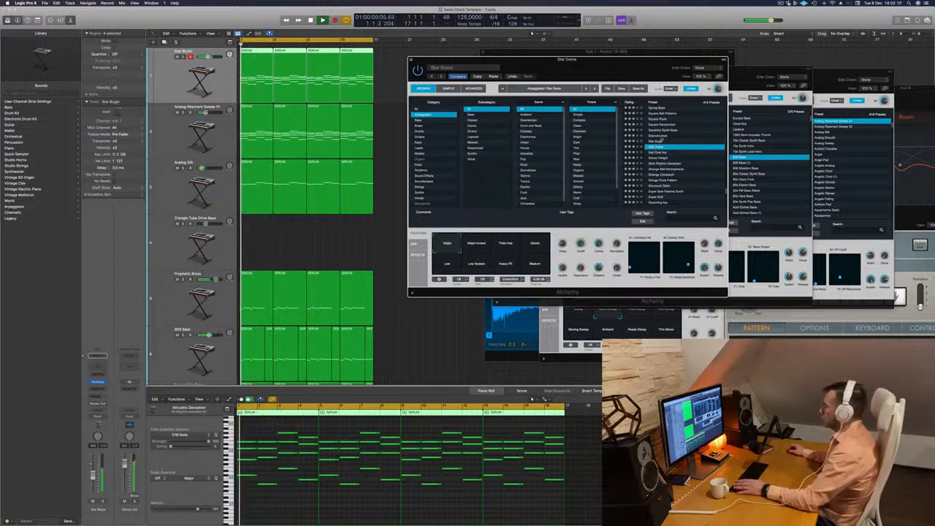
{"action": "left_click", "coordinate": [655, 158]}
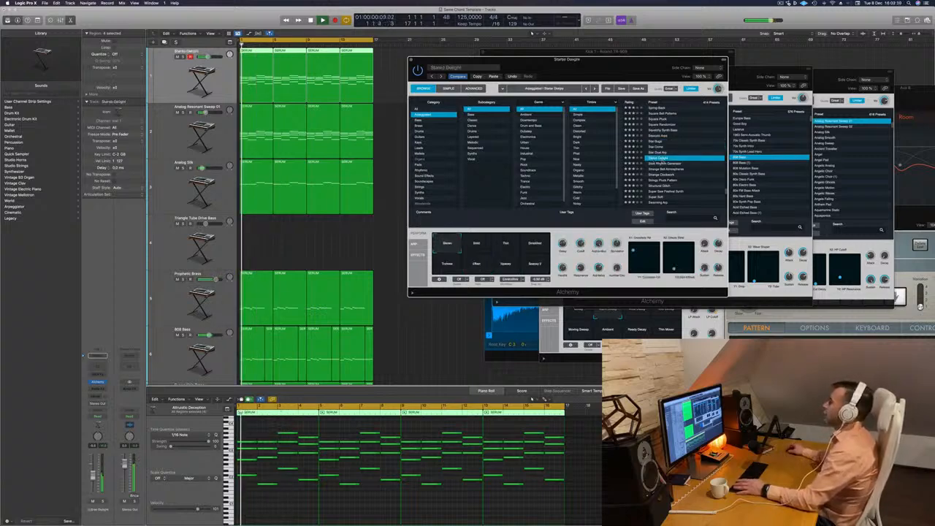
{"action": "left_click", "coordinate": [661, 163]}
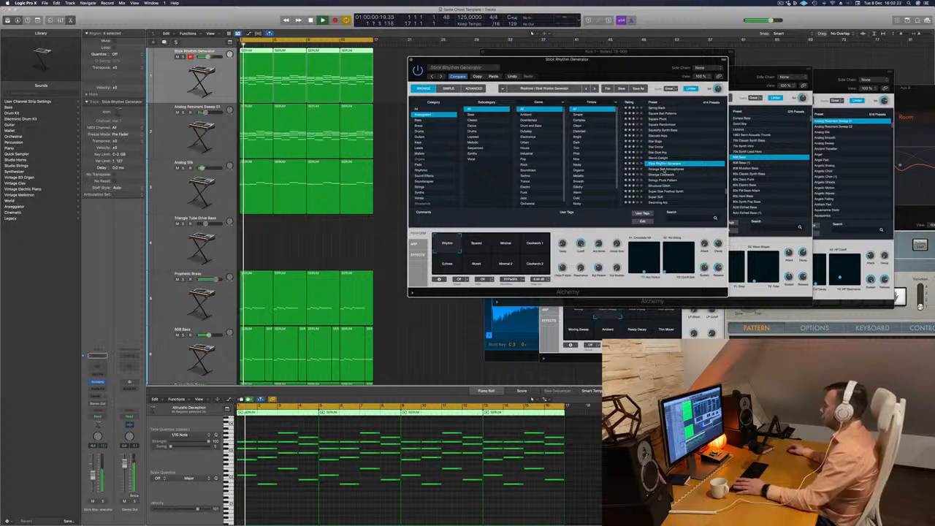
{"action": "left_click", "coordinate": [662, 168]}
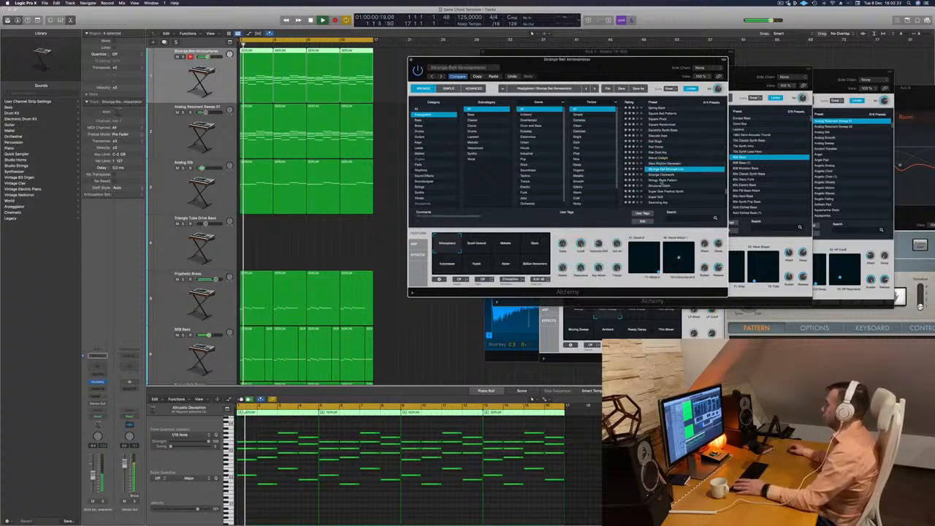
{"action": "left_click", "coordinate": [663, 181]}
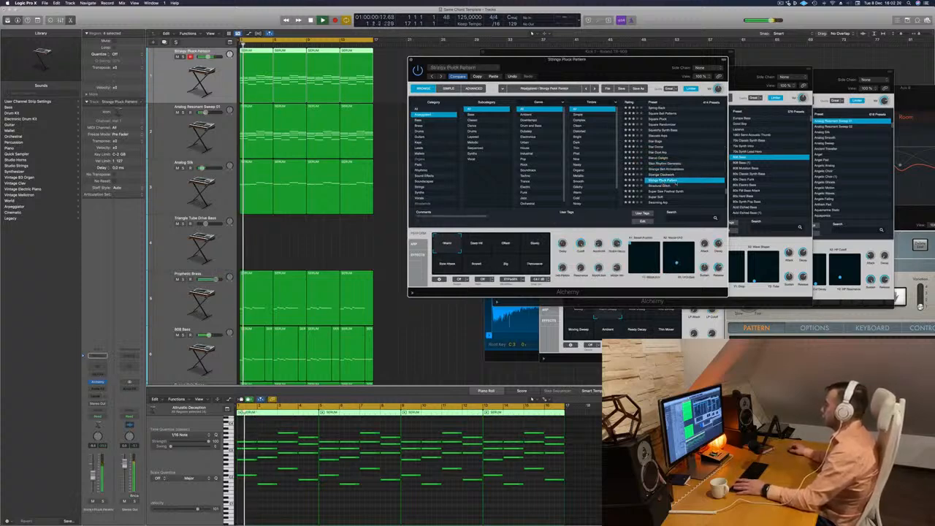
Audition the presets from Structural Glitch through Swarming Arp to Sweet Gated Layers.
{"action": "left_click", "coordinate": [697, 186]}
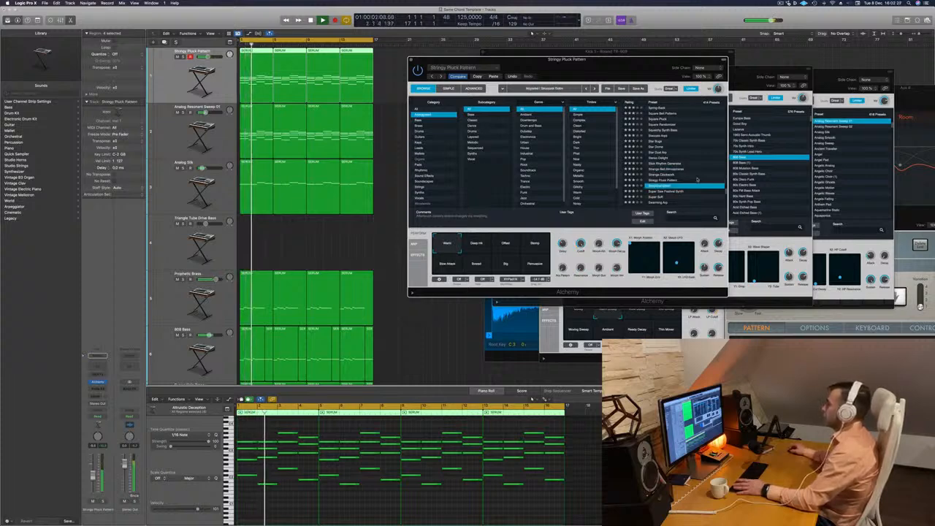
{"action": "scroll", "coordinate": [697, 176], "scroll_direction": "down", "scroll_amount": 3}
{"action": "scroll", "coordinate": [662, 139], "scroll_direction": "down", "scroll_amount": 2}
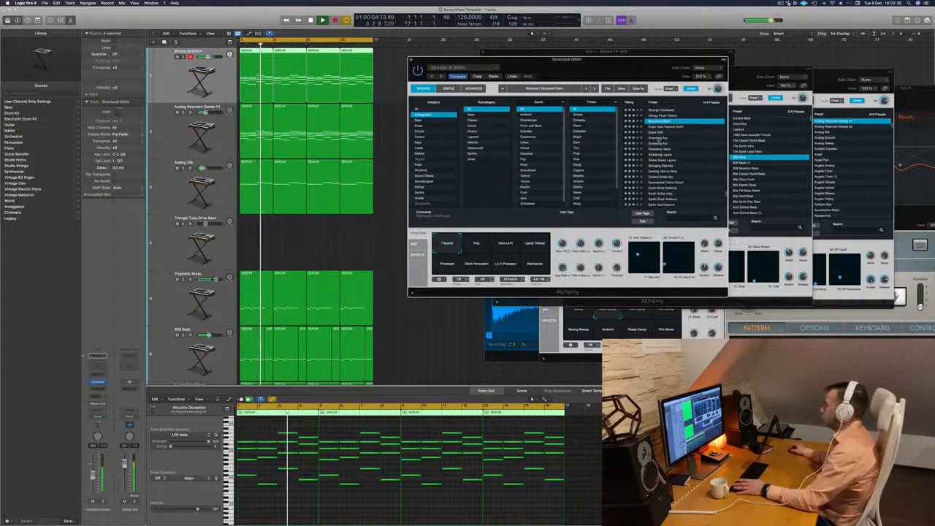
{"action": "left_click", "coordinate": [661, 138]}
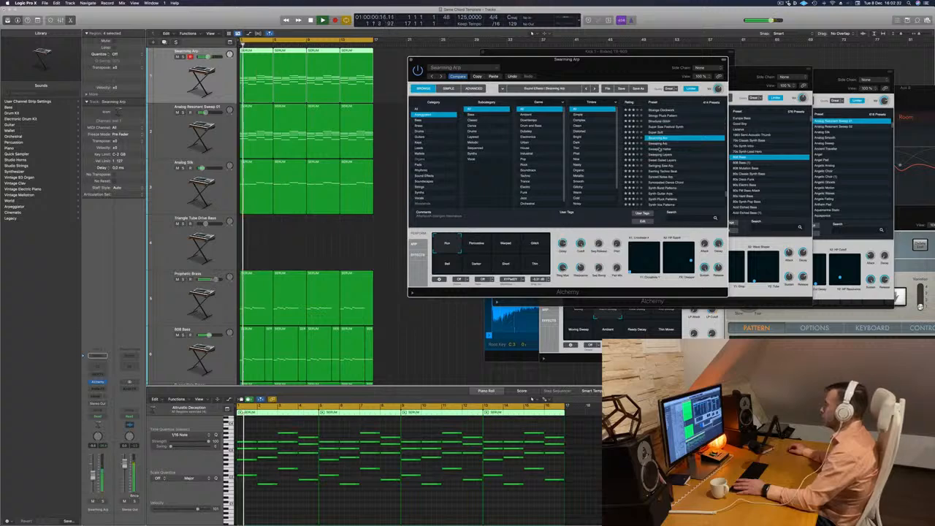
{"action": "left_click", "coordinate": [643, 149]}
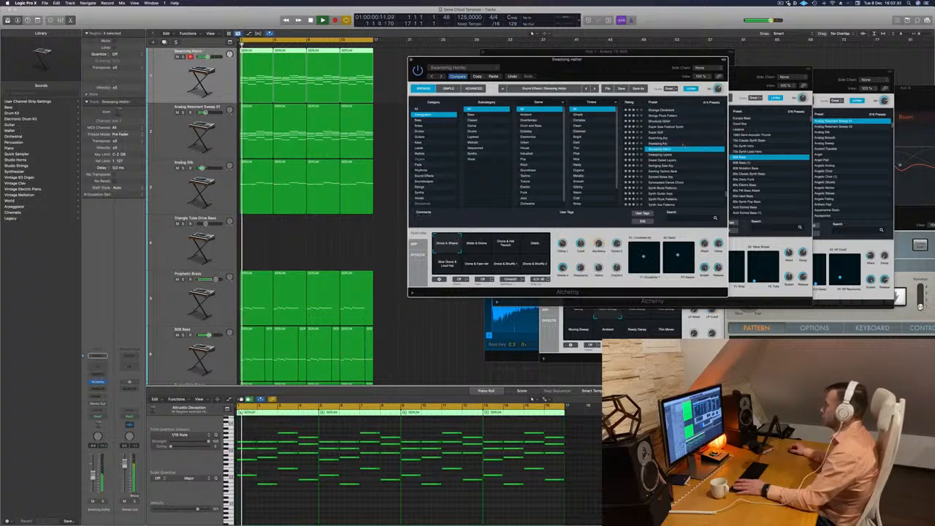
{"action": "left_click", "coordinate": [662, 160]}
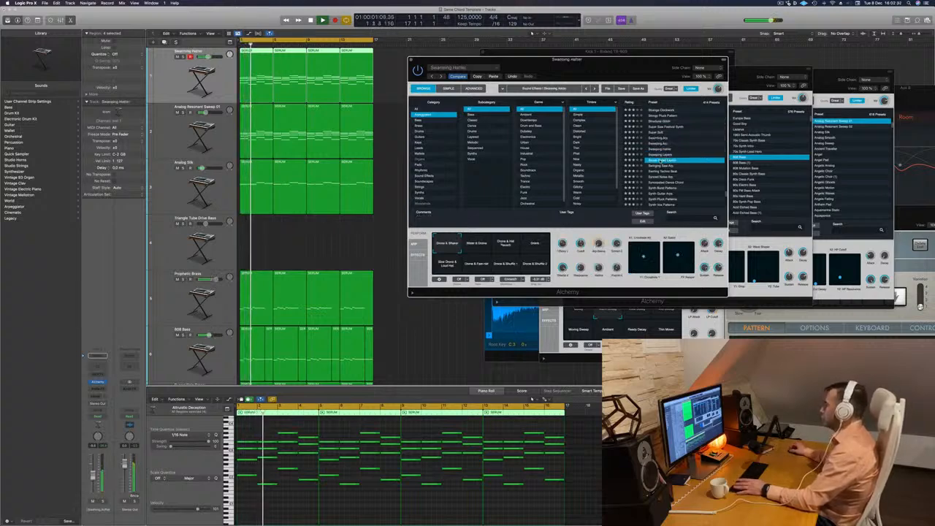
{"action": "scroll", "coordinate": [665, 167], "scroll_direction": "down", "scroll_amount": 1}
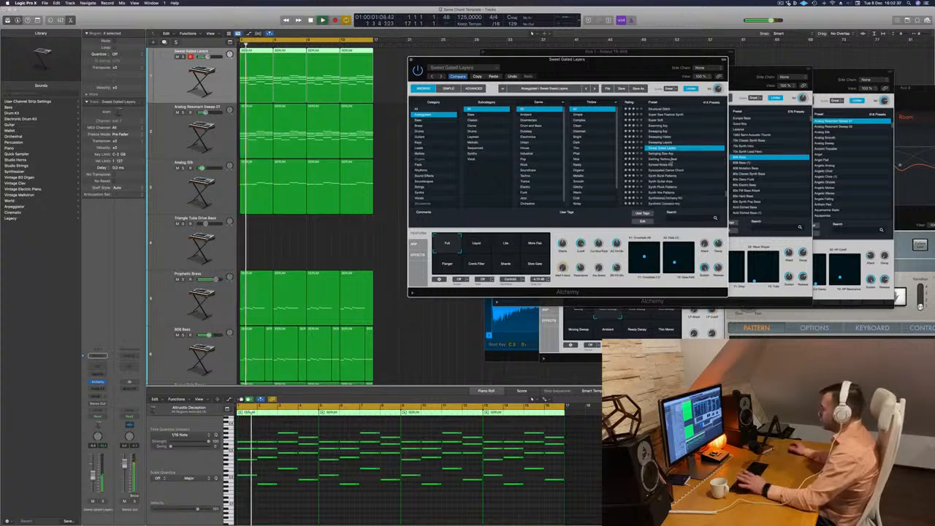
Audition Synced Noise Arp with its Diffused variation and the Synth Burst Patterns preset.
{"action": "left_click", "coordinate": [660, 165]}
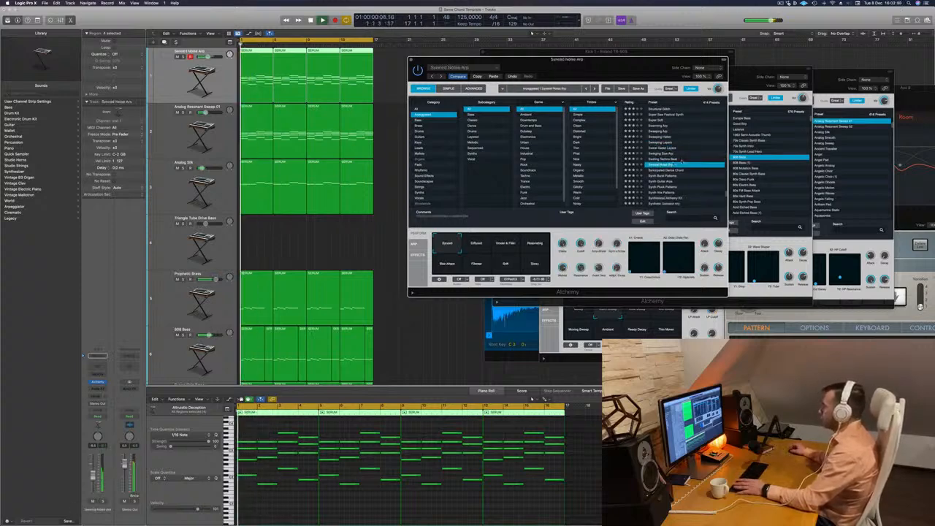
{"action": "scroll", "coordinate": [693, 172], "scroll_direction": "down", "scroll_amount": 1}
{"action": "scroll", "coordinate": [691, 171], "scroll_direction": "down", "scroll_amount": 1}
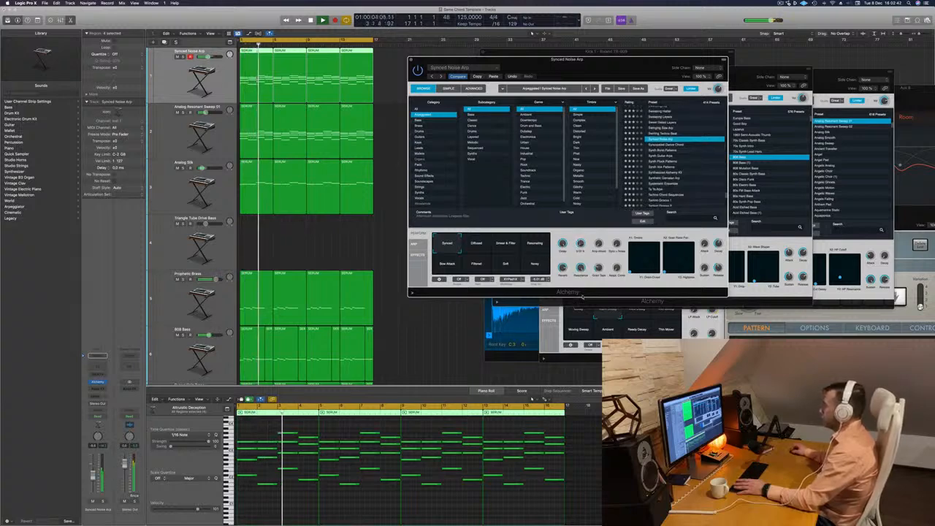
{"action": "left_click", "coordinate": [478, 246]}
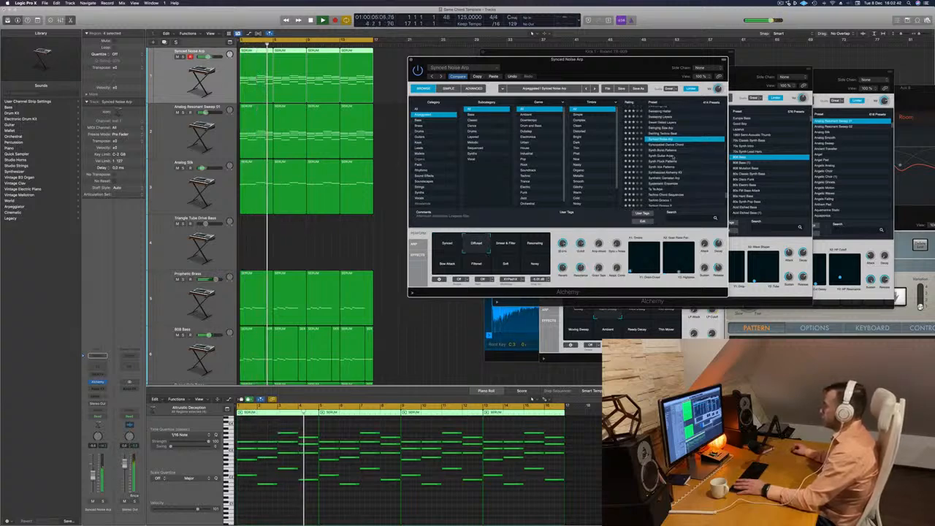
{"action": "left_click", "coordinate": [663, 151]}
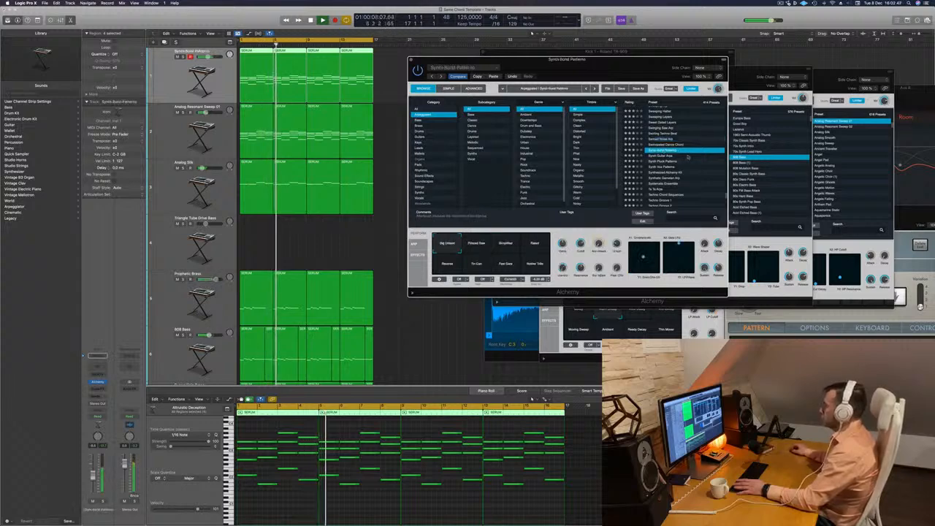
{"action": "scroll", "coordinate": [687, 157], "scroll_direction": "down", "scroll_amount": 1}
{"action": "key", "text": "Up"}
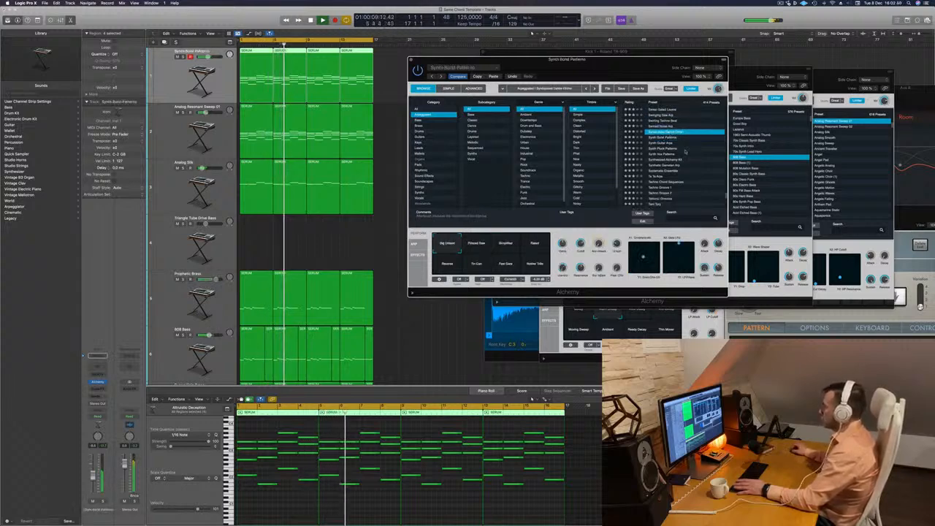
Load Synth Pluck Patterns, replay from the start and compare its Buzzy, Stumble, Muted, Deep Thump and Distorted variations.
{"action": "left_click", "coordinate": [664, 150]}
{"action": "key", "text": "Return"}
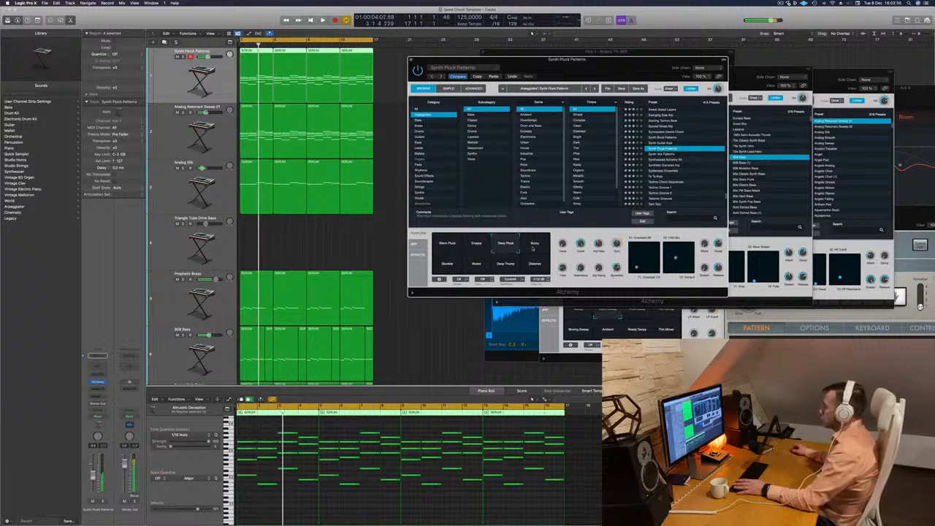
{"action": "key", "text": "space"}
{"action": "left_click", "coordinate": [533, 248]}
{"action": "left_click", "coordinate": [454, 270]}
{"action": "left_click", "coordinate": [481, 269]}
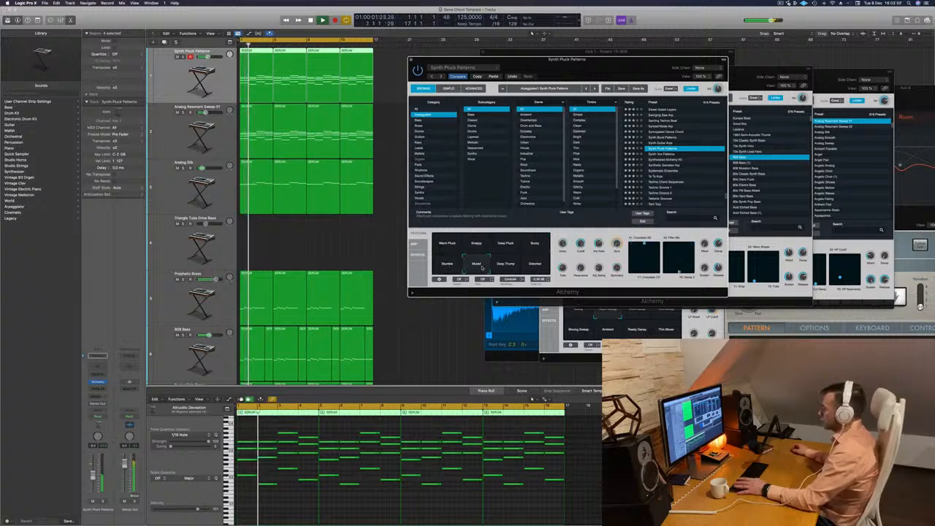
{"action": "left_click", "coordinate": [510, 269]}
{"action": "left_click", "coordinate": [539, 269]}
{"action": "key", "text": "space"}
{"action": "key", "text": "space"}
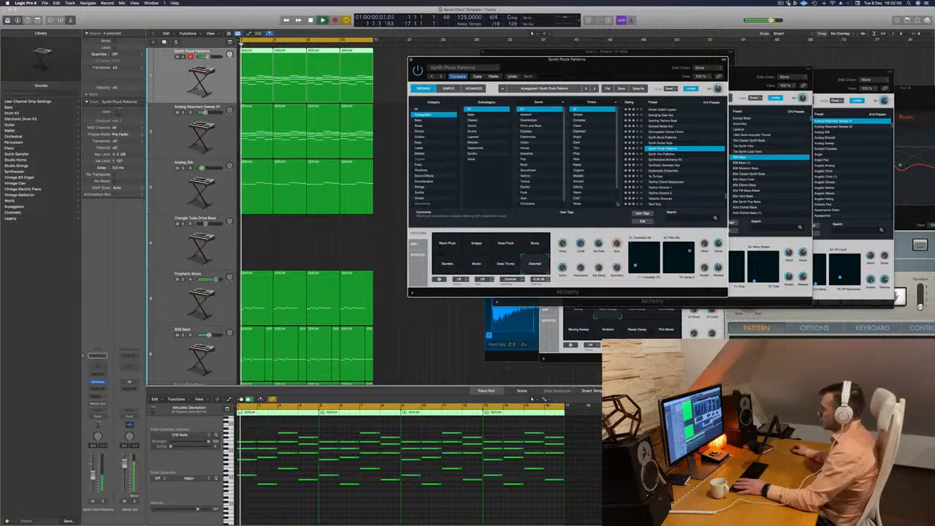
Load the Synth Vox Patterns preset, play it with the mix and move the Alchemy window away from the tracks.
{"action": "left_click", "coordinate": [660, 155]}
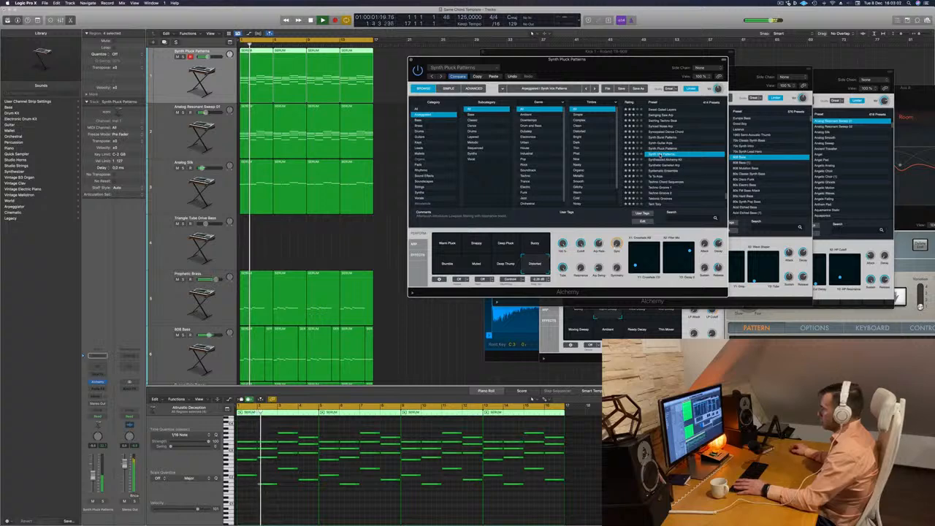
{"action": "key", "text": "space"}
{"action": "key", "text": "space"}
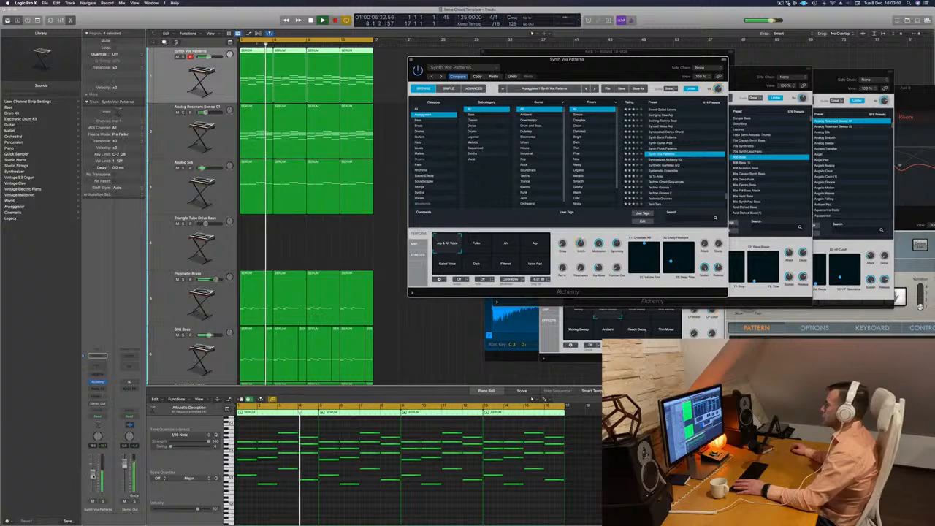
{"action": "left_click", "coordinate": [92, 476]}
{"action": "left_click_drag", "start_coordinate": [538, 60], "coordinate": [613, 42]}
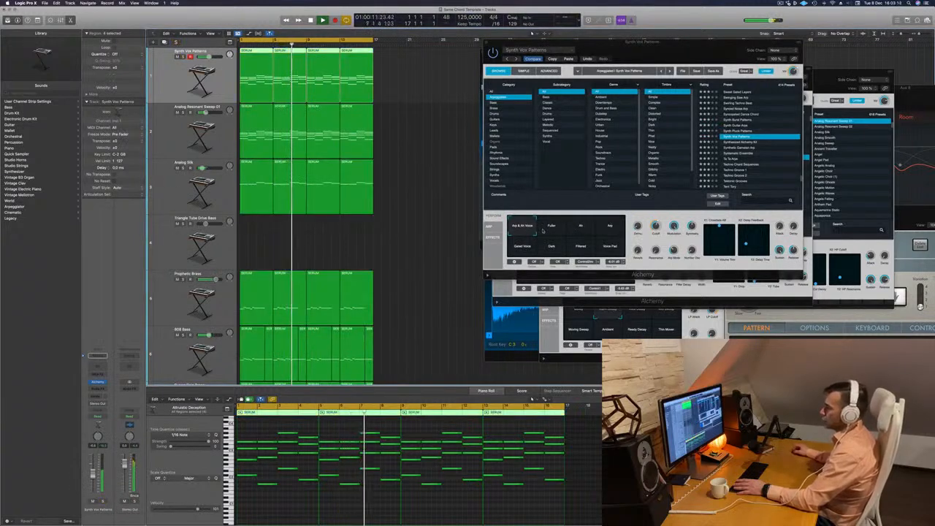
Compare Synth Vox Patterns' Fuller and Arp variations, and choose Gated Voice for the track.
{"action": "left_click", "coordinate": [552, 230]}
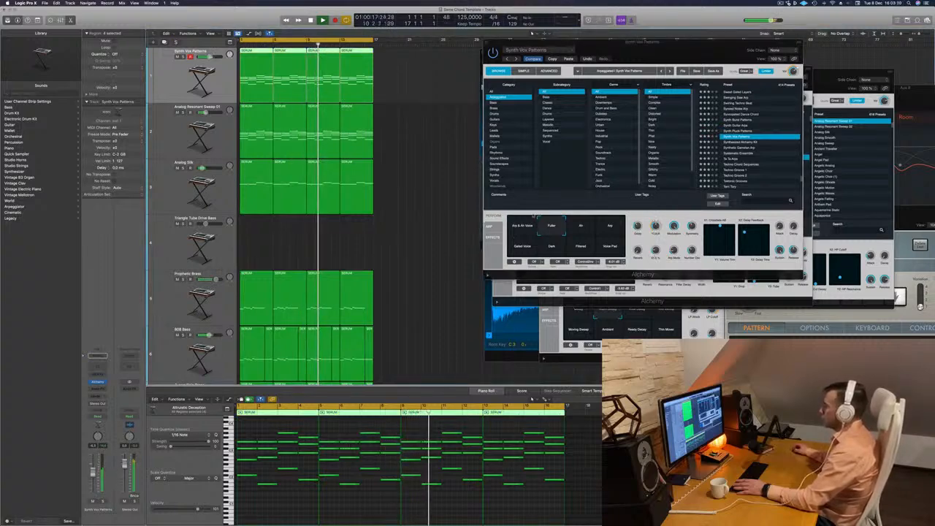
{"action": "left_click", "coordinate": [585, 226]}
{"action": "left_click", "coordinate": [613, 227]}
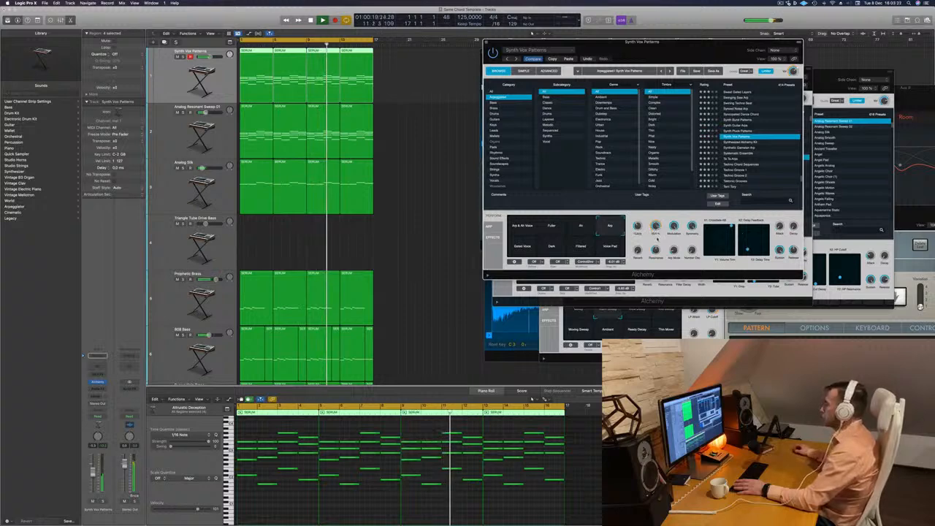
{"action": "left_click", "coordinate": [520, 242]}
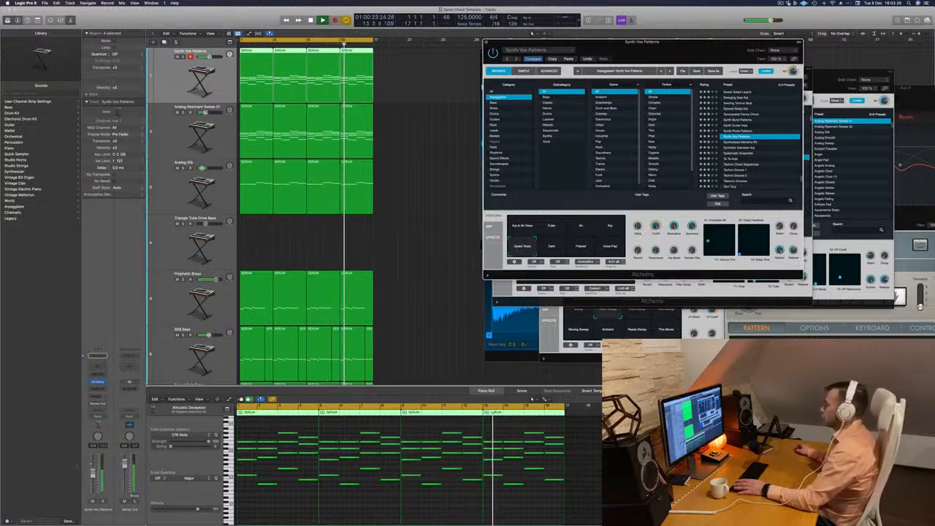
{"action": "left_click", "coordinate": [201, 79]}
{"action": "left_click_drag", "start_coordinate": [656, 227], "coordinate": [657, 246]}
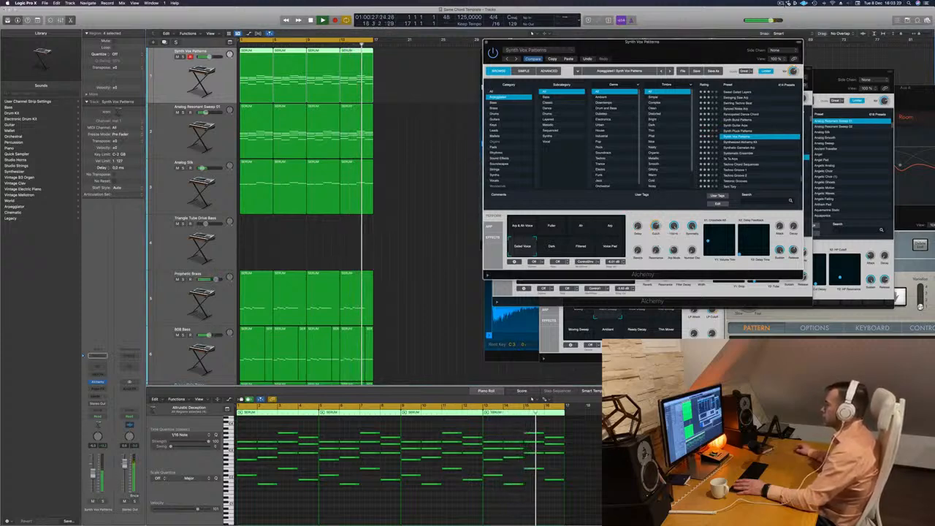
Move the Alchemy window further up, then solo the Synth Vox Patterns track and replay it from the start.
{"action": "left_click", "coordinate": [781, 3]}
{"action": "left_click", "coordinate": [694, 16]}
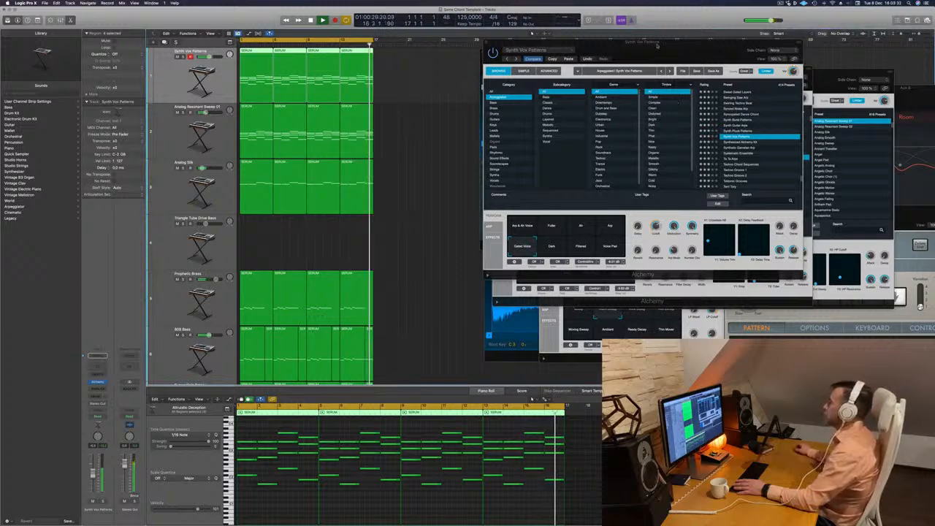
{"action": "left_click_drag", "start_coordinate": [674, 43], "coordinate": [694, 24]}
{"action": "scroll", "coordinate": [314, 228], "scroll_direction": "down", "scroll_amount": 5}
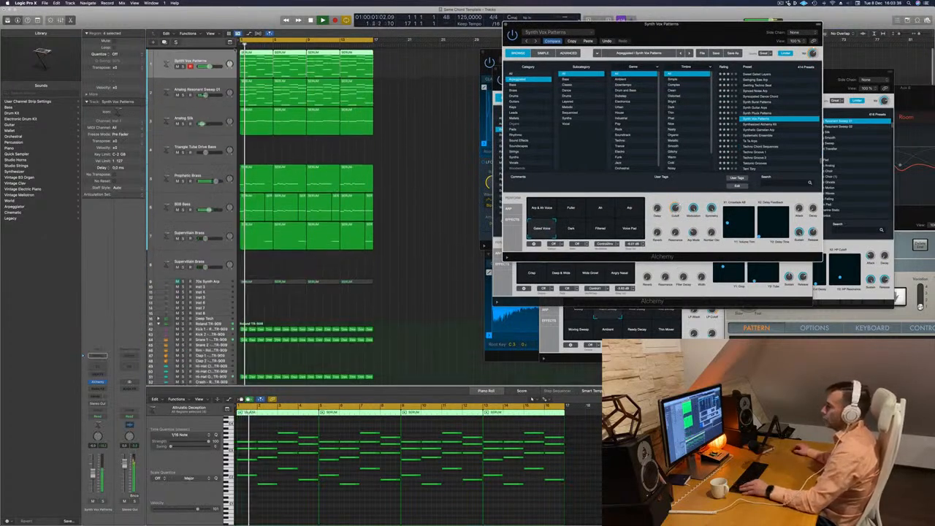
{"action": "key", "text": "ctrl+s"}
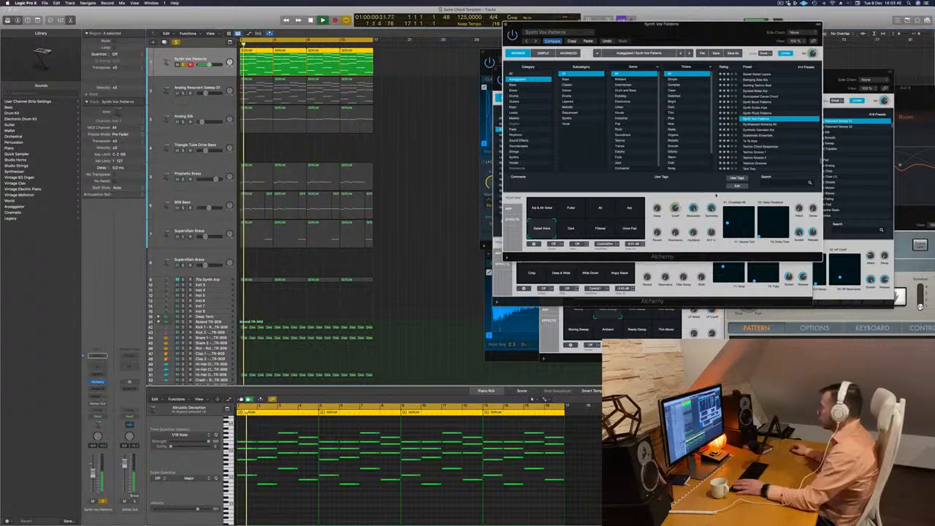
{"action": "key", "text": "Return"}
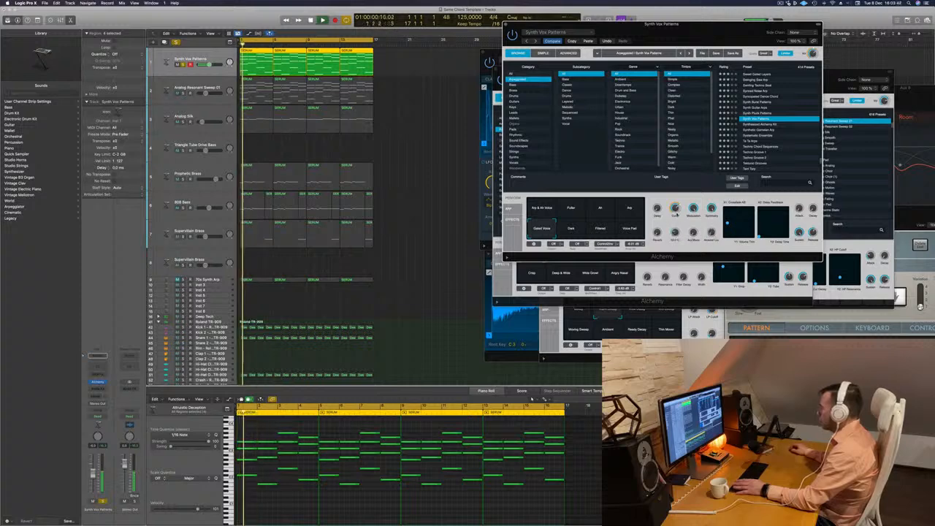
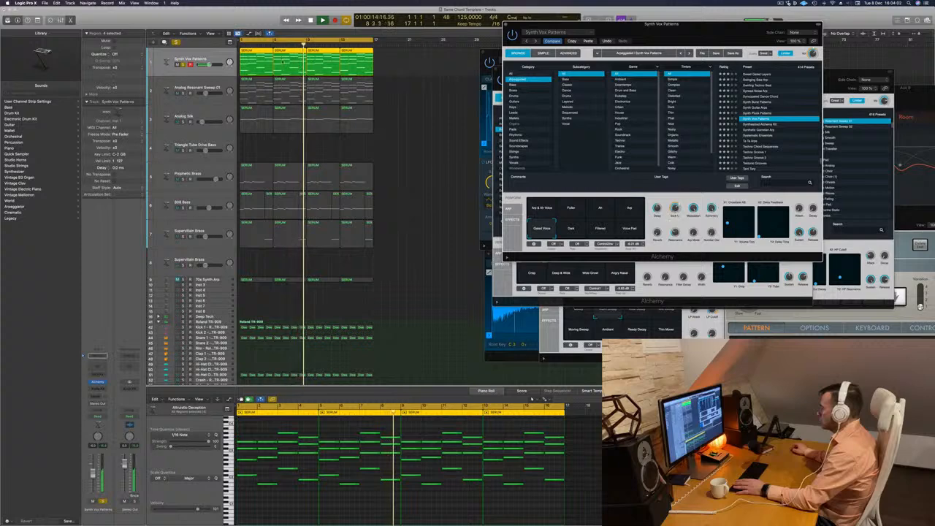
Unsolo the Synth Vox Patterns track, replay the mix from the start and insert a Compressor on that track's mixer channel.
{"action": "key", "text": "Return"}
{"action": "left_click", "coordinate": [183, 64]}
{"action": "key", "text": "Return"}
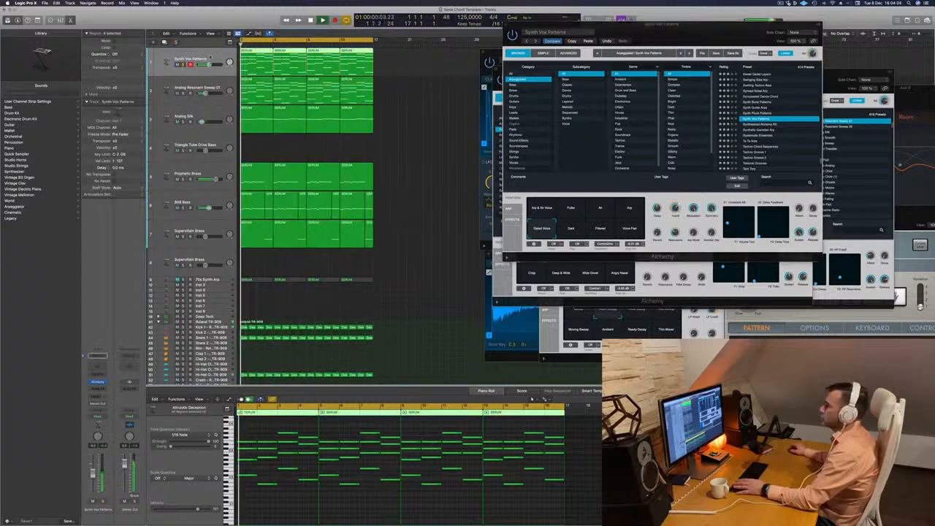
{"action": "key", "text": "Return"}
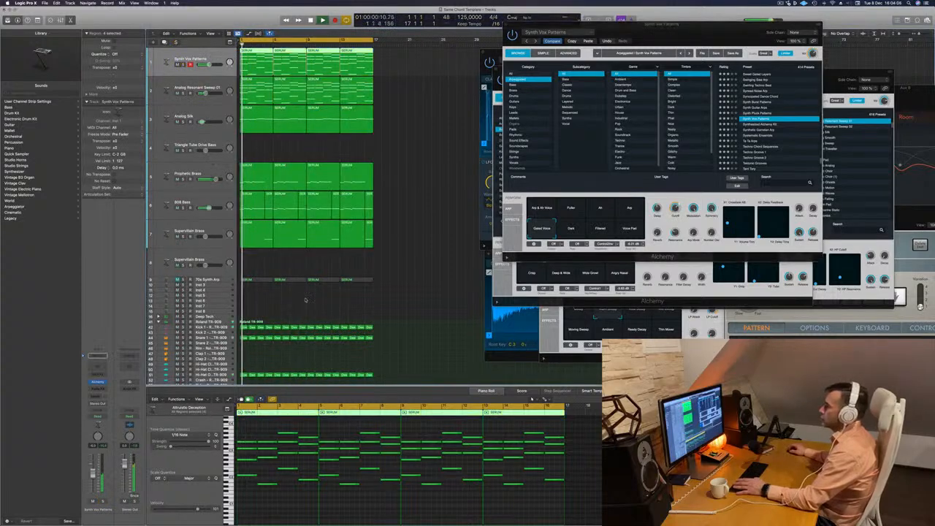
{"action": "key", "text": "x"}
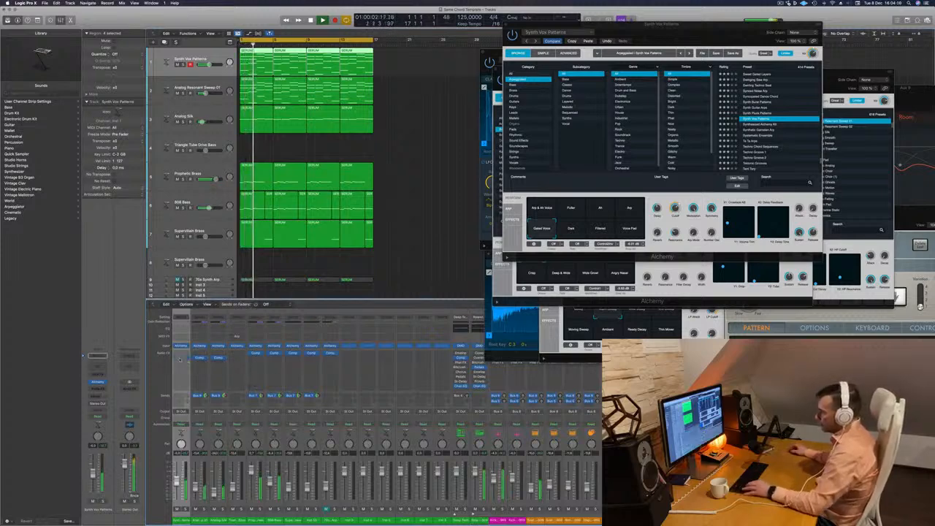
{"action": "left_click", "coordinate": [179, 358]}
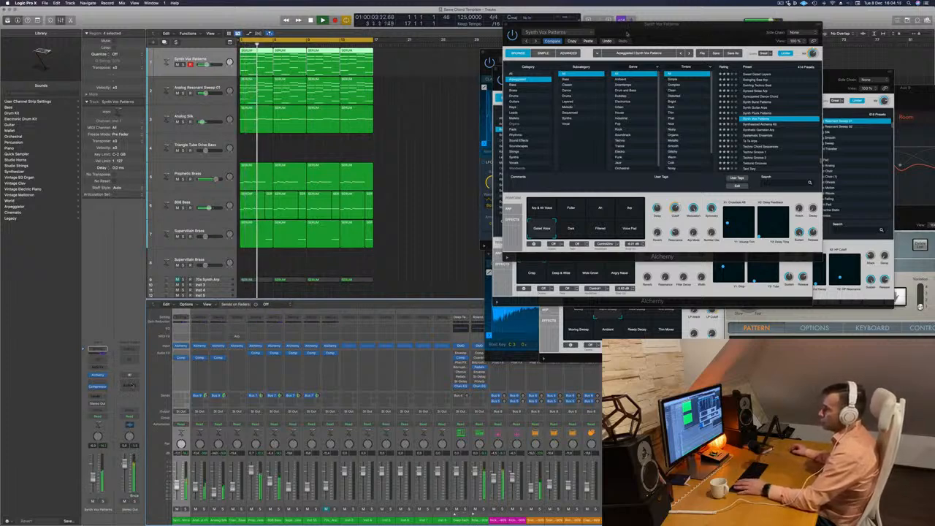
Close the Synth Vox Patterns, 808 Bass and sampler plug-in windows, and move the Analog Resonant Sweep 01 window away from the tracks.
{"action": "left_click_drag", "start_coordinate": [626, 32], "coordinate": [599, 36]}
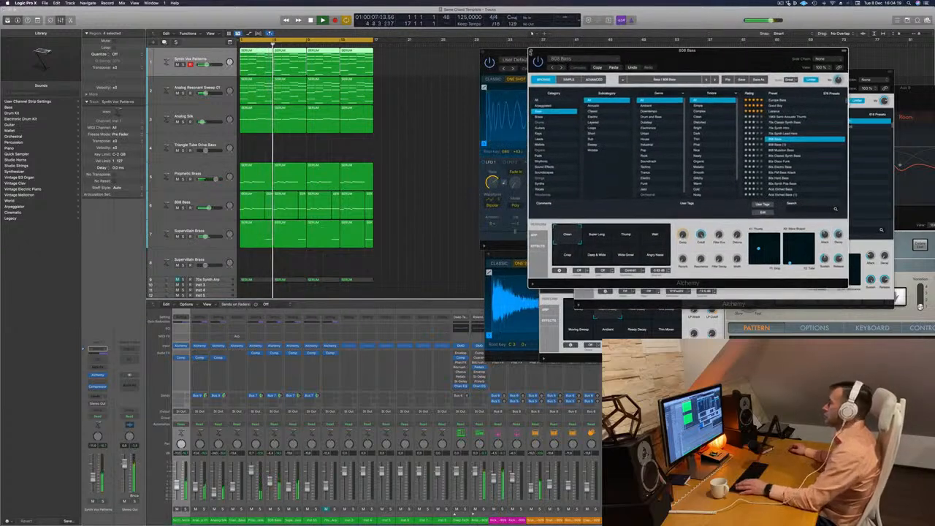
{"action": "left_click", "coordinate": [531, 53]}
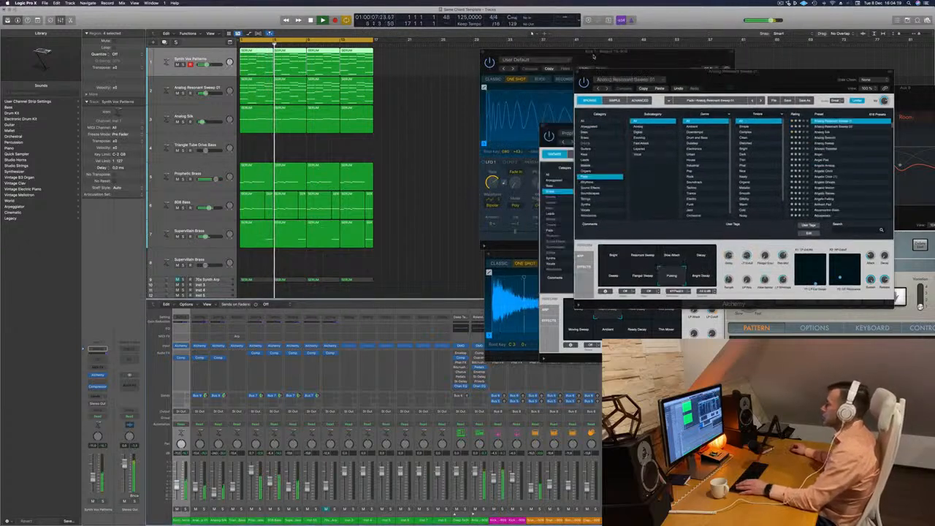
{"action": "left_click_drag", "start_coordinate": [507, 55], "coordinate": [537, 55]}
{"action": "left_click", "coordinate": [513, 54]}
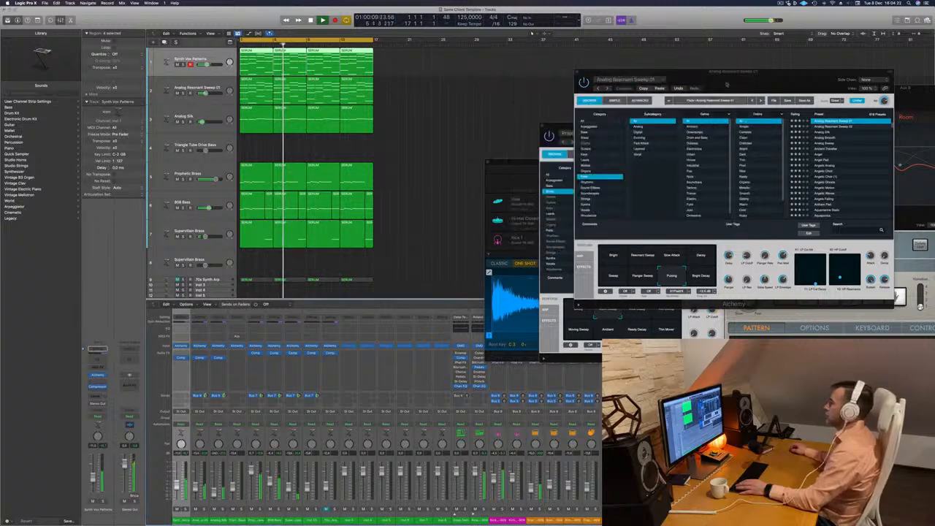
{"action": "left_click_drag", "start_coordinate": [727, 81], "coordinate": [766, 74]}
Replay from the start, audition the 70s Synth Arp track soloed, and return it to its muted state.
{"action": "left_click", "coordinate": [459, 146]}
{"action": "scroll", "coordinate": [458, 147], "scroll_direction": "down", "scroll_amount": 5}
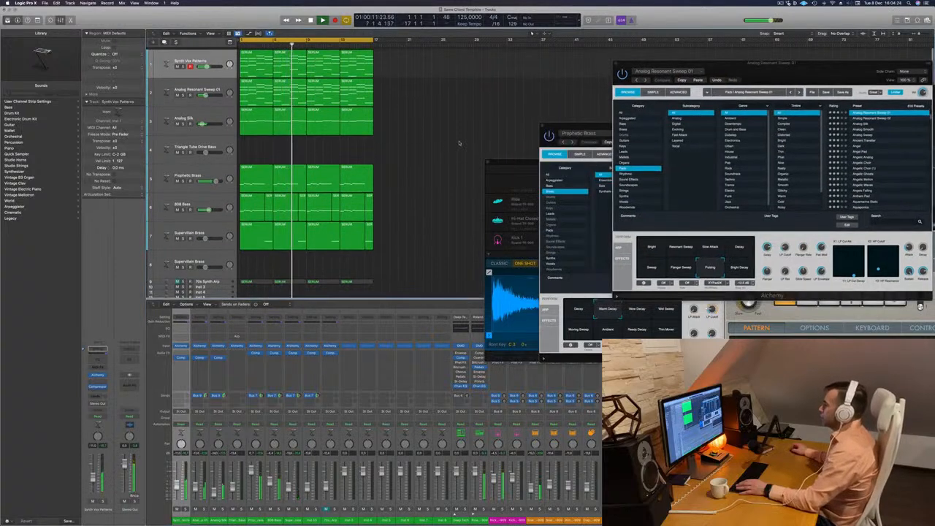
{"action": "key", "text": "Return"}
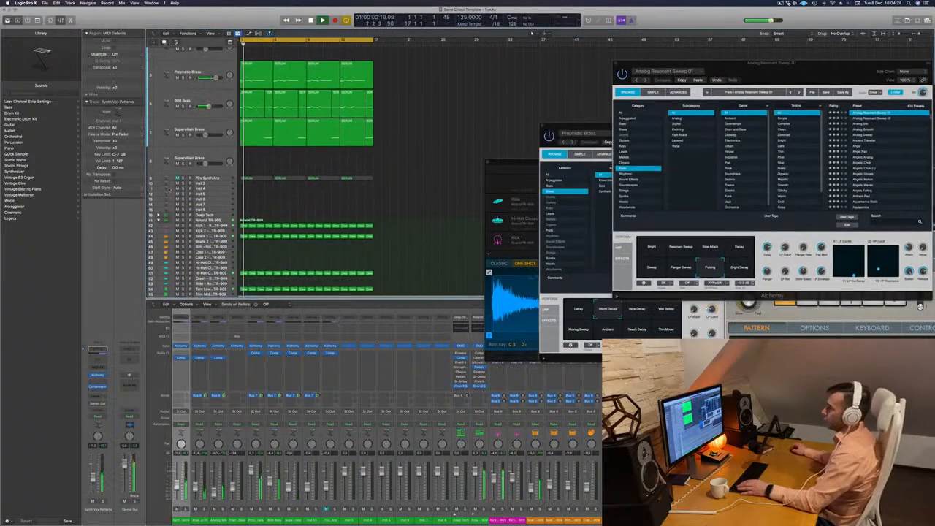
{"action": "left_click", "coordinate": [216, 180]}
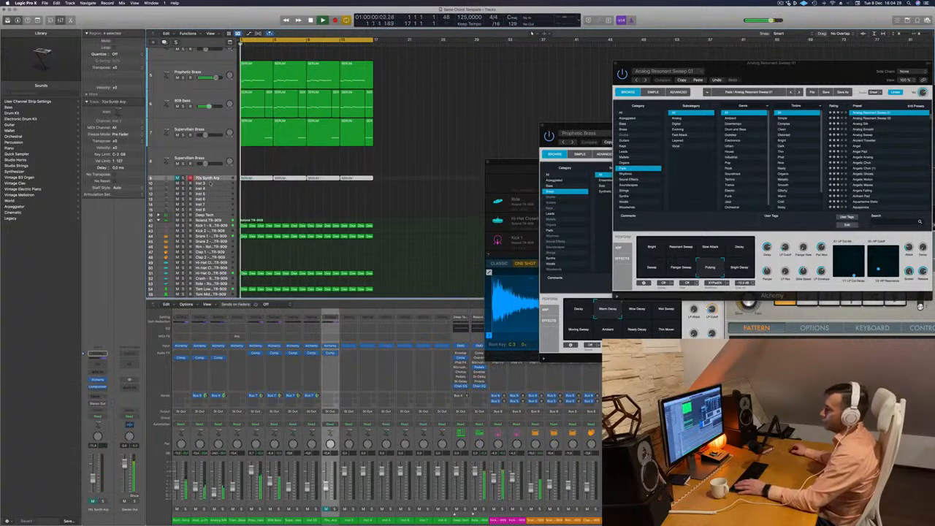
{"action": "key", "text": "ctrl+s"}
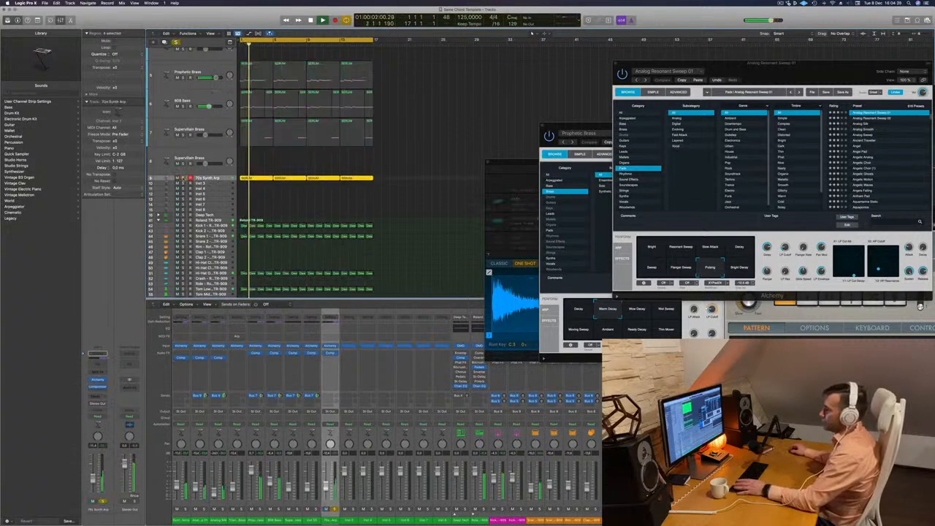
{"action": "left_click", "coordinate": [184, 178]}
{"action": "left_click", "coordinate": [177, 178]}
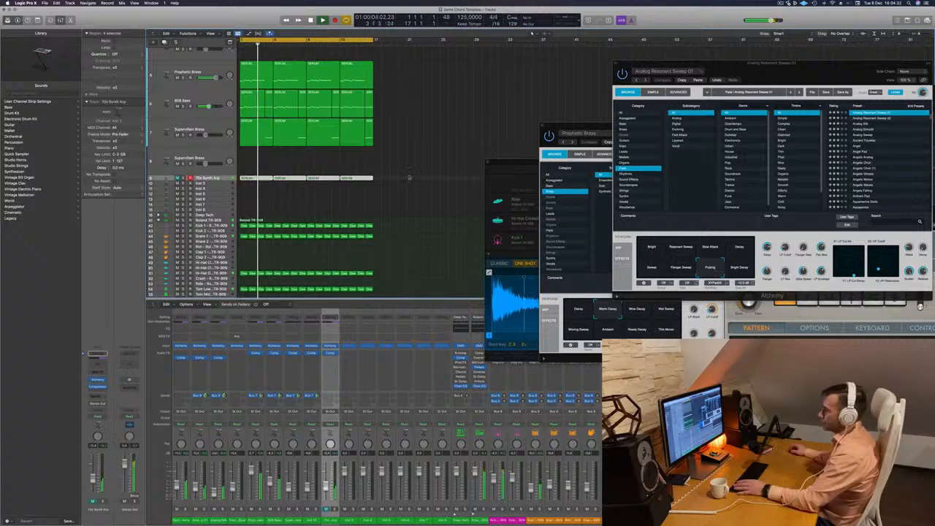
Copy the first Deep Tech region from the open hi-hat track to the Hi-Hat Closed track and open it in the piano roll.
{"action": "scroll", "coordinate": [416, 217], "scroll_direction": "down", "scroll_amount": 2}
{"action": "scroll", "coordinate": [421, 159], "scroll_direction": "up", "scroll_amount": 5}
{"action": "scroll", "coordinate": [421, 159], "scroll_direction": "down", "scroll_amount": 6}
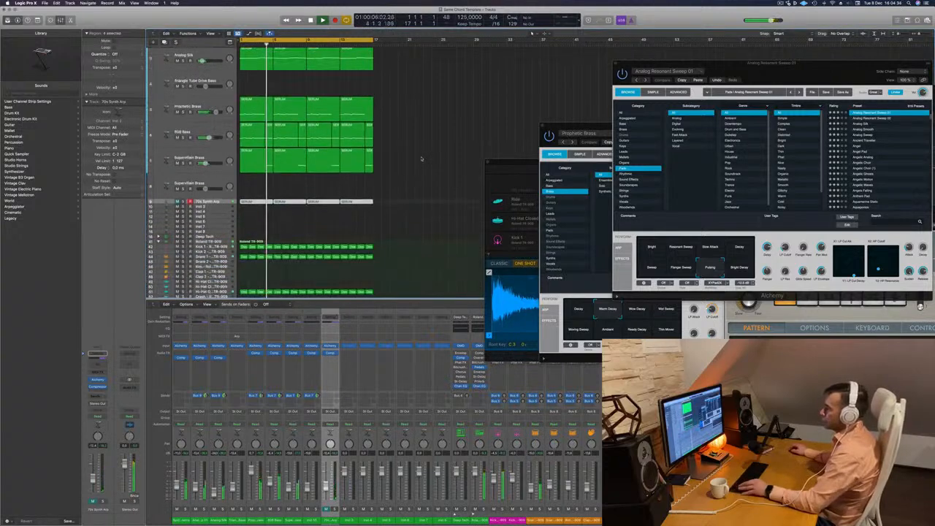
{"action": "scroll", "coordinate": [256, 222], "scroll_direction": "down", "scroll_amount": 2}
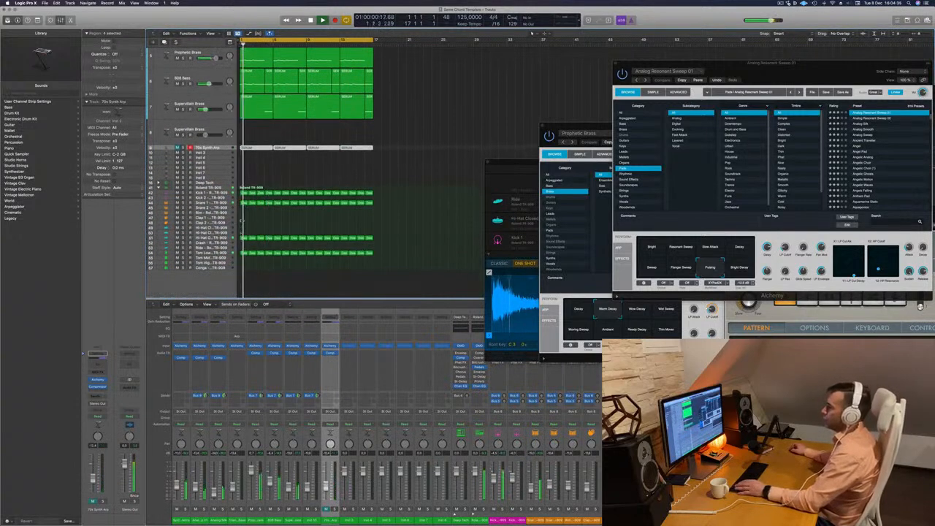
{"action": "left_click_drag", "start_coordinate": [244, 238], "coordinate": [243, 230]}
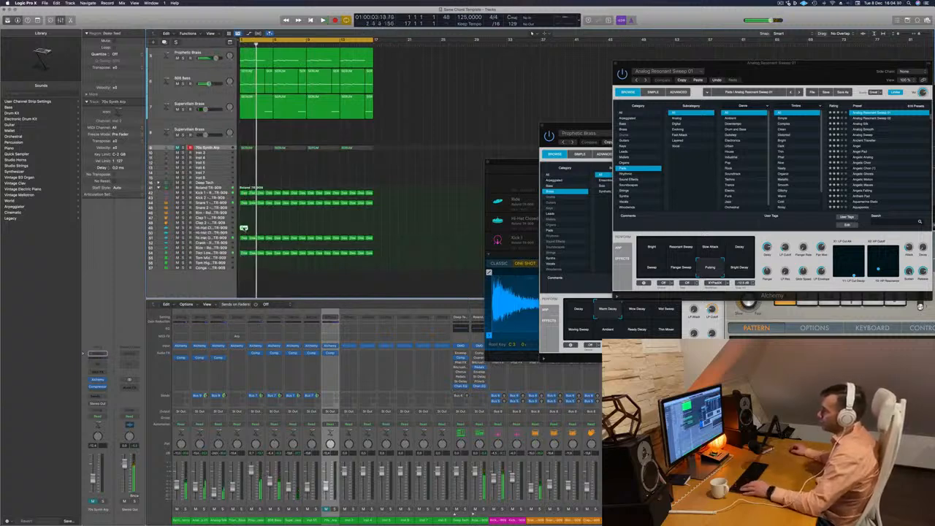
{"action": "key", "text": "p"}
{"action": "scroll", "coordinate": [287, 463], "scroll_direction": "up", "scroll_amount": 5}
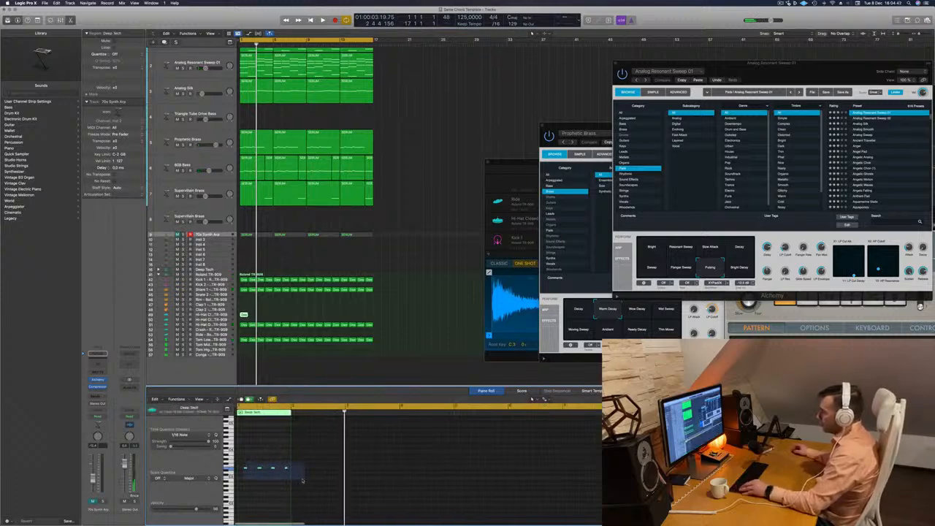
Select the four hi-hat notes in the piano roll and duplicate them one sixteenth note apart.
{"action": "left_click_drag", "start_coordinate": [303, 480], "coordinate": [302, 480]}
{"action": "scroll", "coordinate": [301, 479], "scroll_direction": "up", "scroll_amount": 2}
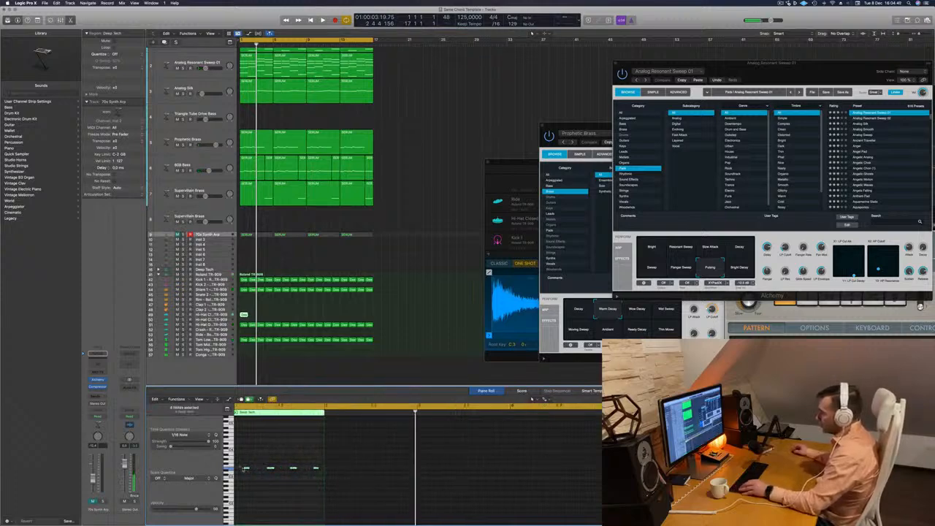
{"action": "scroll", "coordinate": [244, 467], "scroll_direction": "down", "scroll_amount": 2}
{"action": "scroll", "coordinate": [245, 474], "scroll_direction": "up", "scroll_amount": 6}
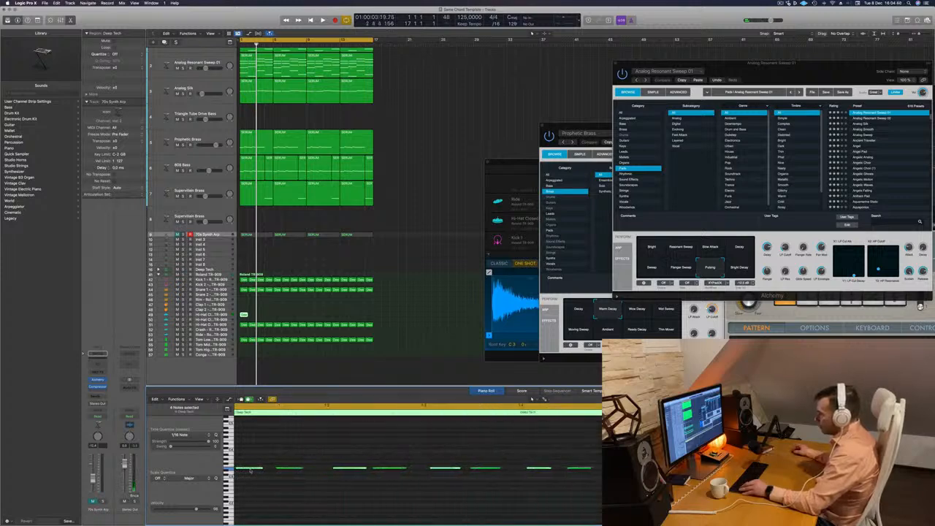
{"action": "scroll", "coordinate": [256, 468], "scroll_direction": "right", "scroll_amount": 1}
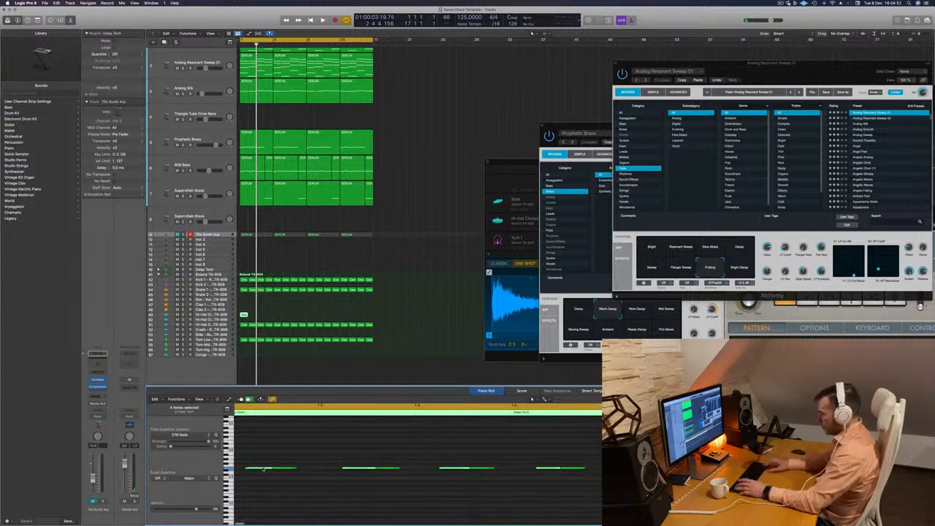
Shorten the hi-hat notes and duplicate all eight to fill the bar with a sixteenth-note pattern.
{"action": "left_click", "coordinate": [264, 468]}
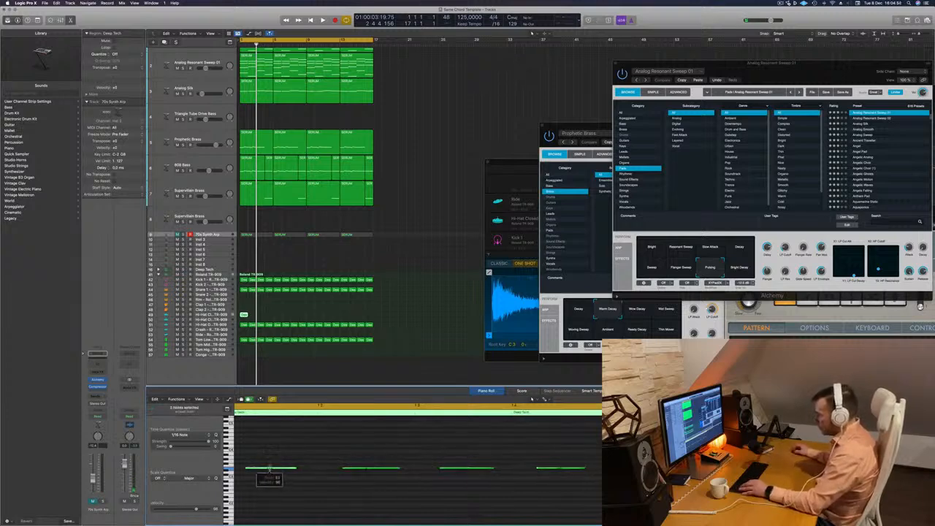
{"action": "left_click_drag", "start_coordinate": [296, 468], "coordinate": [288, 469]}
{"action": "scroll", "coordinate": [250, 479], "scroll_direction": "left", "scroll_amount": 1}
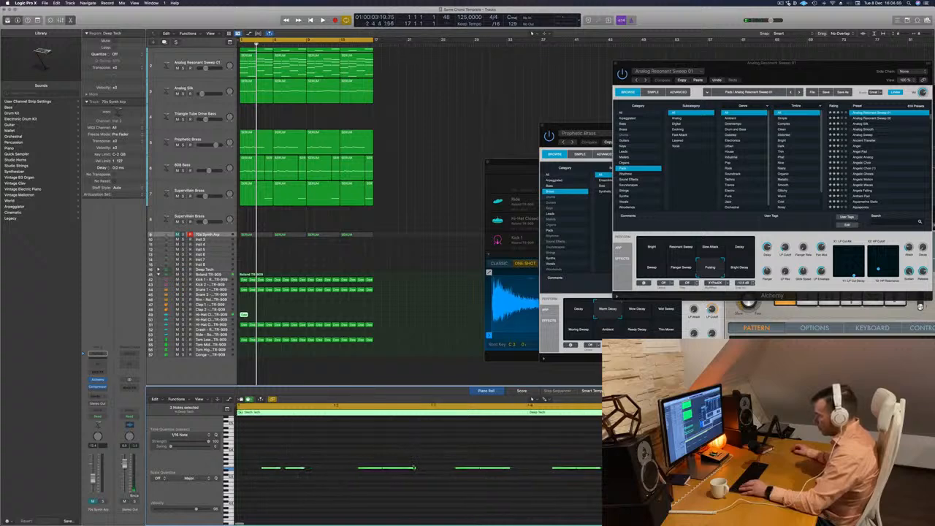
{"action": "left_click_drag", "start_coordinate": [414, 468], "coordinate": [400, 467]}
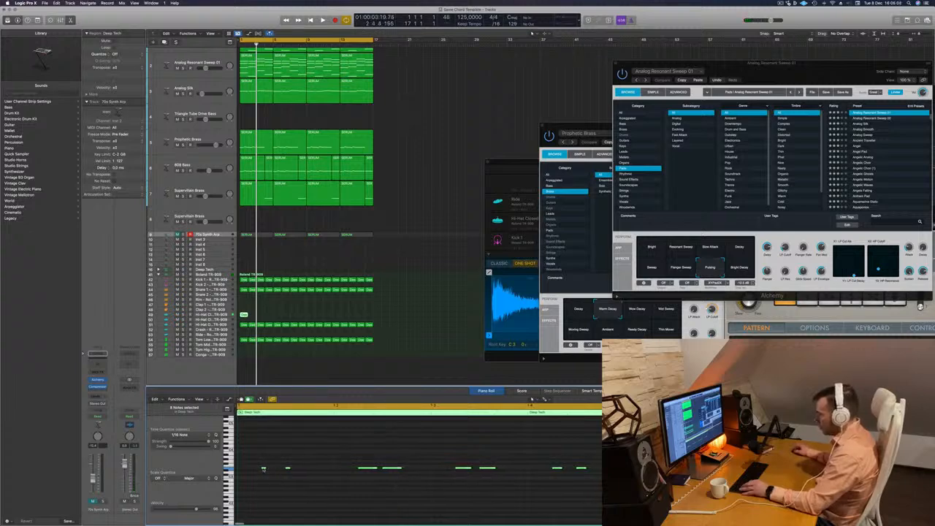
{"action": "left_click_drag", "start_coordinate": [264, 469], "coordinate": [290, 471]}
Play the groove, select the Hi-Hat Closed track and repeat its one-bar region across the whole 16-bar loop.
{"action": "key", "text": "space"}
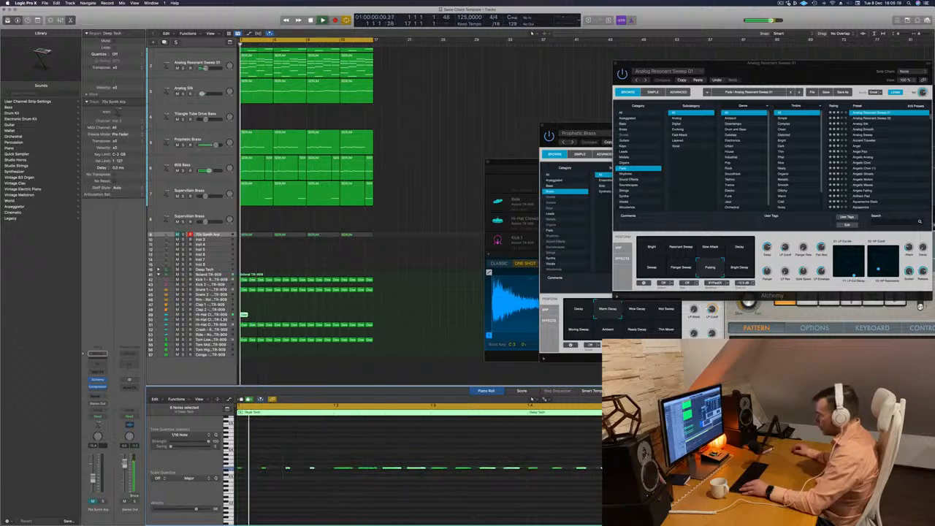
{"action": "left_click", "coordinate": [224, 320]}
{"action": "left_click", "coordinate": [224, 315]}
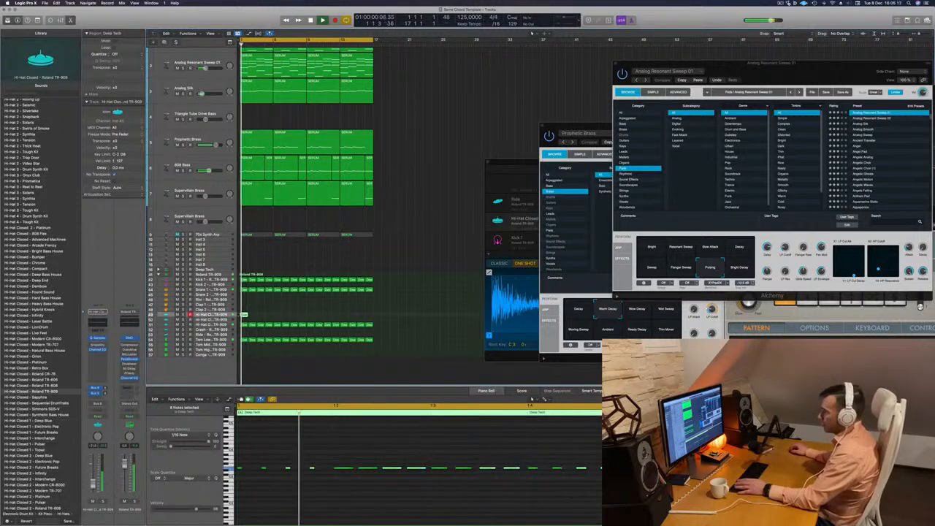
{"action": "left_click_drag", "start_coordinate": [245, 315], "coordinate": [313, 318]}
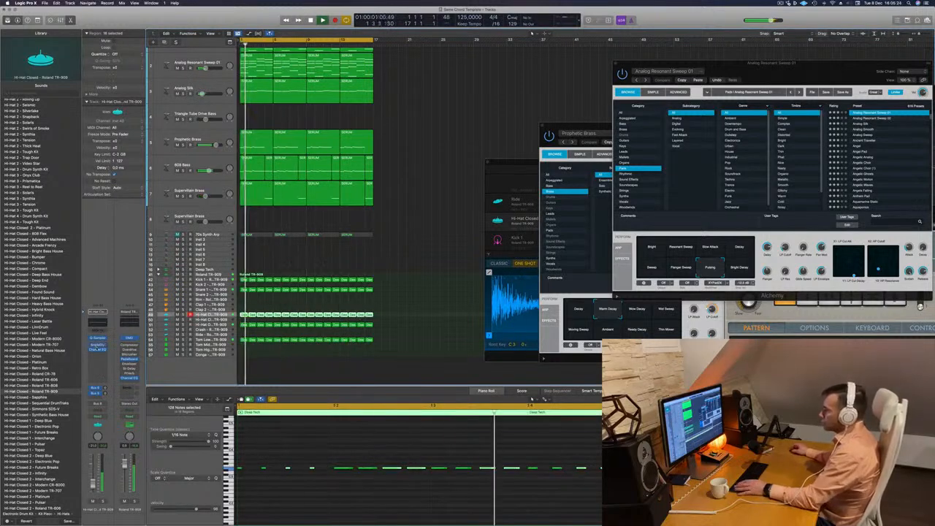
Insert a Sample Delay on the Hi-Hat Closed channel with 10.0 ms left and 20.0 ms right, replay, and close its window.
{"action": "left_click", "coordinate": [97, 348]}
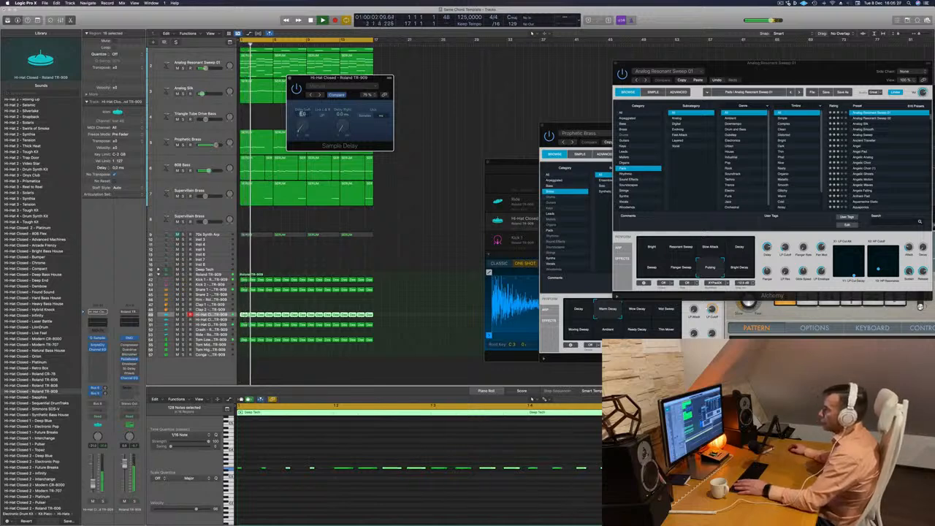
{"action": "key", "text": "Return"}
{"action": "key", "text": "space"}
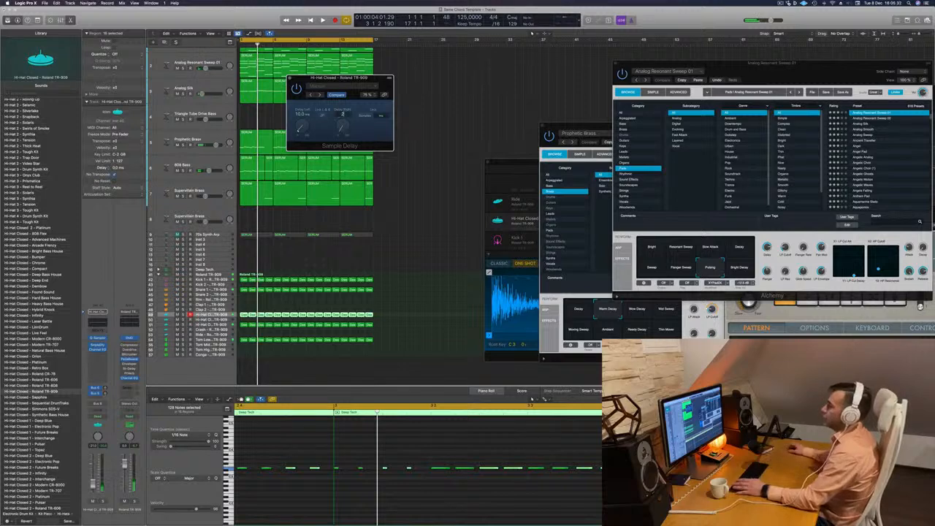
{"action": "key", "text": "space"}
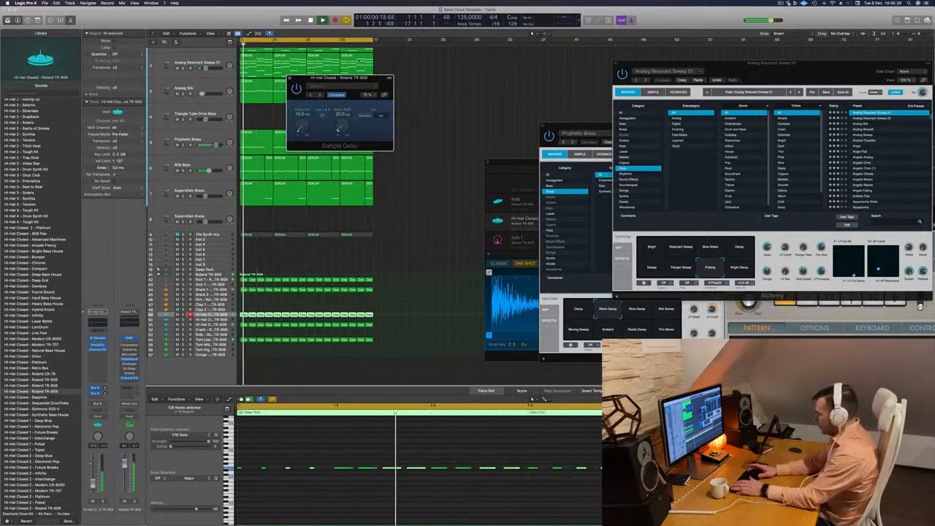
{"action": "key", "text": "super+w"}
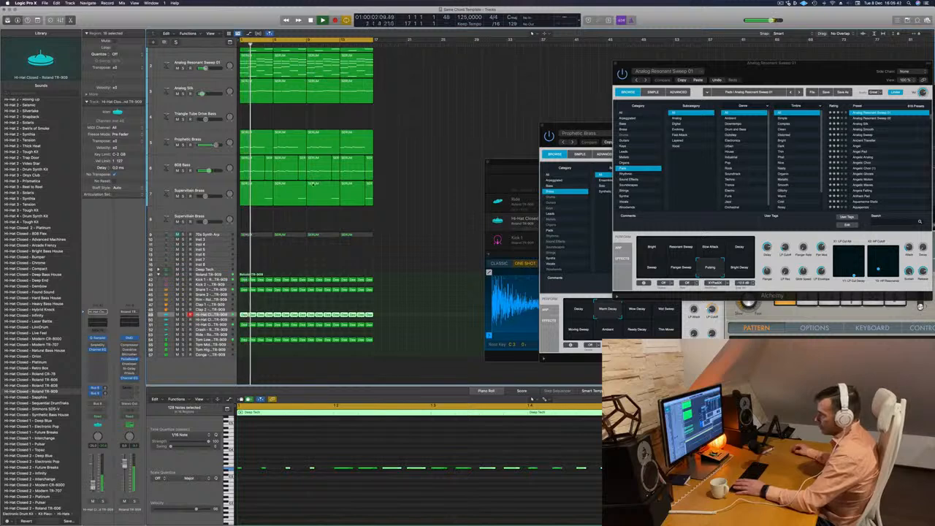
Solo the Prophetic Brass, 808 Bass, Supervillain Brass and Kick 1 tracks, select Kick 1 and replay from the start.
{"action": "left_click", "coordinate": [182, 144]}
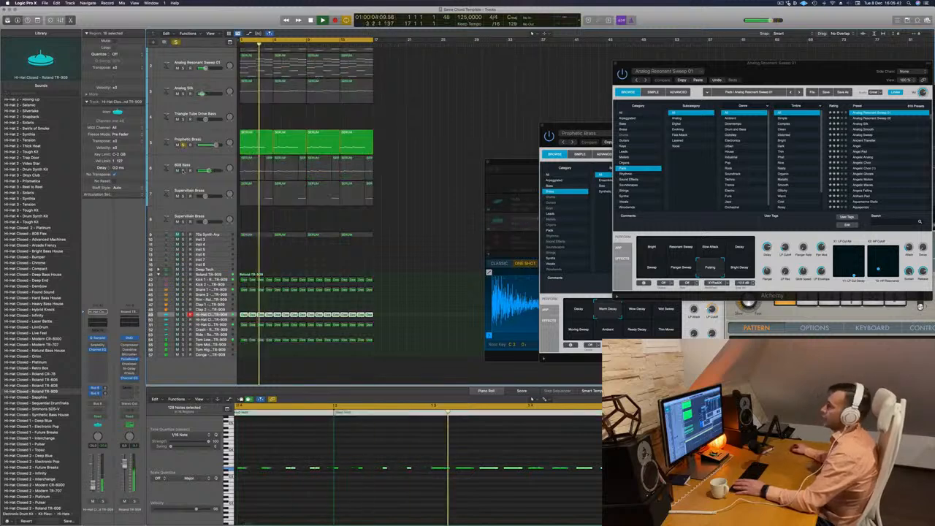
{"action": "left_click", "coordinate": [183, 170]}
{"action": "left_click", "coordinate": [182, 195]}
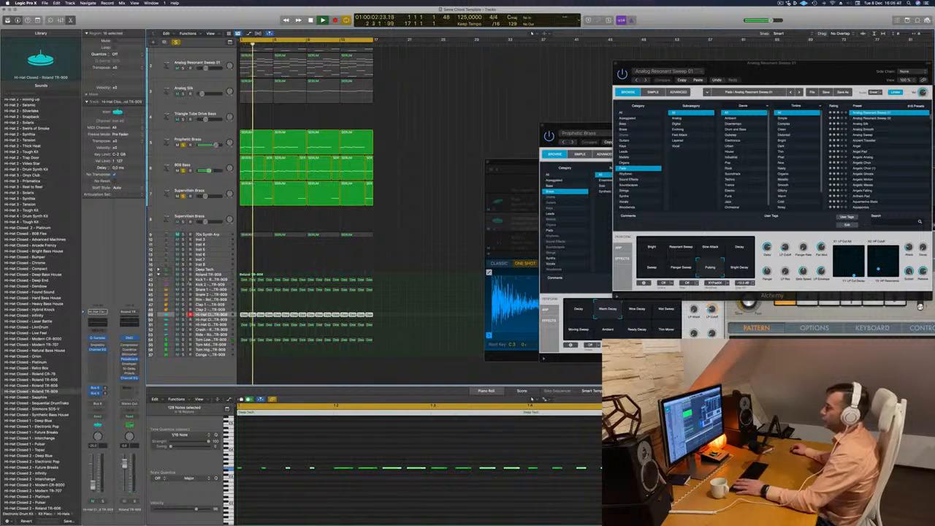
{"action": "left_click", "coordinate": [183, 280]}
{"action": "left_click", "coordinate": [220, 281]}
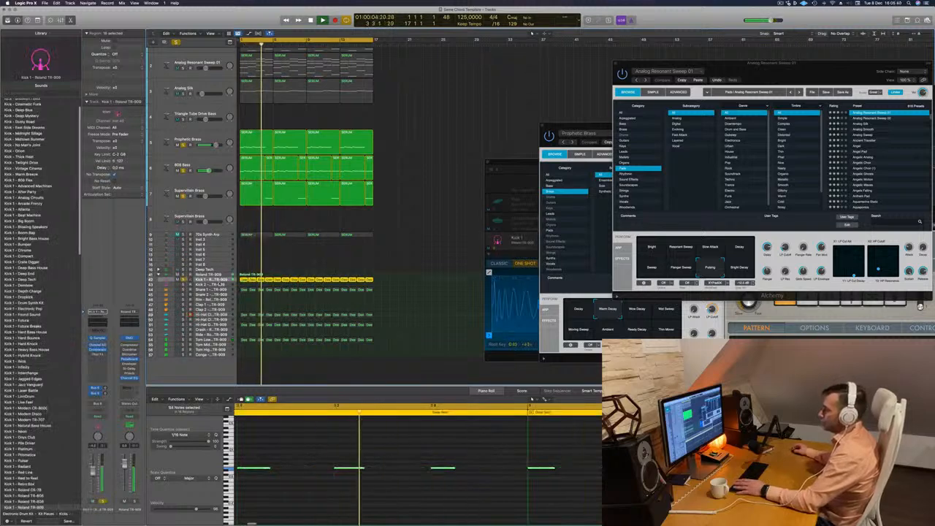
{"action": "key", "text": "space"}
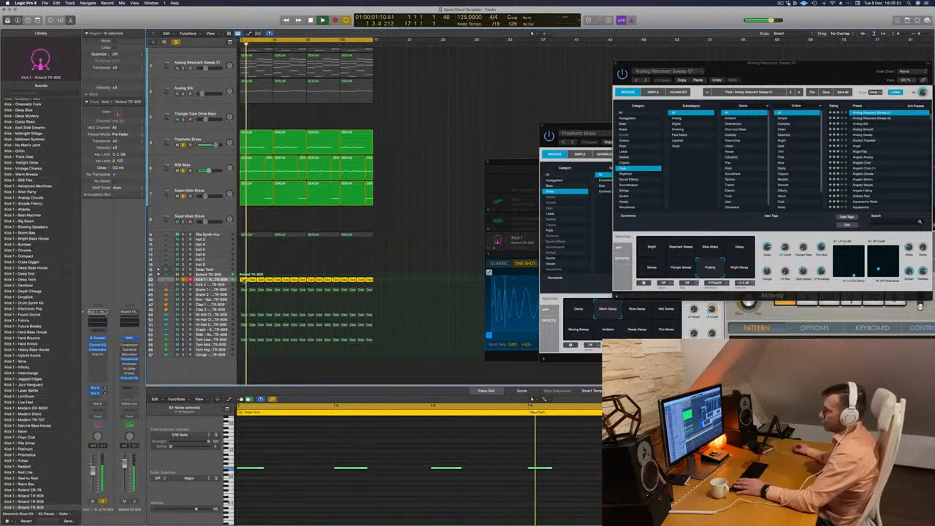
Copy the Kick 1 regions to the Kick 2 track, solo Kick 2 and play it with the brass and bass.
{"action": "left_click_drag", "start_coordinate": [244, 283], "coordinate": [244, 286]}
{"action": "key", "text": "Down"}
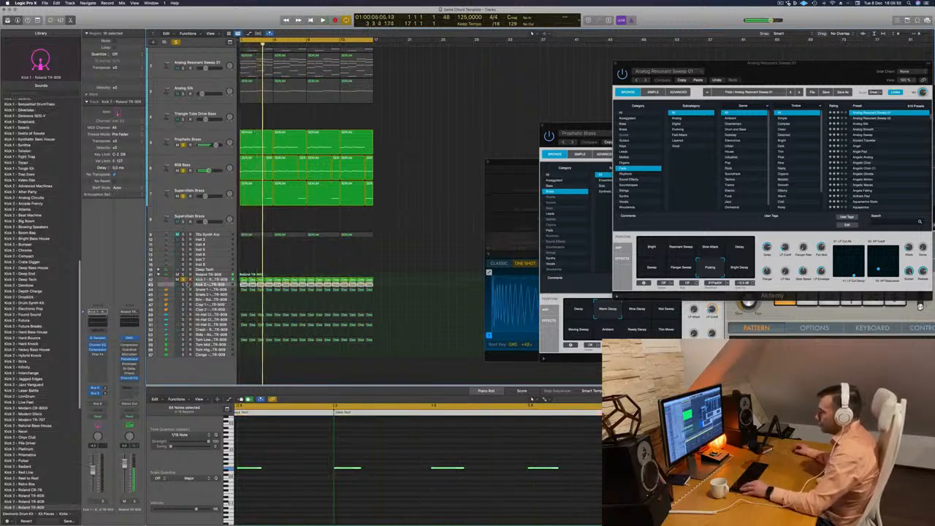
{"action": "key", "text": "space"}
{"action": "left_click", "coordinate": [184, 284]}
{"action": "key", "text": "space"}
{"action": "key", "text": "space"}
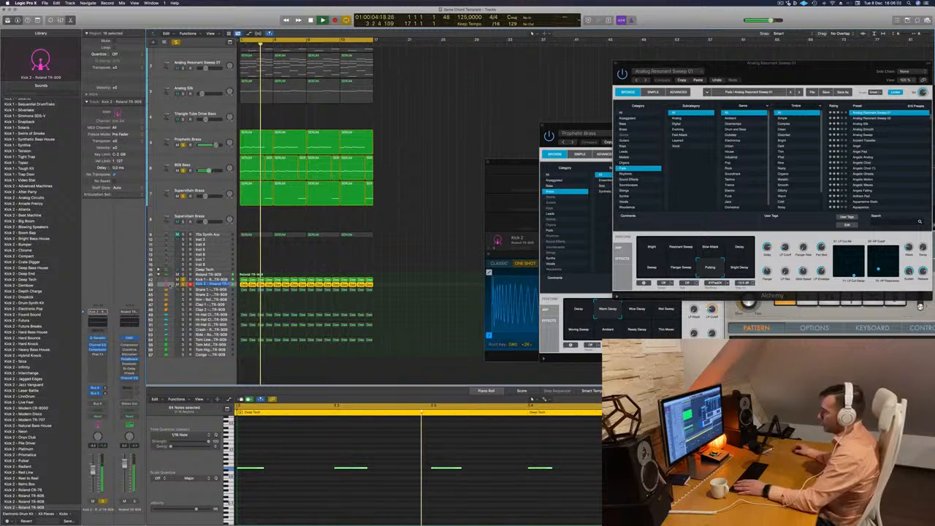
Check the Kick 2 regions, add the Analog Silk pad to the soloed tracks and play it with the brass, bass and kicks.
{"action": "left_click", "coordinate": [276, 276]}
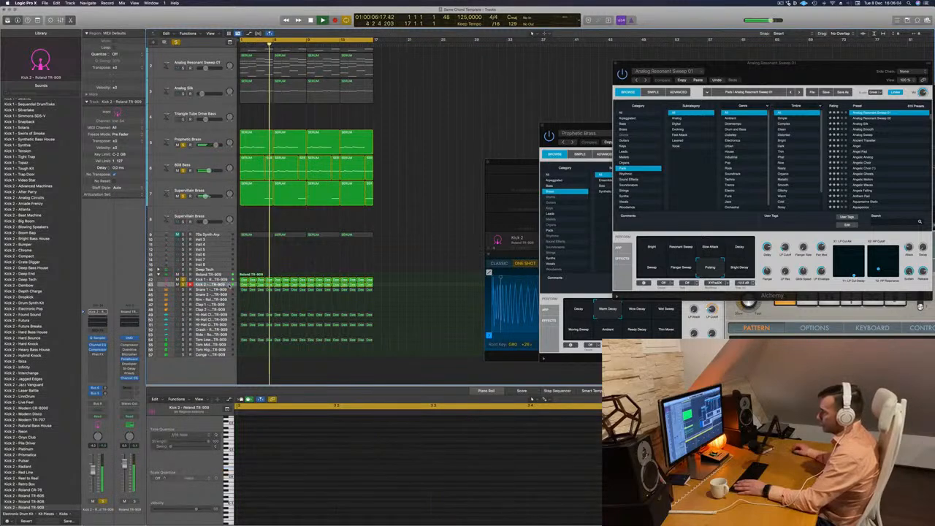
{"action": "double_click", "coordinate": [227, 284]}
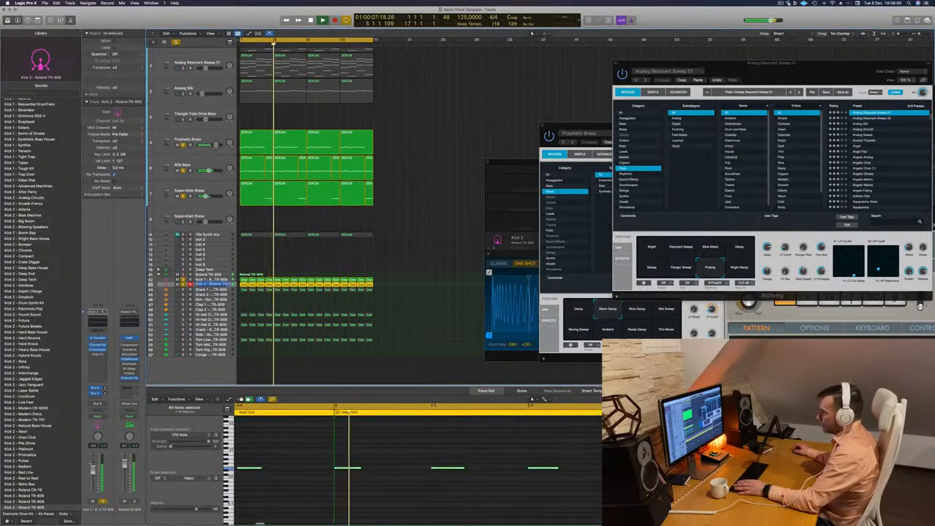
{"action": "left_click", "coordinate": [294, 260]}
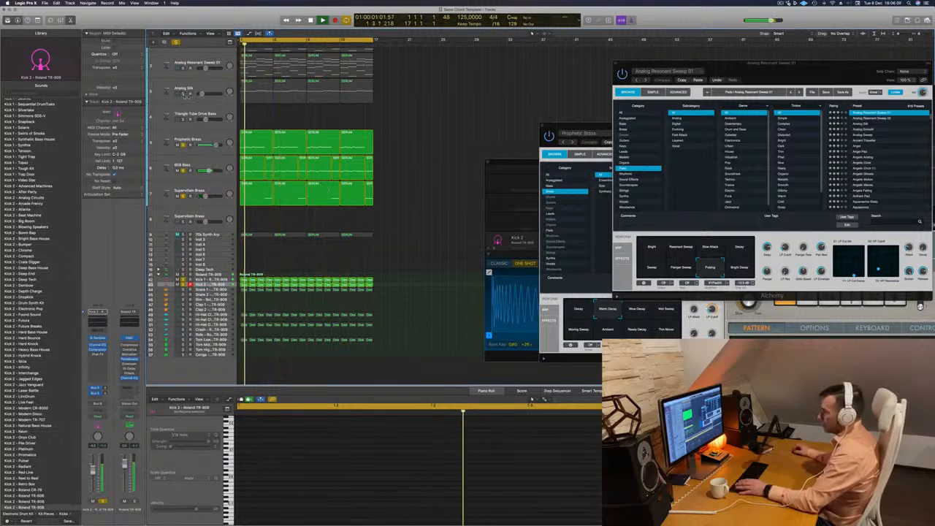
{"action": "left_click", "coordinate": [189, 93]}
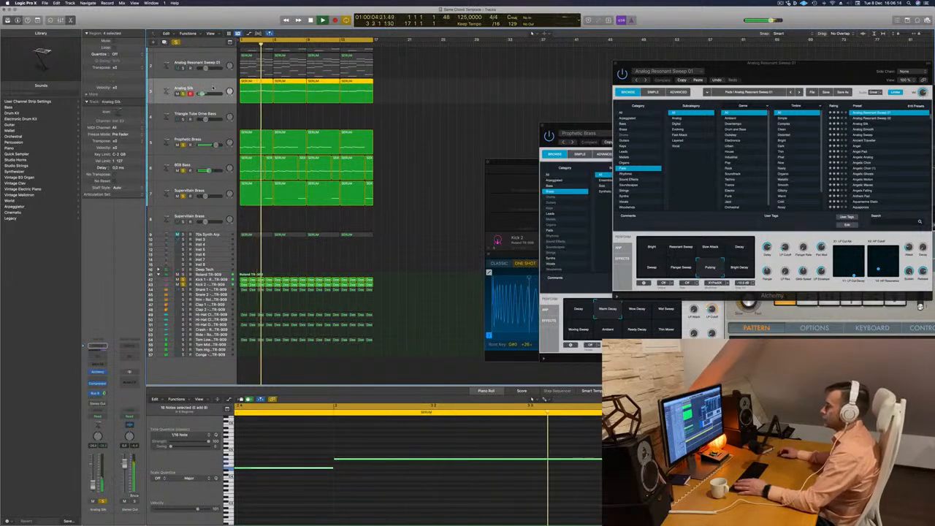
{"action": "scroll", "coordinate": [207, 88], "scroll_direction": "up", "scroll_amount": 1}
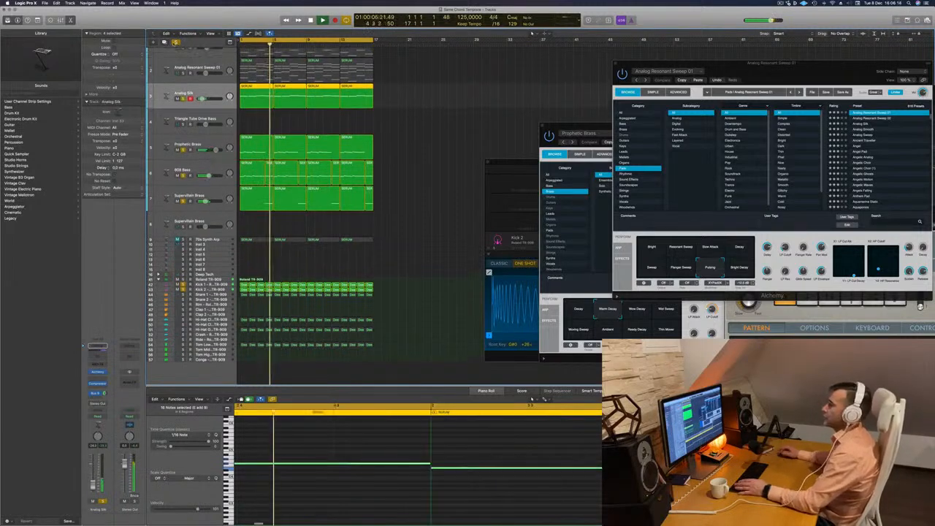
Clear all solos, replay the full arrangement and select the Hi-Hat Closed track.
{"action": "left_click", "coordinate": [176, 43]}
{"action": "scroll", "coordinate": [391, 122], "scroll_direction": "up", "scroll_amount": 2}
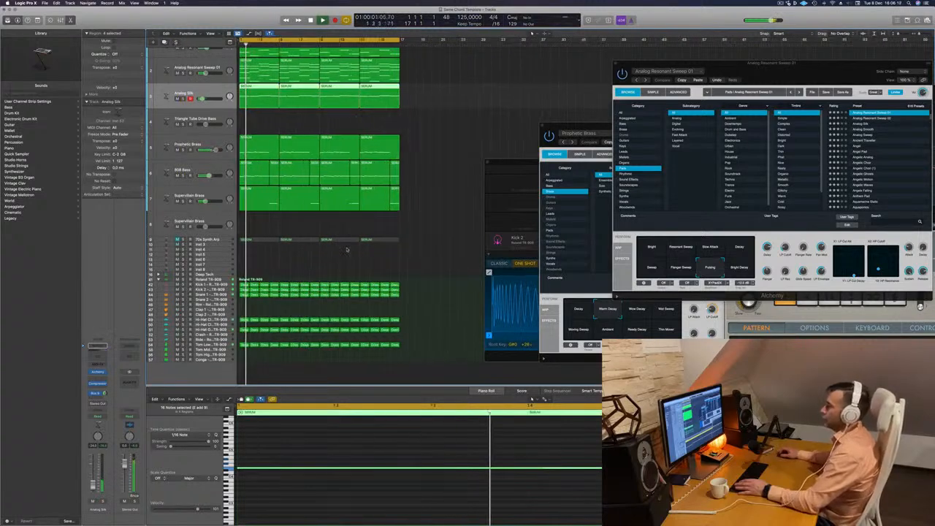
{"action": "left_click", "coordinate": [197, 320]}
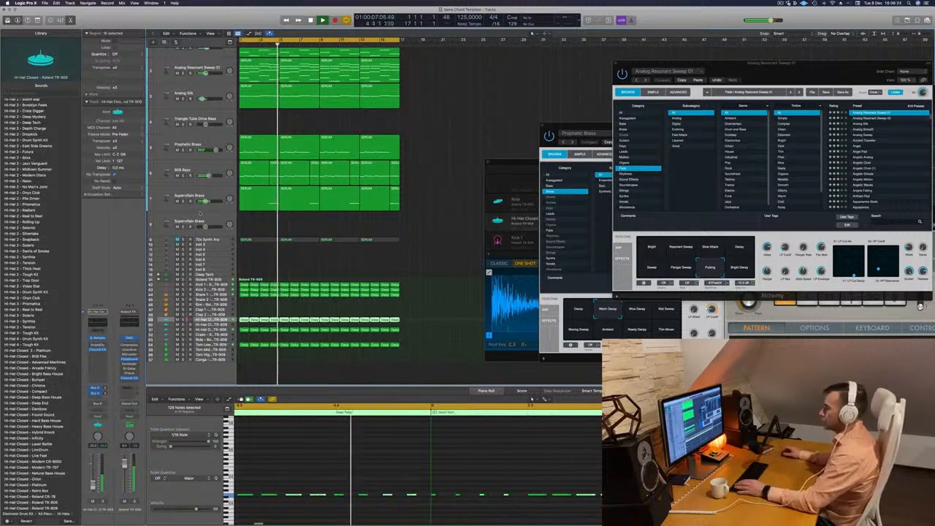
Switch the send on the empty second Supervillain Brass track to the other aux bus and open its Alchemy instrument.
{"action": "left_click", "coordinate": [202, 219]}
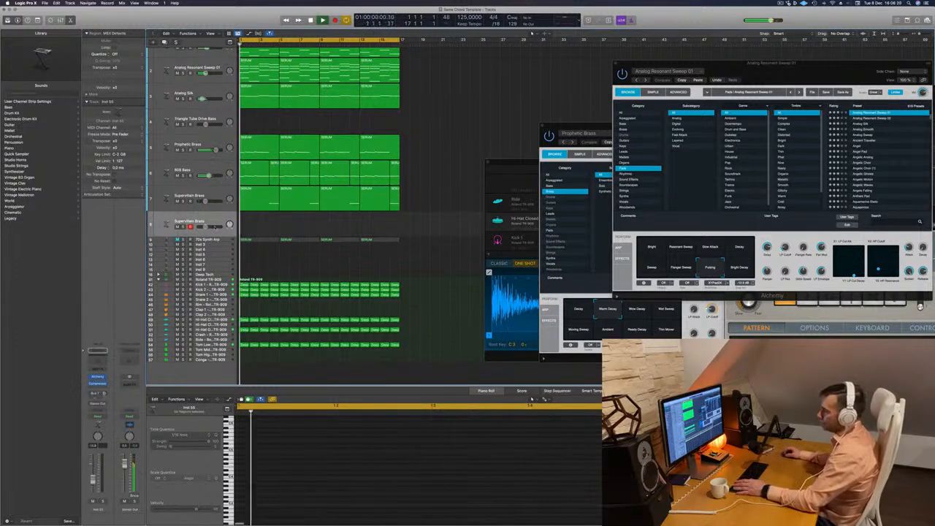
{"action": "left_click", "coordinate": [98, 390]}
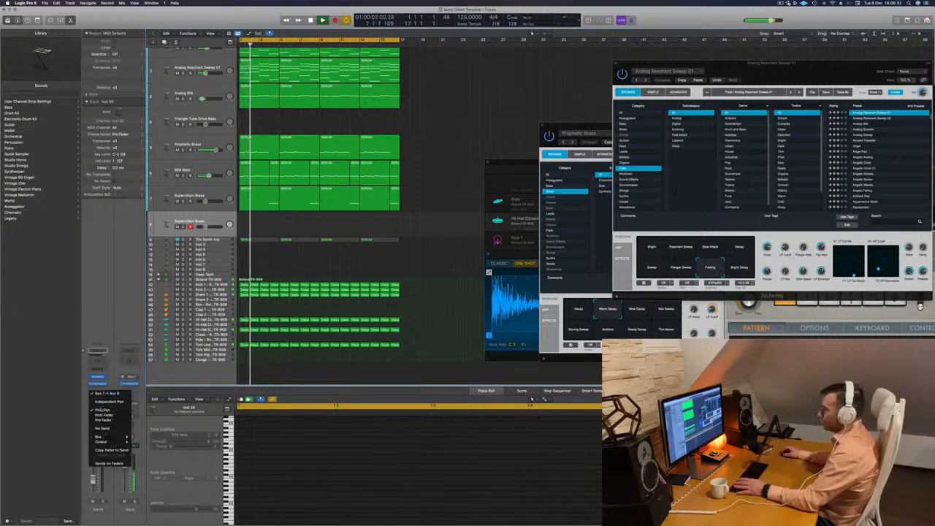
{"action": "mouse_move", "coordinate": [106, 437]}
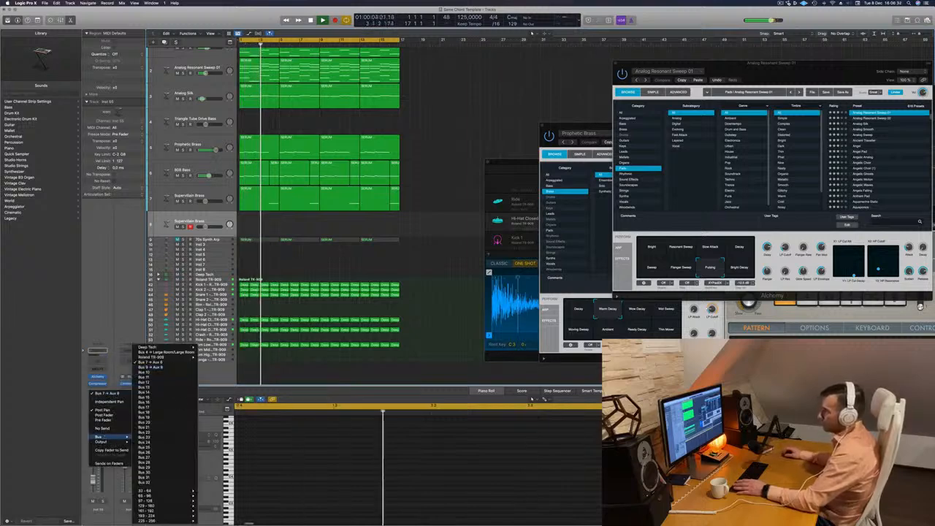
{"action": "left_click", "coordinate": [150, 368]}
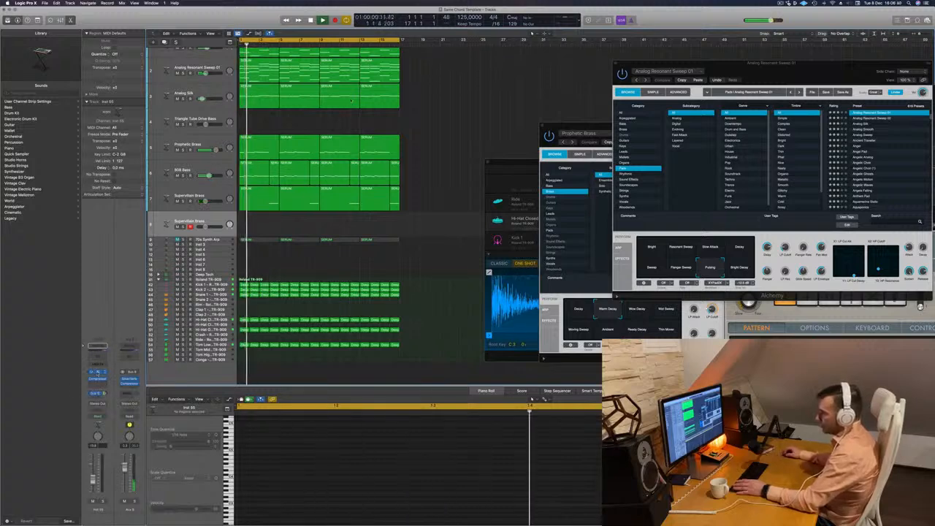
{"action": "left_click_drag", "start_coordinate": [475, 78], "coordinate": [638, 101]}
{"action": "key", "text": "space"}
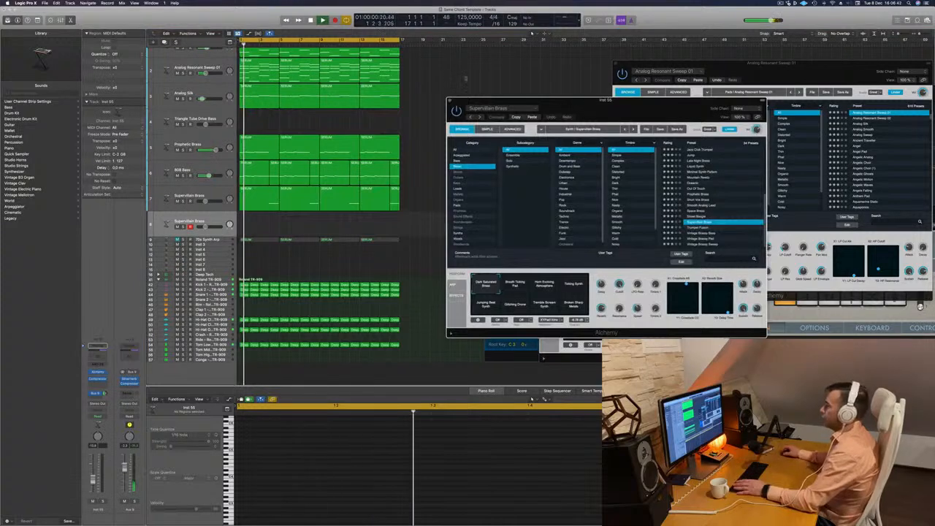
{"action": "left_click", "coordinate": [465, 78]}
{"action": "key", "text": "super+0"}
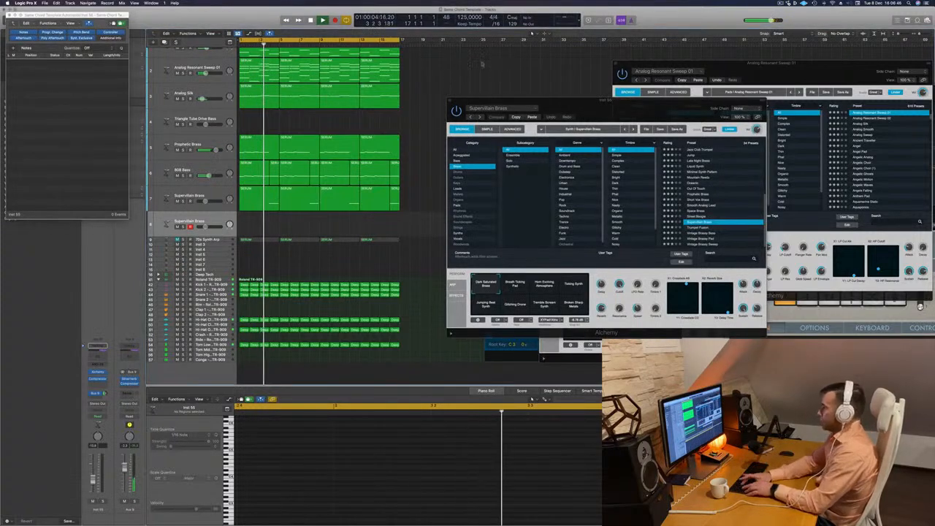
{"action": "key", "text": "super+k"}
{"action": "key", "text": "super+k"}
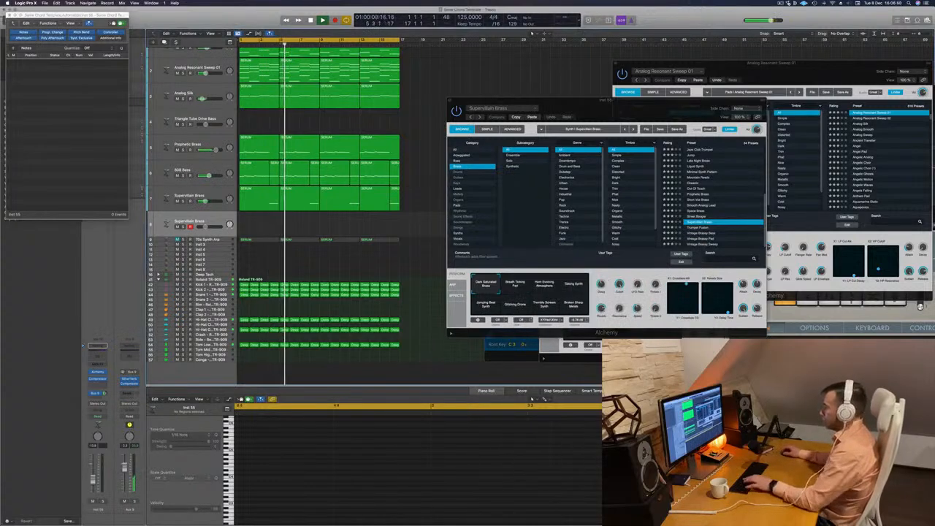
{"action": "key", "text": "super+0"}
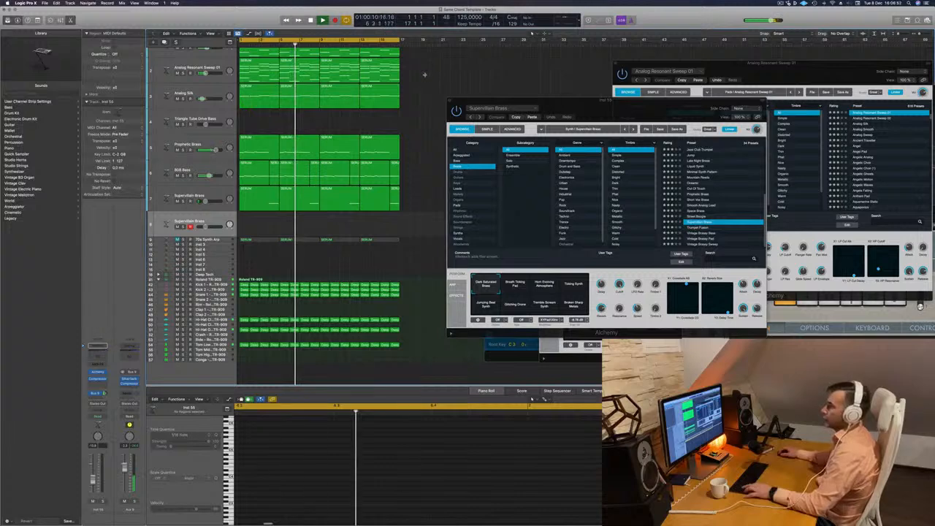
Repeat all regions once after the existing 16 bars and extend the cycle range to cover 32 bars.
{"action": "key", "text": "super+a"}
{"action": "key", "text": "super+r"}
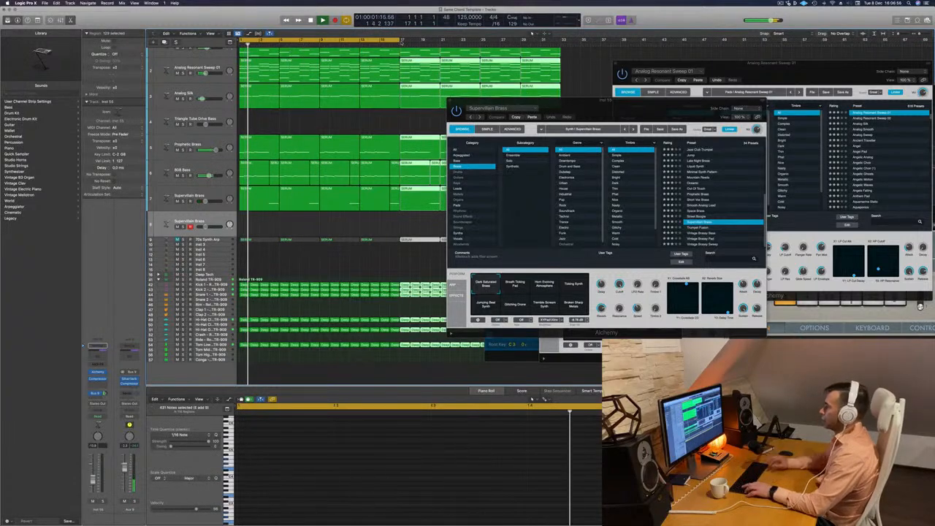
{"action": "left_click_drag", "start_coordinate": [399, 41], "coordinate": [566, 41]}
Select the empty Supervillain Brass track, show Musical Typing to play it and arrange the Alchemy window around it.
{"action": "left_click_drag", "start_coordinate": [601, 100], "coordinate": [520, 129]}
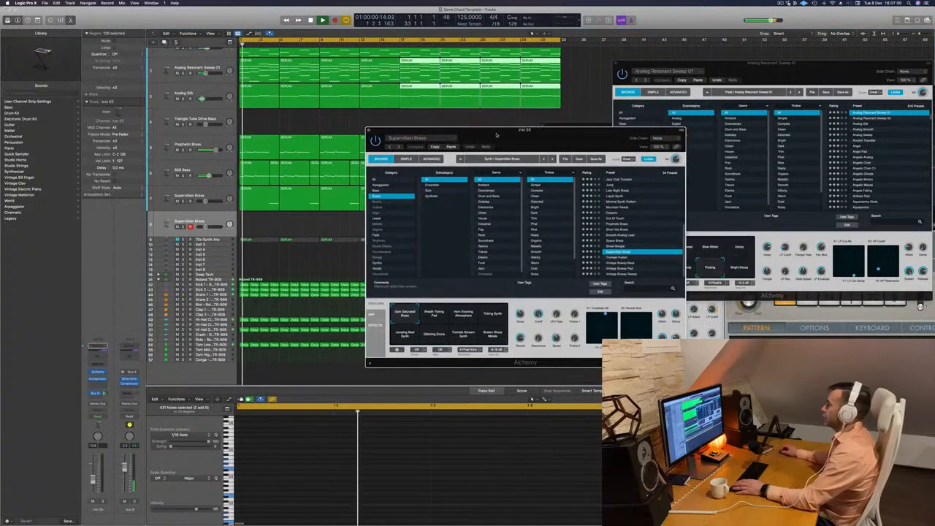
{"action": "left_click", "coordinate": [214, 221]}
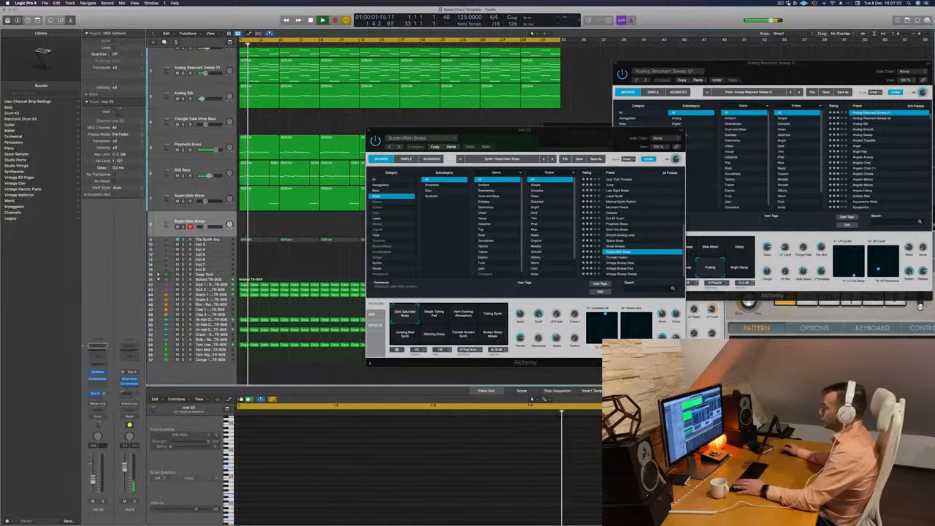
{"action": "key", "text": "super+k"}
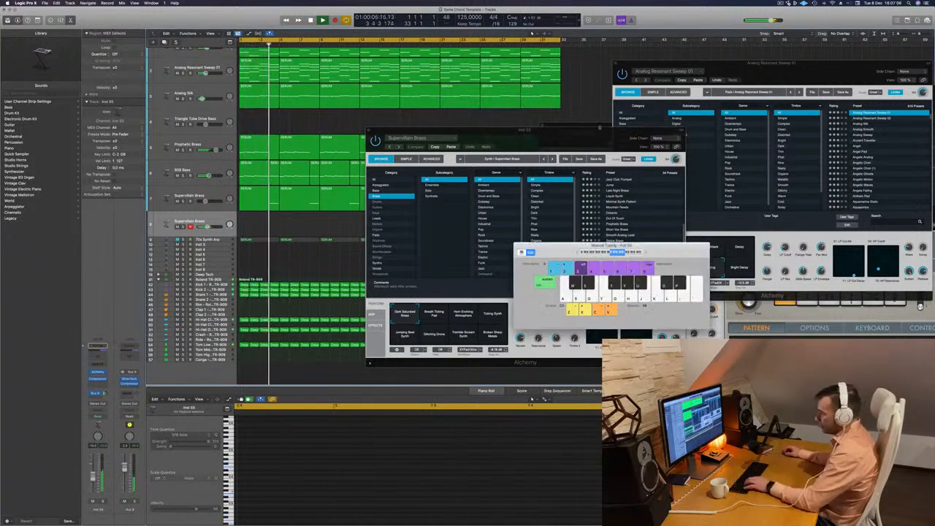
{"action": "left_click_drag", "start_coordinate": [589, 139], "coordinate": [622, 97]}
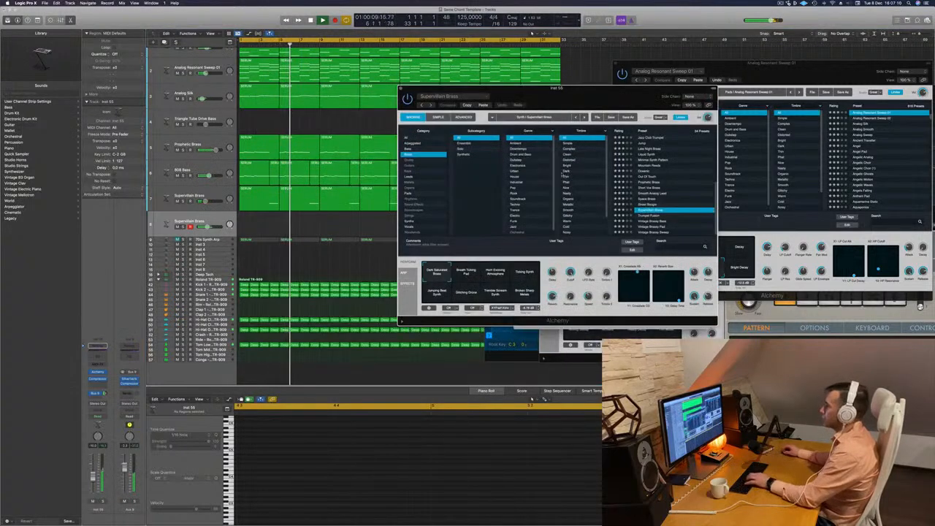
Load the Sweet n Fuzzy preset from Alchemy's Leads category and audition its Bright and Dark variations over the loop.
{"action": "left_click", "coordinate": [414, 177]}
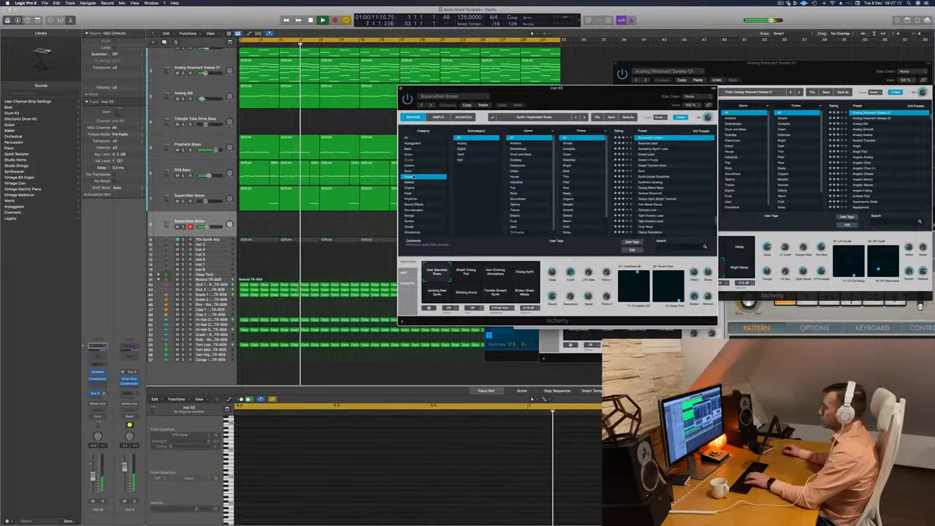
{"action": "left_click", "coordinate": [649, 160]}
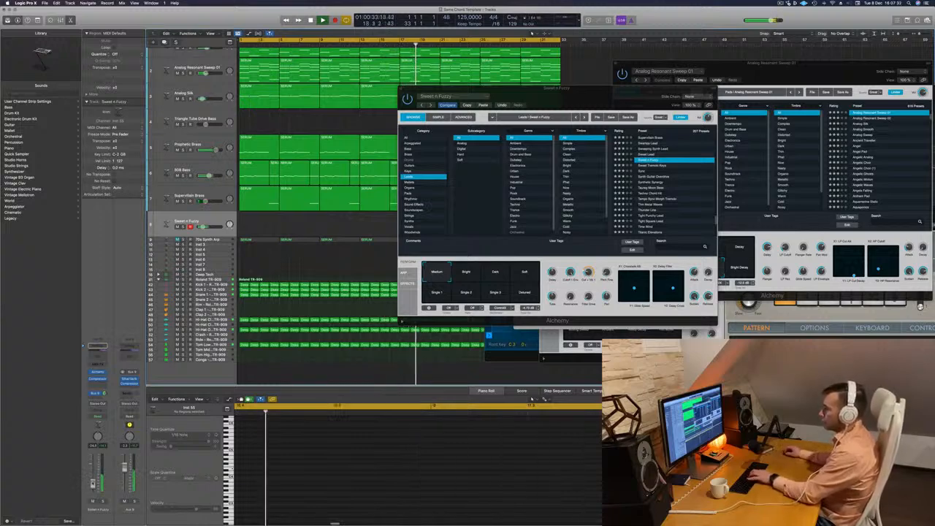
{"action": "left_click", "coordinate": [466, 275]}
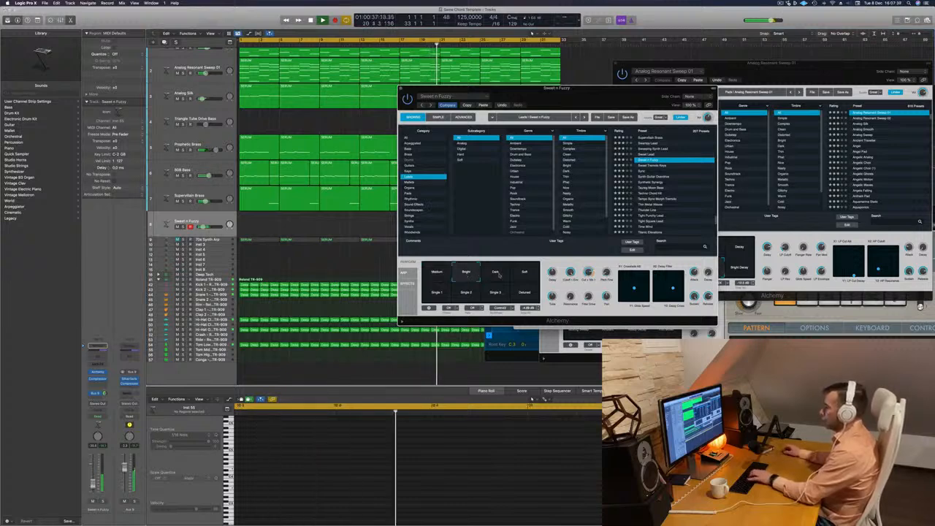
{"action": "left_click", "coordinate": [495, 275]}
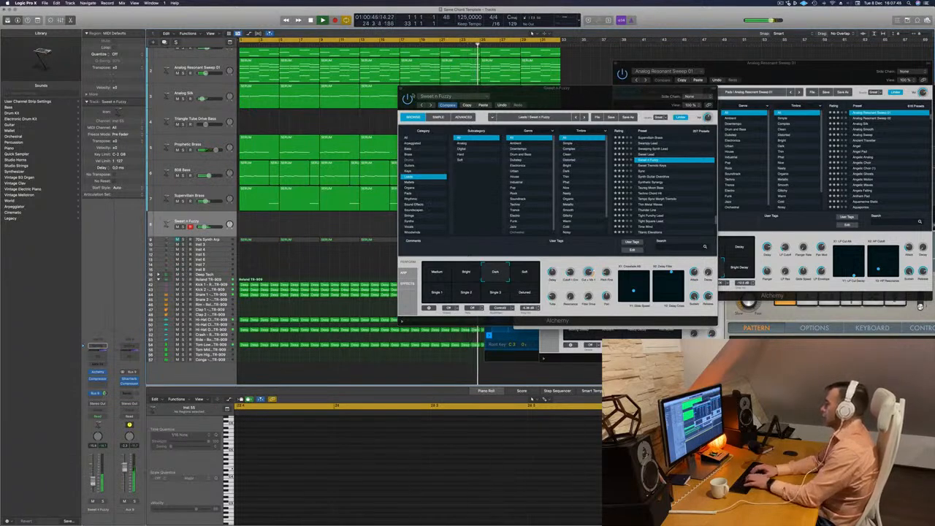
{"action": "left_click_drag", "start_coordinate": [588, 95], "coordinate": [342, 79]}
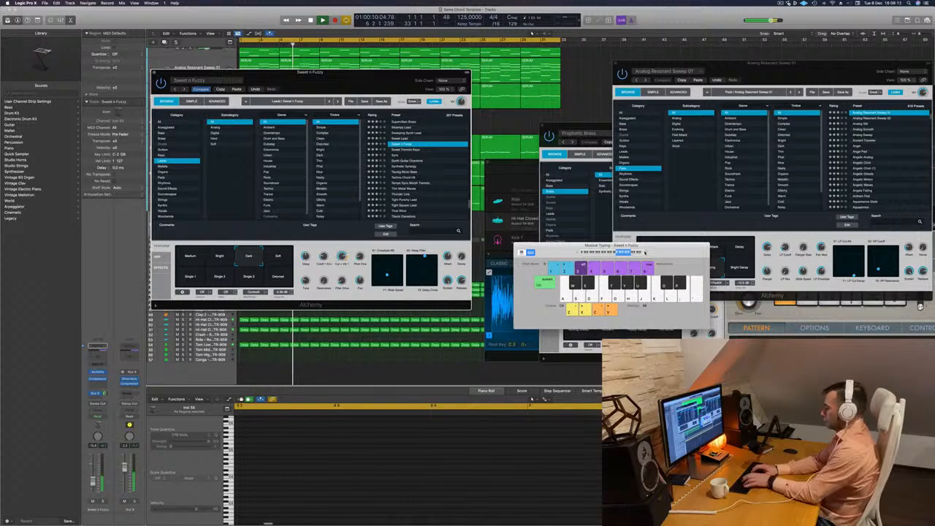
{"action": "left_click_drag", "start_coordinate": [406, 72], "coordinate": [634, 85]}
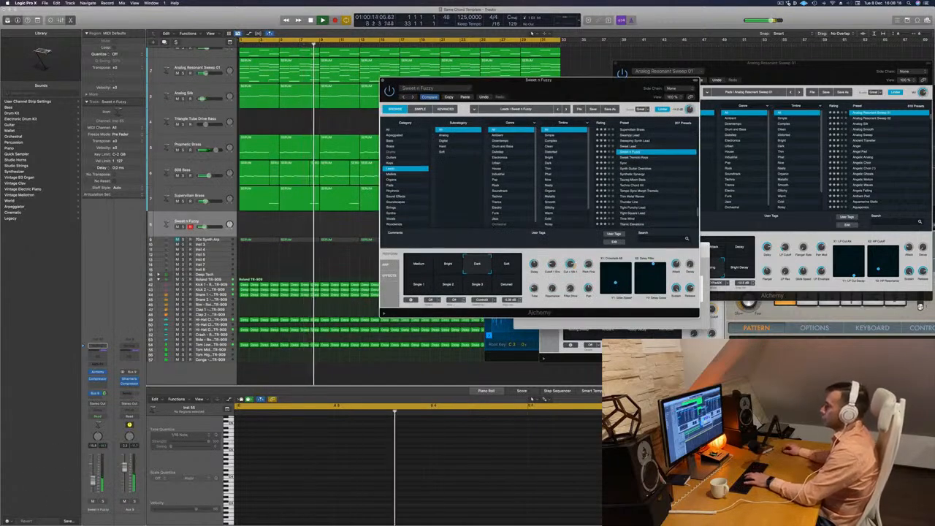
Audition Sweet n Fuzzy's Soft, Single 1 and Medium variations, raising the track's volume for Single 1 and lowering it for Medium.
{"action": "left_click", "coordinate": [509, 268]}
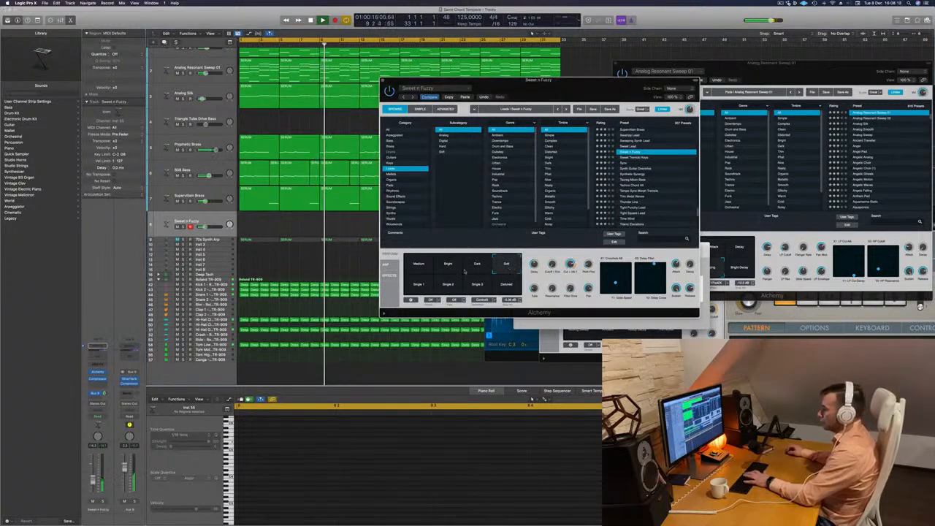
{"action": "left_click", "coordinate": [428, 281]}
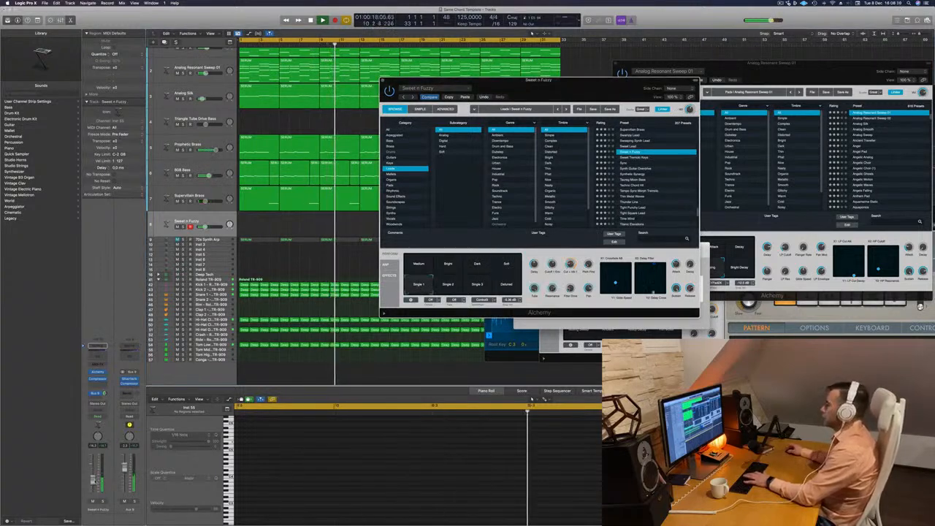
{"action": "left_click_drag", "start_coordinate": [93, 480], "coordinate": [92, 470]}
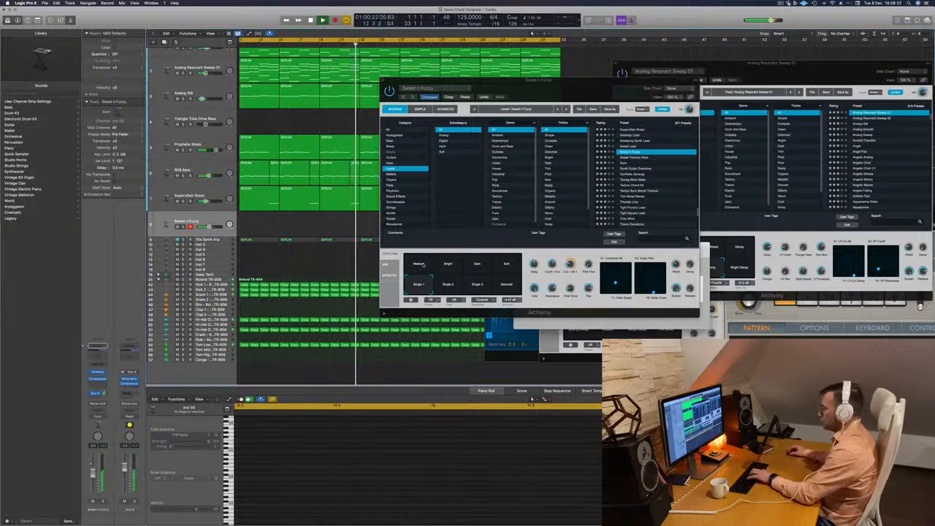
{"action": "left_click", "coordinate": [418, 264]}
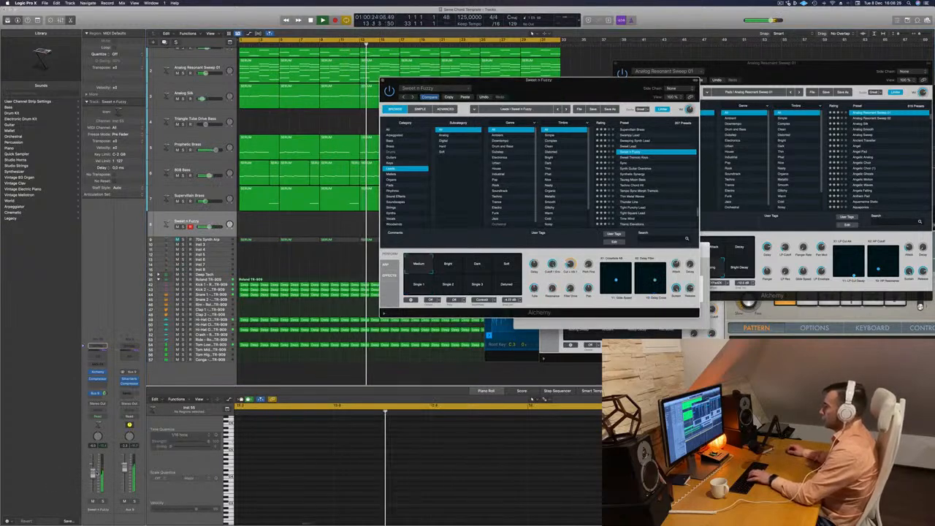
{"action": "left_click_drag", "start_coordinate": [93, 473], "coordinate": [93, 482]}
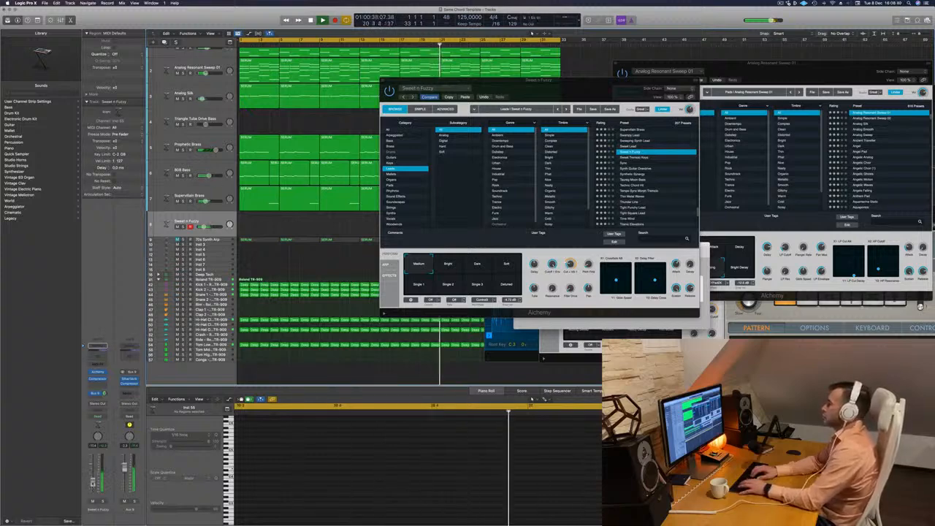
Try the Sweet Tremolo Keys preset, load Synth Guitar Overdrive instead and uncover Musical Typing to play it.
{"action": "left_click", "coordinate": [639, 158]}
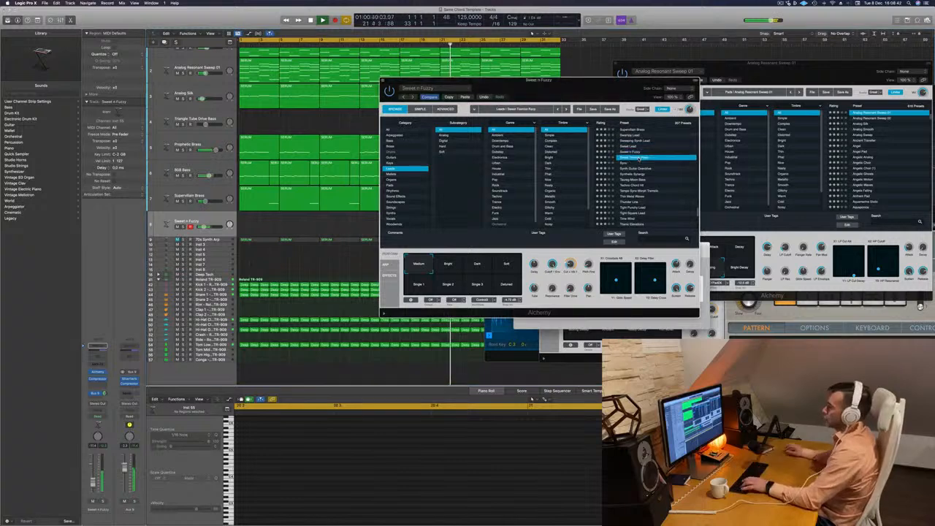
{"action": "left_click_drag", "start_coordinate": [610, 92], "coordinate": [528, 91]}
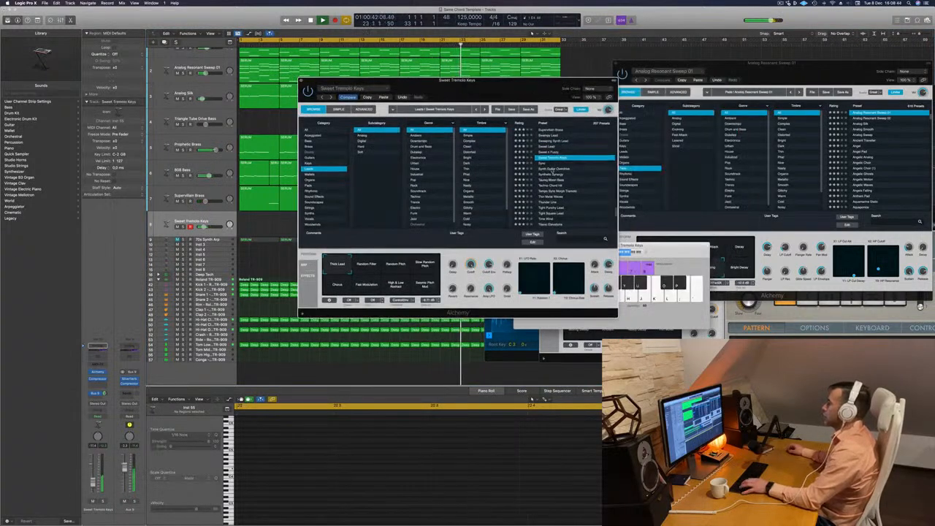
{"action": "left_click", "coordinate": [552, 169]}
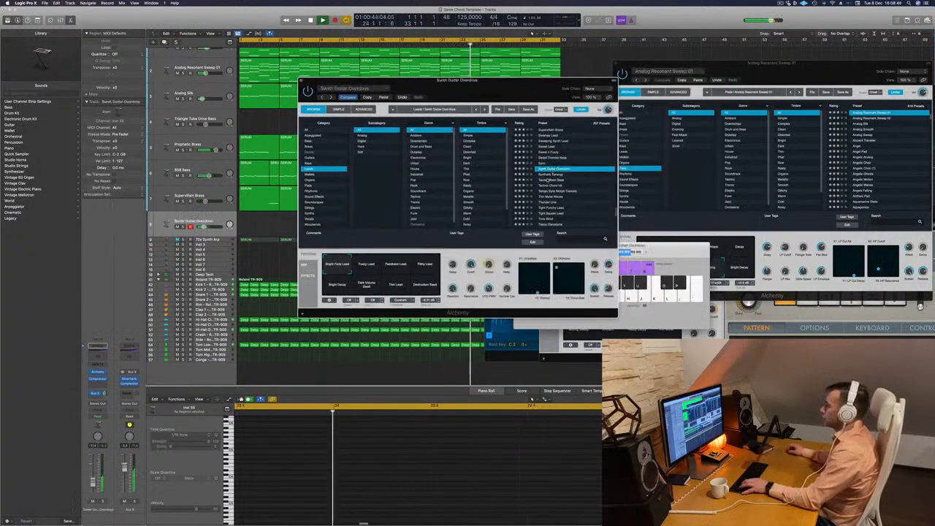
{"action": "left_click_drag", "start_coordinate": [587, 96], "coordinate": [488, 108]}
{"action": "left_click", "coordinate": [578, 255]}
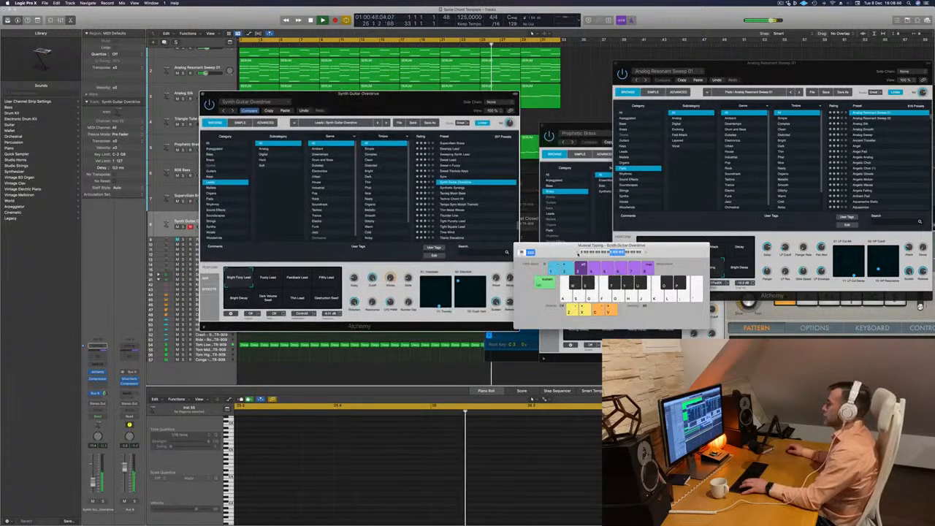
Move the Alchemy window aside and audition Synth Guitar Overdrive's Fuzzy Lead, Feedback Lead, Filthy Lead, Bright Decay and Dark Volume Swell variations.
{"action": "left_click_drag", "start_coordinate": [434, 98], "coordinate": [586, 62]}
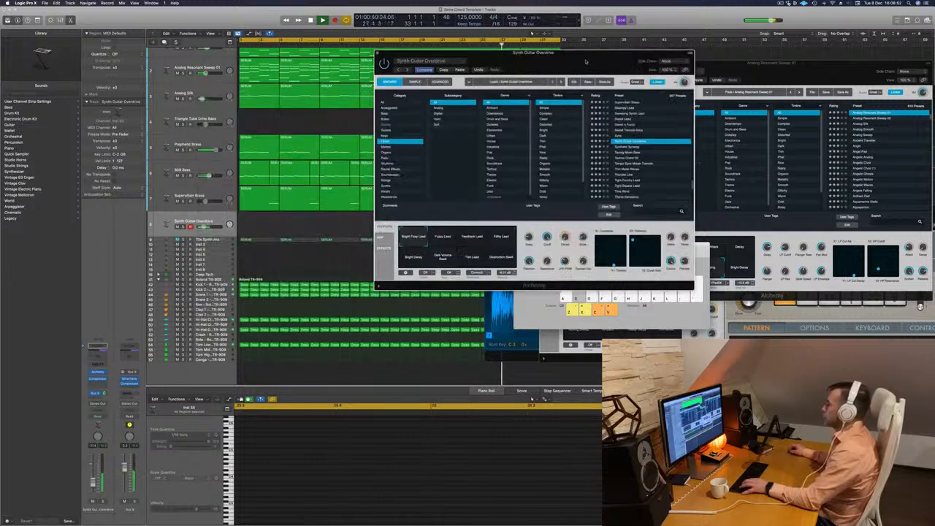
{"action": "left_click", "coordinate": [448, 236]}
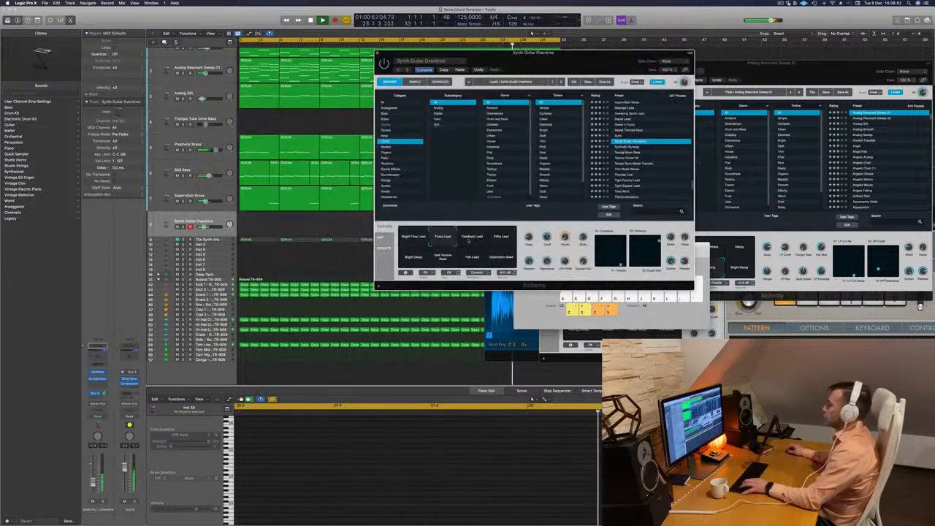
{"action": "left_click", "coordinate": [473, 240]}
{"action": "left_click", "coordinate": [499, 237]}
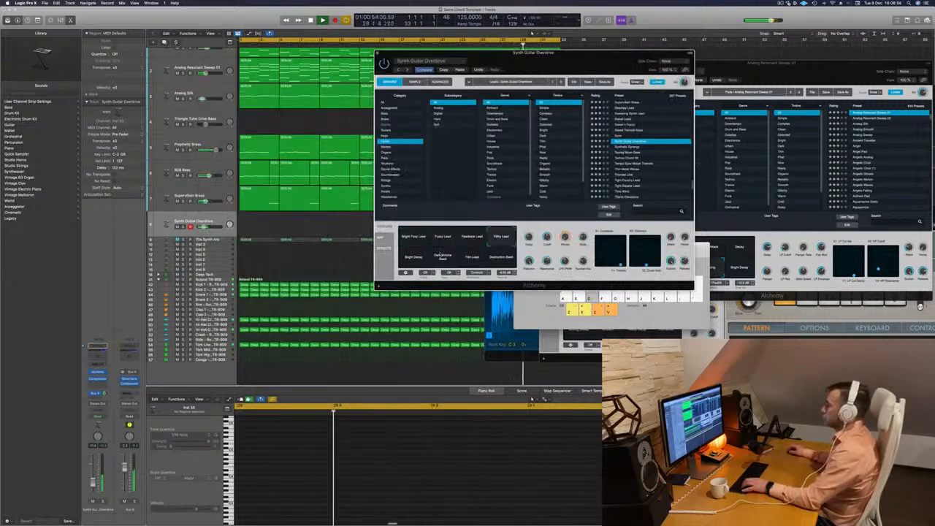
{"action": "left_click", "coordinate": [412, 259]}
{"action": "left_click", "coordinate": [446, 259]}
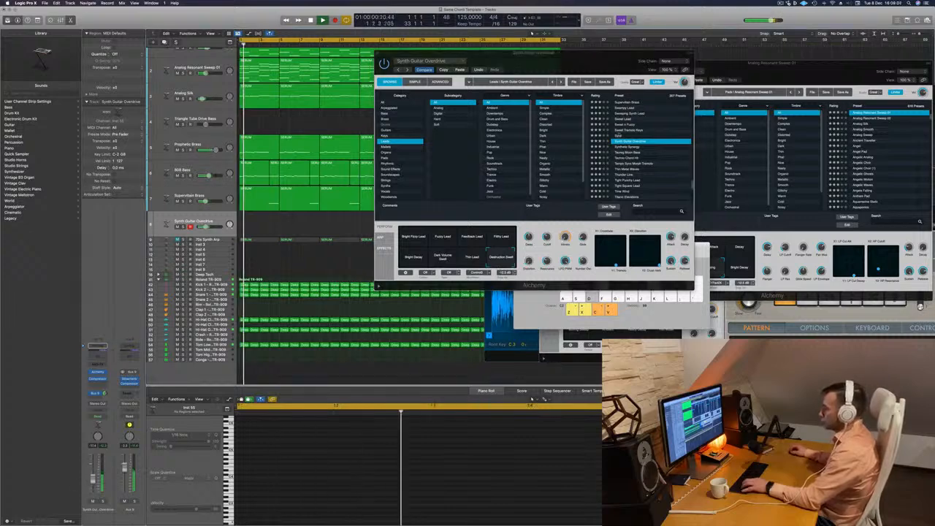
Try the Synthetic Synergy and Techno Chord Hit presets from the Leads category, and load Tempo Sync Morph Tremolo.
{"action": "left_click", "coordinate": [626, 147]}
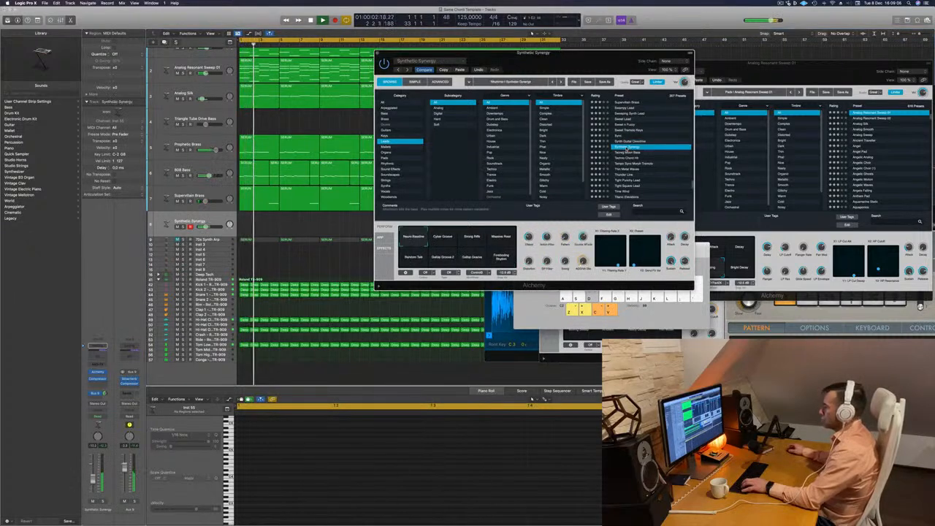
{"action": "left_click", "coordinate": [629, 152]}
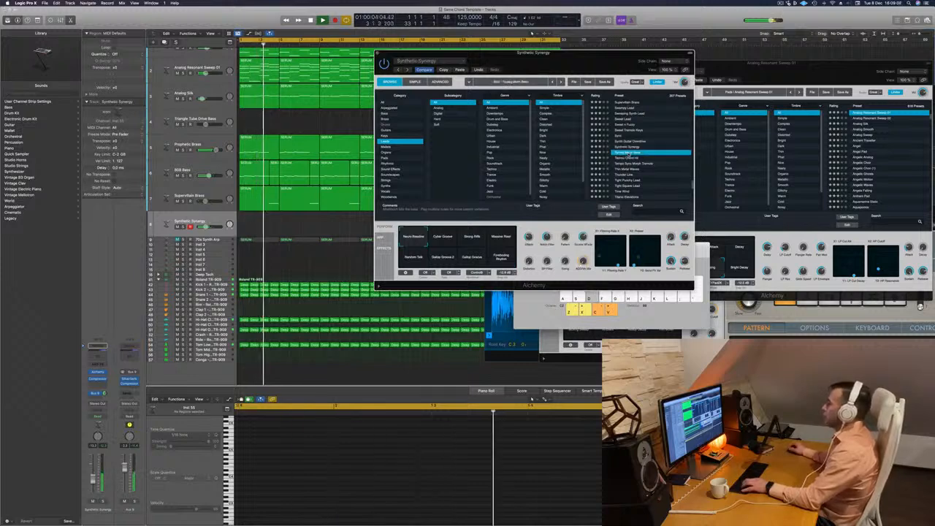
{"action": "left_click", "coordinate": [627, 157]}
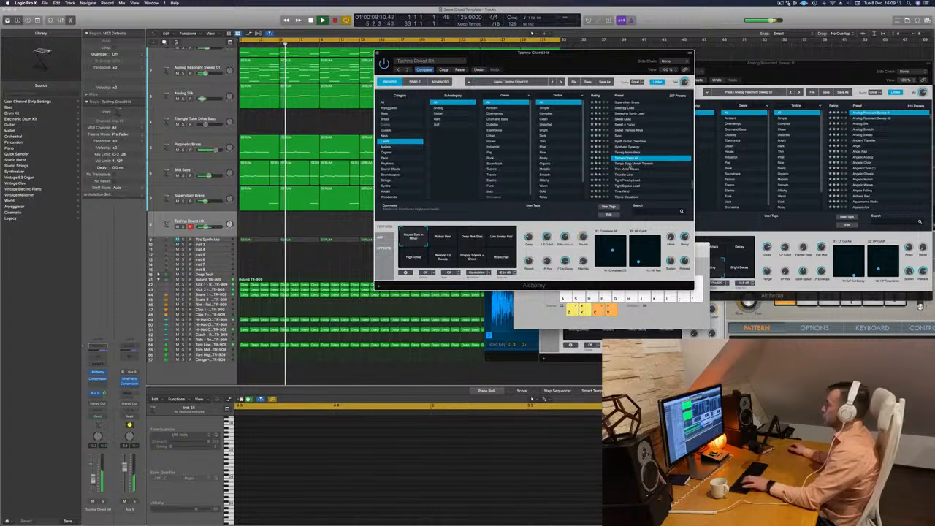
{"action": "left_click", "coordinate": [629, 163]}
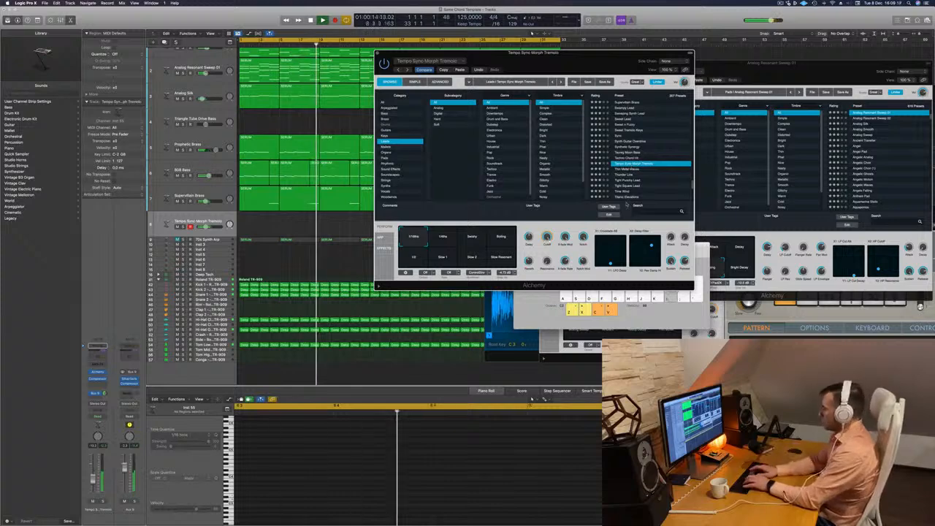
Show Musical Typing, raise it one octave, move Alchemy clear of it and play notes with Tempo Sync Morph Tremolo.
{"action": "key", "text": "super+k"}
{"action": "key", "text": "l"}
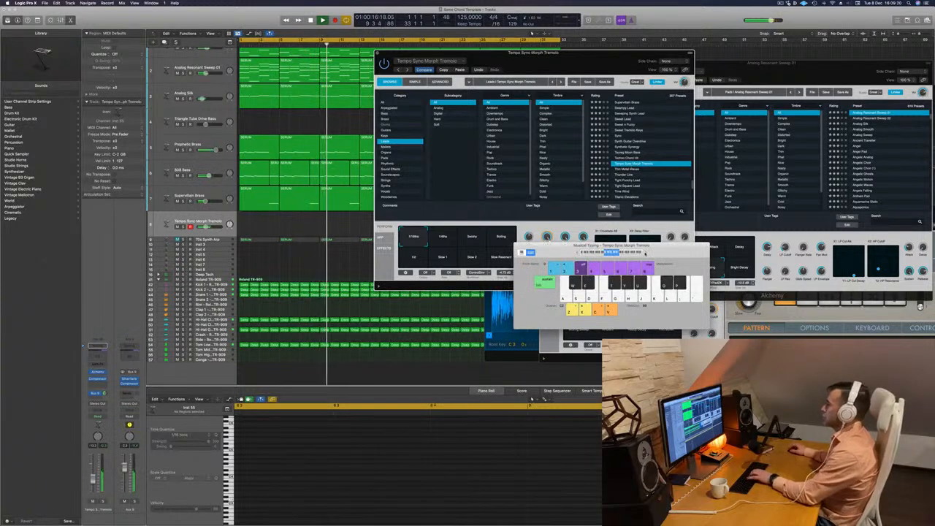
{"action": "key", "text": "x"}
{"action": "key", "text": "l"}
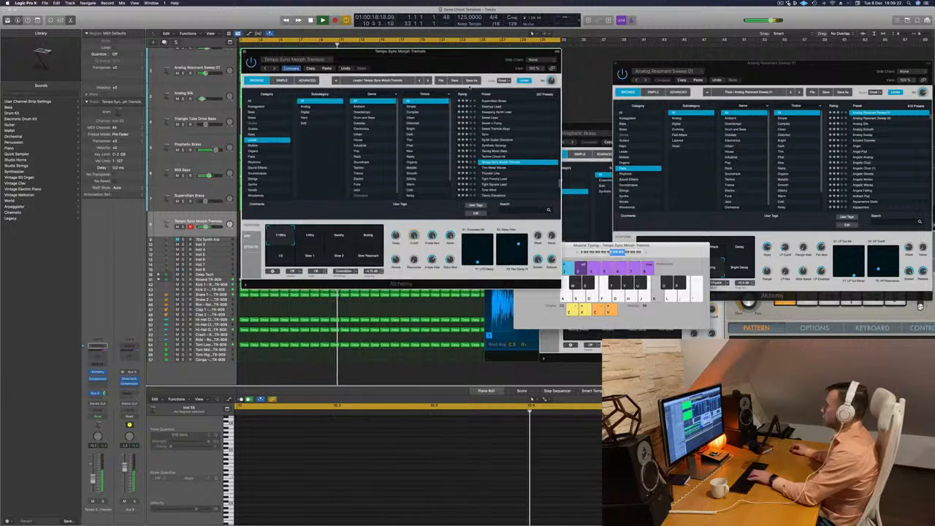
{"action": "key", "text": "l"}
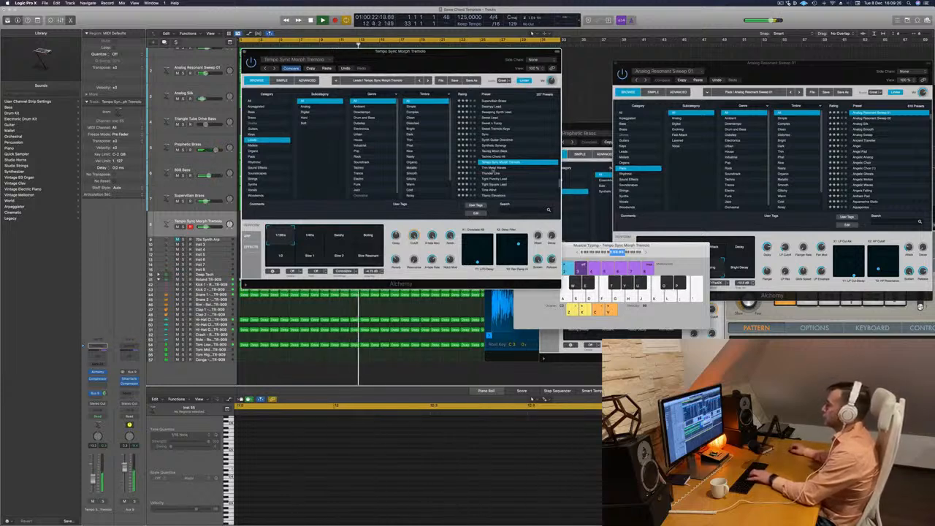
Audition the remaining top-row variations of Tempo Sync Morph Tremolo and play its Slow Resonant variation over the loop.
{"action": "left_click", "coordinate": [316, 241]}
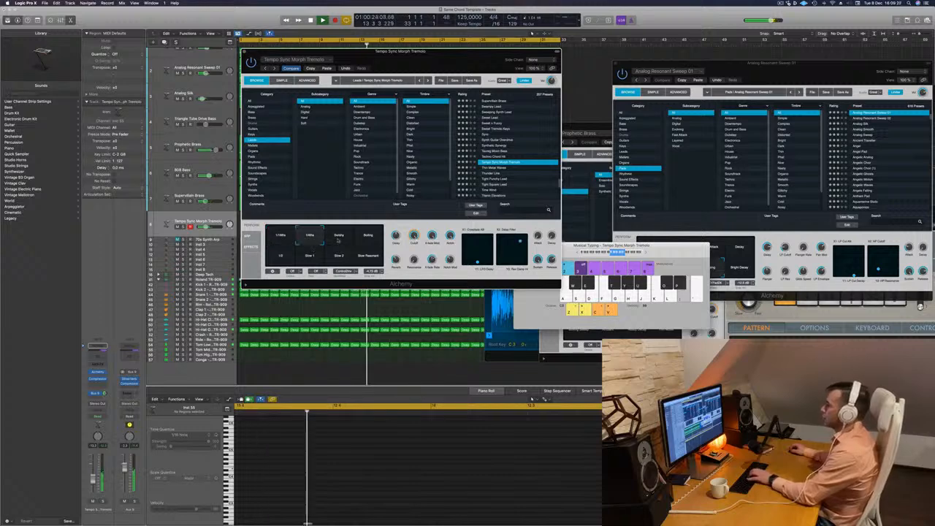
{"action": "left_click", "coordinate": [339, 240]}
{"action": "left_click", "coordinate": [370, 240]}
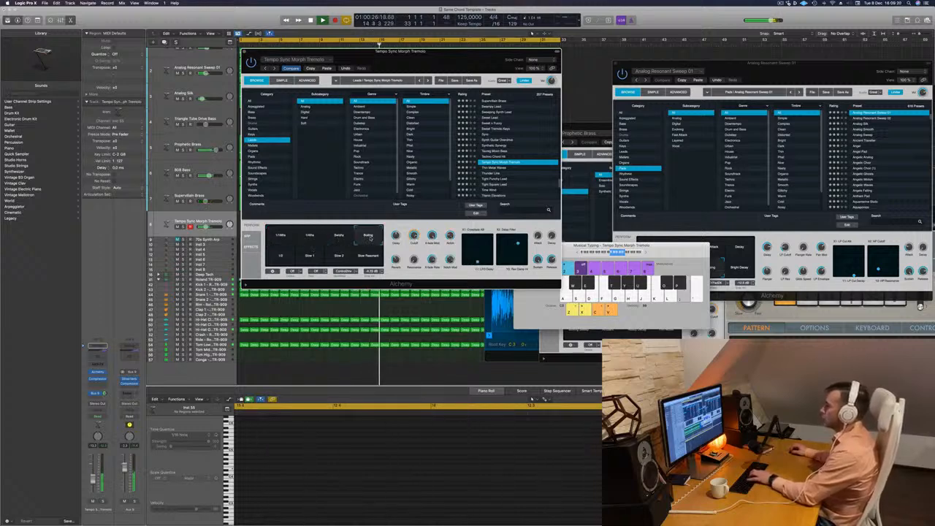
{"action": "left_click", "coordinate": [370, 252]}
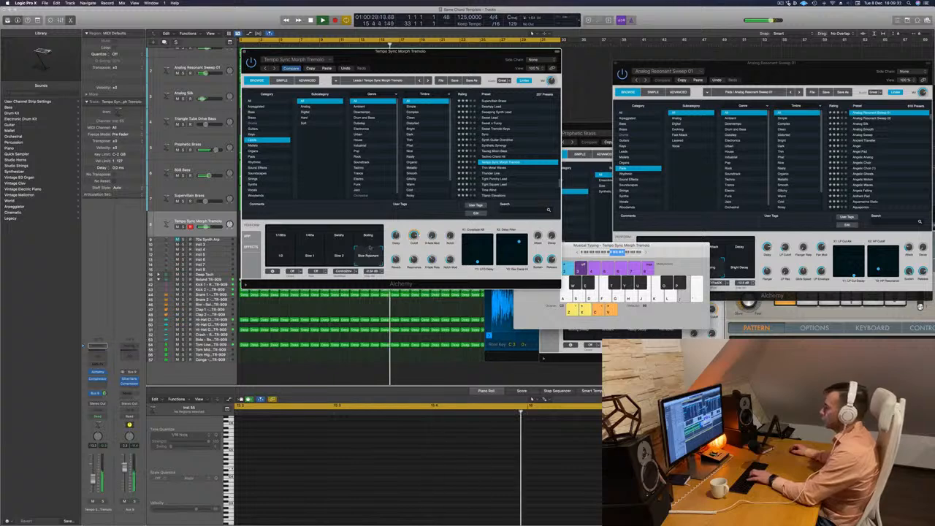
{"action": "key", "text": "k"}
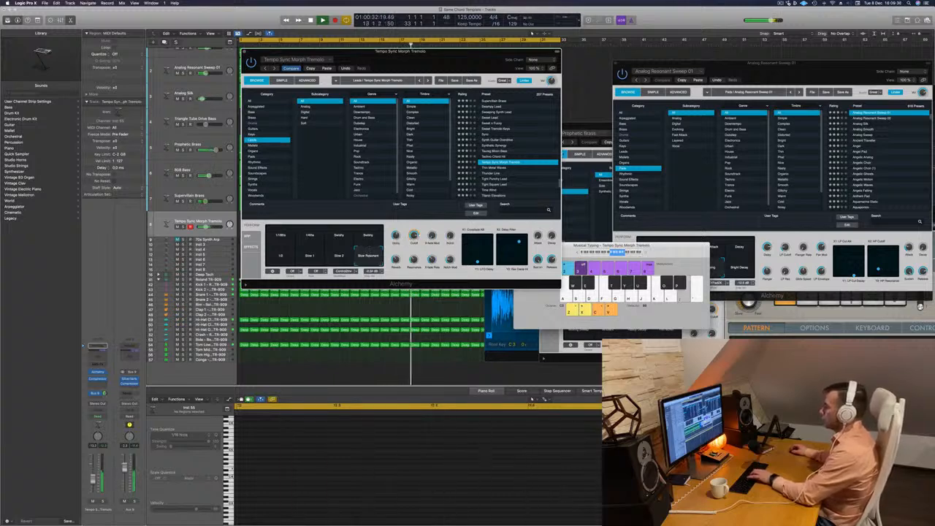
Try the Thin Metal Waves and Tight Punchy Lead presets and load the Time Wind lead preset.
{"action": "left_click", "coordinate": [486, 168]}
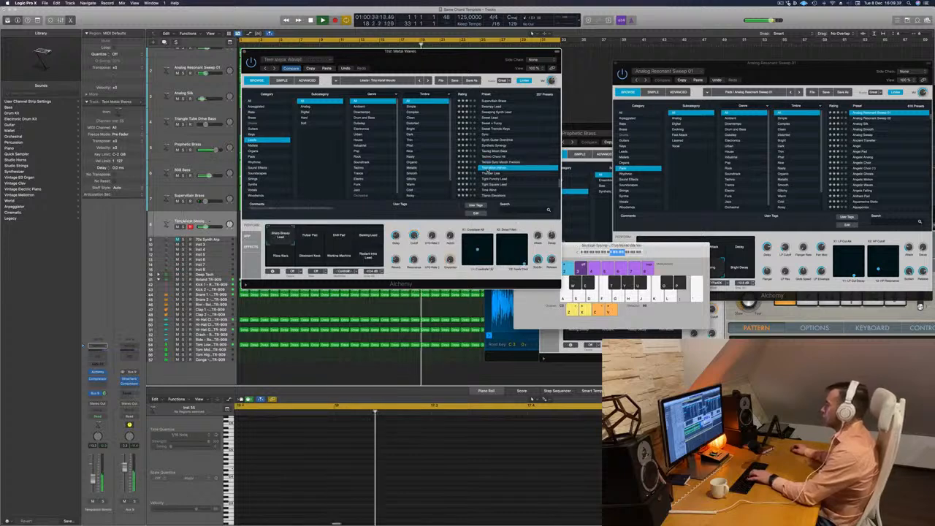
{"action": "left_click", "coordinate": [495, 173]}
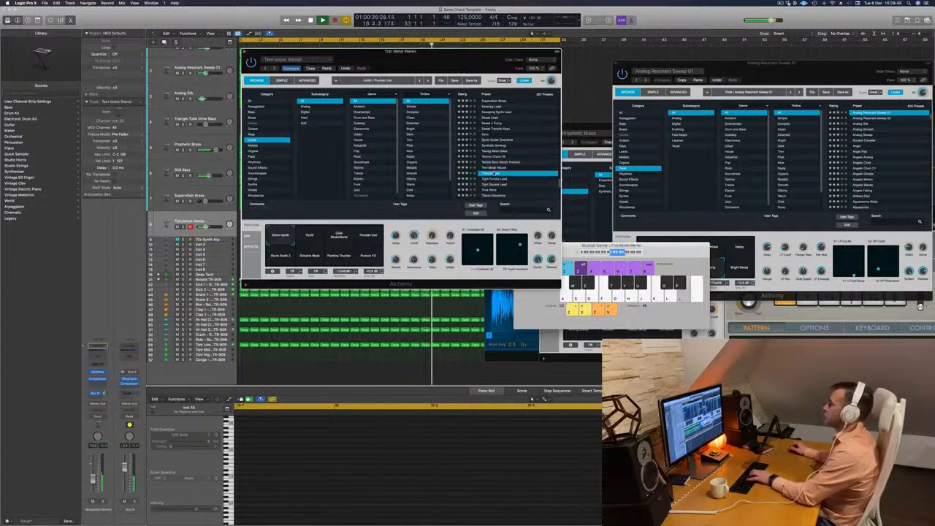
{"action": "left_click", "coordinate": [496, 179]}
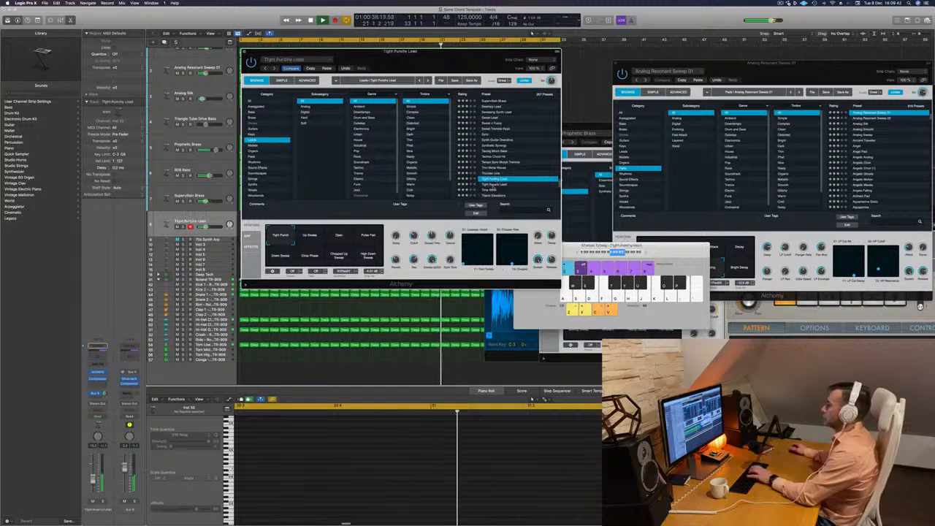
{"action": "left_click", "coordinate": [489, 189]}
{"action": "scroll", "coordinate": [520, 167], "scroll_direction": "down", "scroll_amount": 4}
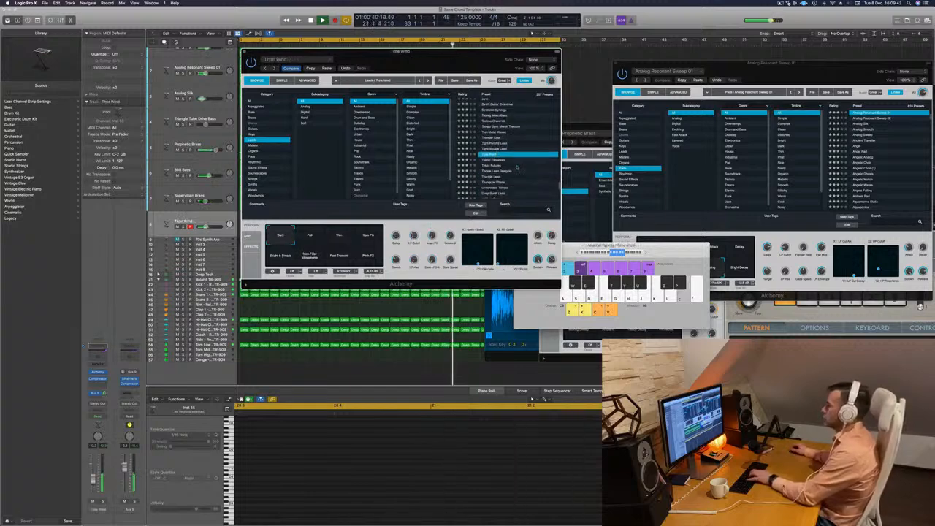
{"action": "scroll", "coordinate": [519, 166], "scroll_direction": "up", "scroll_amount": 4}
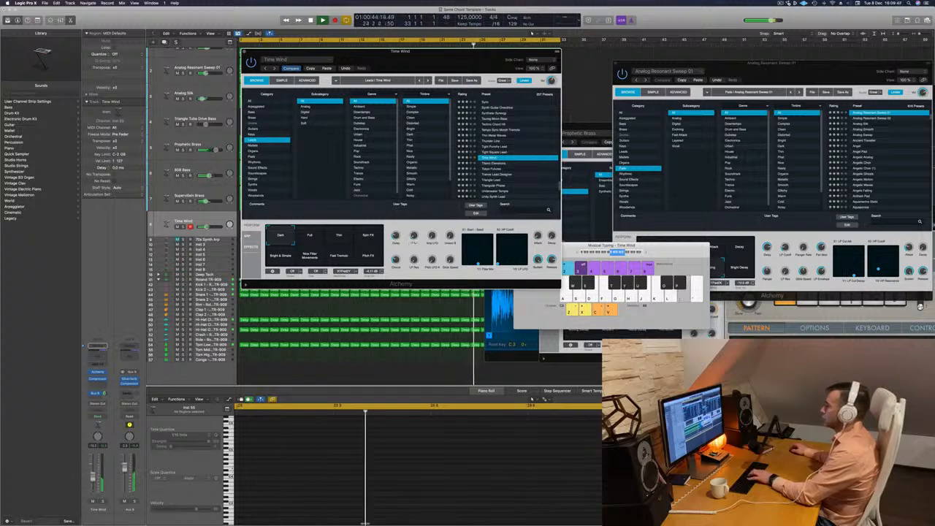
Play Time Wind with its Dark variation, compare the Full and Thin variations and choose Full.
{"action": "key", "text": "p"}
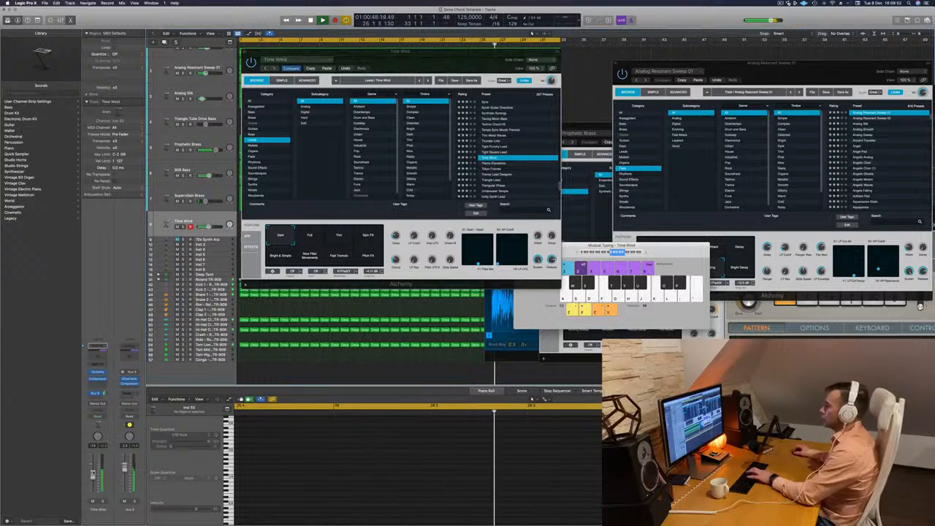
{"action": "key", "text": "semicolon"}
{"action": "key", "text": "k"}
{"action": "key", "text": "k"}
{"action": "key", "text": "l"}
{"action": "key", "text": "semicolon"}
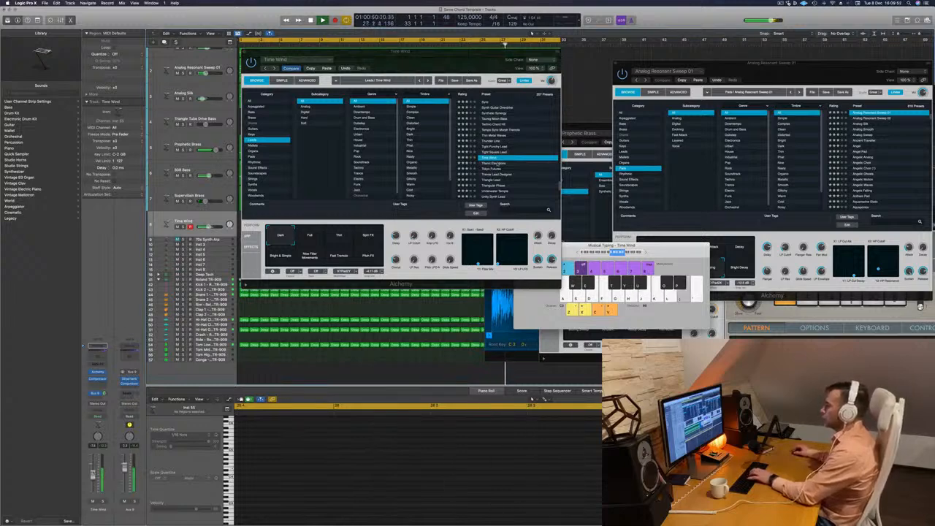
{"action": "left_click", "coordinate": [320, 238]}
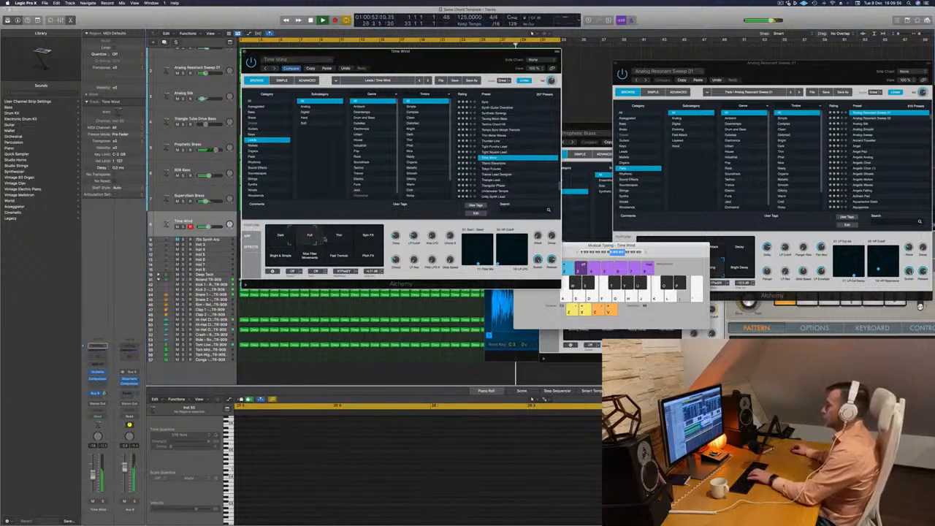
{"action": "left_click", "coordinate": [337, 239]}
{"action": "left_click", "coordinate": [309, 239]}
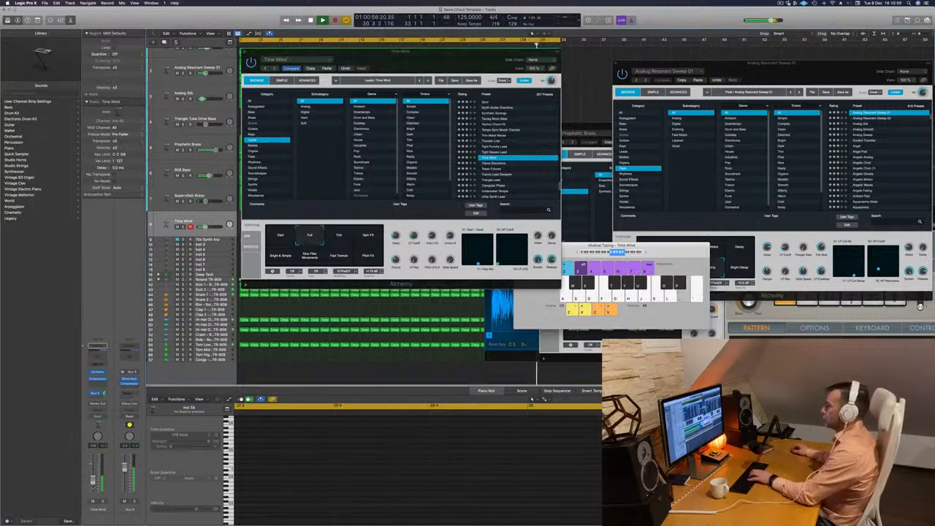
Lower the Time Wind track's volume and rehearse a lead melody with the Full variation over the loop.
{"action": "key", "text": "a"}
{"action": "key", "text": "s"}
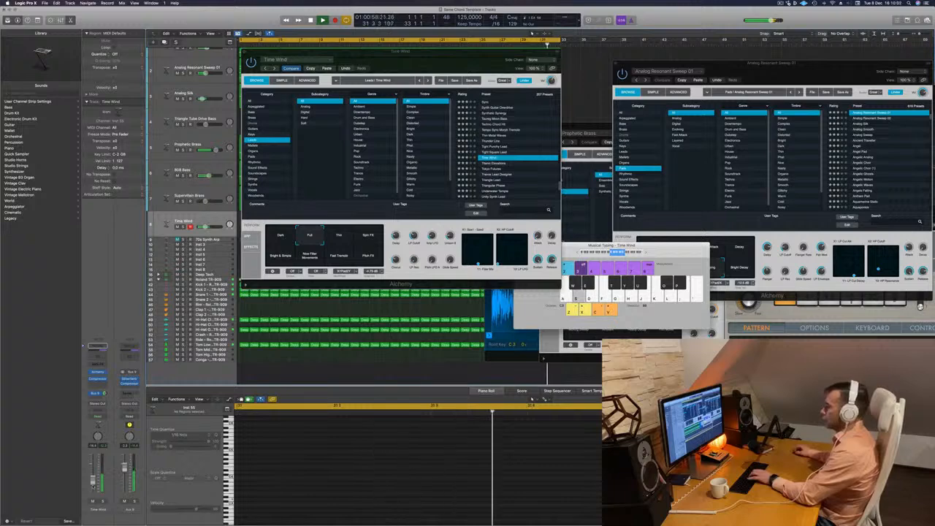
{"action": "key", "text": "d"}
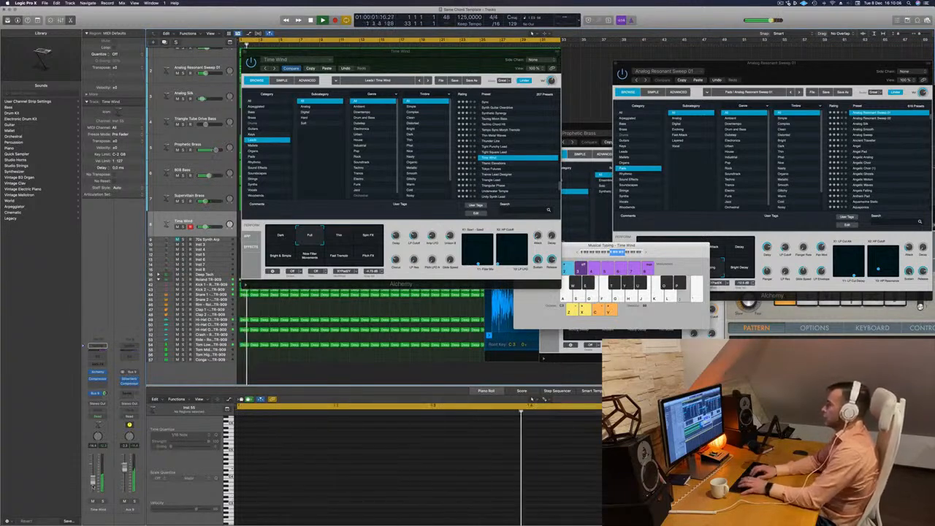
{"action": "key", "text": "k"}
{"action": "key", "text": "l"}
{"action": "key", "text": "k"}
{"action": "key", "text": "l"}
{"action": "key", "text": "k"}
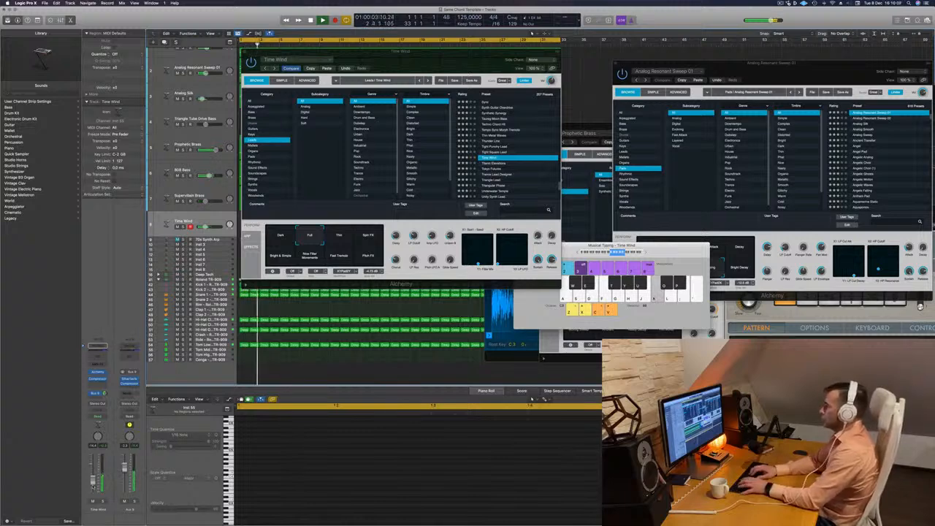
{"action": "key", "text": "f"}
{"action": "key", "text": "d"}
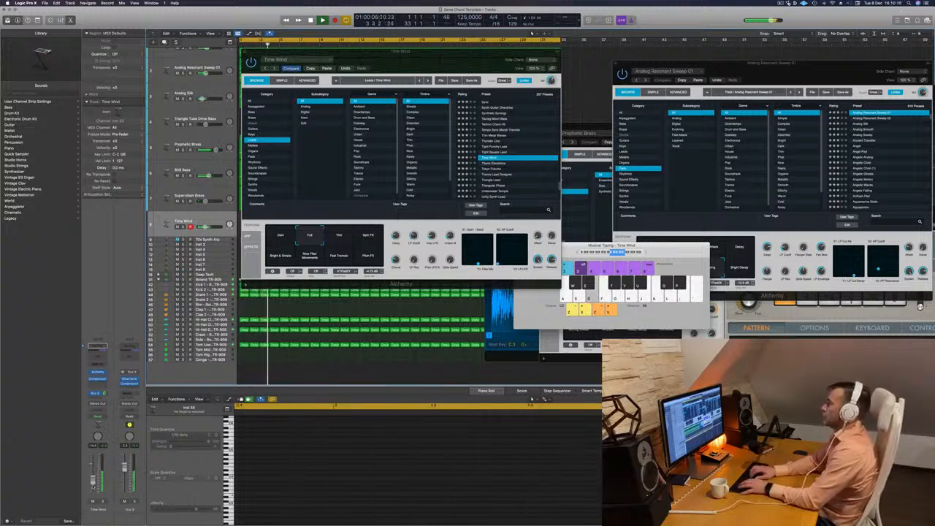
{"action": "key", "text": "d"}
{"action": "key", "text": "s"}
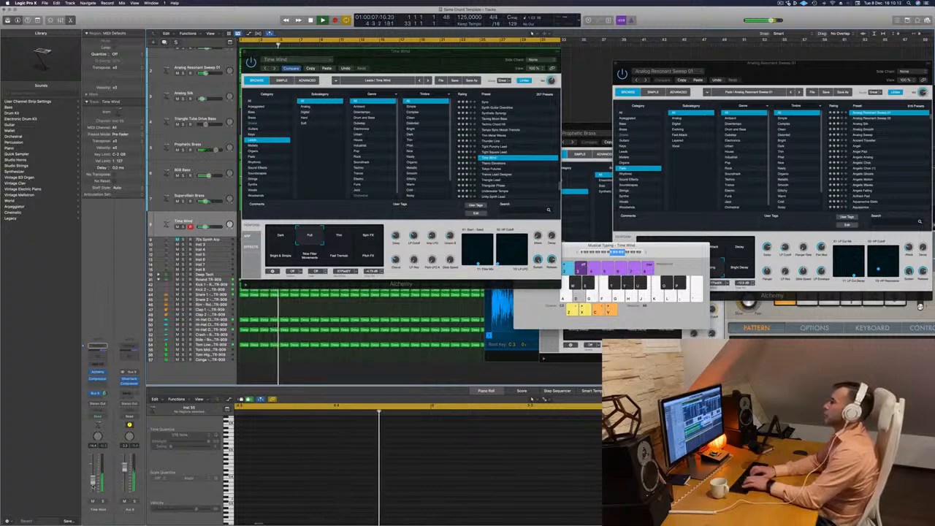
{"action": "key", "text": "semicolon"}
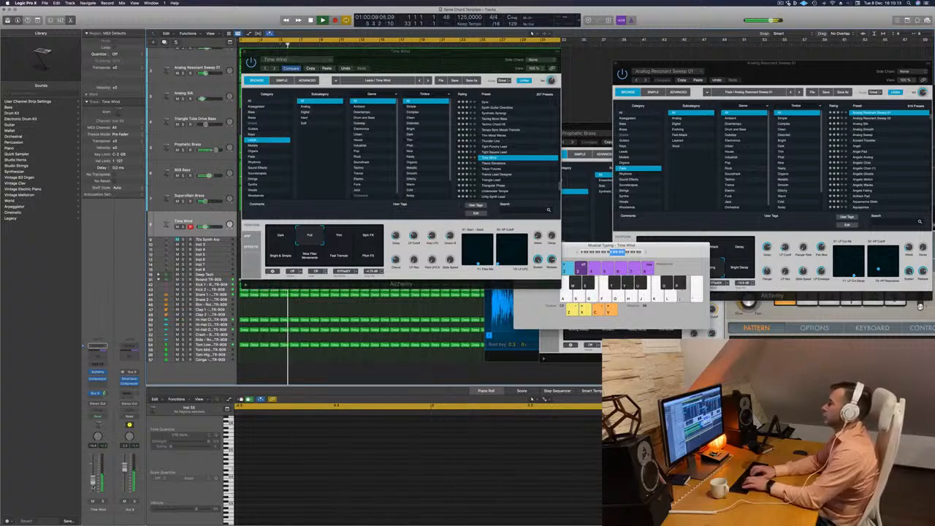
{"action": "key", "text": "d"}
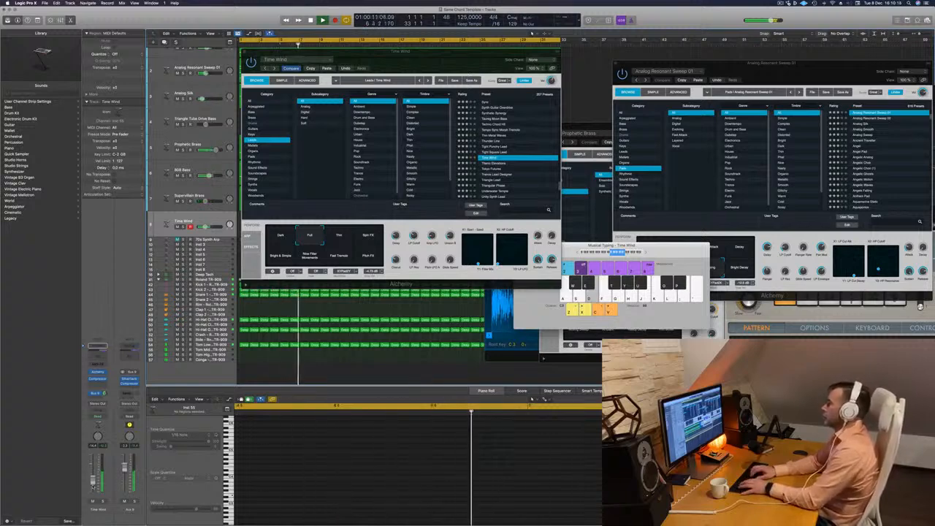
{"action": "key", "text": "d"}
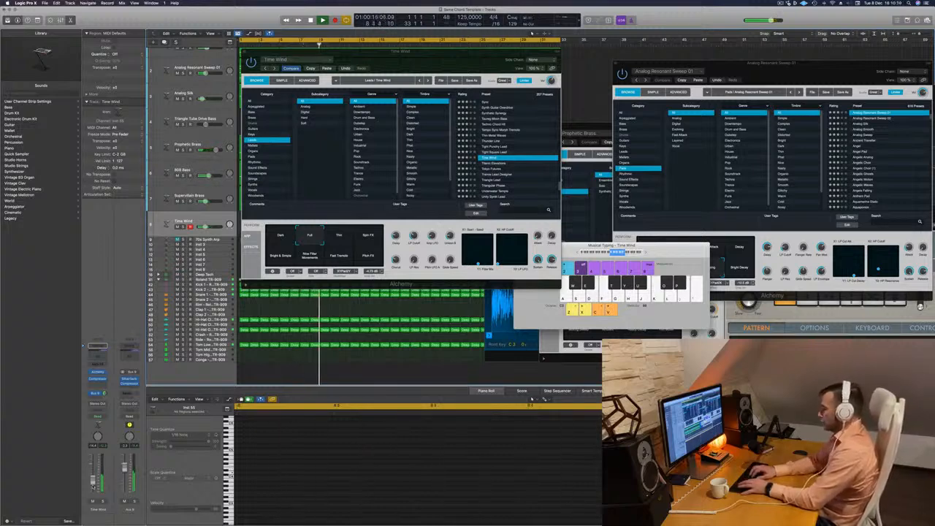
Record a lead melody take on the Time Wind track over the loop.
{"action": "key", "text": "d"}
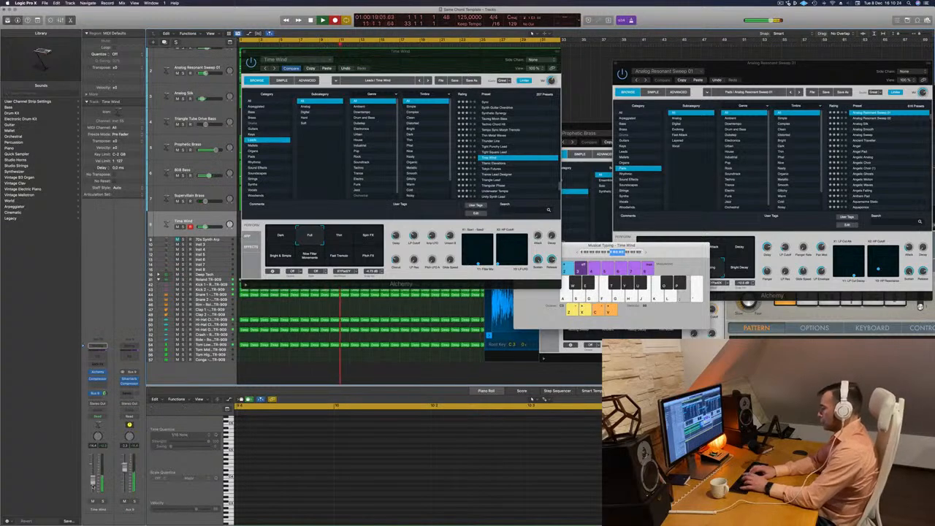
{"action": "key", "text": "d"}
{"action": "key", "text": "semicolon"}
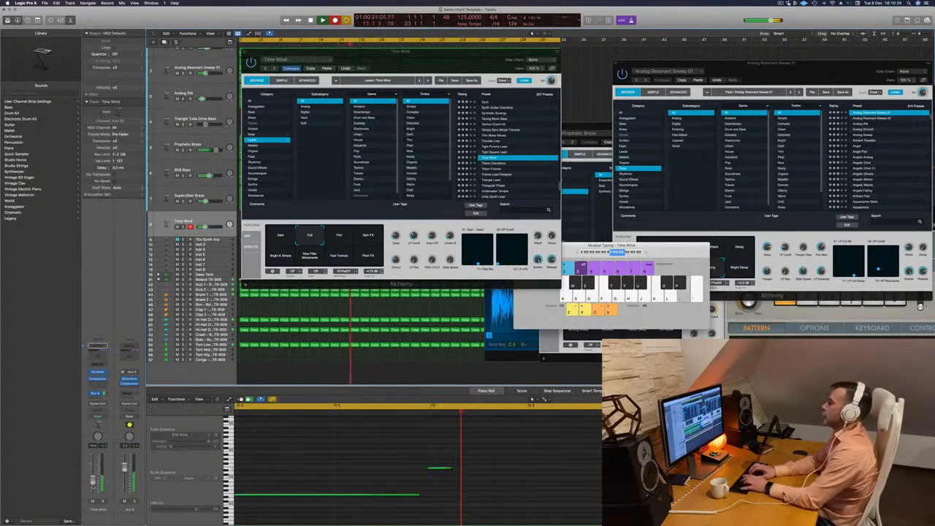
{"action": "key", "text": "d"}
{"action": "key", "text": "l"}
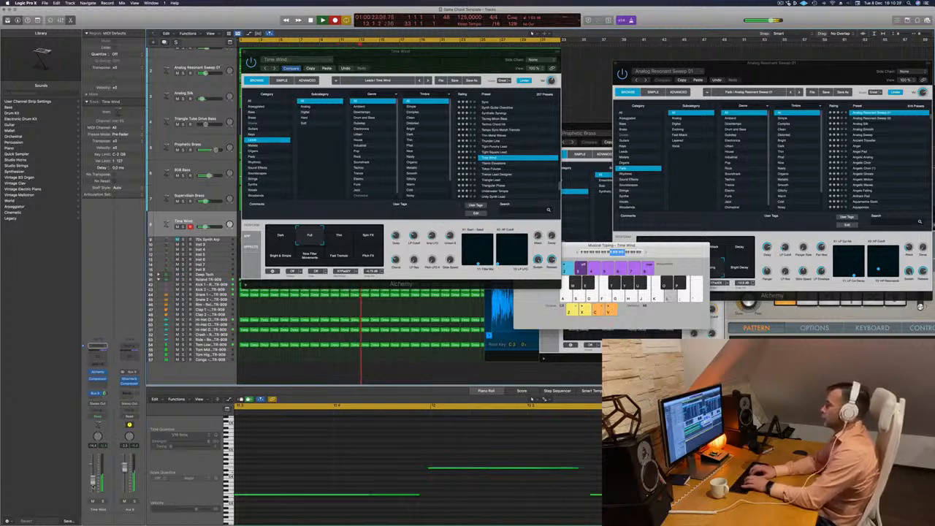
{"action": "key", "text": "d"}
{"action": "key", "text": "semicolon"}
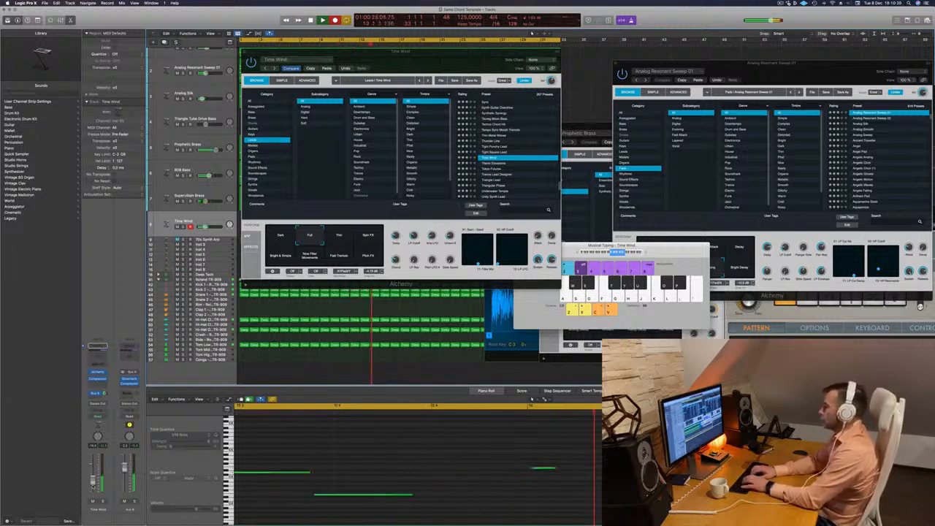
{"action": "key", "text": "d"}
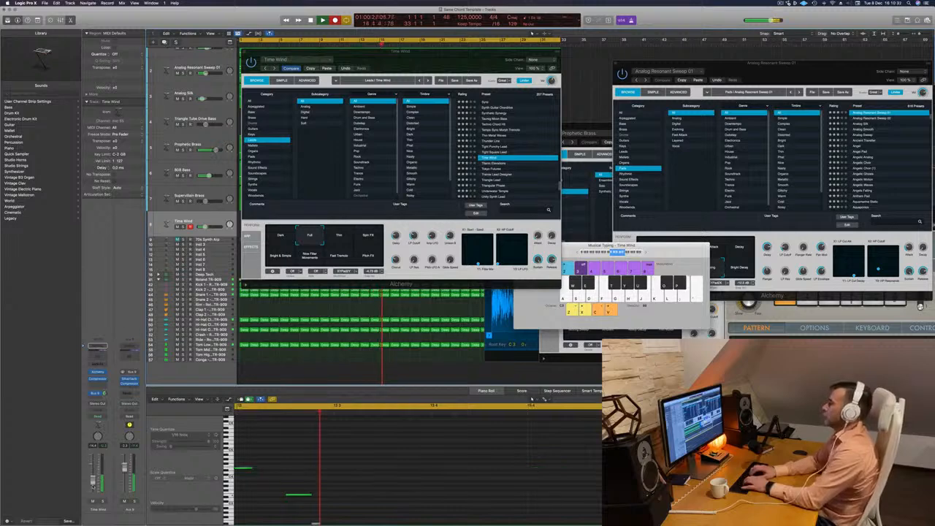
{"action": "key", "text": "semicolon"}
{"action": "key", "text": "d"}
{"action": "key", "text": "semicolon"}
{"action": "key", "text": "d"}
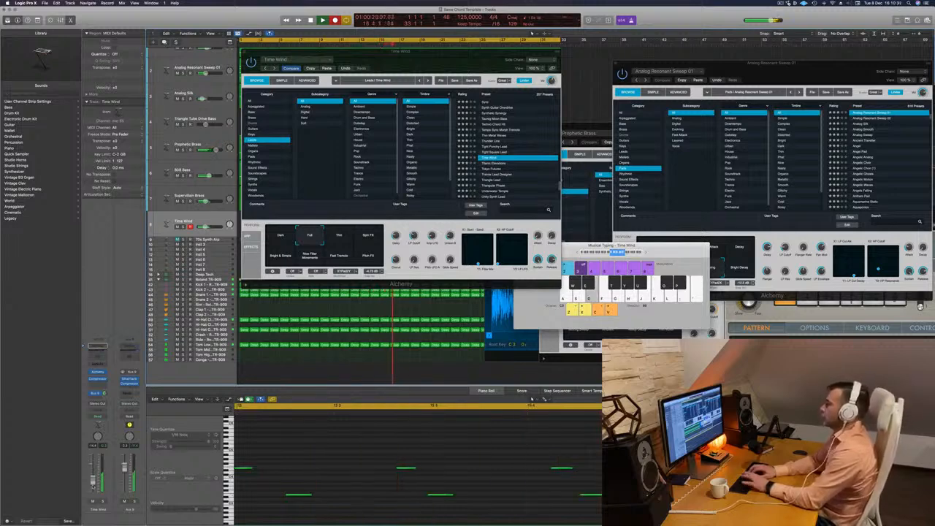
{"action": "key", "text": "semicolon"}
{"action": "key", "text": "d"}
{"action": "key", "text": "semicolon"}
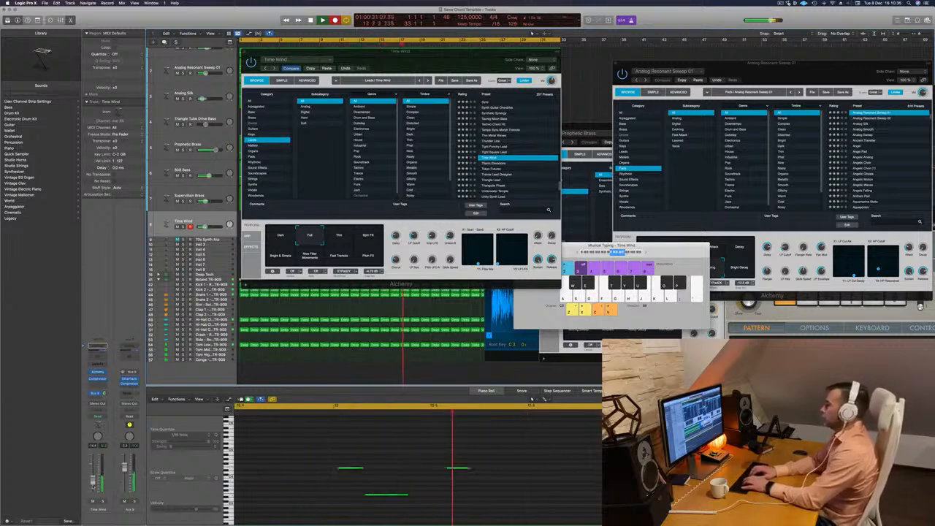
{"action": "key", "text": "d"}
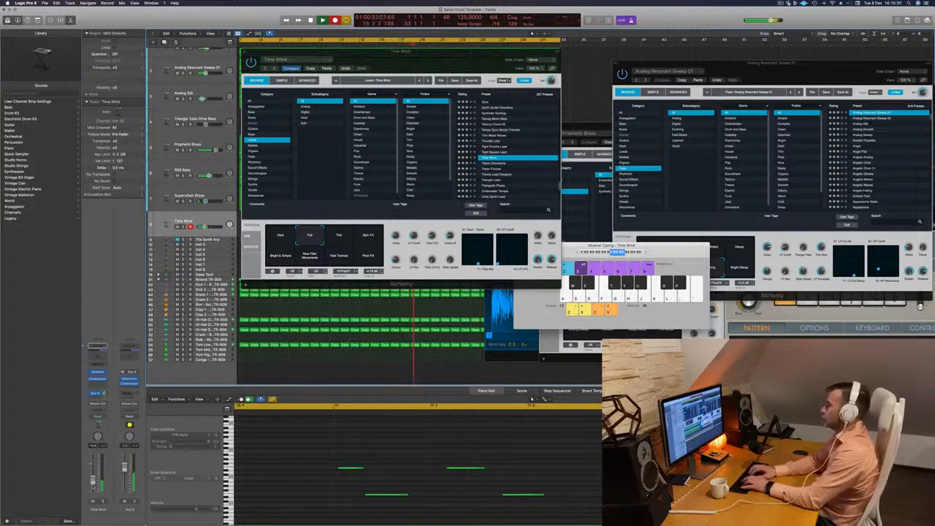
{"action": "key", "text": "semicolon"}
{"action": "key", "text": "d"}
{"action": "key", "text": "semicolon"}
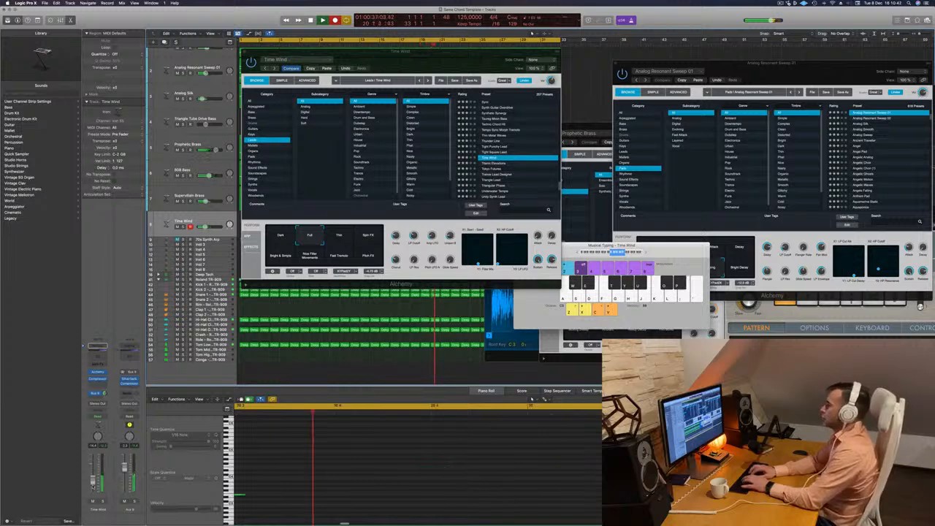
{"action": "key", "text": "k"}
{"action": "key", "text": "space"}
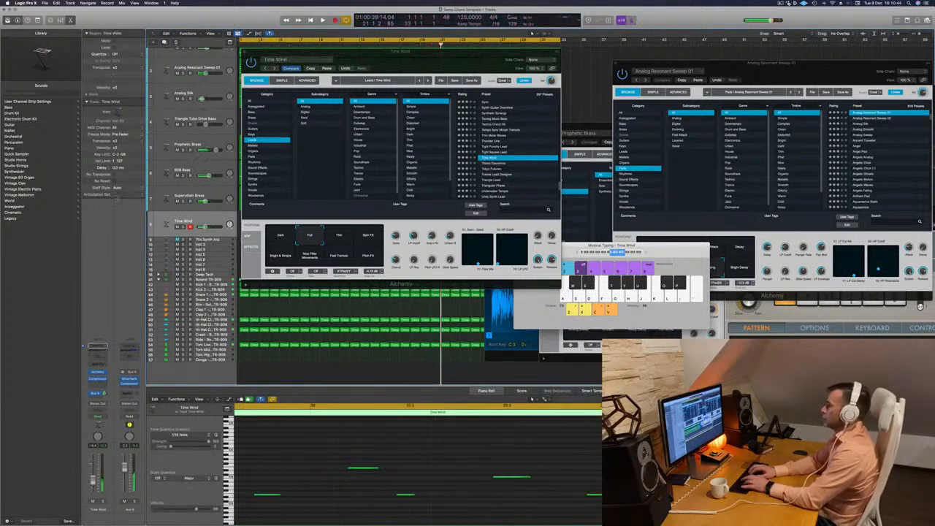
Split the recorded Time Wind region, move a two-bar section to bar 1 and nudge one of its notes earlier.
{"action": "left_click_drag", "start_coordinate": [413, 61], "coordinate": [754, 90]}
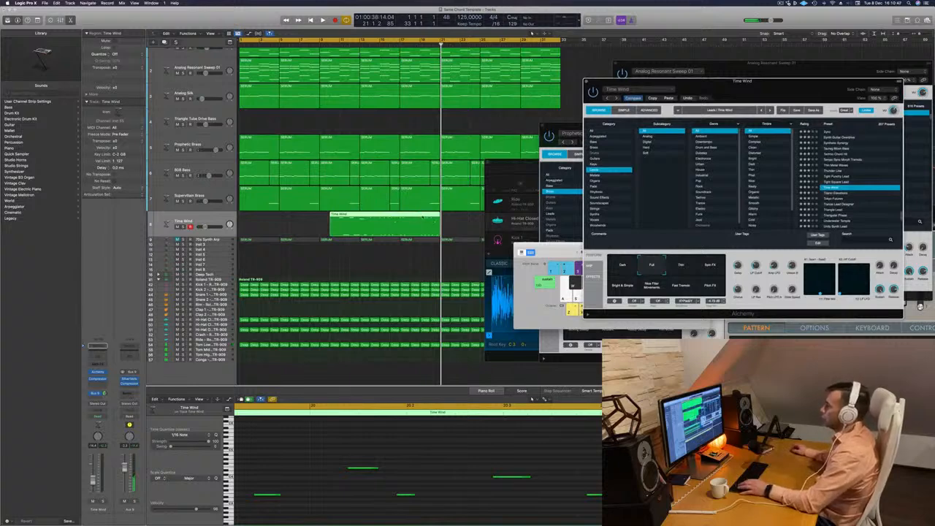
{"action": "left_click", "coordinate": [420, 222], "text": "super"}
{"action": "double_click", "coordinate": [420, 222]}
{"action": "left_click", "coordinate": [402, 222]}
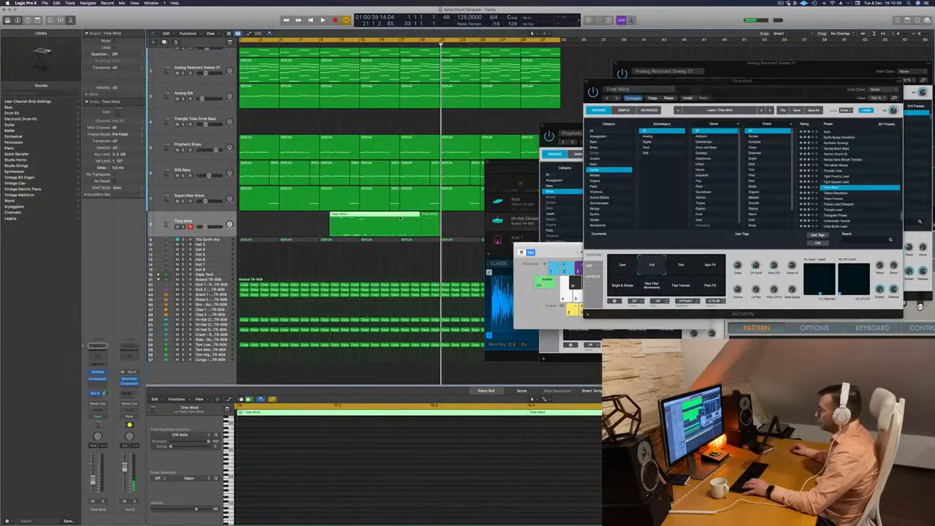
{"action": "key", "text": "Return"}
{"action": "left_click_drag", "start_coordinate": [394, 218], "coordinate": [249, 222]}
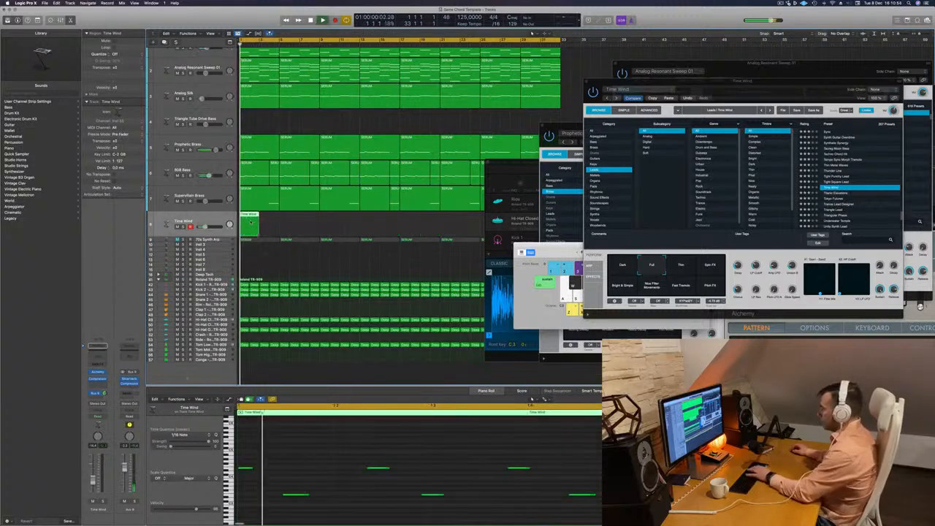
{"action": "key", "text": "space"}
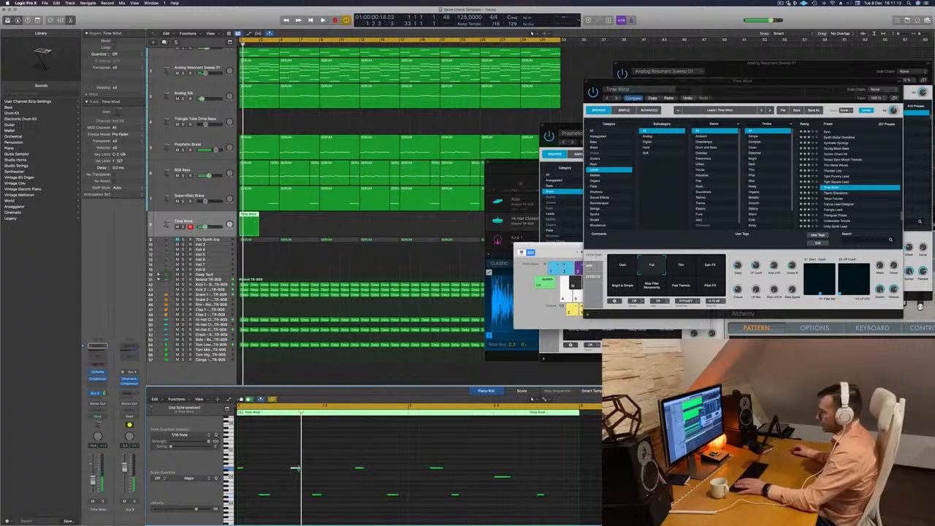
{"action": "key", "text": "alt+Left"}
{"action": "key", "text": "alt+Left"}
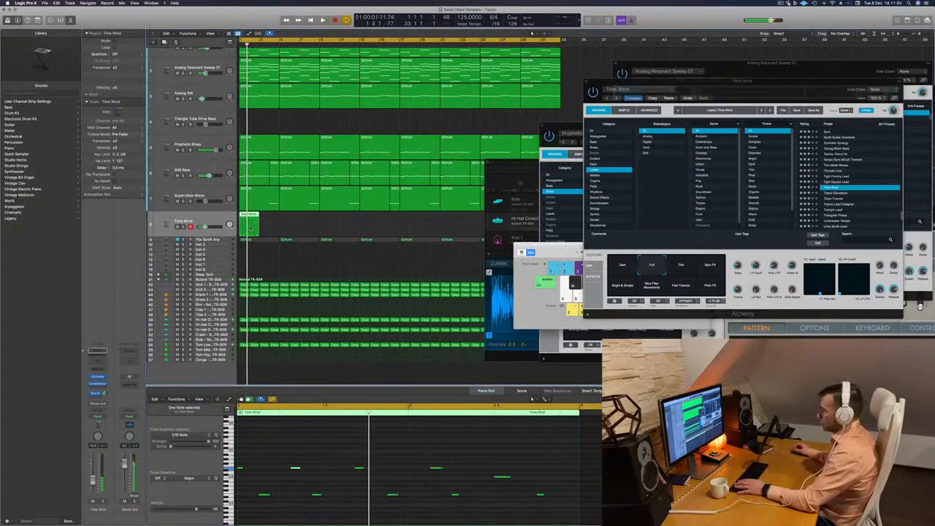
Delete the Time Wind region at bar 1 and record a new lead melody take over the loop from about bar 9.
{"action": "key", "text": "Delete"}
{"action": "key", "text": "space"}
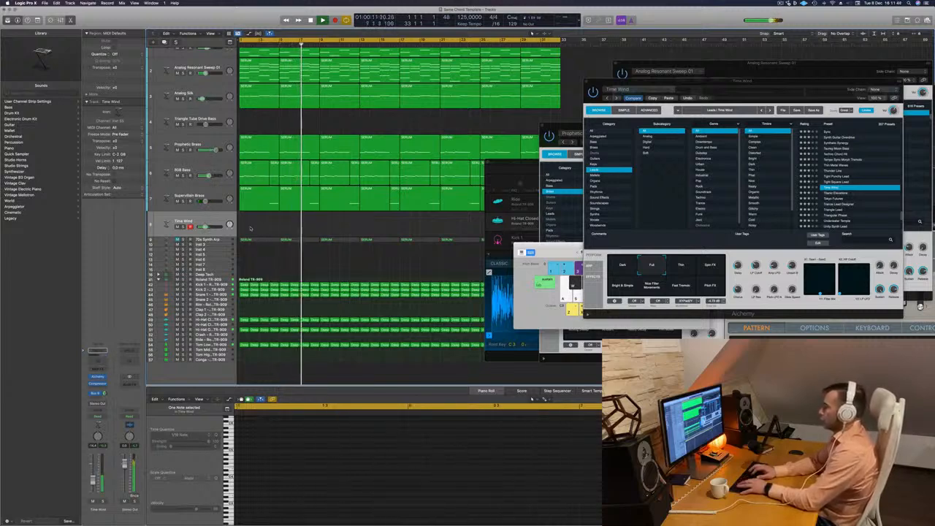
{"action": "key", "text": "r"}
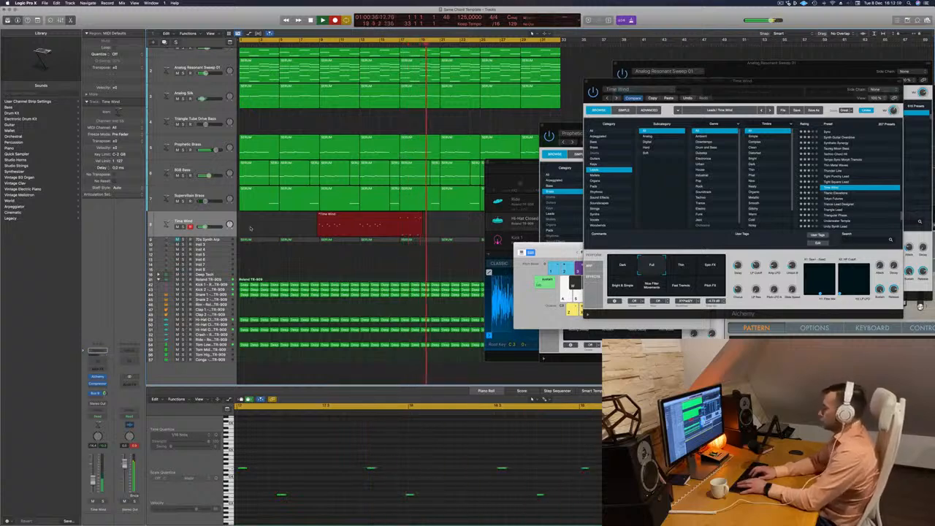
{"action": "key", "text": "space"}
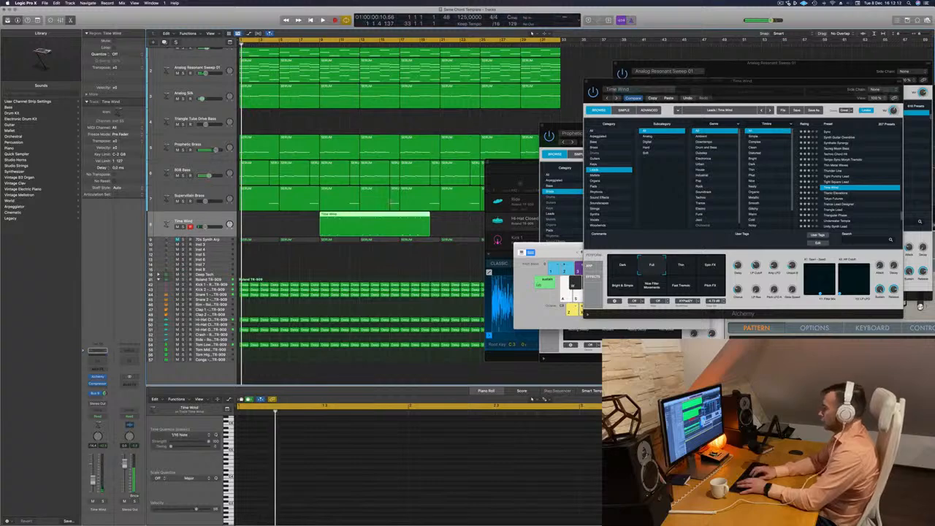
Split the new Time Wind region at bar 17, delete its first part and move the remaining part to bar 1.
{"action": "left_click", "coordinate": [400, 216]}
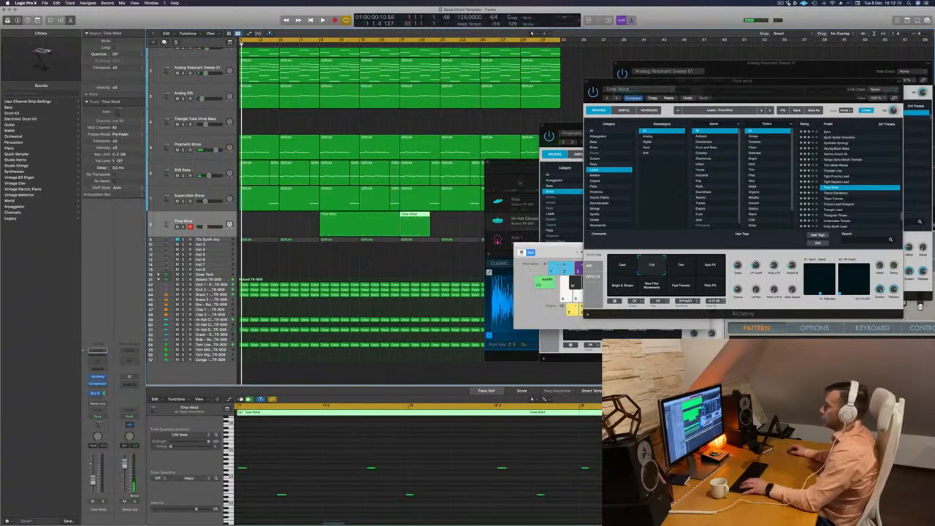
{"action": "left_click", "coordinate": [379, 215]}
{"action": "key", "text": "Delete"}
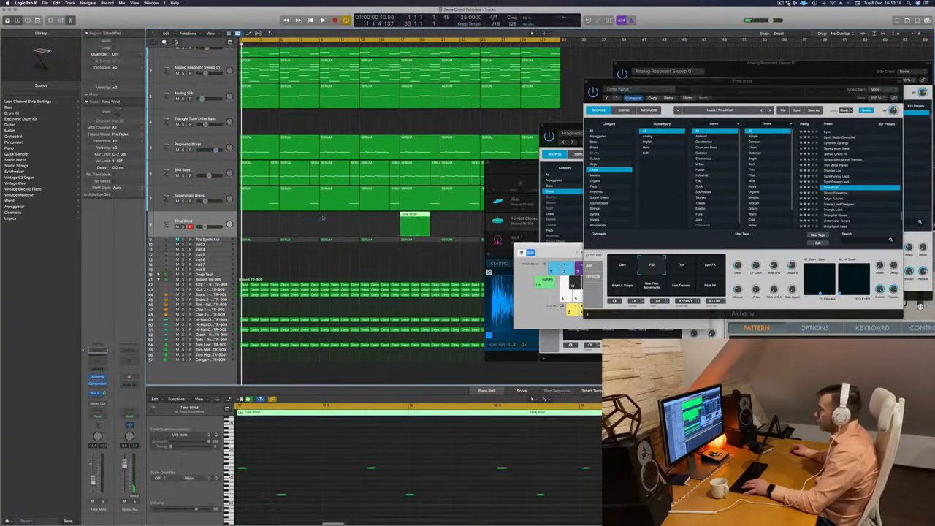
{"action": "left_click_drag", "start_coordinate": [405, 216], "coordinate": [249, 219]}
{"action": "key", "text": "space"}
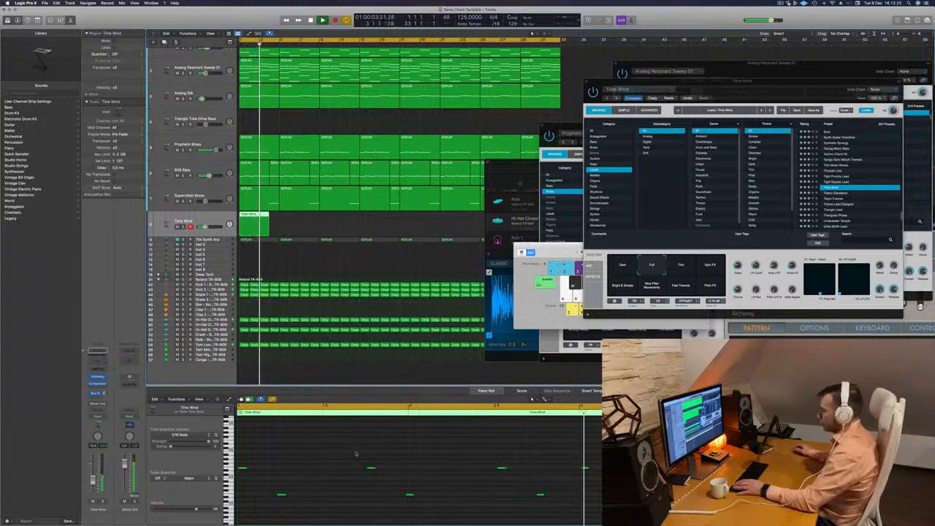
Lower the melody note at bar 3 to the lower pitch and quantize all the region's notes to 1/16 Note.
{"action": "left_click_drag", "start_coordinate": [577, 455], "coordinate": [600, 495]}
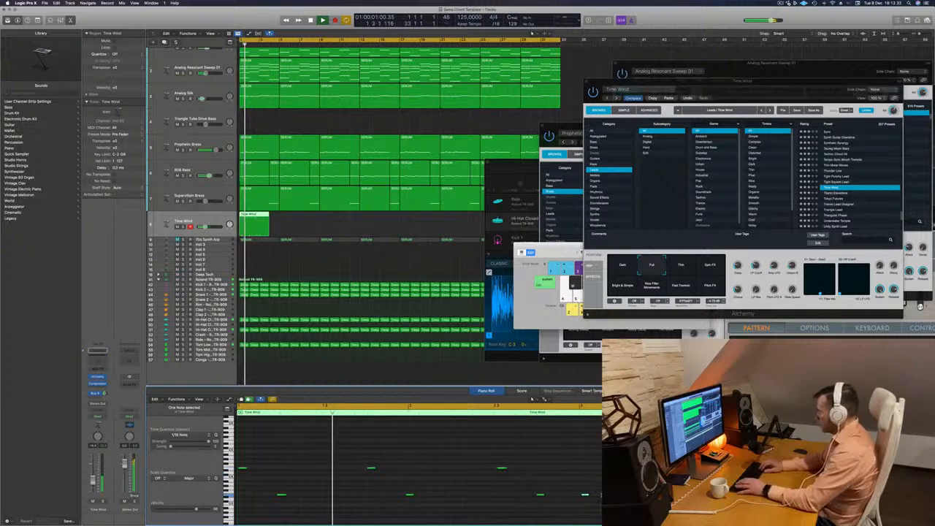
{"action": "key", "text": "super+a"}
{"action": "key", "text": "q"}
{"action": "key", "text": "space"}
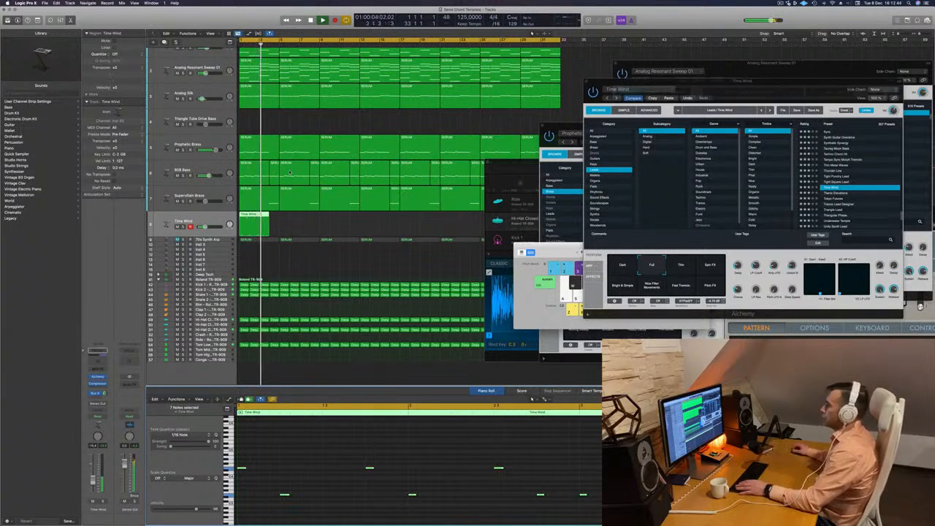
{"action": "key", "text": "Return"}
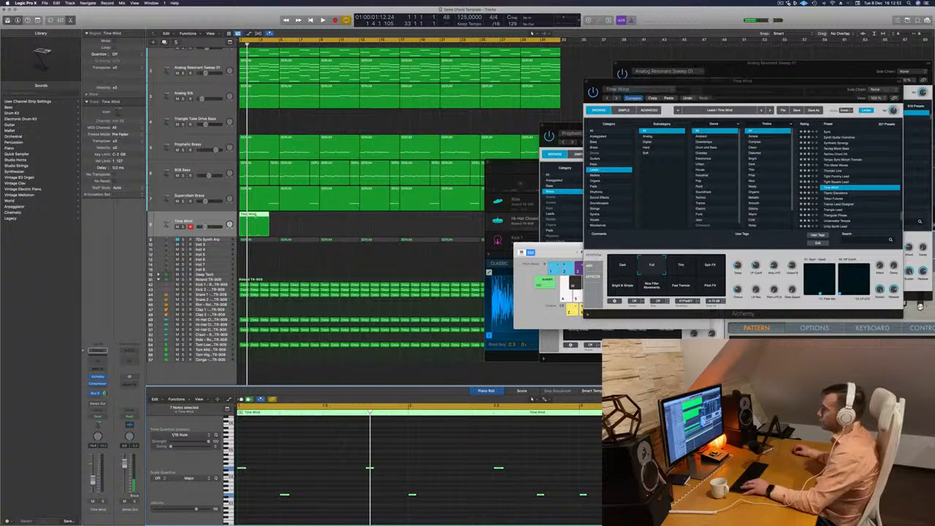
{"action": "left_click", "coordinate": [255, 216]}
{"action": "left_click", "coordinate": [256, 217]}
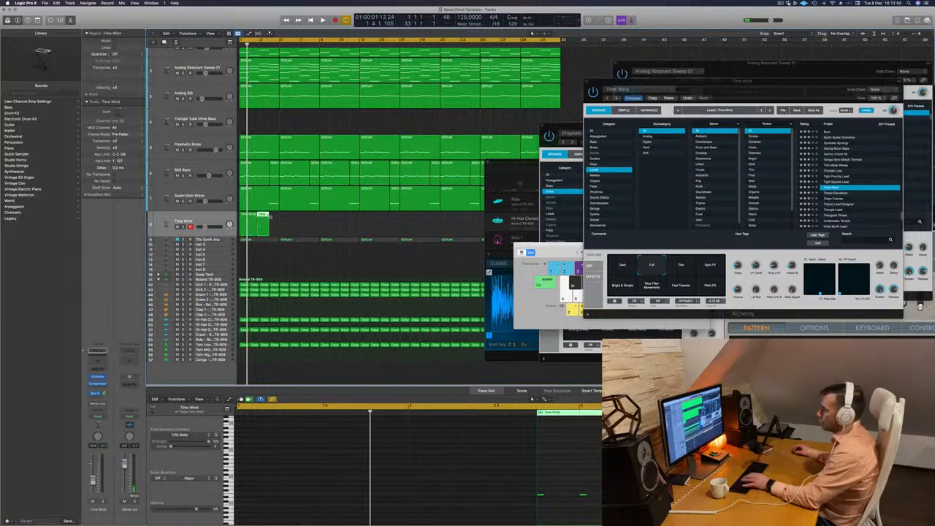
{"action": "key", "text": "super+z"}
Split the Time Wind region at bar 3 and delete the part after it, keeping a two-bar melody.
{"action": "key", "text": "super+Right"}
{"action": "key", "text": "super+Right"}
{"action": "key", "text": "super+Right"}
{"action": "key", "text": "super+Right"}
{"action": "key", "text": "super+Right"}
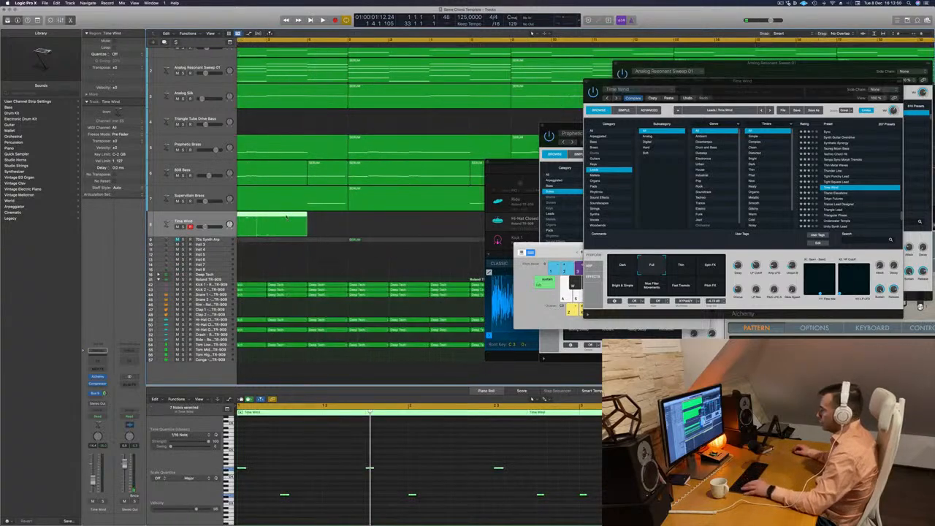
{"action": "double_click", "coordinate": [266, 220]}
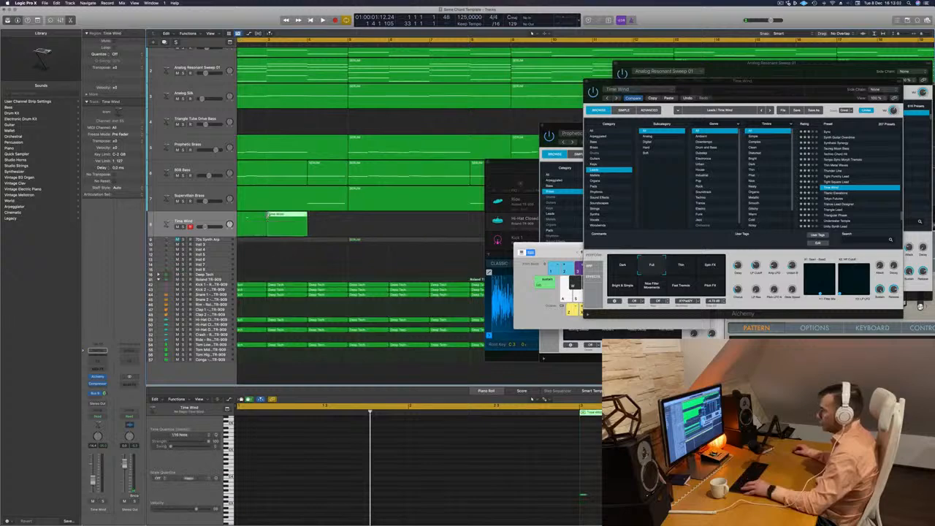
{"action": "key", "text": "Delete"}
Repeat the two-bar Time Wind region three times so the melody fills bars 1 to 8.
{"action": "key", "text": "super+Left"}
{"action": "key", "text": "super+Left"}
{"action": "key", "text": "super+Left"}
{"action": "key", "text": "super+Left"}
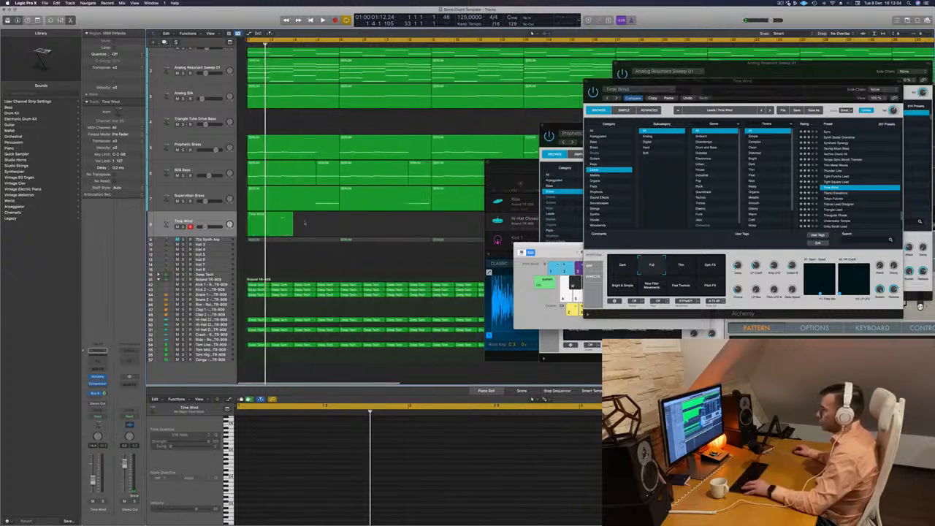
{"action": "key", "text": "space"}
{"action": "left_click", "coordinate": [258, 215]}
{"action": "mouse_move", "coordinate": [262, 219]}
{"action": "left_mouse_down"}
{"action": "mouse_move", "coordinate": [308, 220]}
{"action": "mouse_move", "coordinate": [244, 215]}
{"action": "mouse_move", "coordinate": [267, 216]}
{"action": "left_mouse_up"}
{"action": "key", "text": "super+Left"}
{"action": "key", "text": "super+Left"}
{"action": "key", "text": "super+Left"}
{"action": "key", "text": "super+Left"}
{"action": "key", "text": "space"}
{"action": "key", "text": "space"}
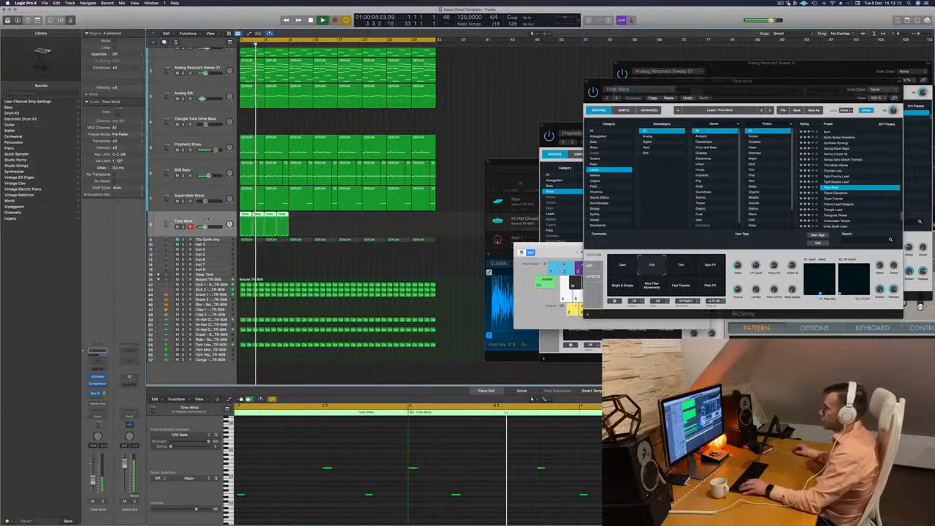
Play the eight-bar melody from the start and open the Time Wind track's Alchemy instrument.
{"action": "key", "text": "Return"}
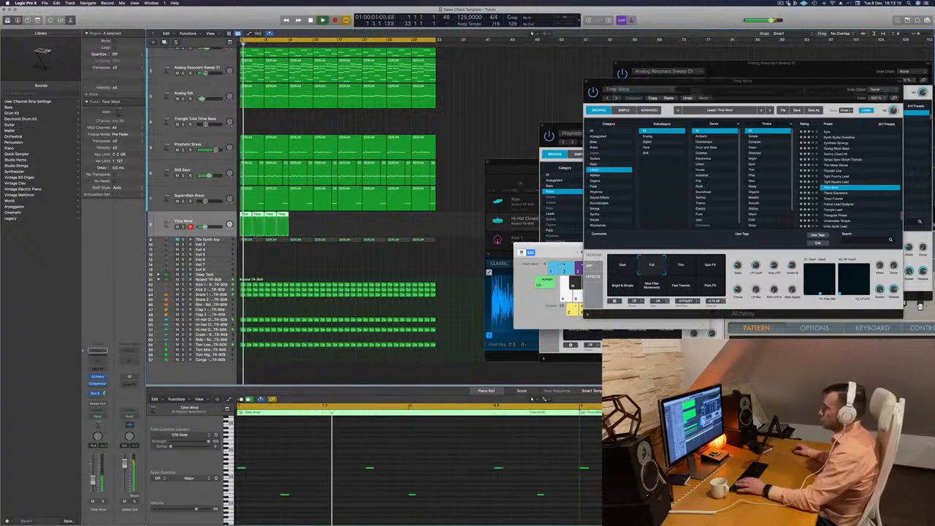
{"action": "key", "text": "Return"}
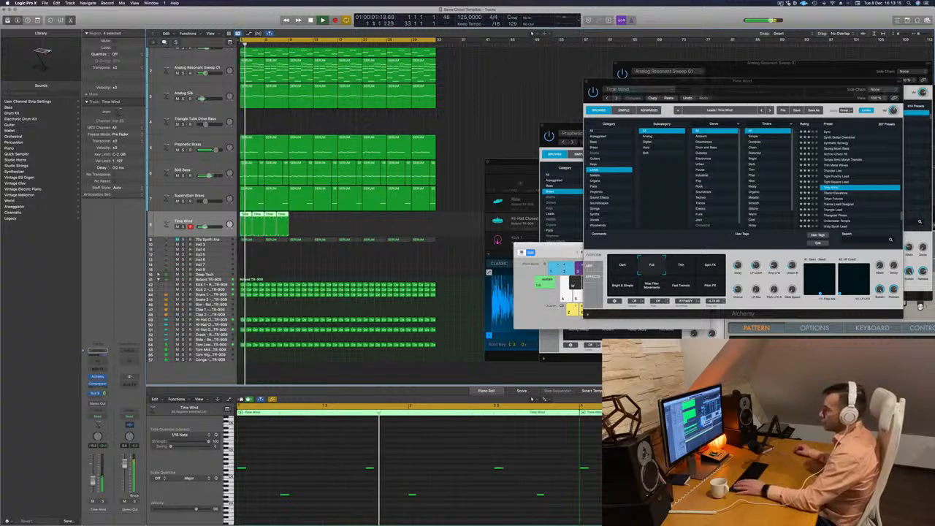
{"action": "key", "text": "Return"}
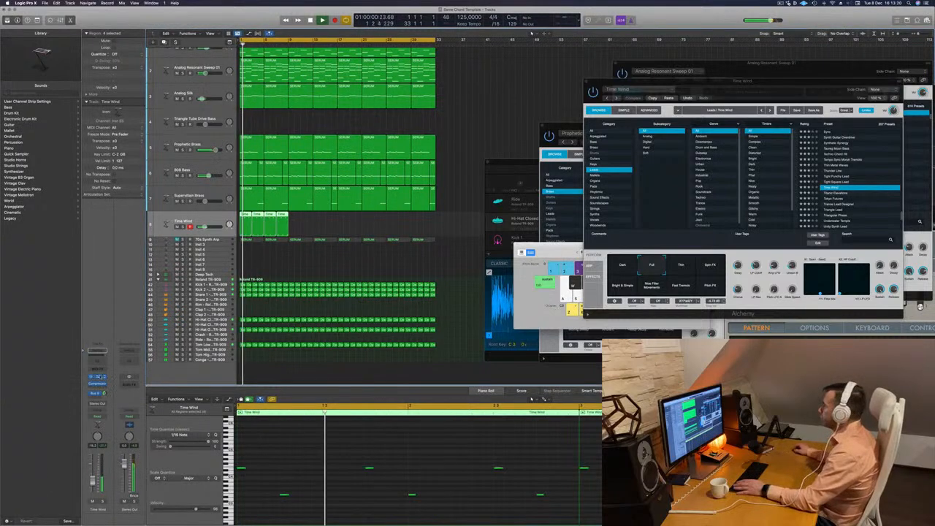
{"action": "left_click", "coordinate": [99, 377]}
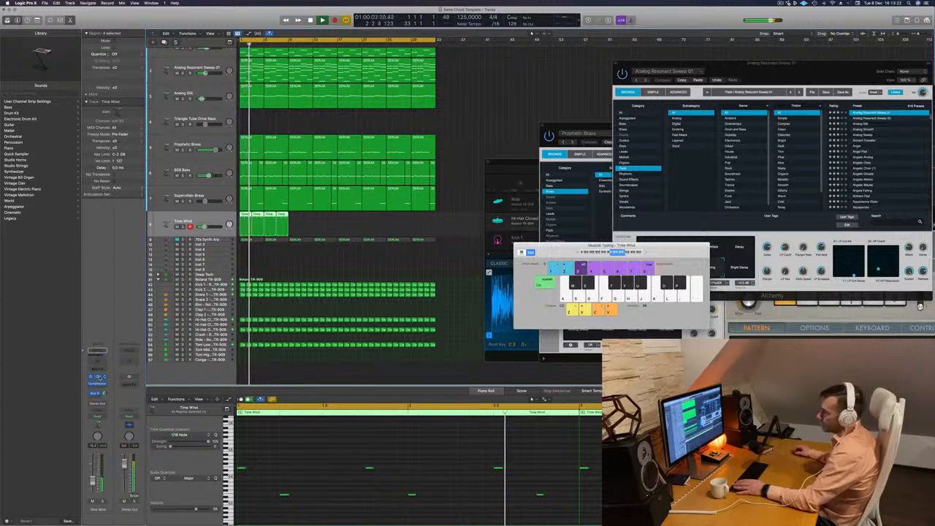
{"action": "left_click", "coordinate": [100, 377]}
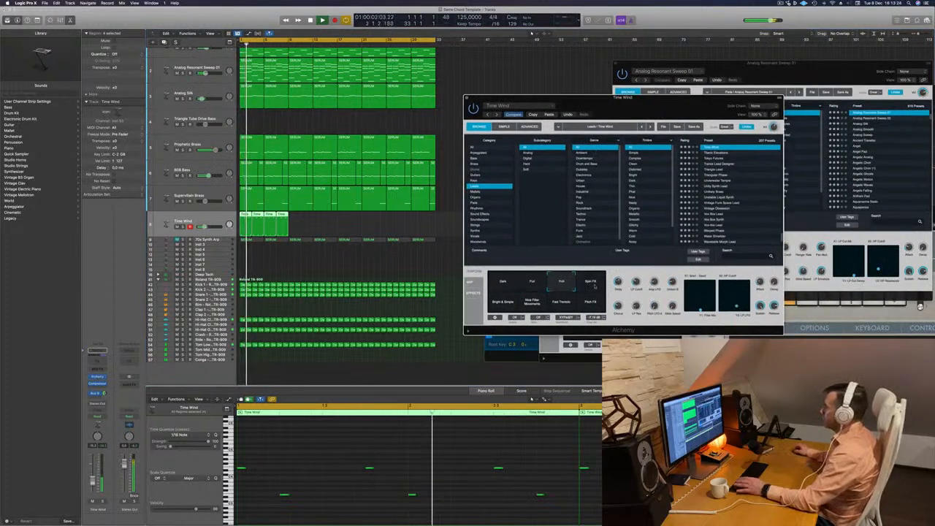
Audition the Time Wind preset's performance snapshots, including Spin FX, Bright & Simple, Fast Tremolo and Pitch FX, and select Dark.
{"action": "left_click", "coordinate": [593, 285]}
{"action": "left_click", "coordinate": [505, 303]}
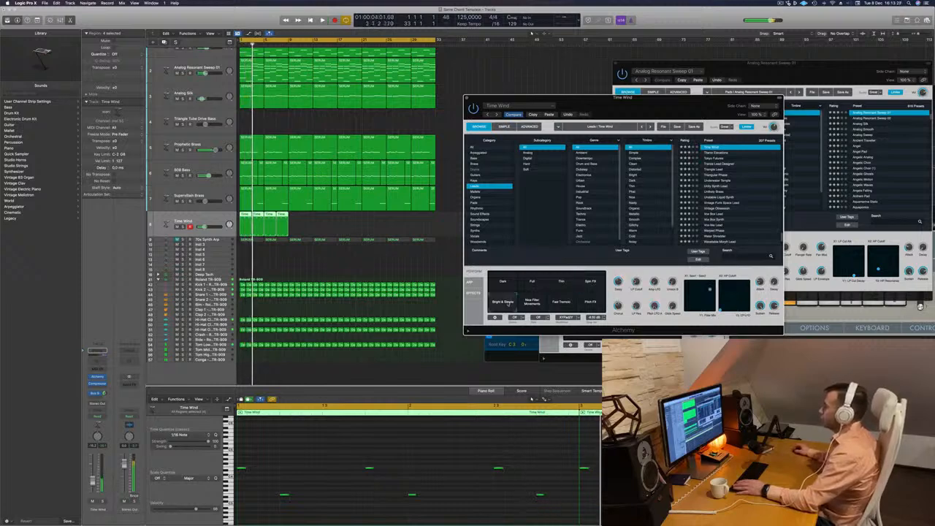
{"action": "left_click", "coordinate": [533, 302]}
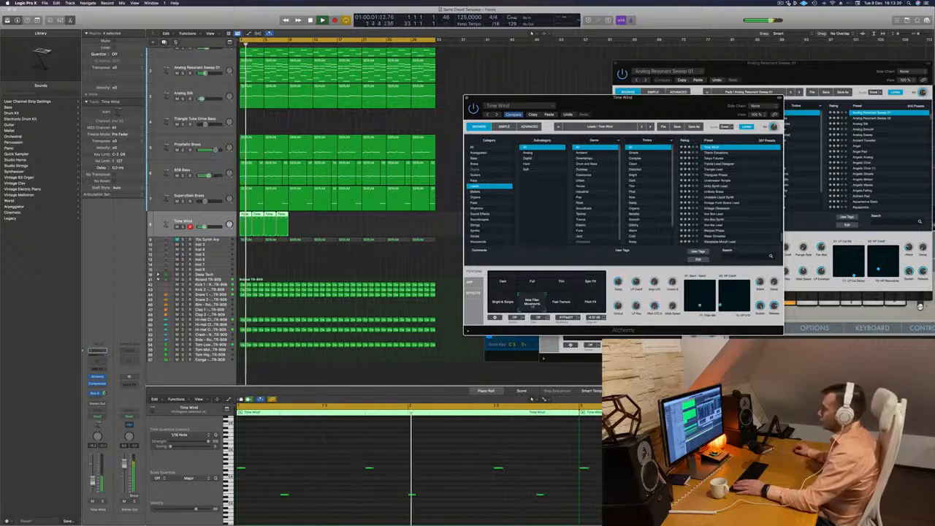
{"action": "left_click_drag", "start_coordinate": [625, 102], "coordinate": [568, 94]}
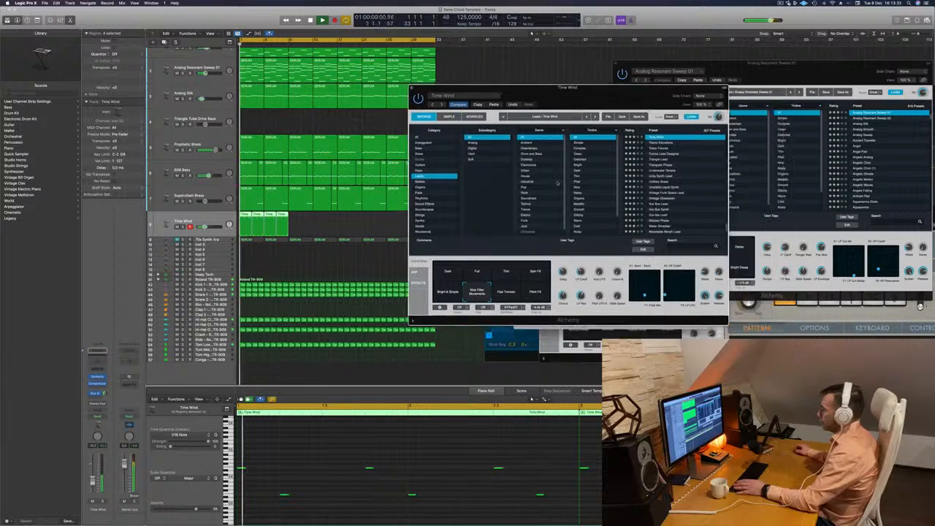
{"action": "left_click", "coordinate": [513, 296]}
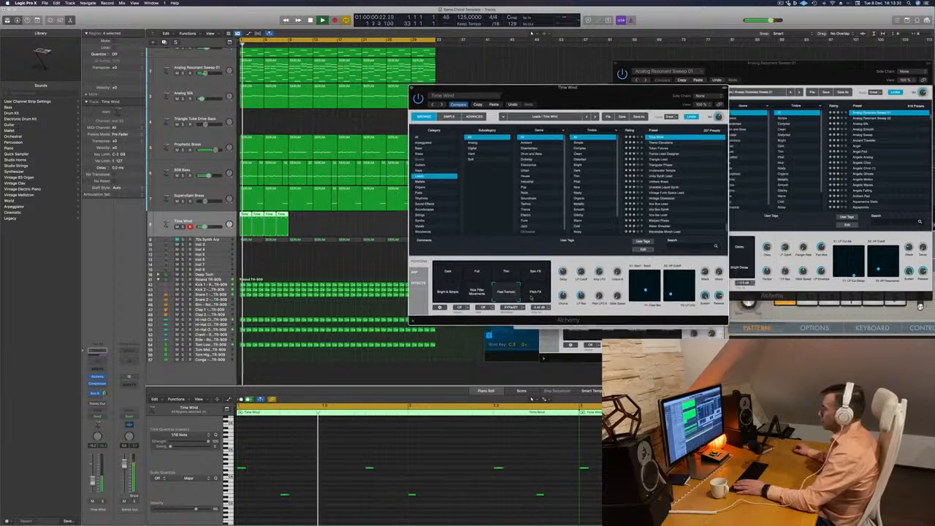
{"action": "left_click", "coordinate": [536, 293]}
{"action": "left_click", "coordinate": [448, 272]}
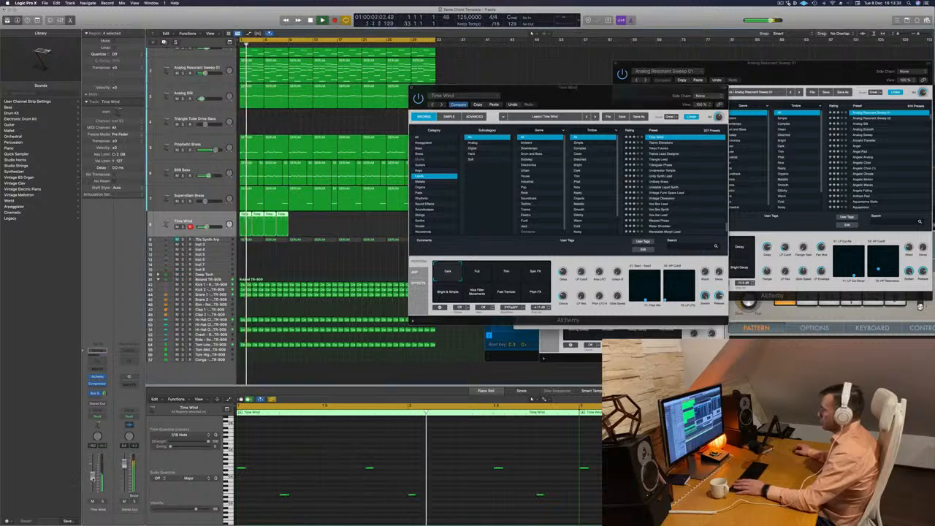
Try all the melody notes one octave higher during playback, and transpose them back down an octave.
{"action": "left_click", "coordinate": [297, 450]}
{"action": "key", "text": "super+a"}
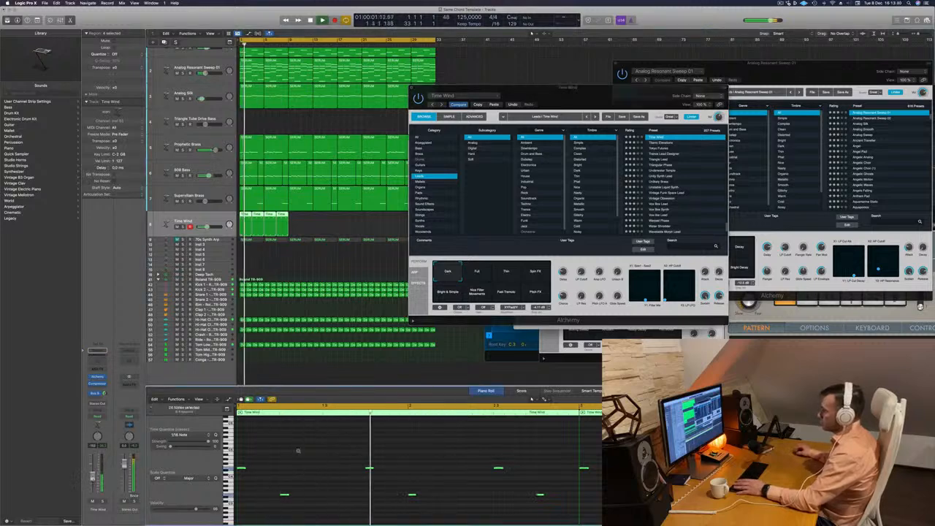
{"action": "key", "text": "alt+shift+Up"}
{"action": "key", "text": "Return"}
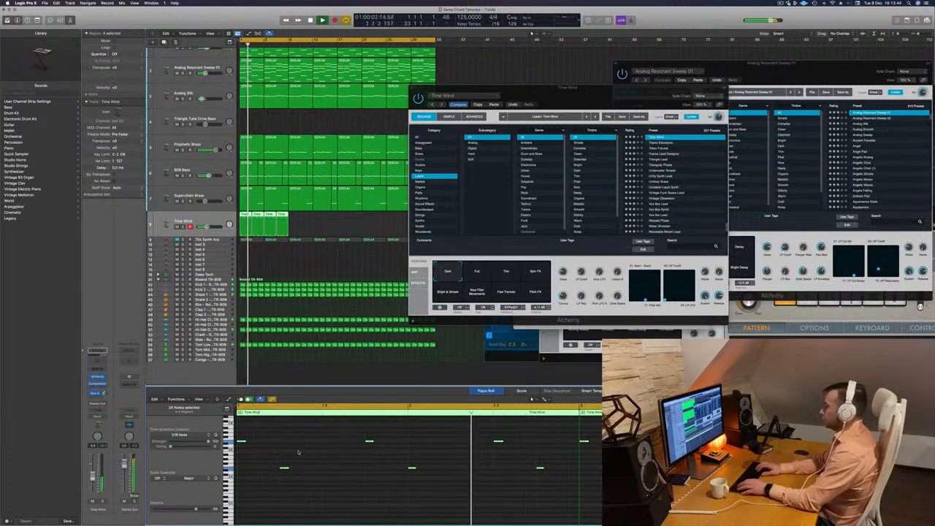
{"action": "key", "text": "alt+shift+Down"}
{"action": "key", "text": "space"}
{"action": "key", "text": "space"}
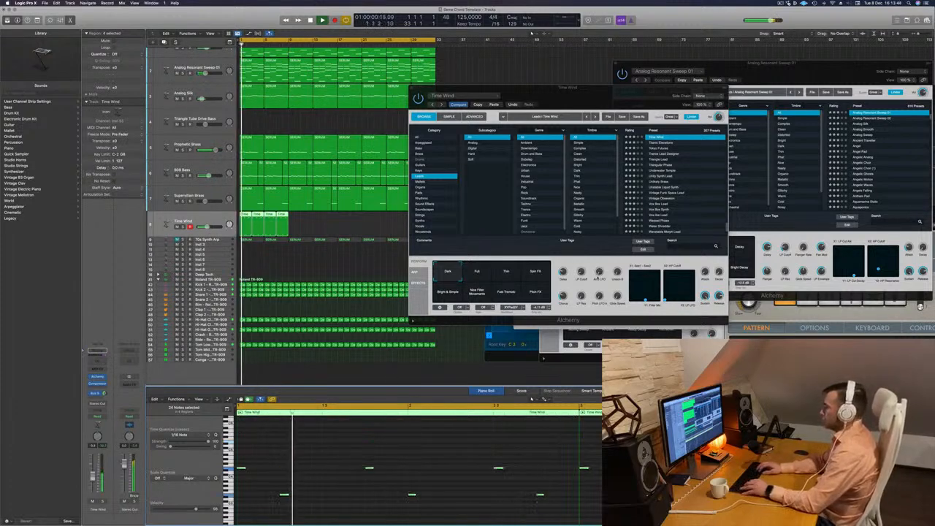
Browse the neighbouring lead presets in Alchemy and load Tokyo Futures on the melody track.
{"action": "left_click", "coordinate": [658, 143]}
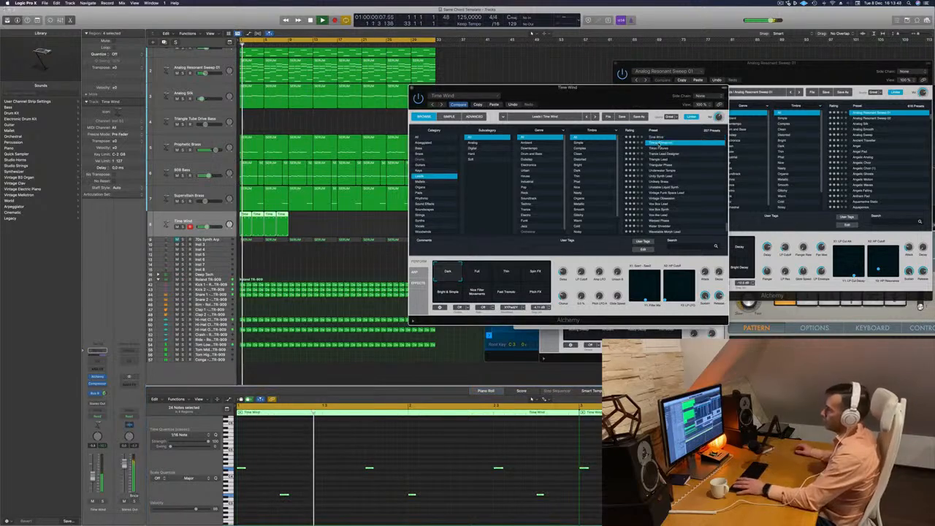
{"action": "left_click_drag", "start_coordinate": [659, 146], "coordinate": [641, 138]}
{"action": "key", "text": "space"}
{"action": "left_click", "coordinate": [641, 143]}
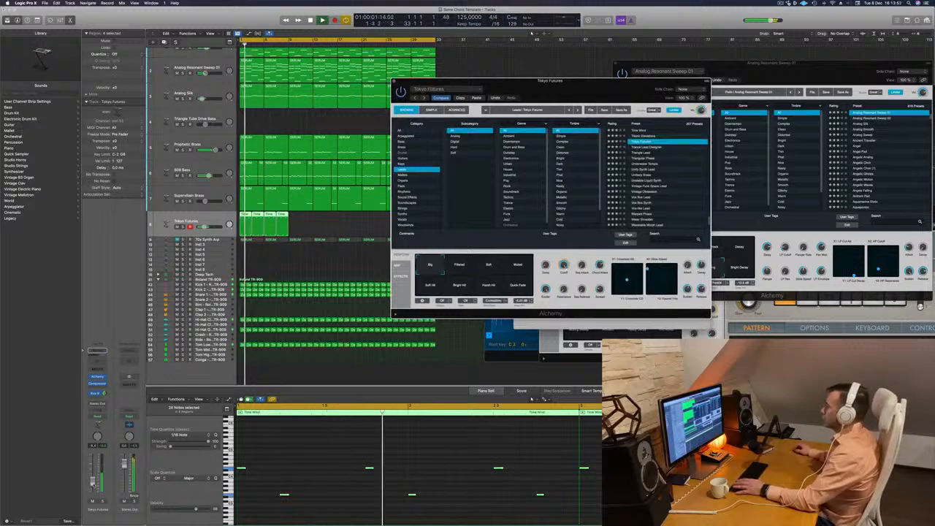
Audition the Tokyo Futures snapshots Soft, Muted, Filtered and Soft Hit against the track, and select Quick Fade.
{"action": "left_click", "coordinate": [489, 265]}
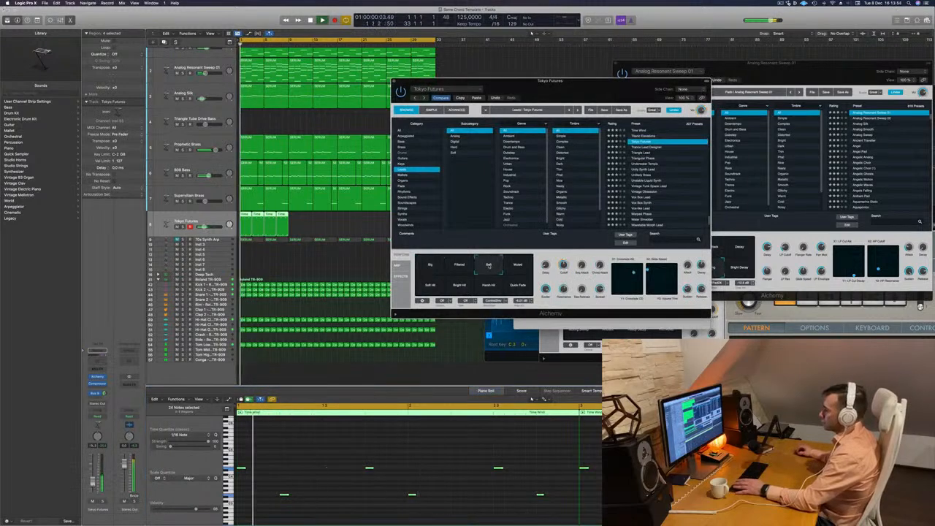
{"action": "key", "text": "space"}
{"action": "key", "text": "space"}
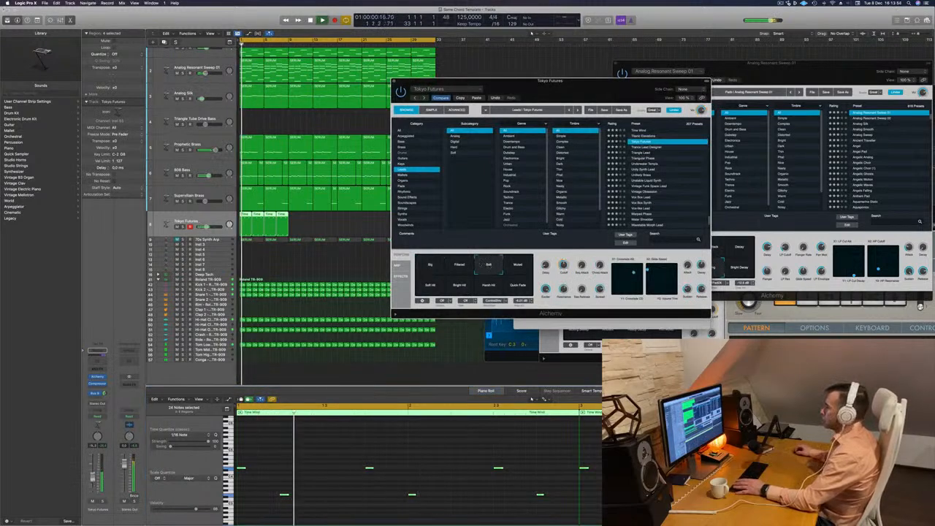
{"action": "left_click", "coordinate": [516, 267]}
{"action": "left_click", "coordinate": [459, 268]}
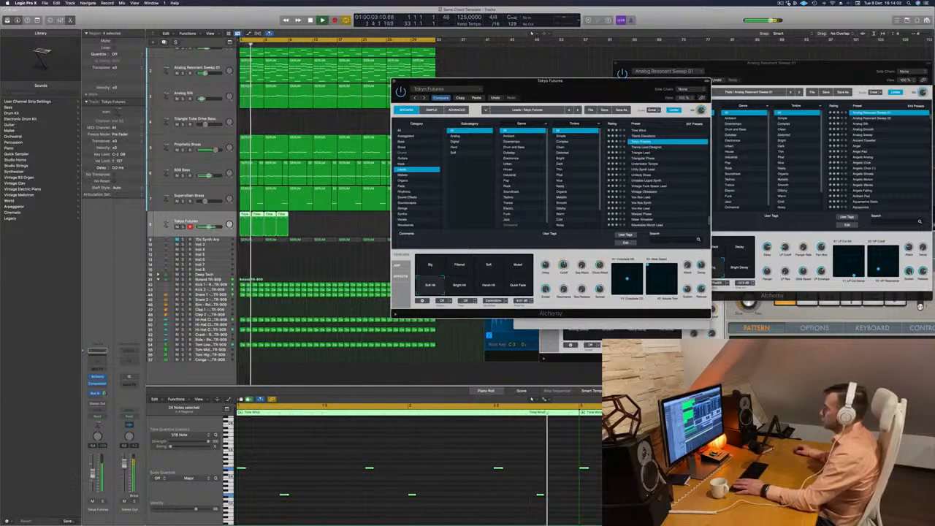
{"action": "left_click", "coordinate": [409, 453]}
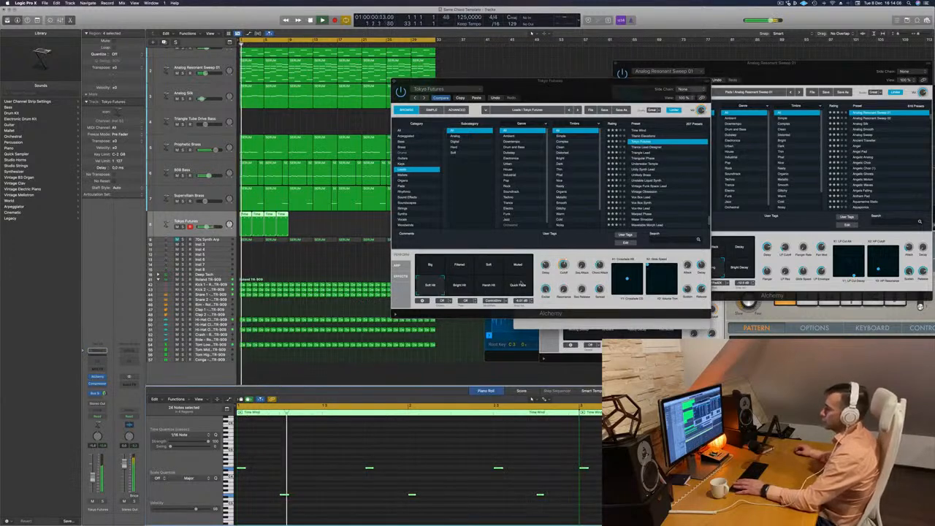
{"action": "left_click", "coordinate": [518, 284]}
{"action": "key", "text": "space"}
{"action": "key", "text": "space"}
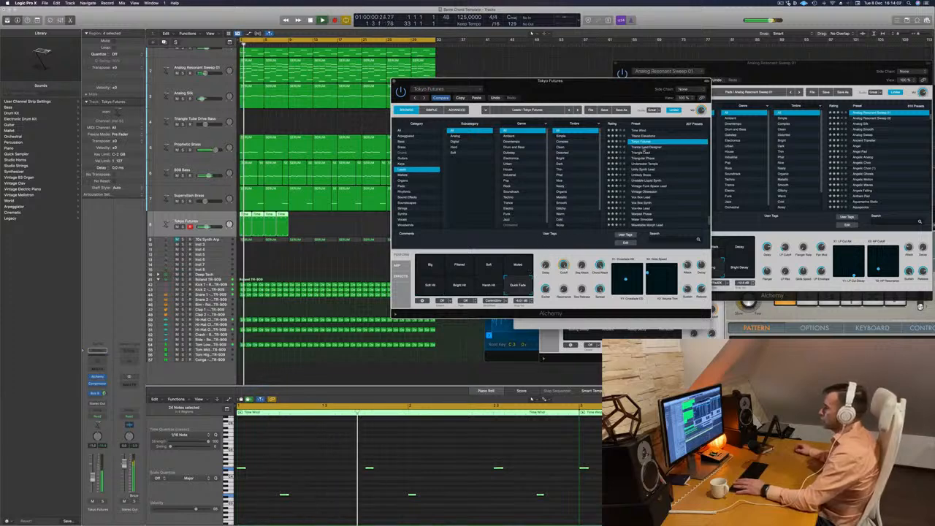
Load the Triangle Lead preset on the melody track, listen to it and close the Alchemy window.
{"action": "left_click", "coordinate": [639, 147]}
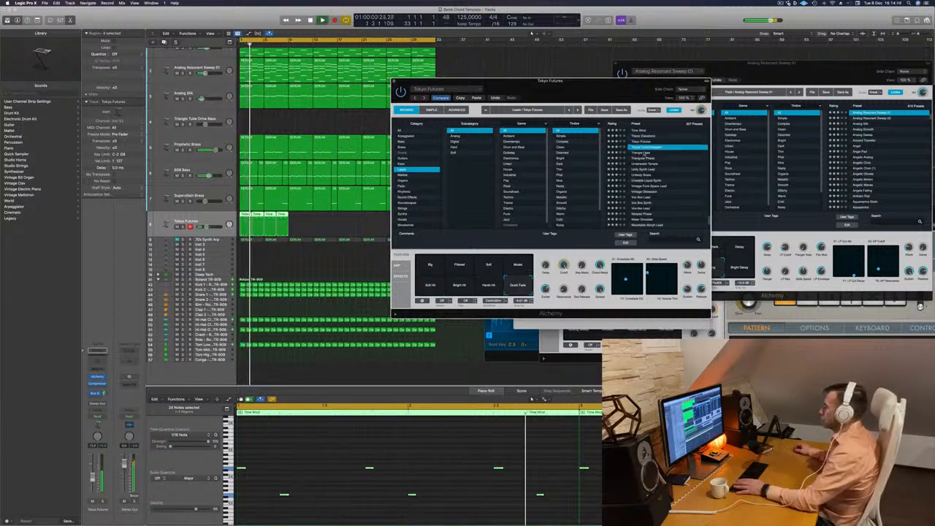
{"action": "key", "text": "Down"}
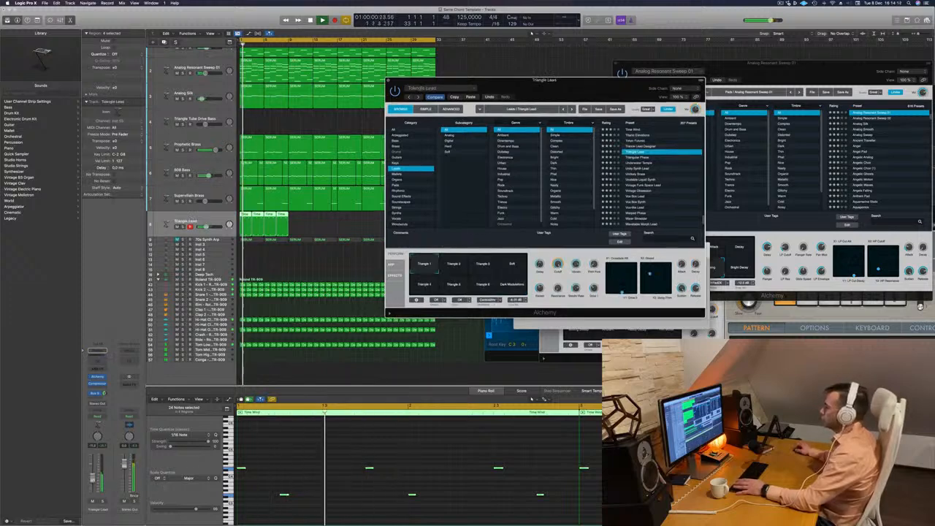
{"action": "left_click", "coordinate": [409, 455]}
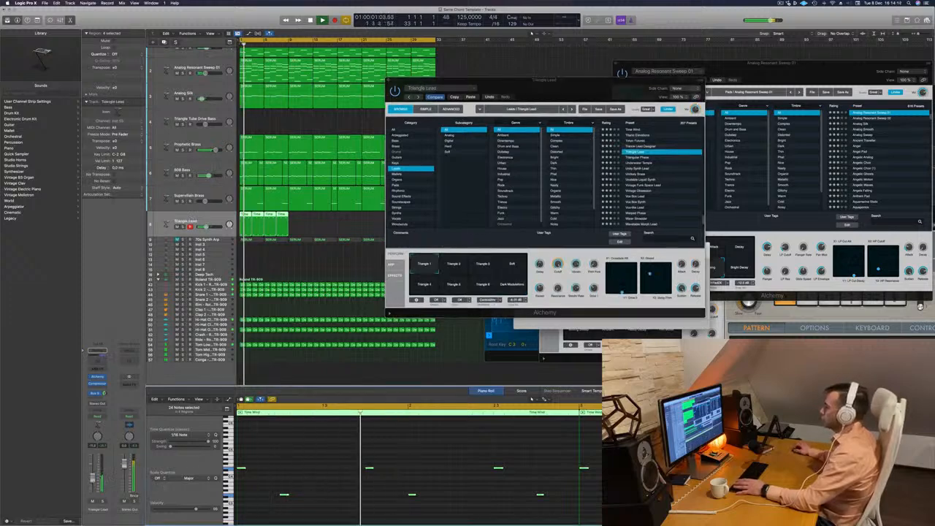
{"action": "left_click", "coordinate": [389, 79]}
Copy the four two-bar melody regions to bar 9 so the melody fills bars 1 to 16.
{"action": "mouse_move", "coordinate": [303, 222]}
{"action": "left_mouse_down"}
{"action": "mouse_move", "coordinate": [243, 216]}
{"action": "mouse_move", "coordinate": [292, 219]}
{"action": "left_mouse_up"}
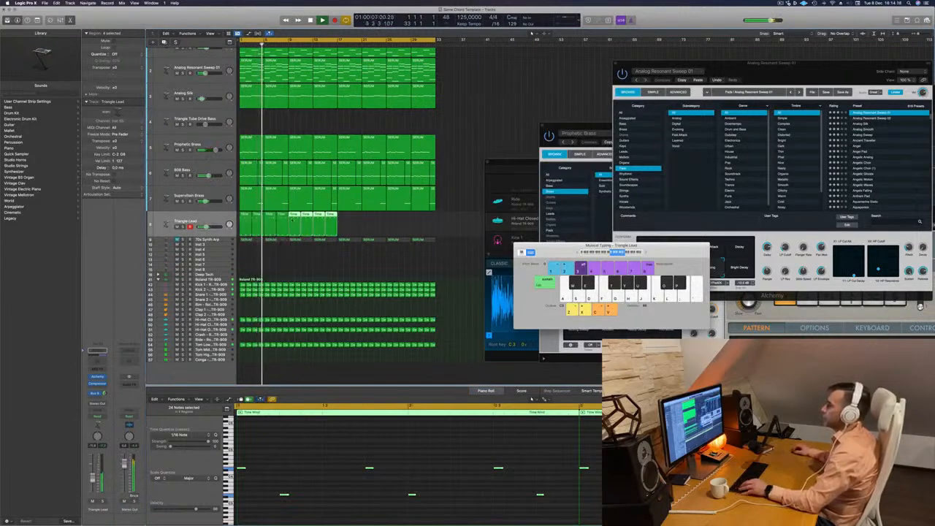